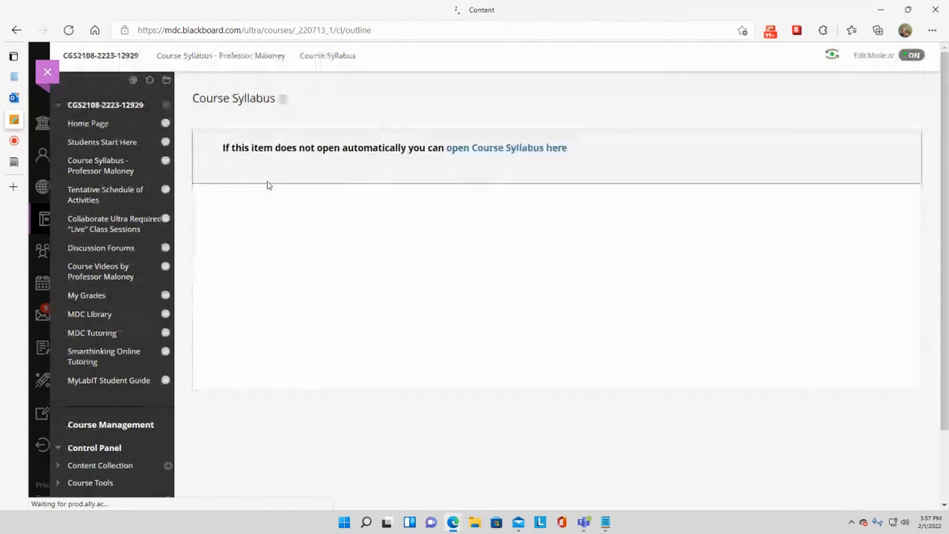
Review the module list and the grading criteria for MyLab IT lessons and projects in the course syllabus, and check the February 2022 calendar
scroll(948, 211, "down", 1)
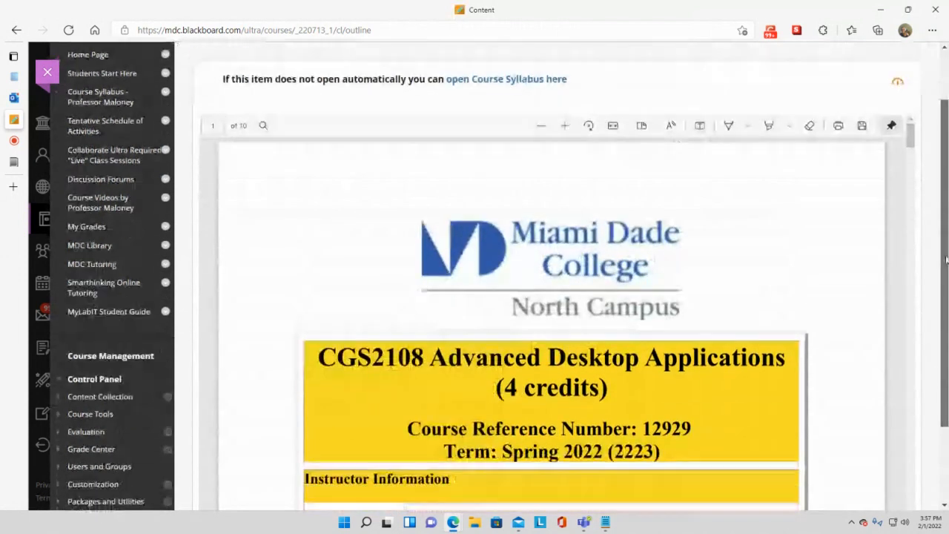
scroll(914, 152, "down", 2)
left_click_drag(914, 151, 919, 357)
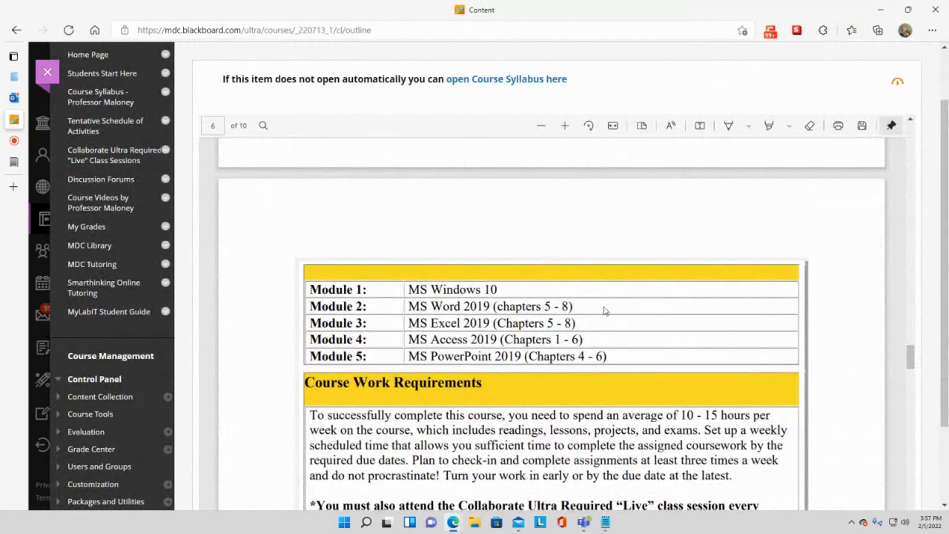
left_click_drag(913, 356, 912, 416)
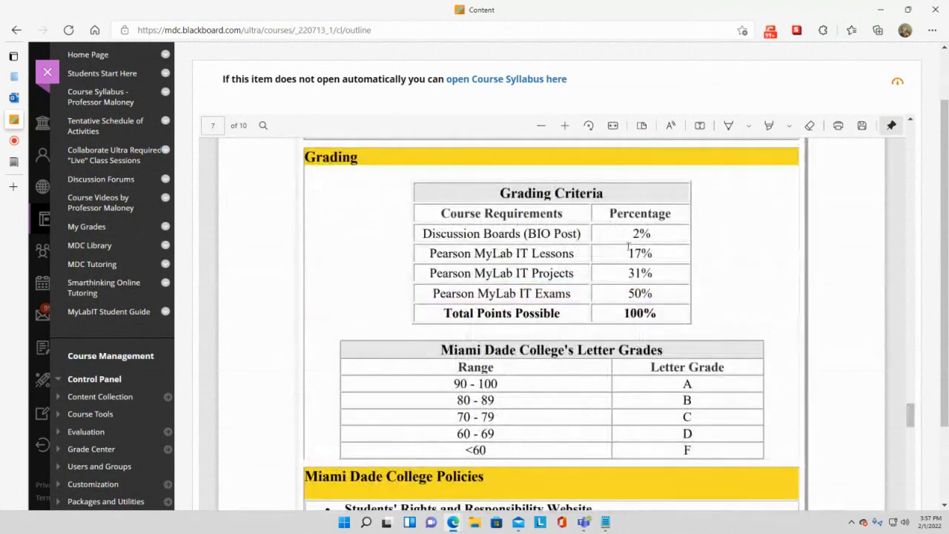
left_click_drag(630, 253, 654, 253)
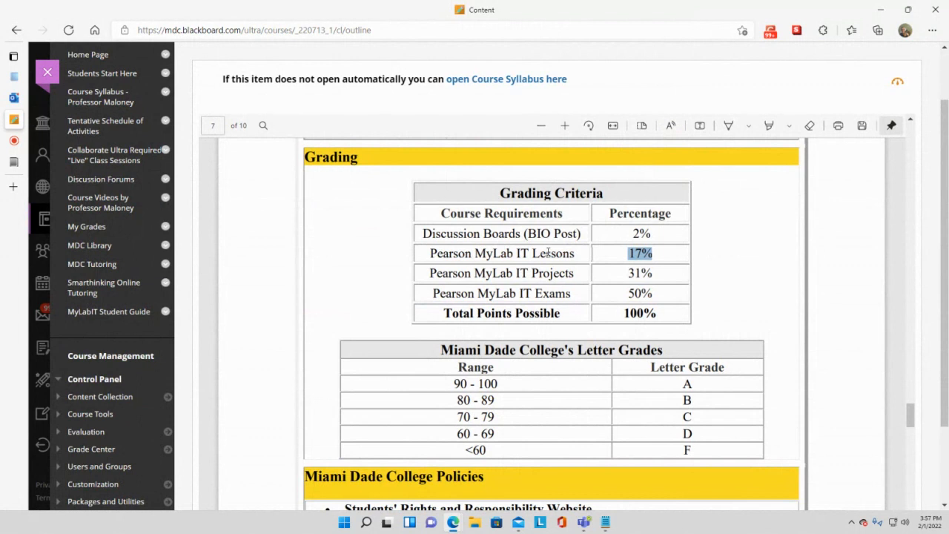
left_click_drag(515, 273, 651, 276)
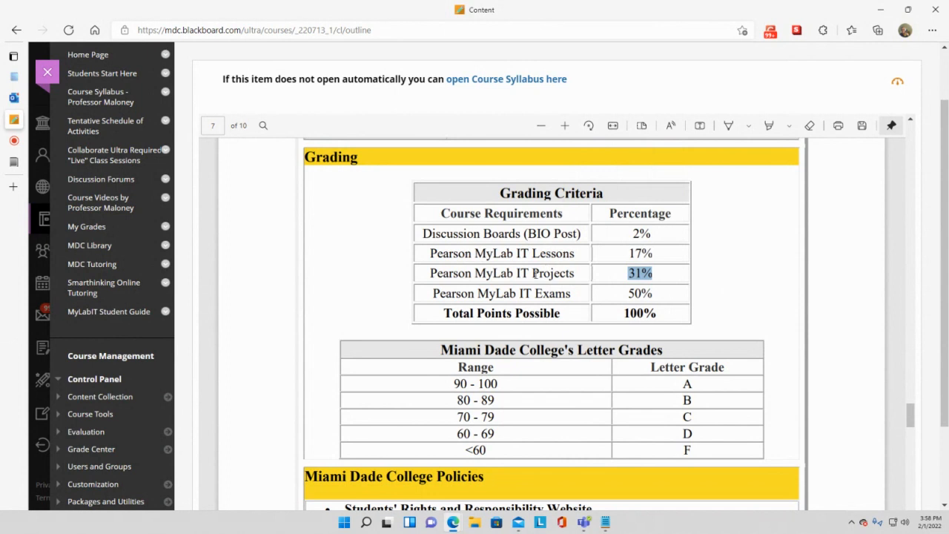
left_click_drag(533, 273, 657, 280)
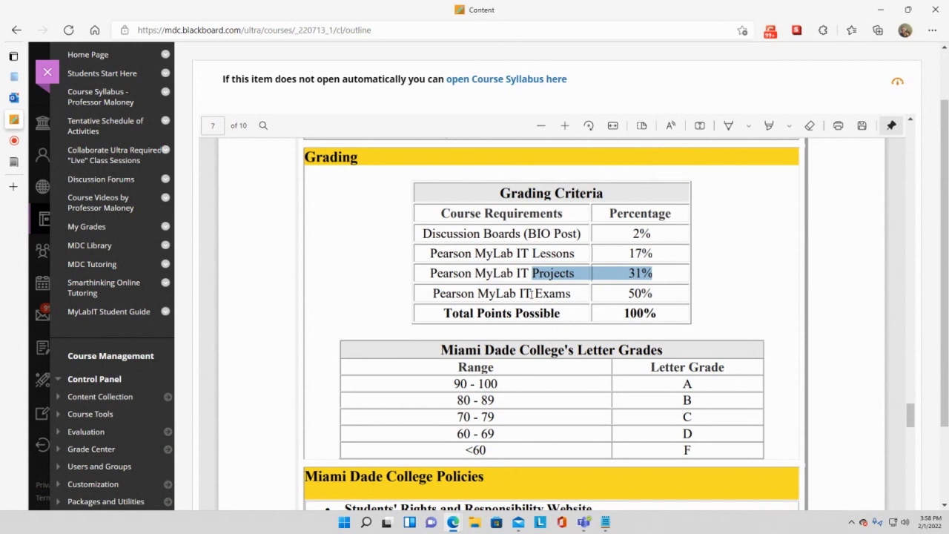
left_click(937, 530)
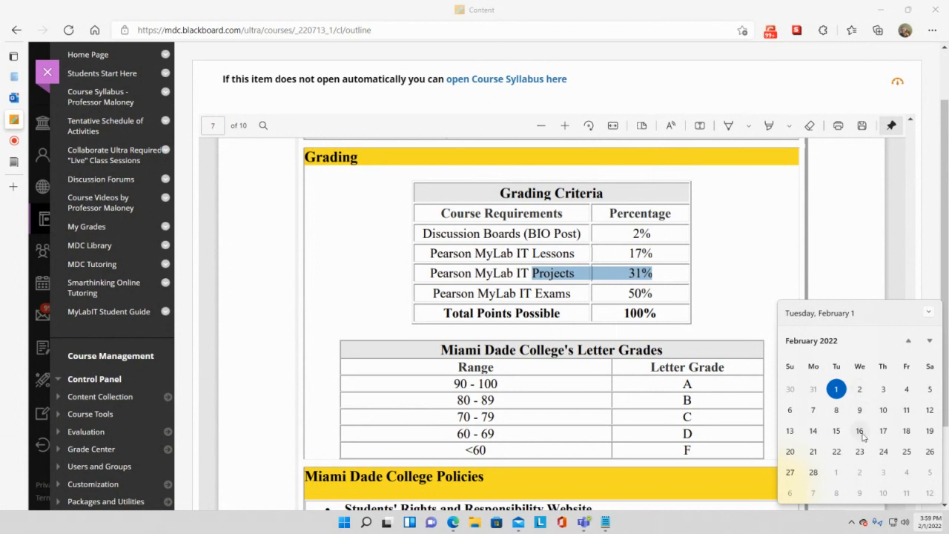
left_click(732, 99)
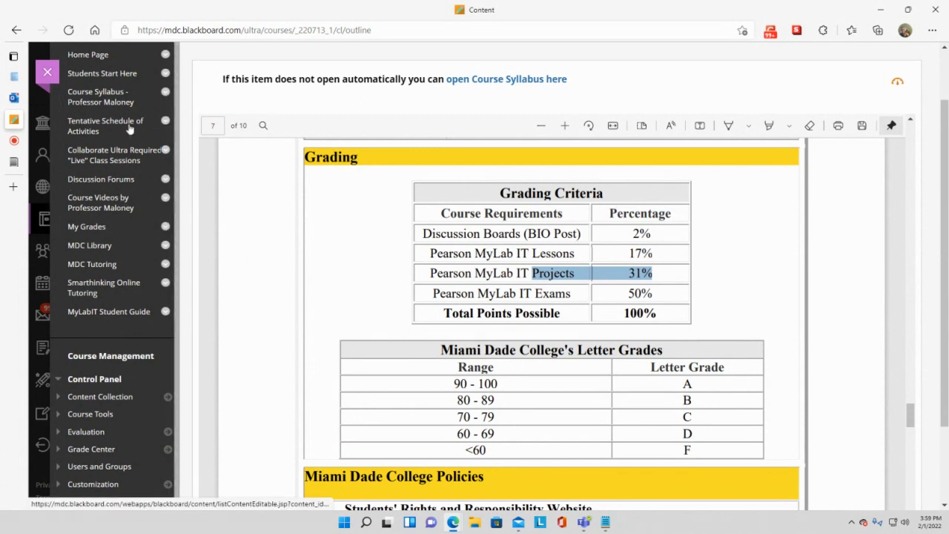
Switch to MyLab IT and open the Word Chapter 5 Capstone - Alumni (PC and Mac) assignment from Module 2: Word Ch 5 - 8
left_click(53, 169)
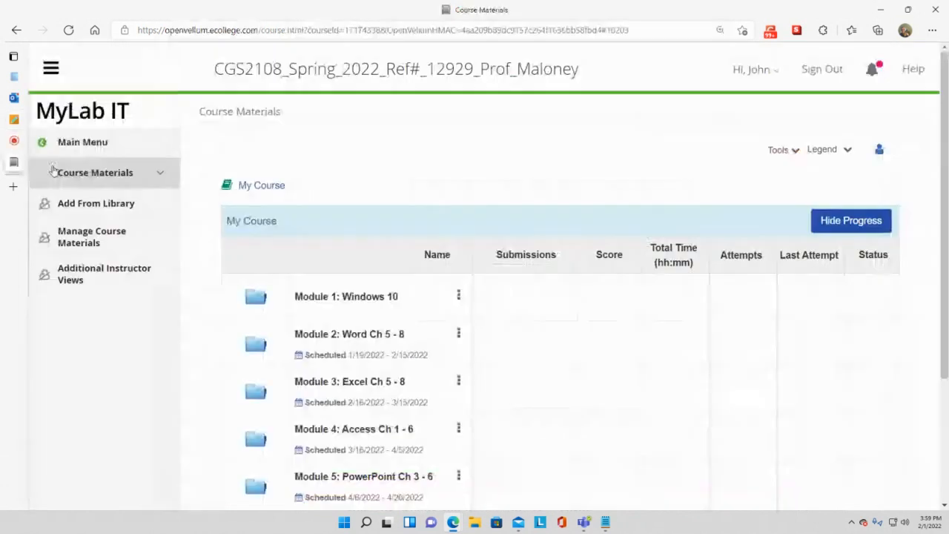
left_click(349, 339)
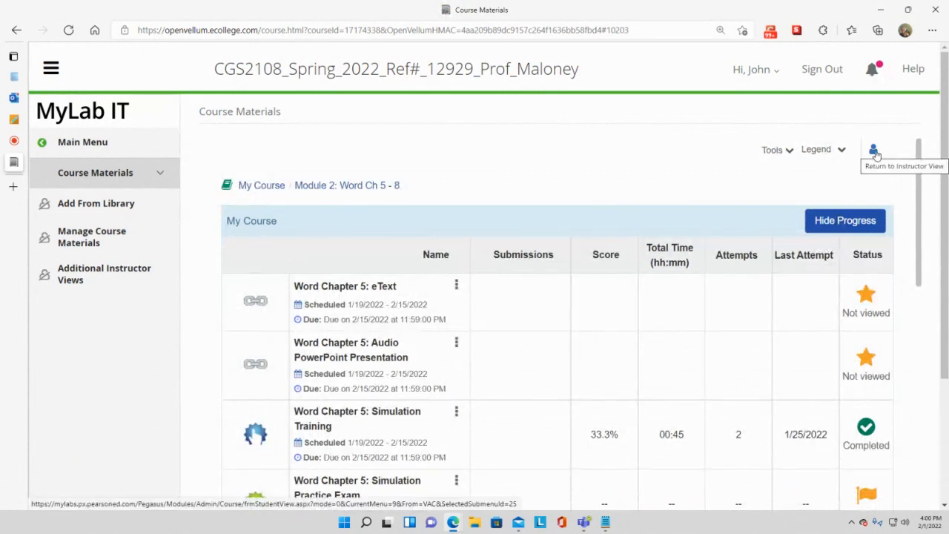
scroll(324, 356, "down", 3)
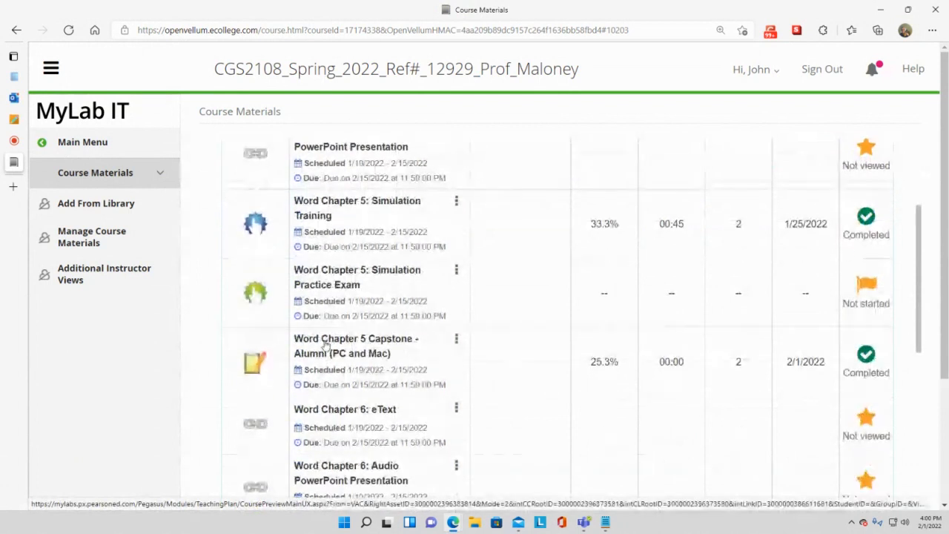
left_click(326, 341)
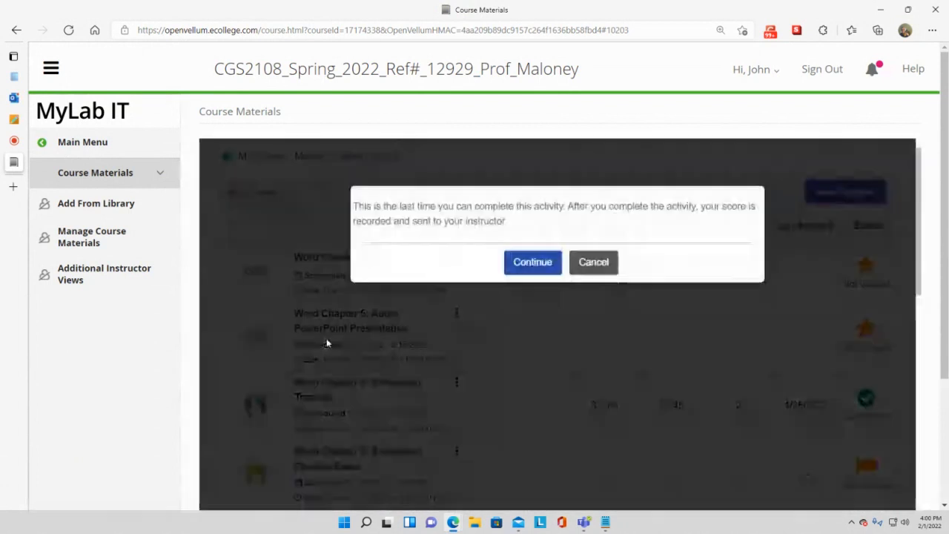
left_click(535, 263)
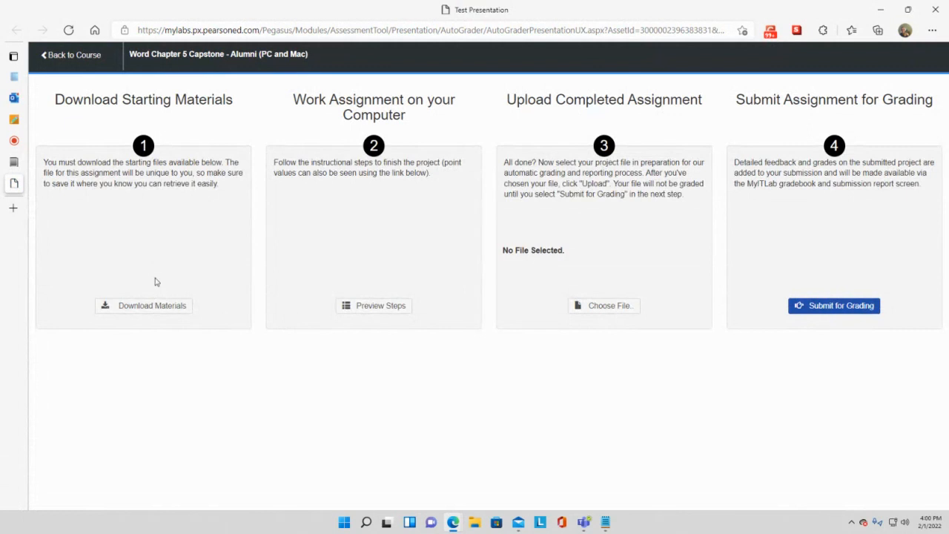
Look over the list of starting materials, close it, and review the heading about working on the assignment on your computer
left_click(147, 312)
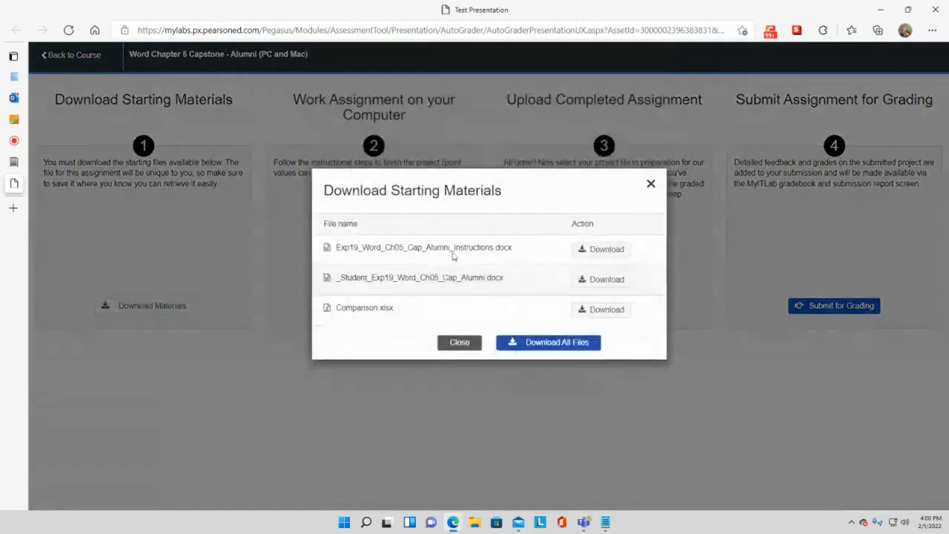
left_click(460, 343)
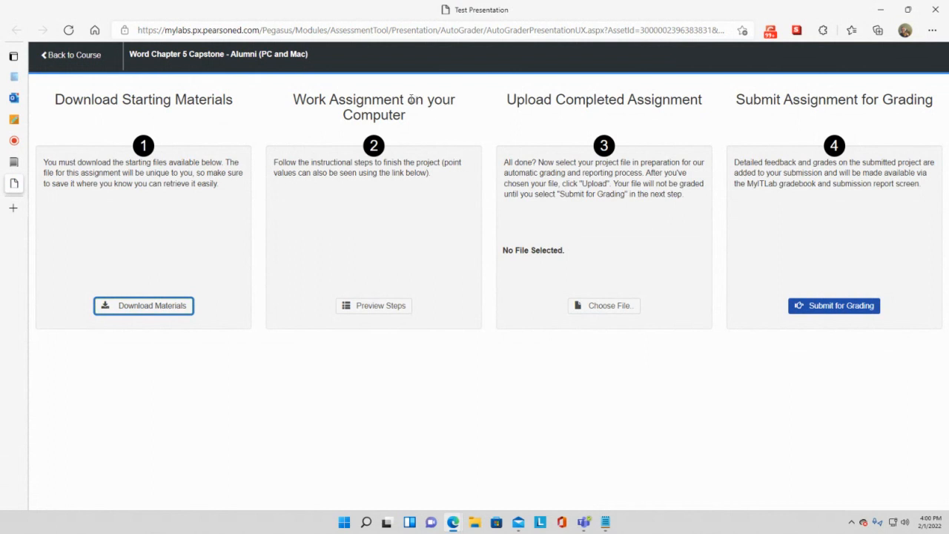
left_click_drag(411, 100, 414, 119)
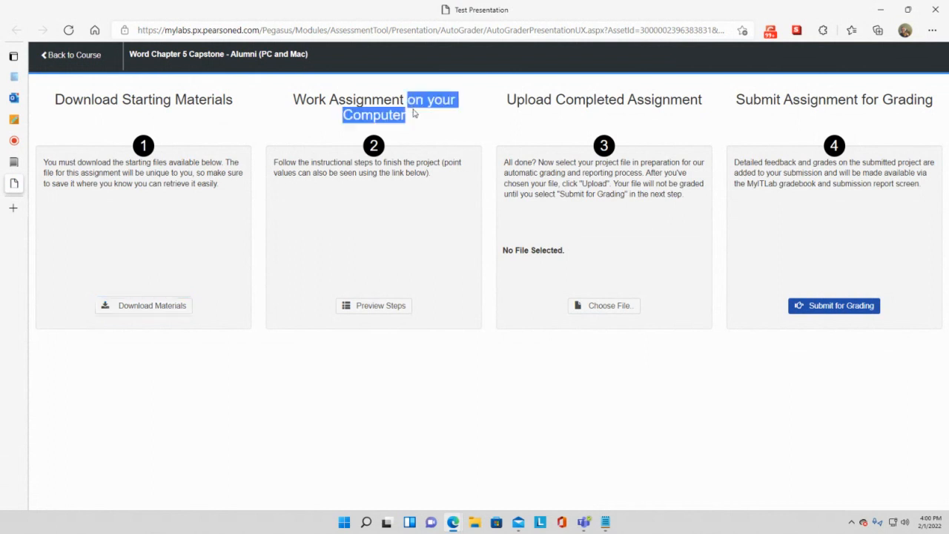
left_click(413, 182)
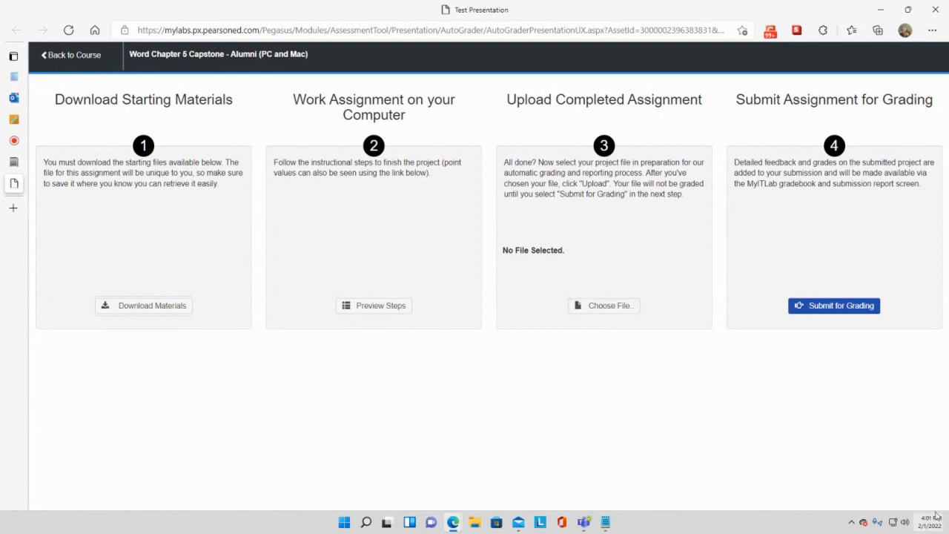
mouse_move(927, 528)
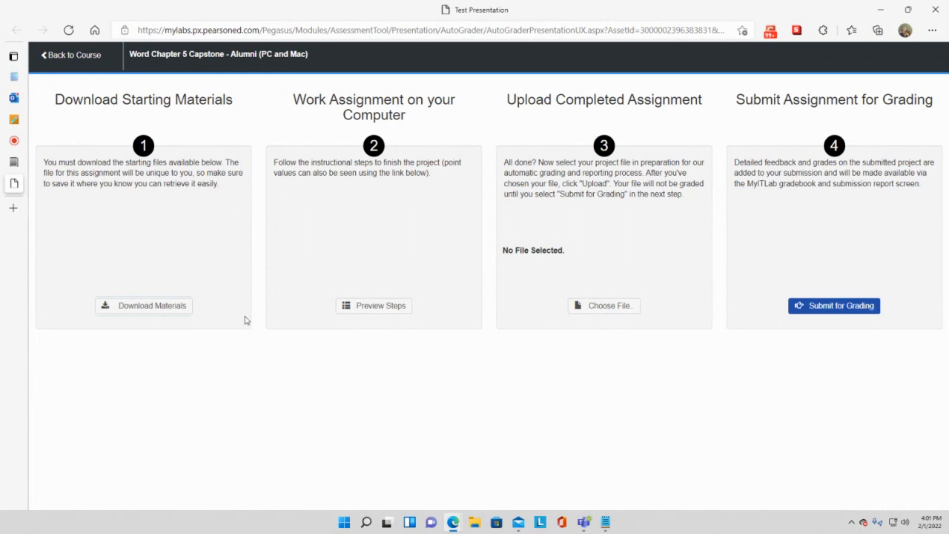
Download the Alumni instructions document, the student Alumni document and Comparison.xlsx individually, then close the starting materials list
left_click(166, 307)
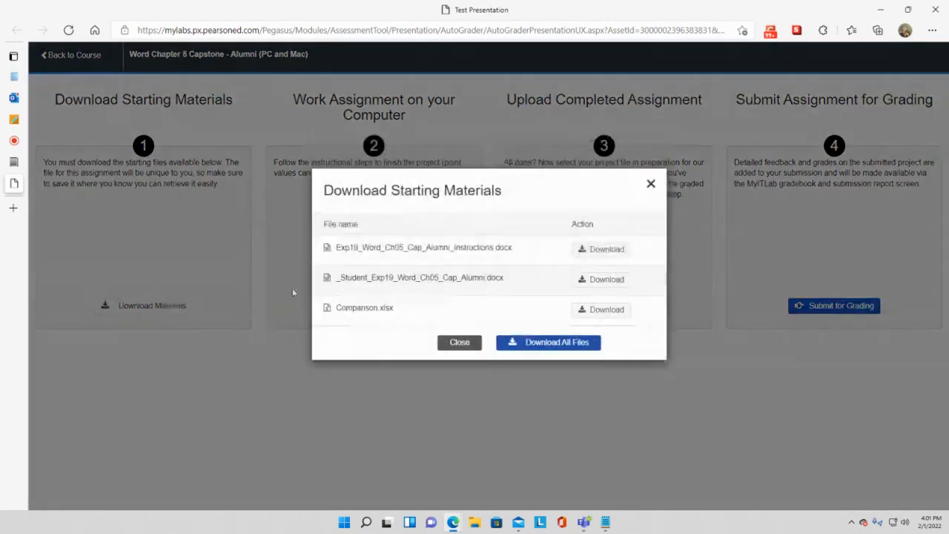
left_click(613, 250)
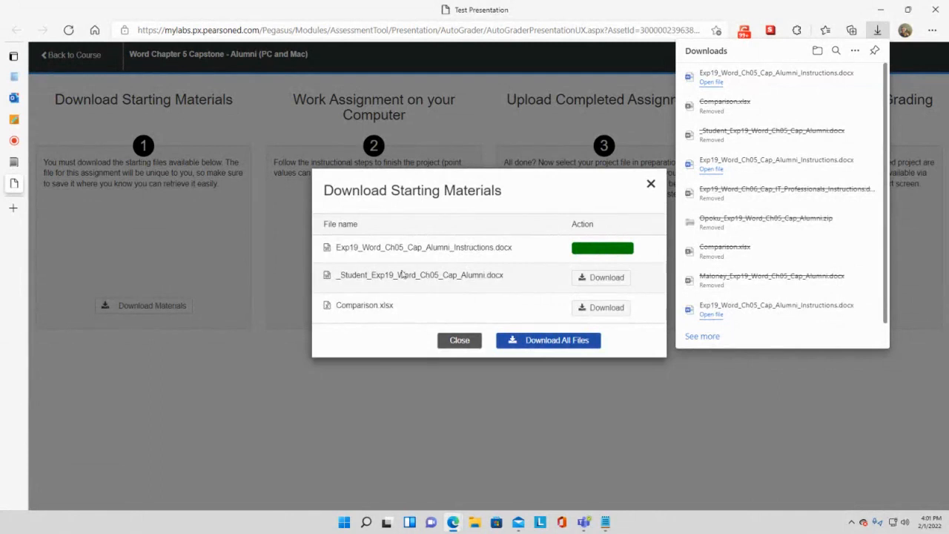
left_click(584, 283)
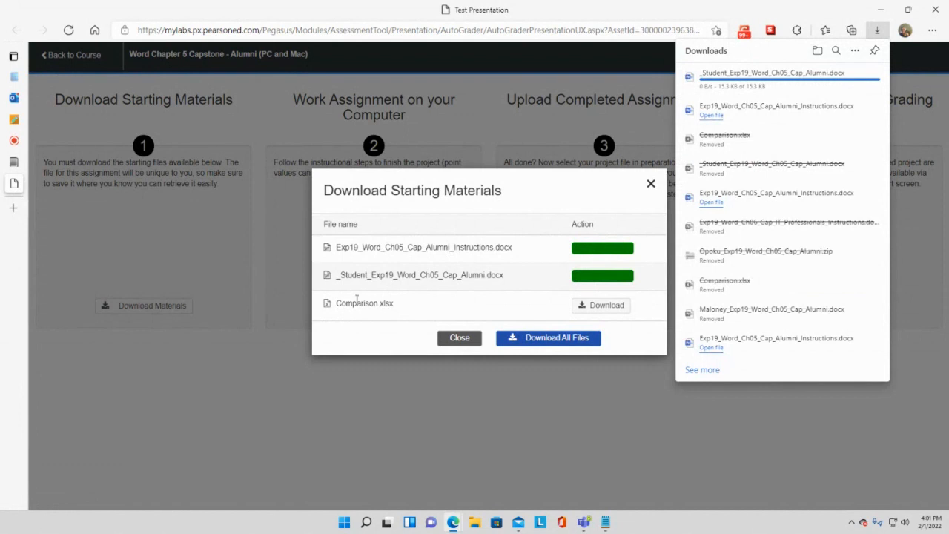
left_click(616, 306)
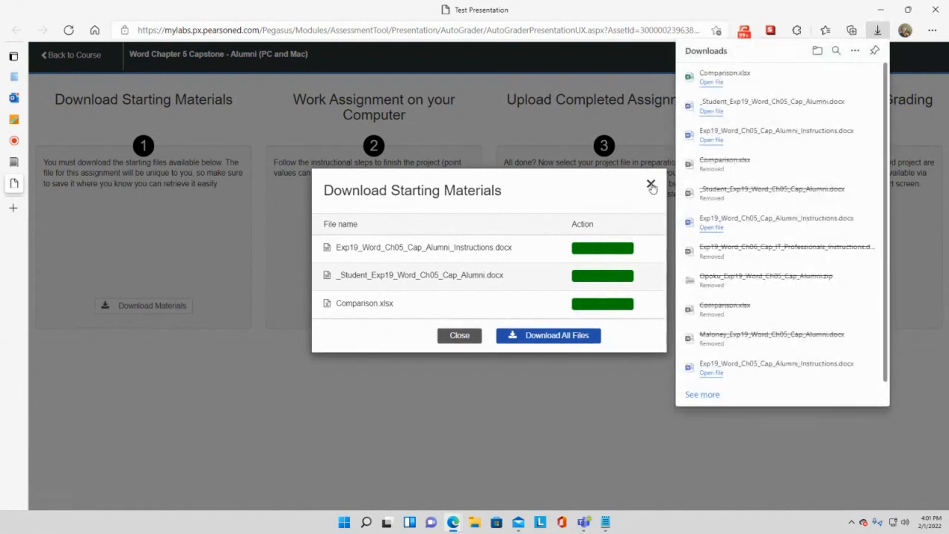
left_click(466, 335)
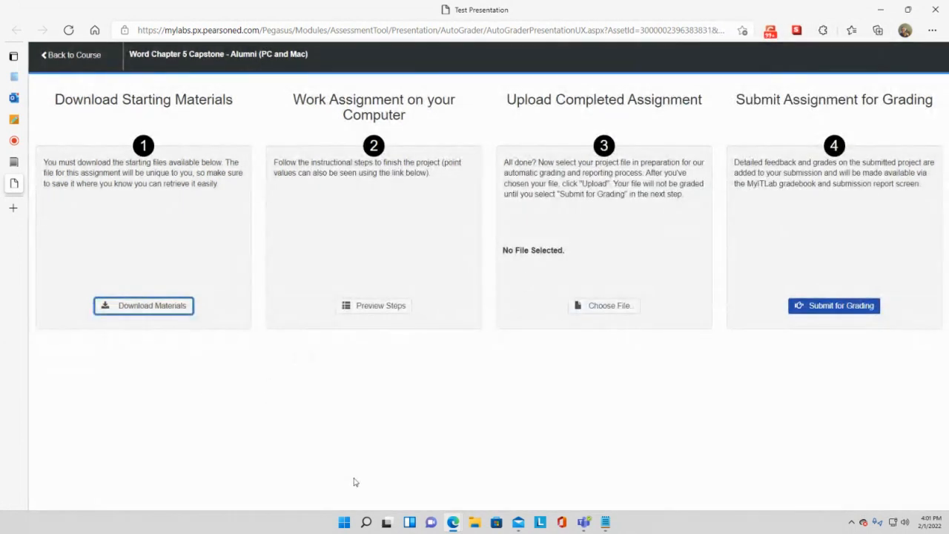
Open the Downloads folder in File Explorer and locate the student document, the Comparison workbook and the Alumni instructions
left_click(474, 522)
left_click(169, 127)
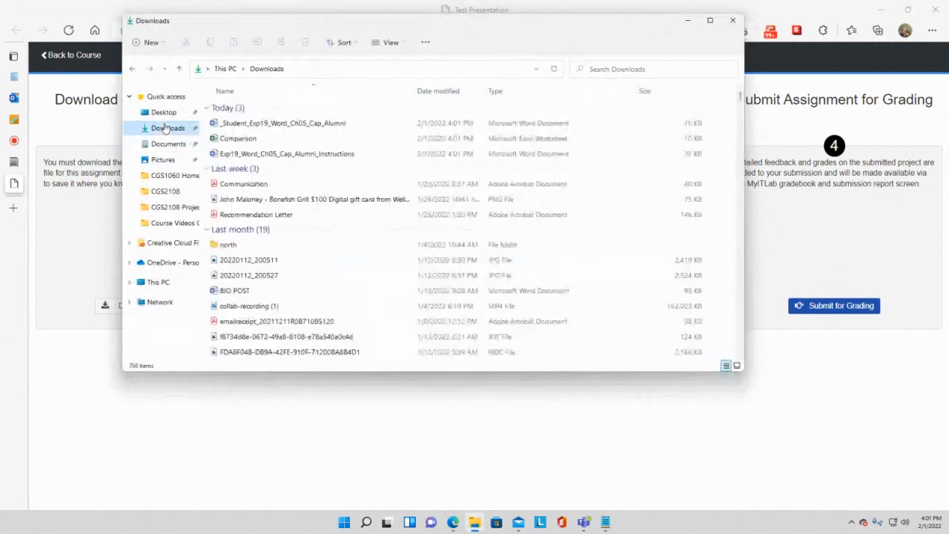
left_click(265, 126)
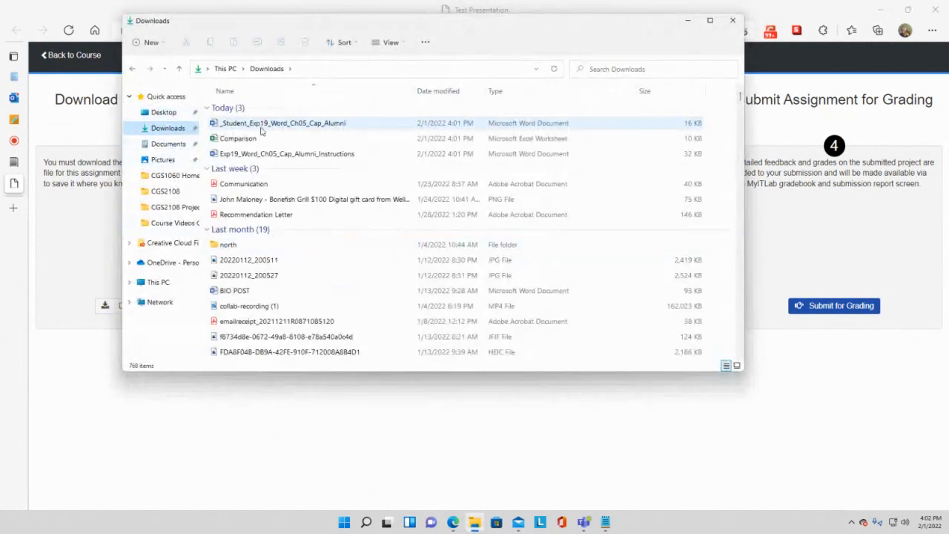
left_click(240, 141)
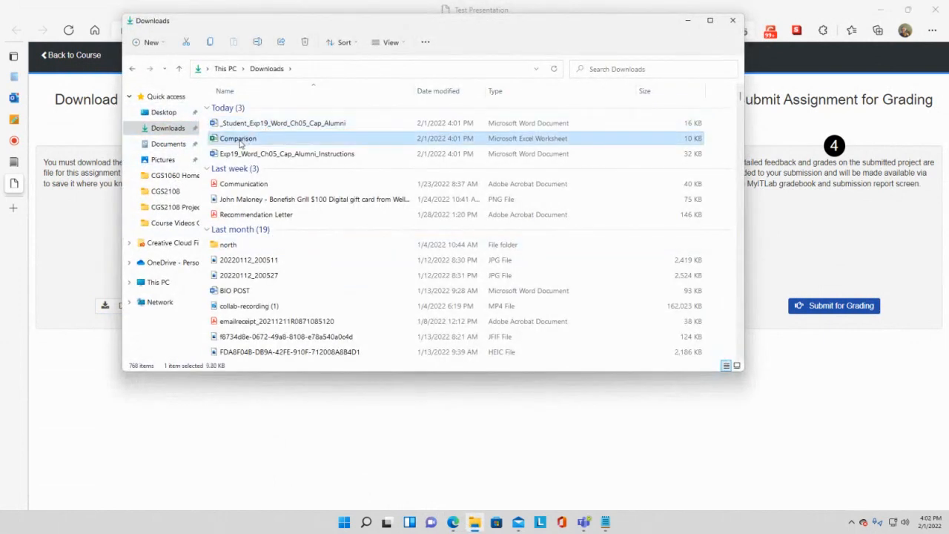
left_click(241, 155)
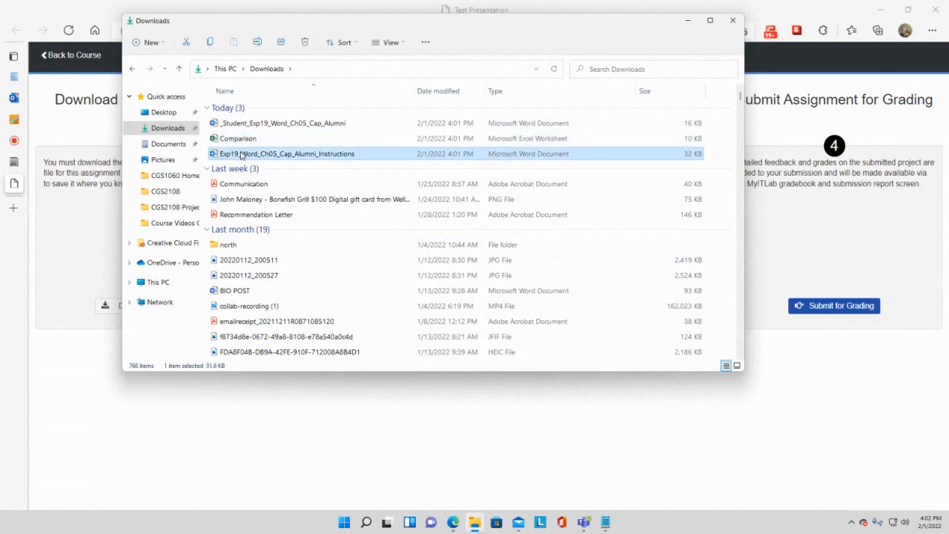
left_click(241, 155)
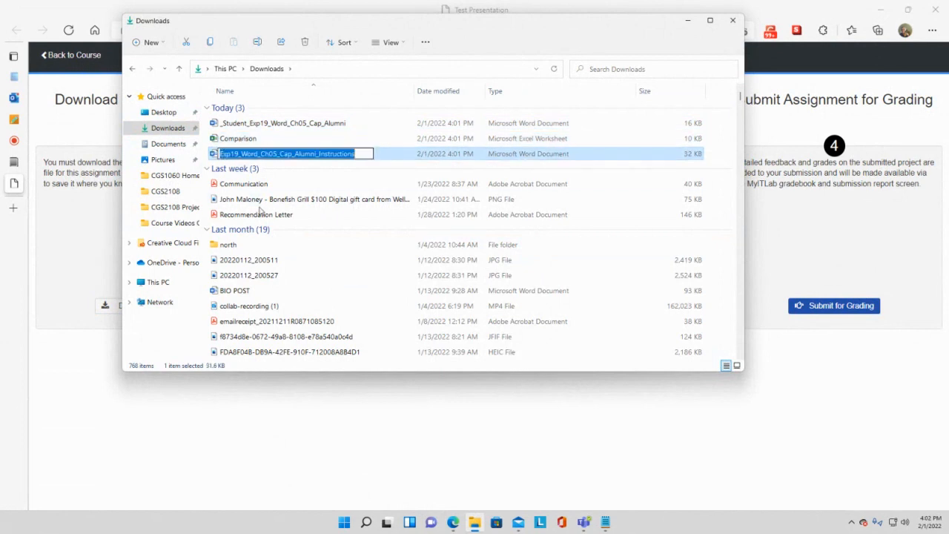
left_click(260, 209)
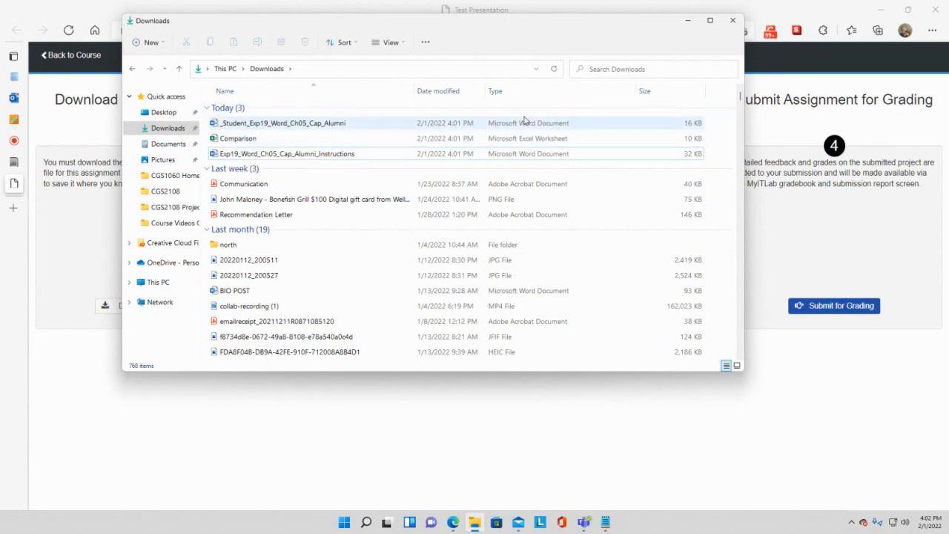
Open the Comparison workbook in Excel and examine the University Funding entries for State Average and UNC Level
left_click(260, 140)
double_click(259, 140)
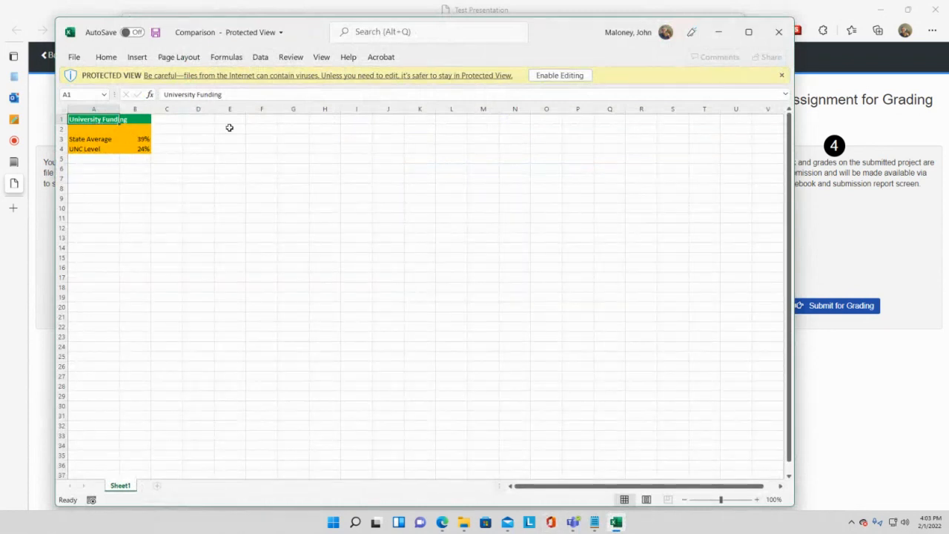
left_click(104, 139)
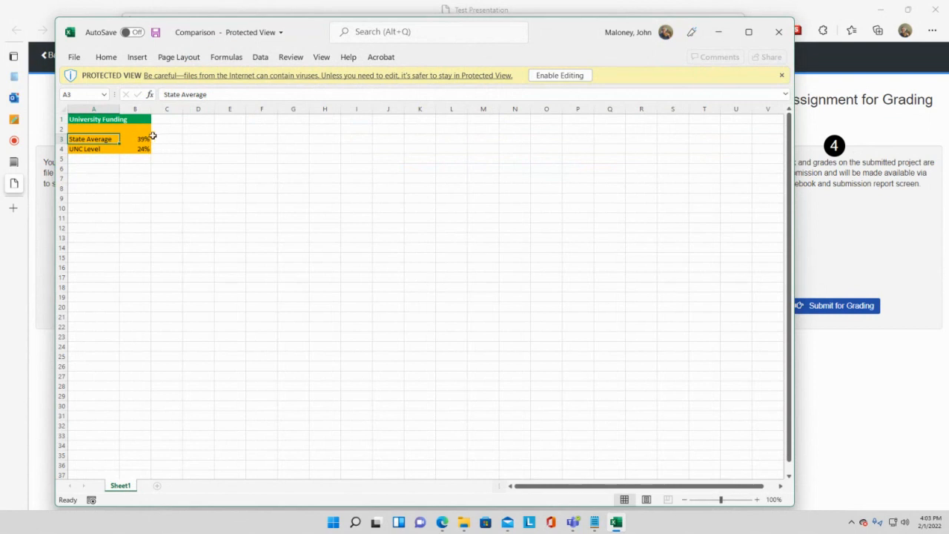
left_click(145, 139)
left_click(145, 149)
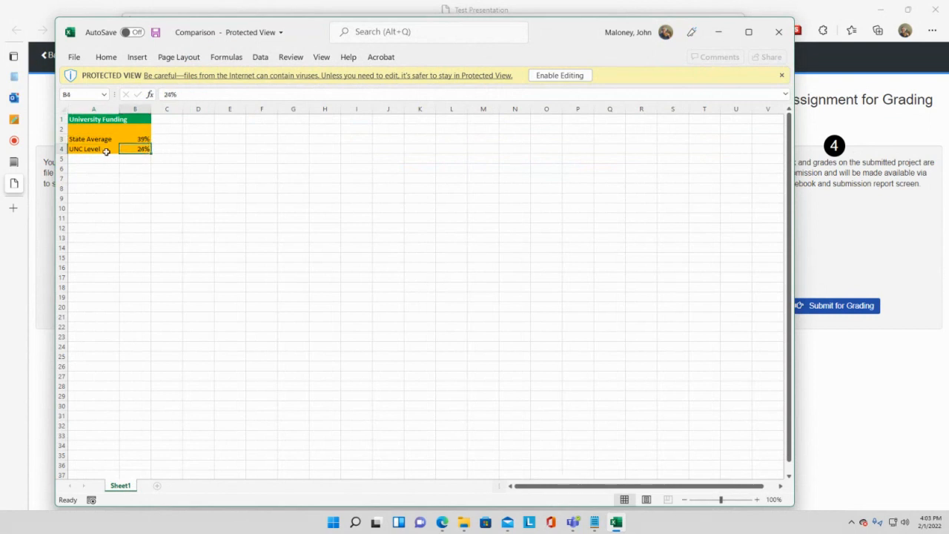
left_click(98, 149)
left_click(96, 139)
left_click(97, 123)
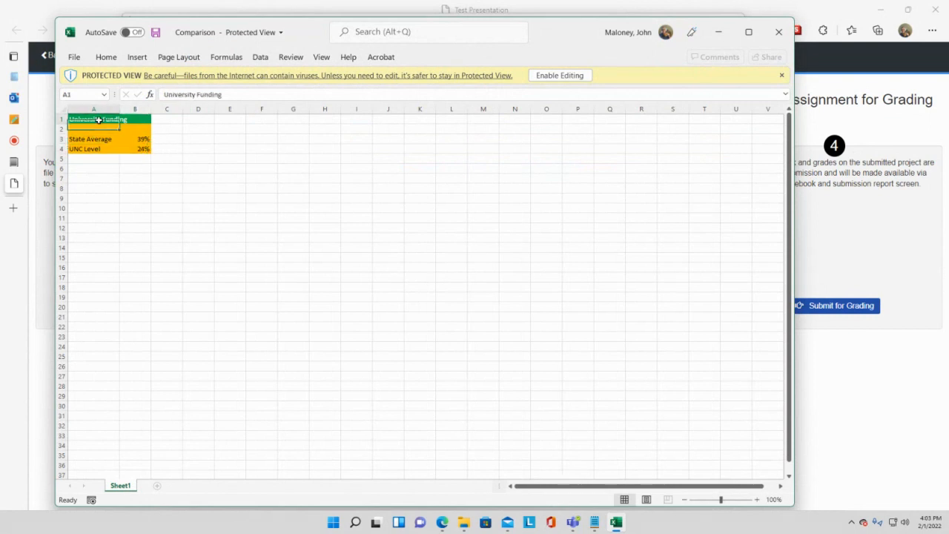
scroll(530, 396, "down", 1)
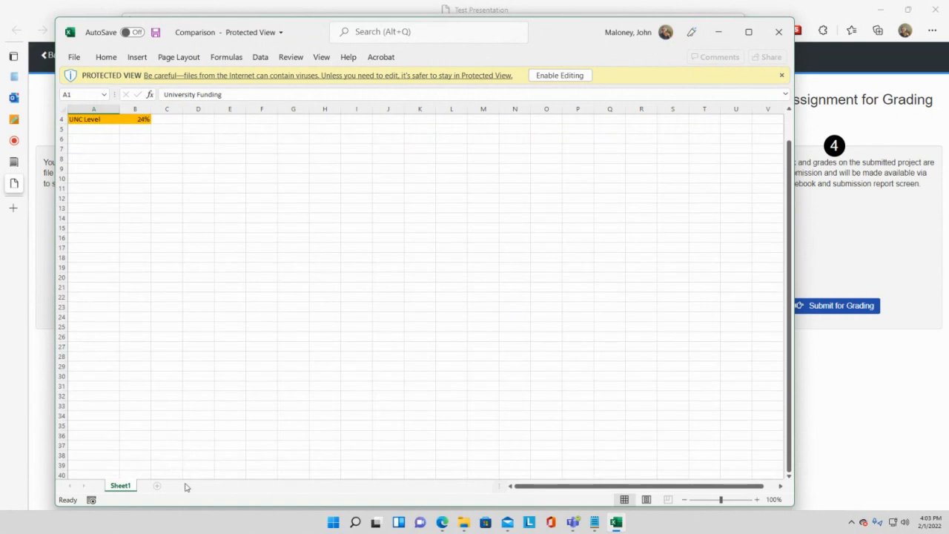
scroll(274, 342, "up", 1)
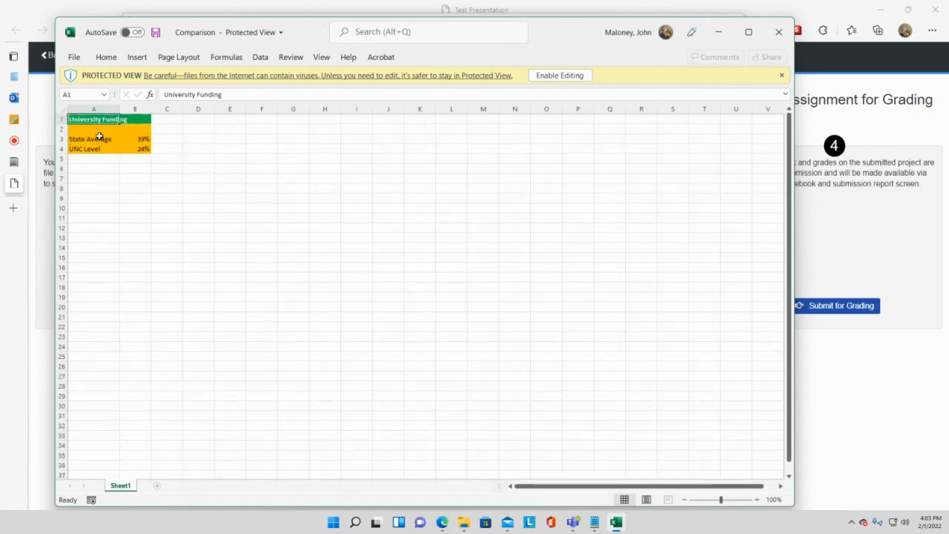
Copy cells A1 through B4 of the University Funding data and cancel the copy
left_click_drag(85, 120, 141, 151)
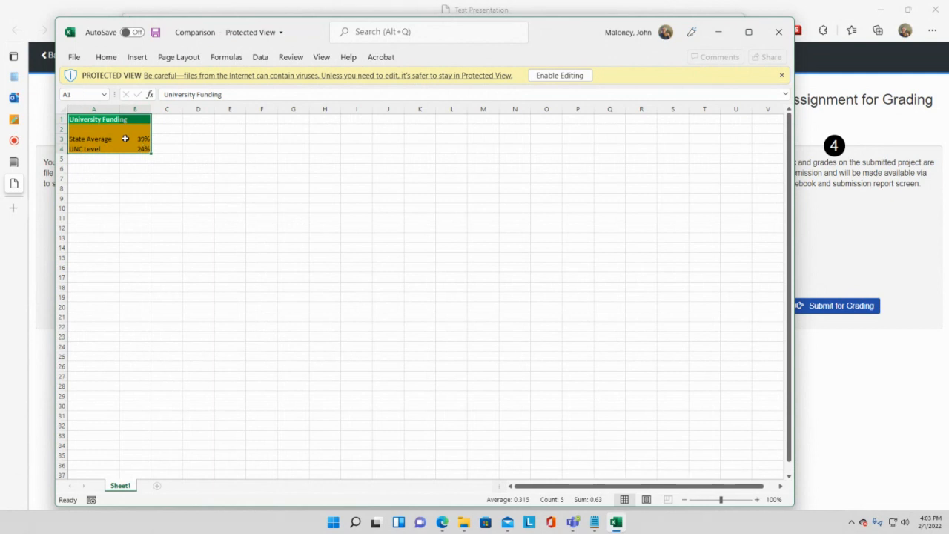
key("ctrl+c")
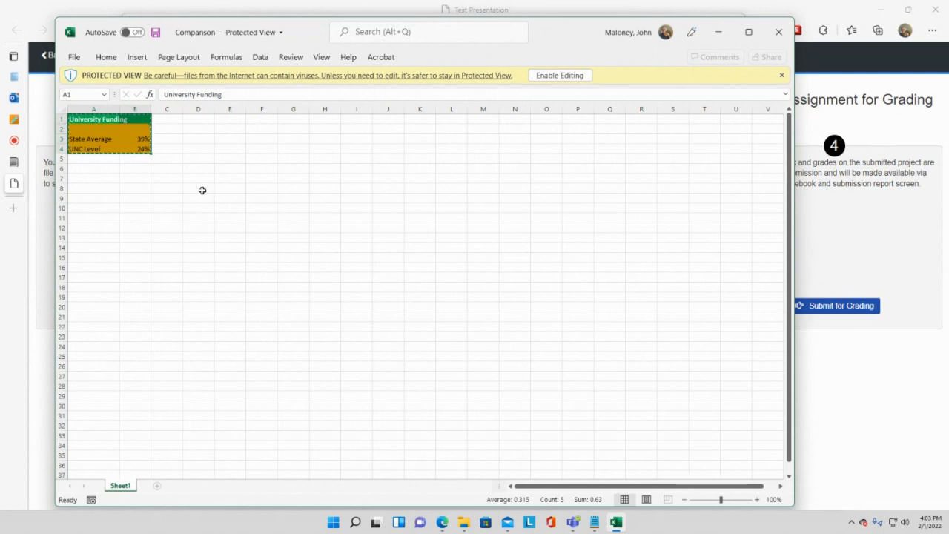
key("Escape")
Minimize the Comparison workbook and open the Exp19_Word_Ch05_Cap_Alumni_Instructions document from the Downloads folder
left_click(719, 33)
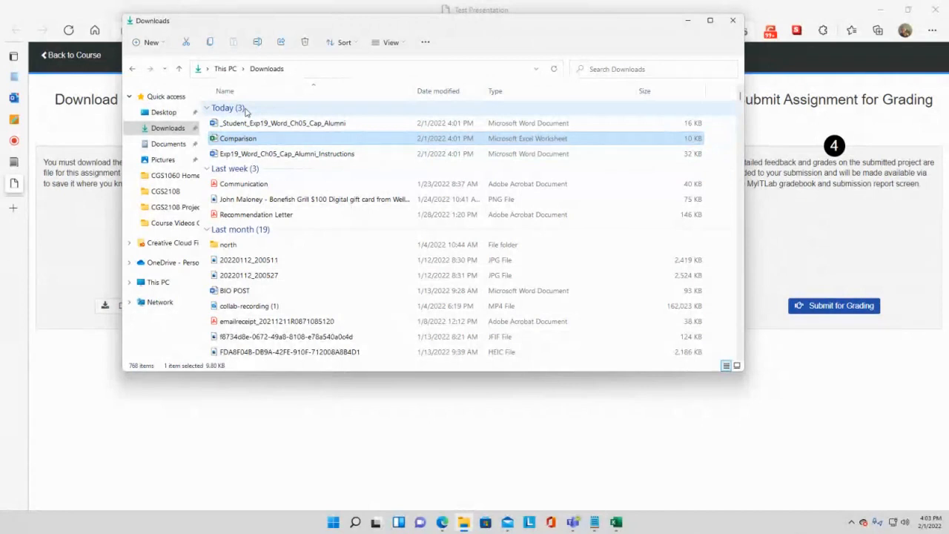
left_click(284, 165)
double_click(284, 156)
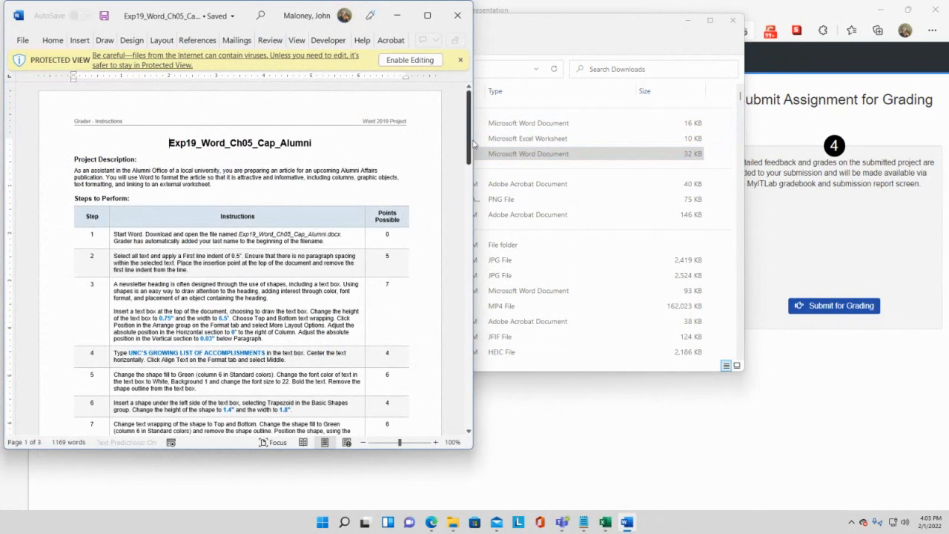
Read through the Alumni instructions, examining the project description, all the steps to perform and the points possible for each
left_click_drag(469, 144, 490, 298)
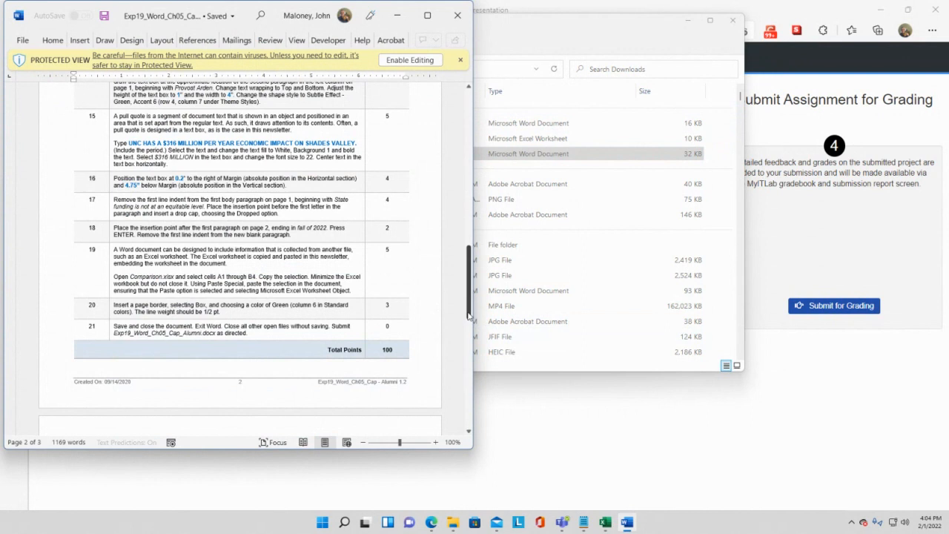
left_click_drag(469, 314, 469, 159)
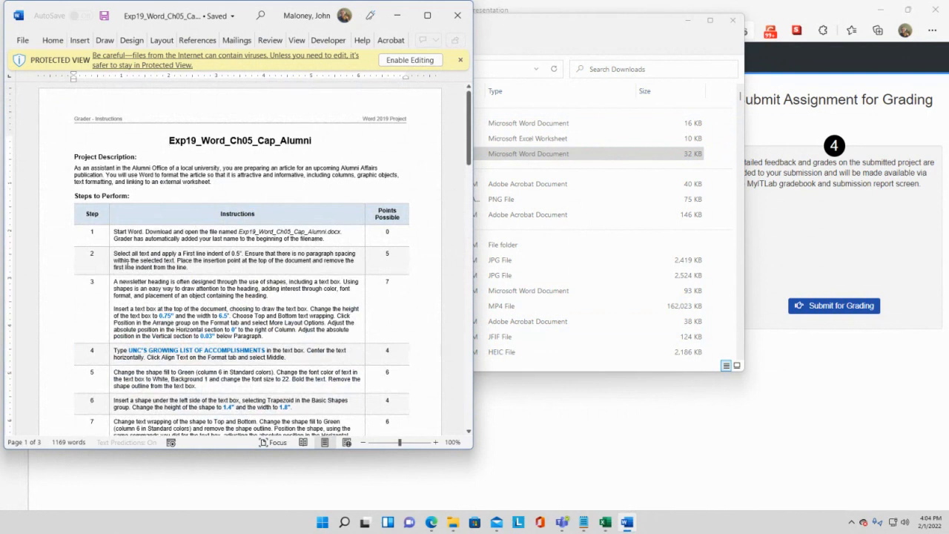
scroll(197, 274, "down", 1)
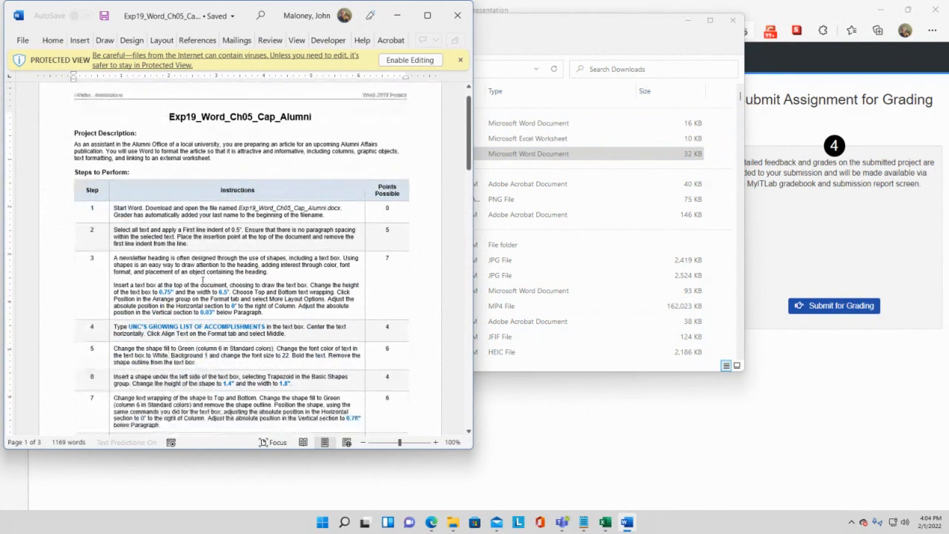
mouse_move(469, 158)
left_mouse_down()
mouse_move(472, 356)
mouse_move(469, 141)
left_mouse_up()
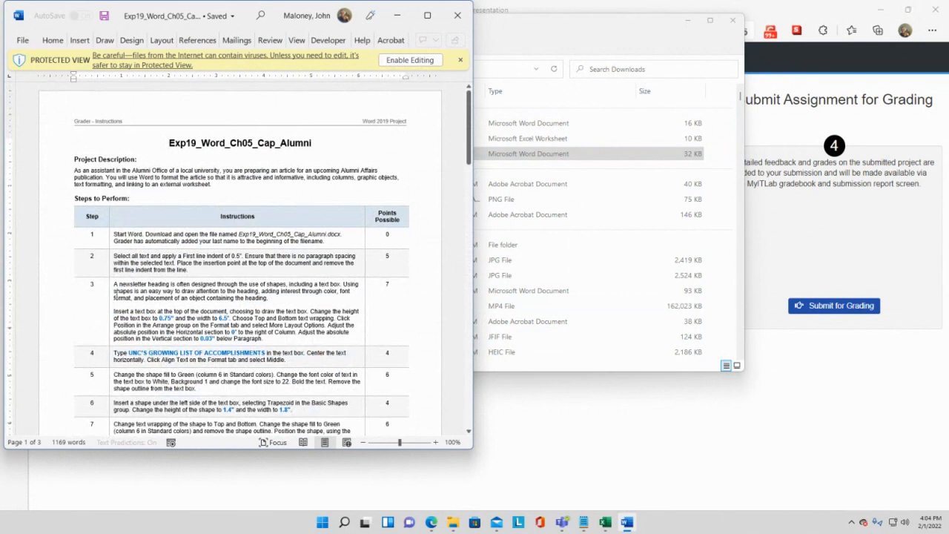
scroll(109, 394, "down", 3)
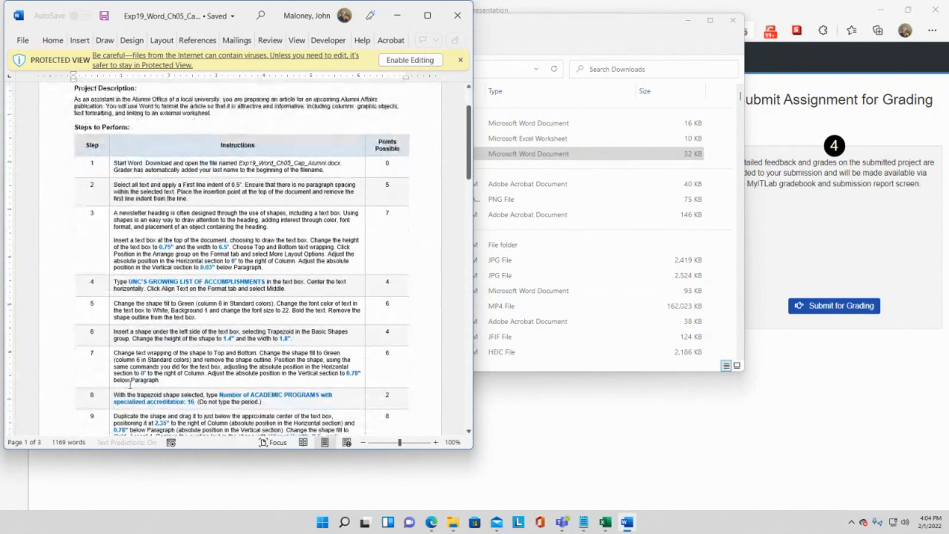
scroll(143, 339, "down", 2)
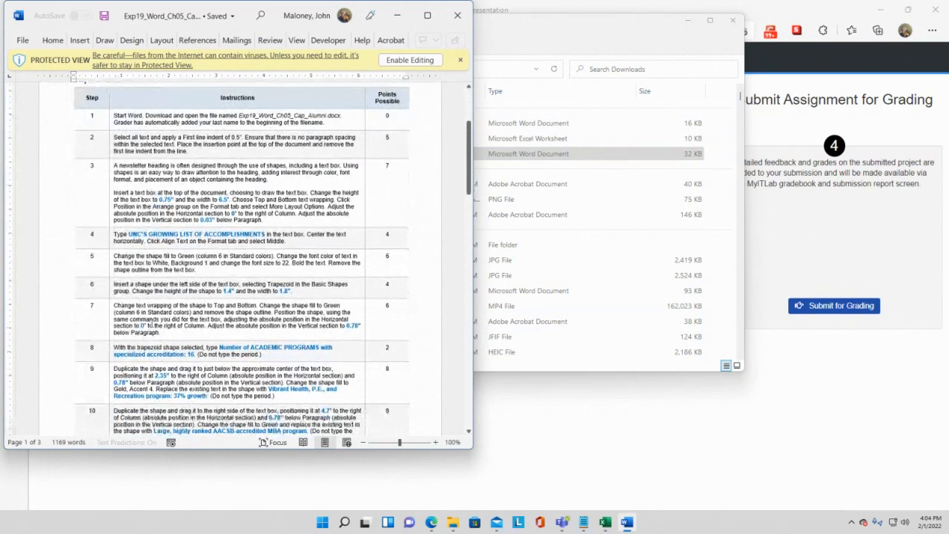
scroll(152, 324, "down", 5)
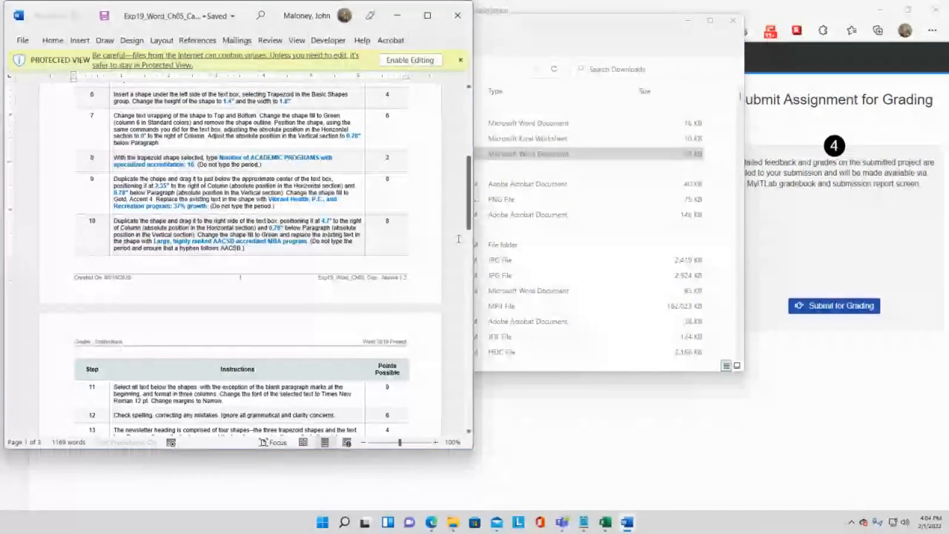
left_click_drag(474, 218, 446, 132)
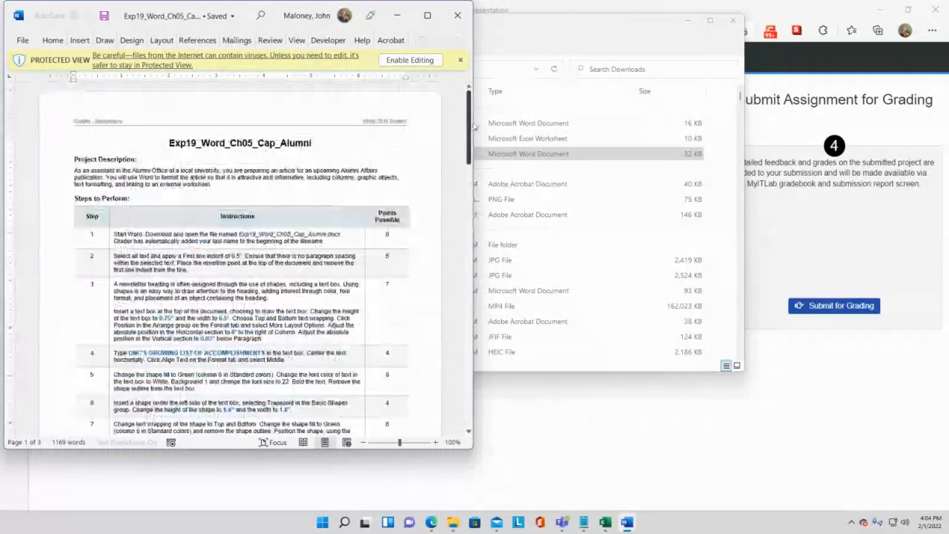
scroll(112, 273, "down", 1)
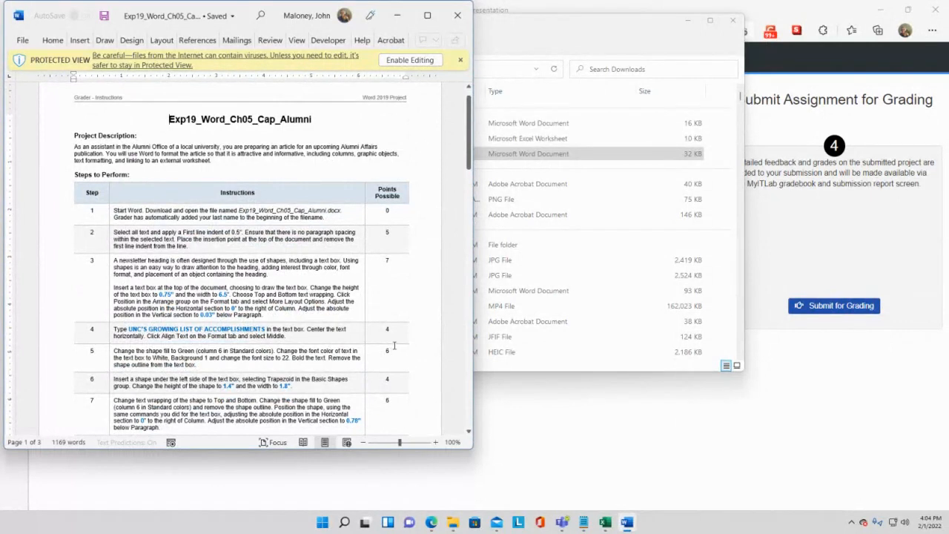
left_click_drag(470, 160, 472, 276)
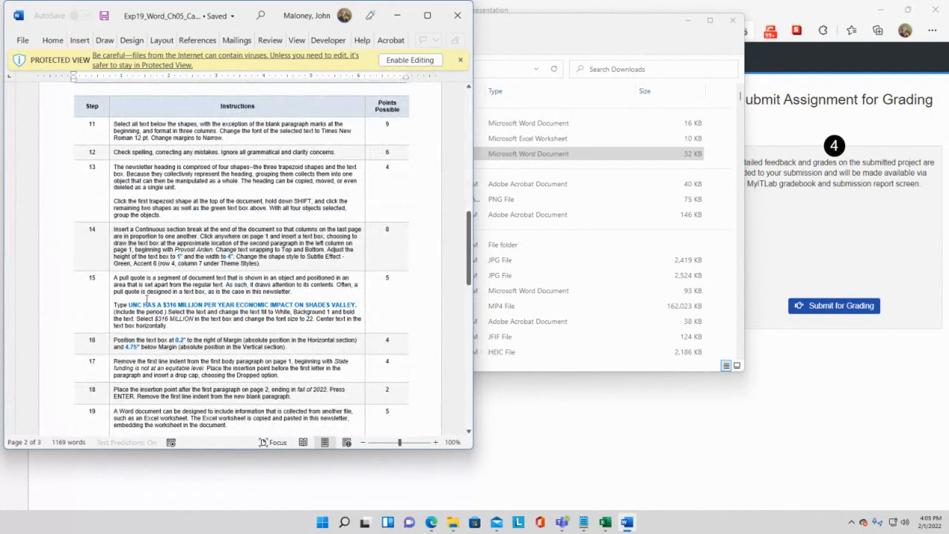
scroll(146, 297, "down", 5)
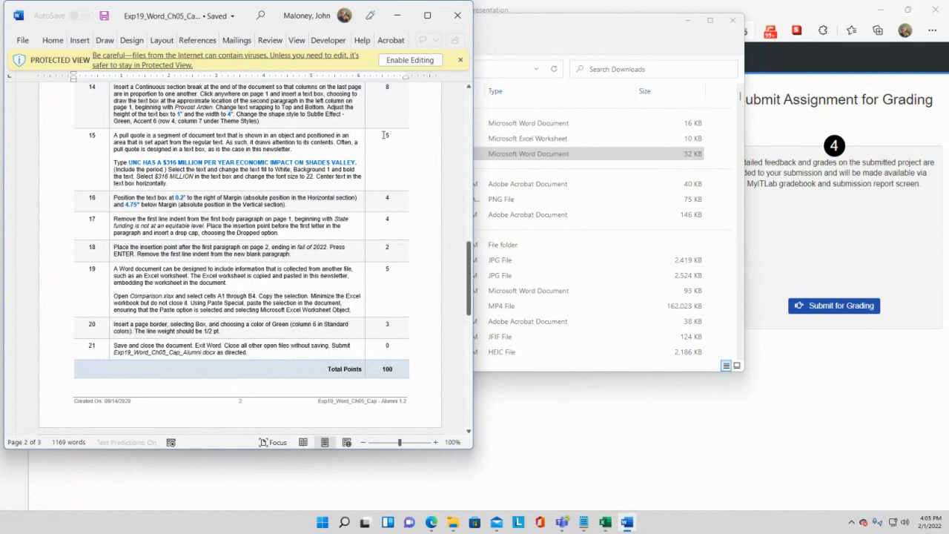
scroll(401, 99, "up", 2)
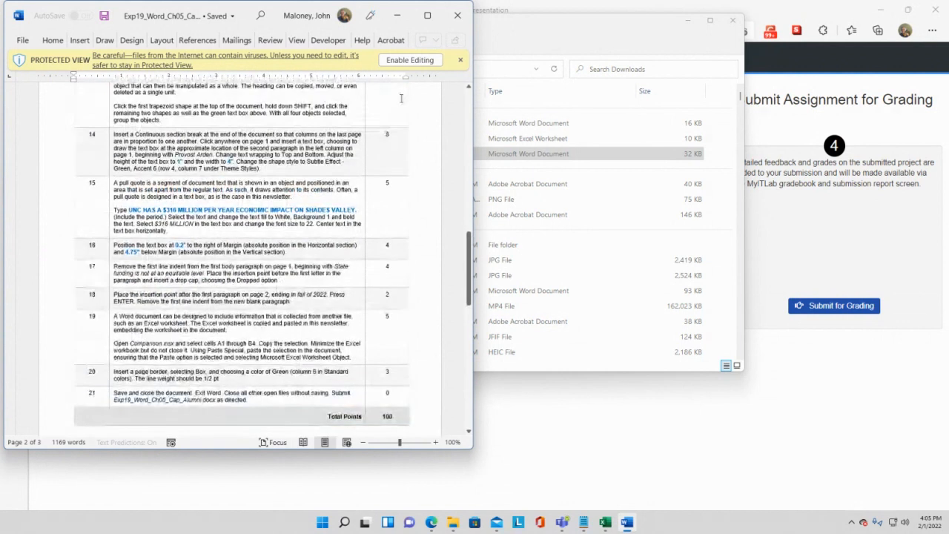
scroll(402, 98, "up", 2)
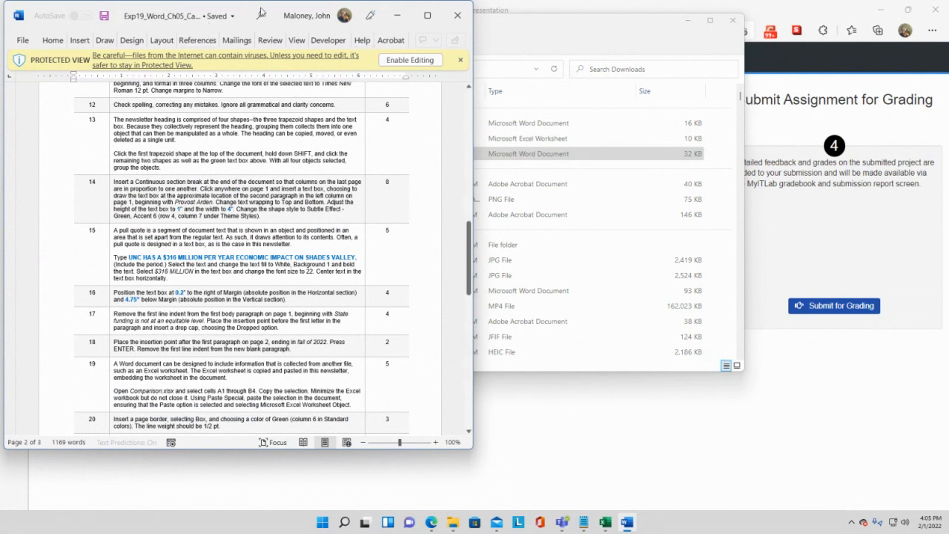
Open the student Alumni document from the Downloads folder for editing and arrange it side by side with the instructions
left_click_drag(258, 7, 484, 46)
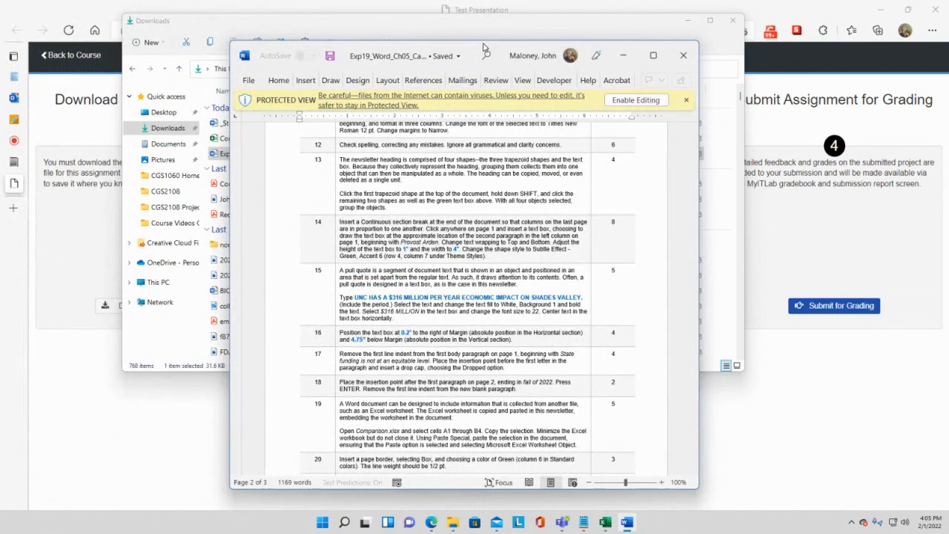
left_click_drag(483, 47, 2, 59)
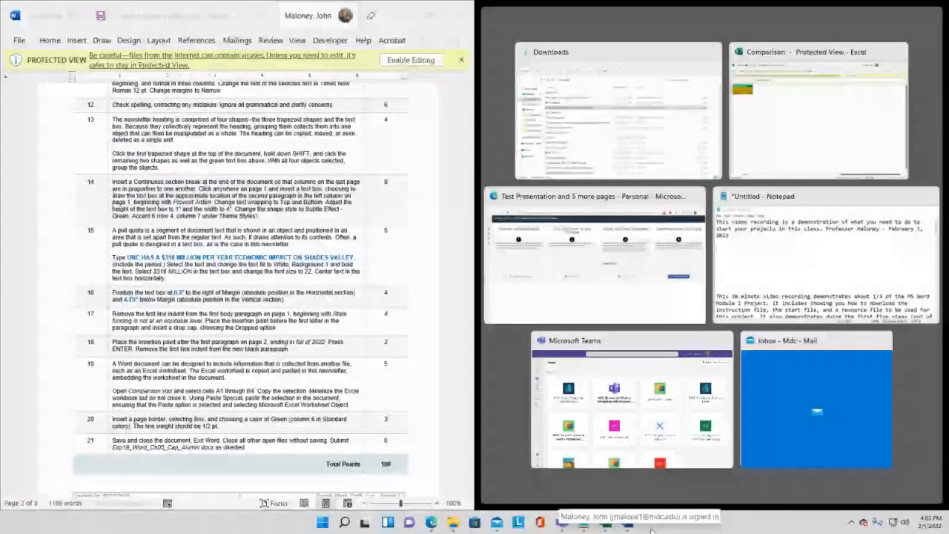
left_click(454, 523)
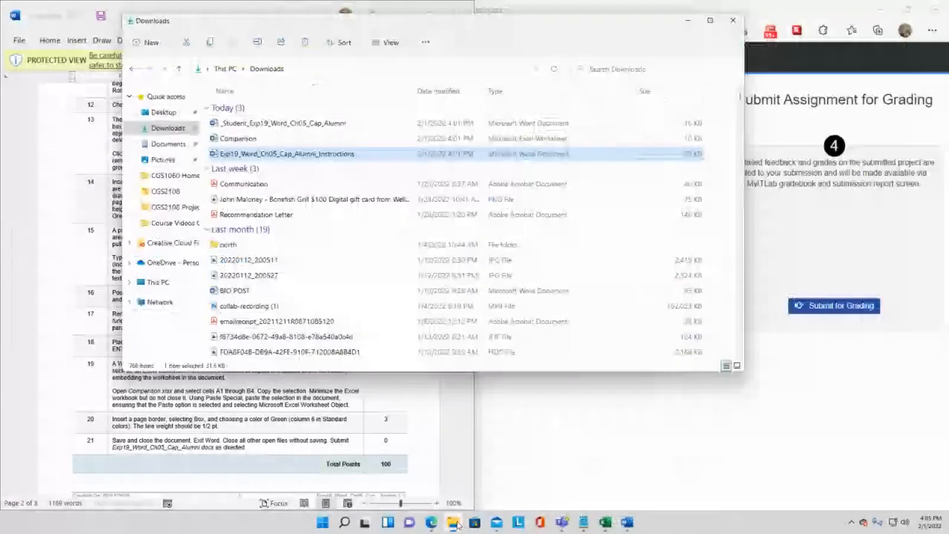
double_click(292, 126)
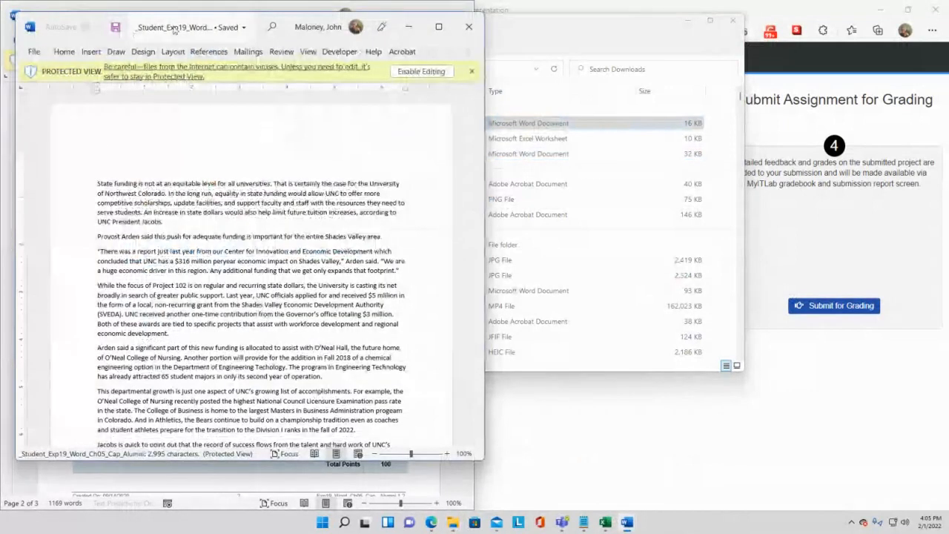
left_click(426, 72)
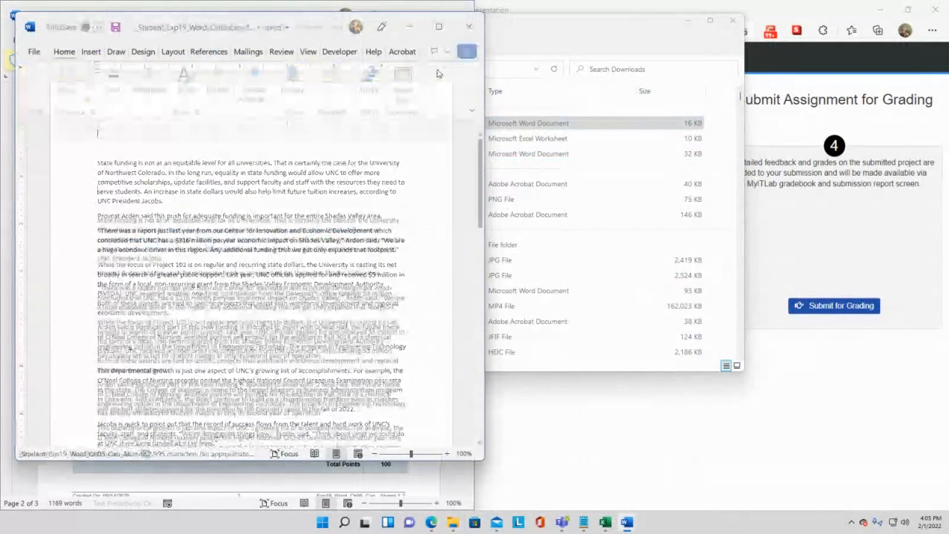
left_click_drag(206, 21, 948, 29)
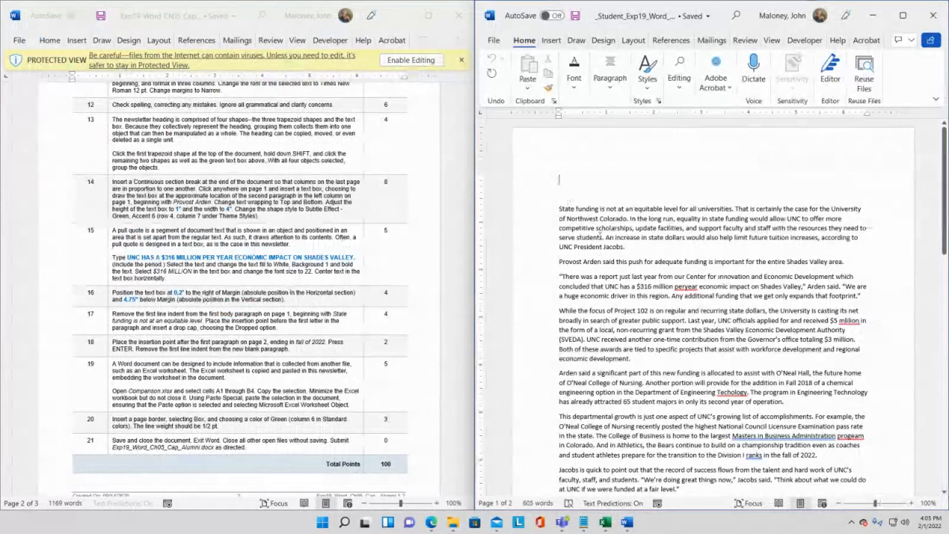
Skim the student document's article text, and review steps 1 through 14 in the instructions document beside it
scroll(601, 235, "down", 8)
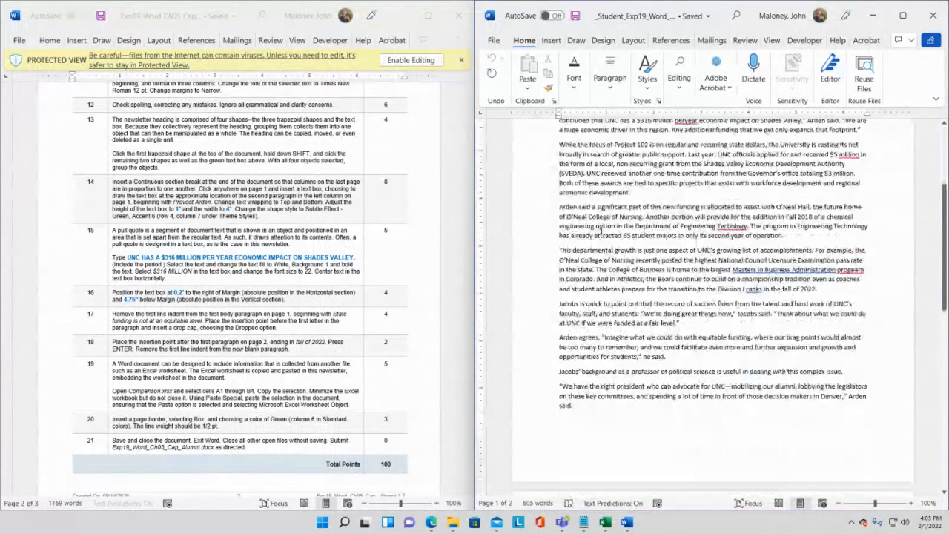
scroll(602, 231, "up", 3)
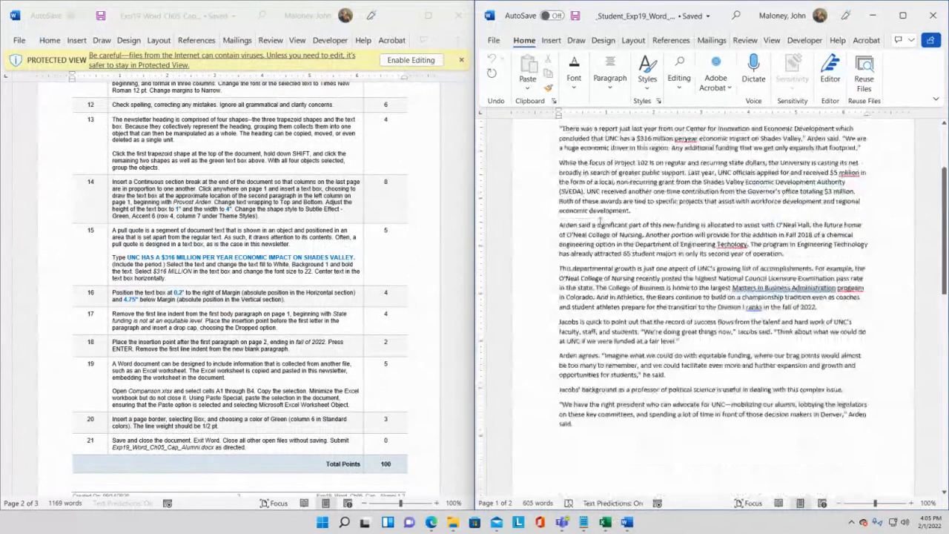
scroll(601, 221, "up", 4)
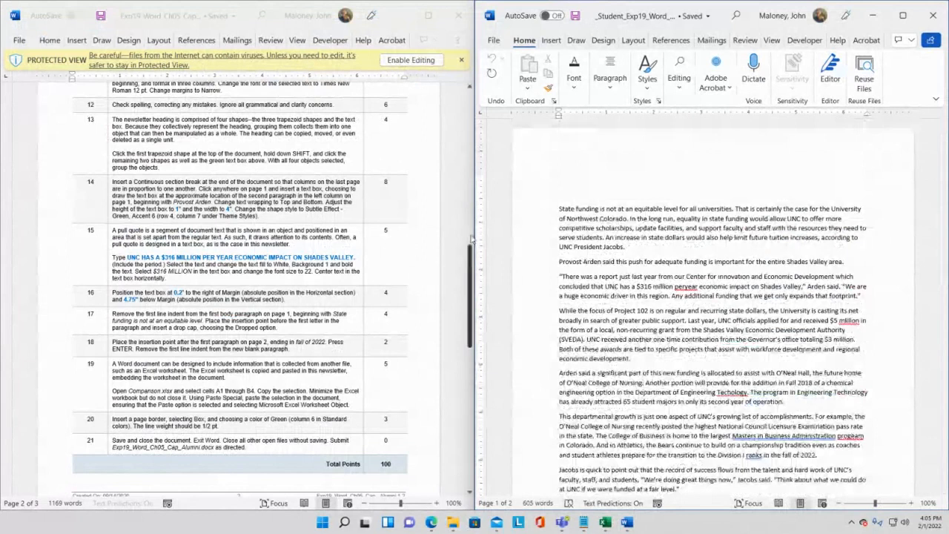
left_click_drag(468, 260, 432, 169)
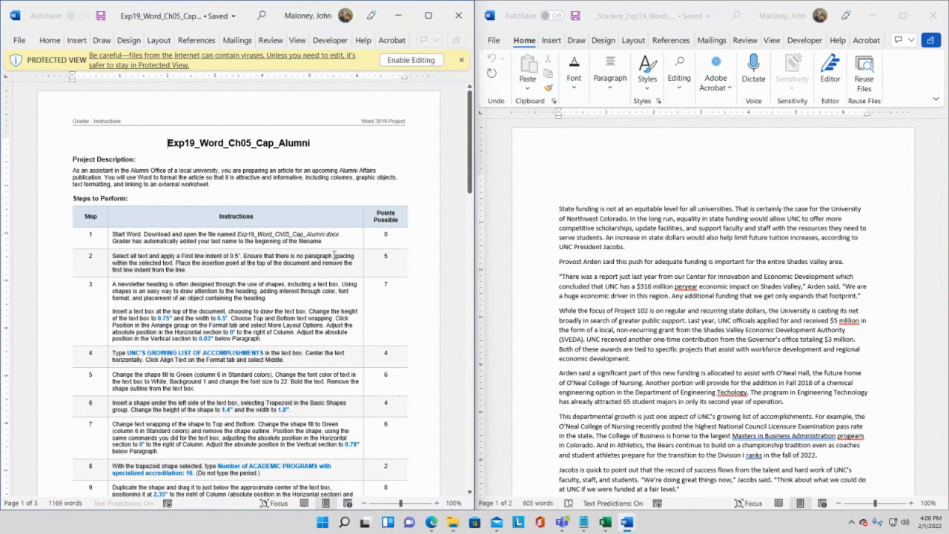
scroll(334, 255, "down", 4)
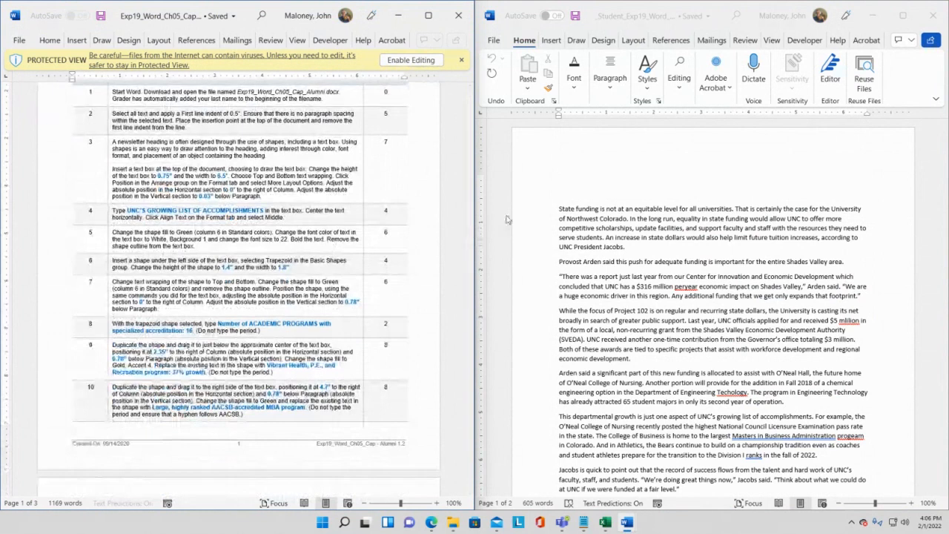
left_click_drag(469, 215, 480, 164)
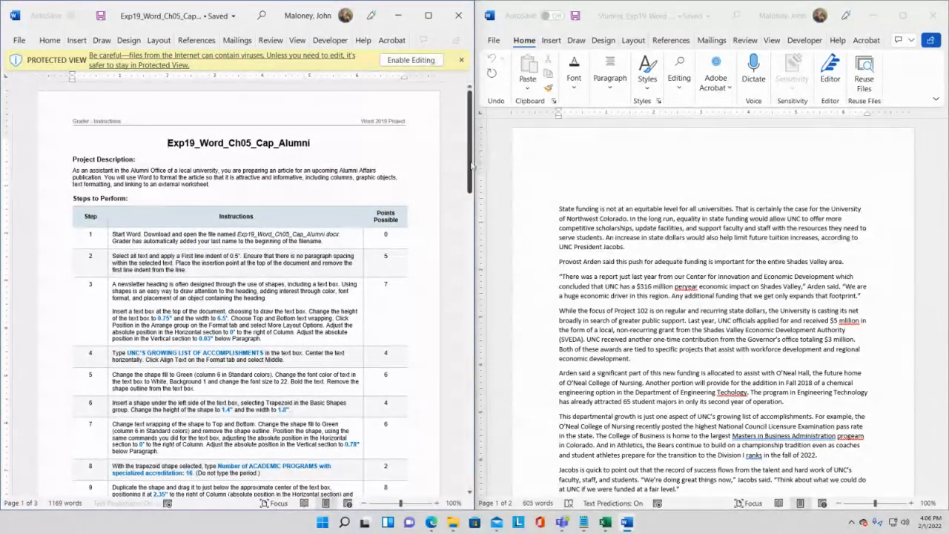
left_click_drag(472, 165, 472, 190)
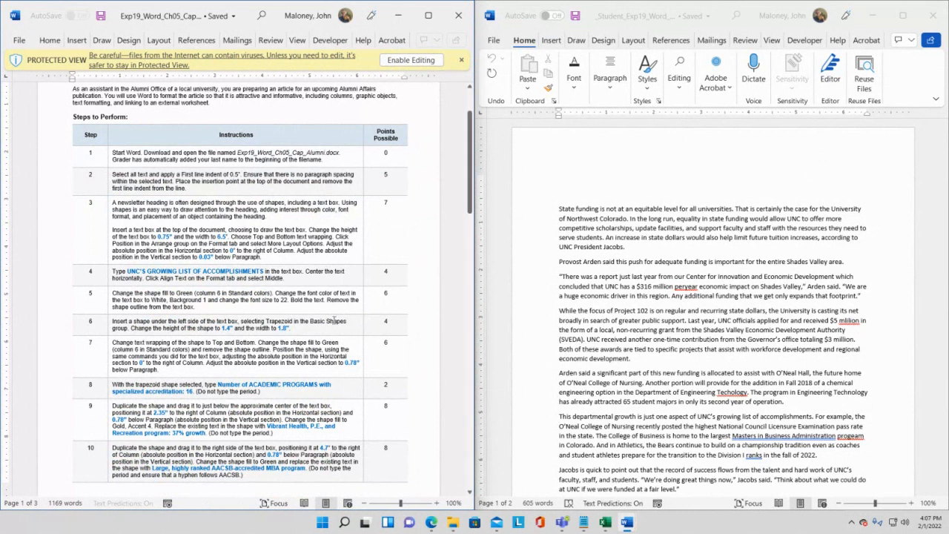
scroll(297, 315, "down", 3)
scroll(297, 316, "down", 4)
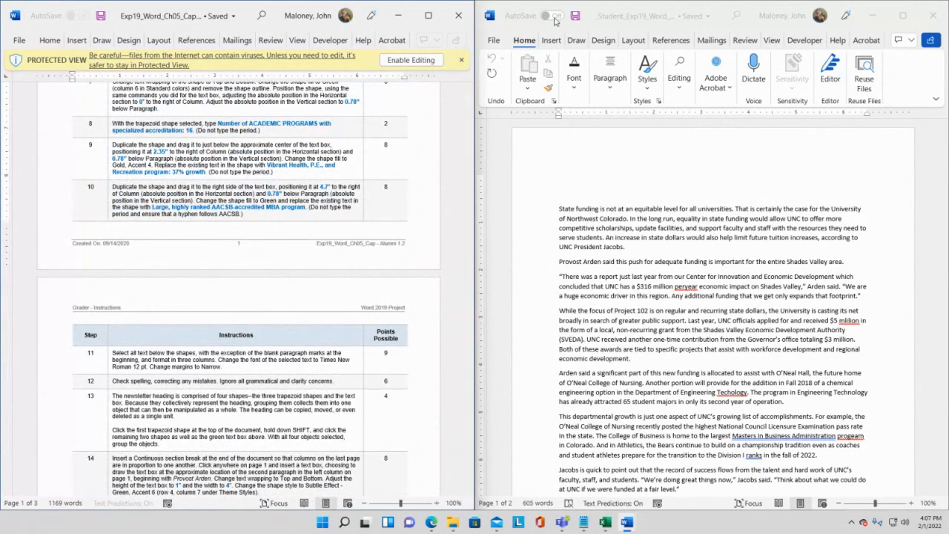
left_click(520, 43)
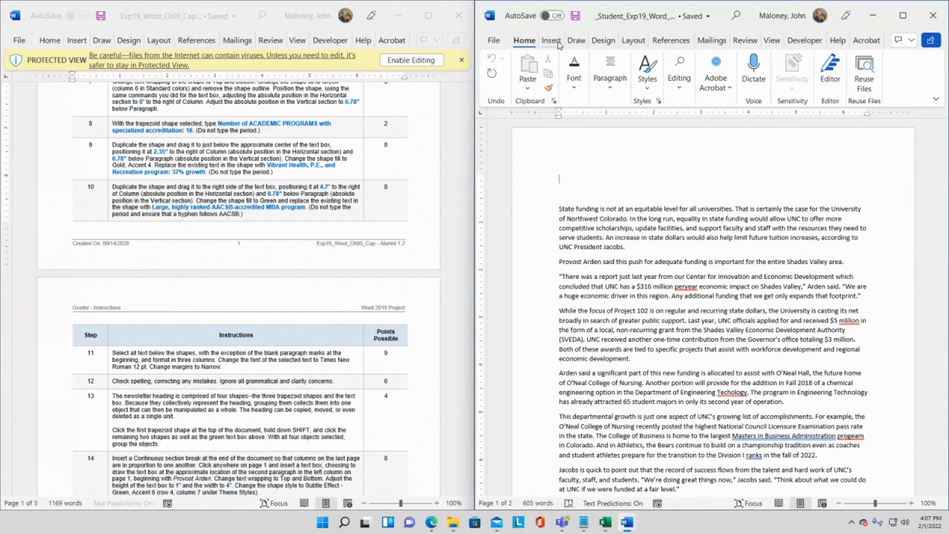
left_click(774, 42)
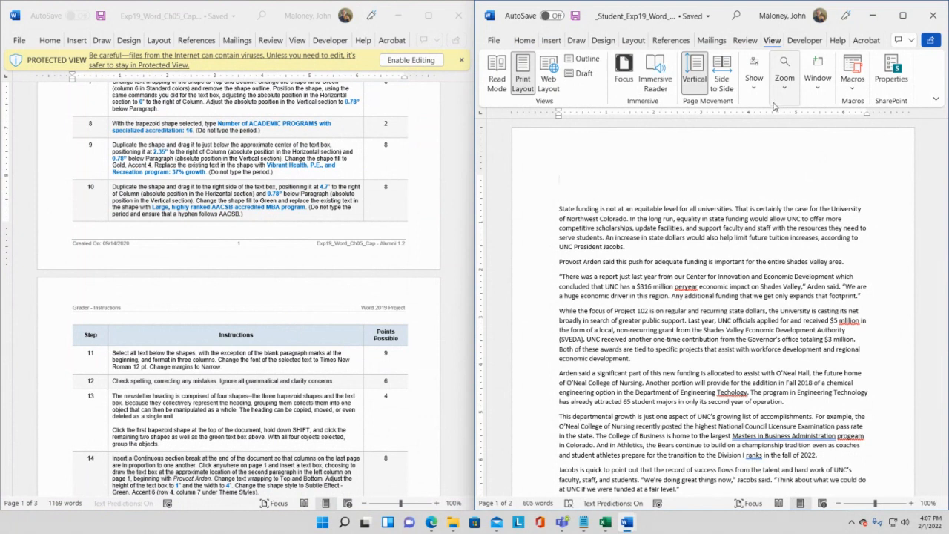
left_click(743, 42)
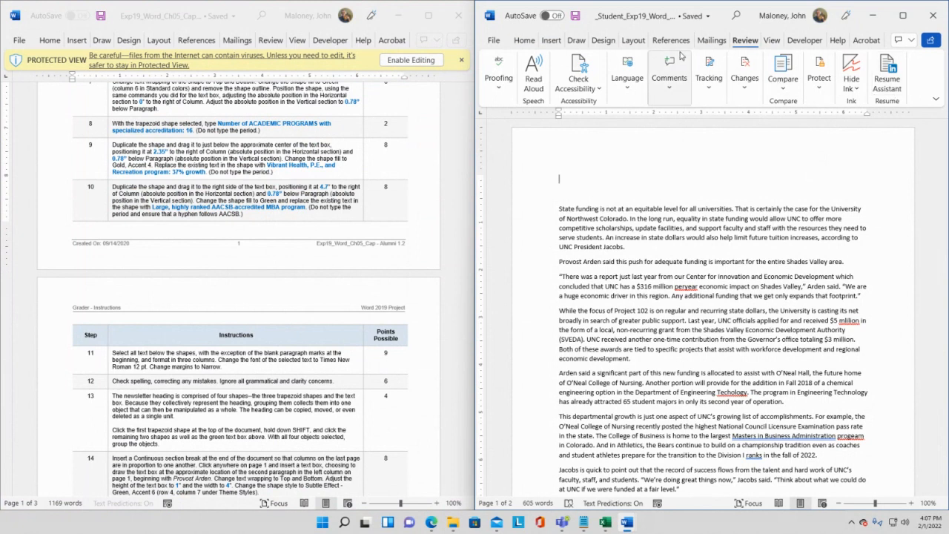
left_click(772, 41)
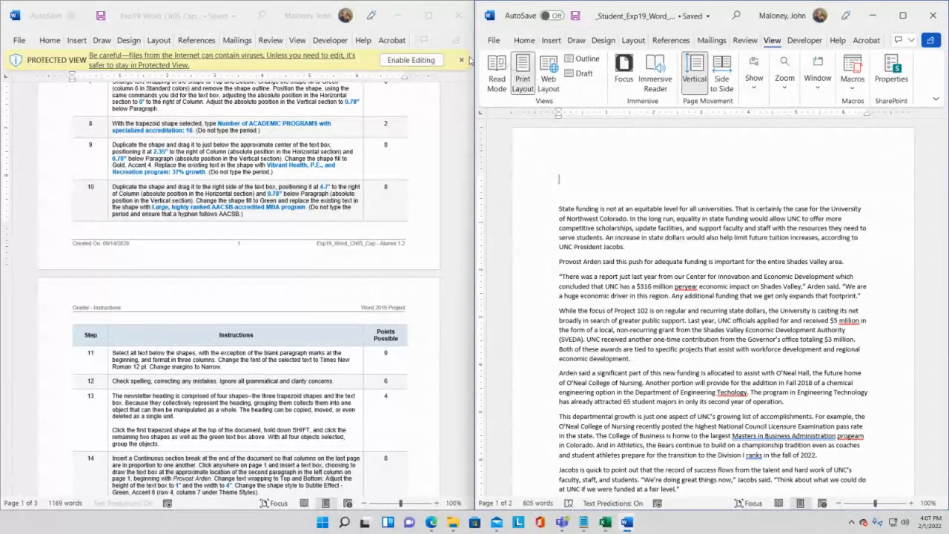
Widen the student document's window over the instructions and run the Editor check on the article
left_click(529, 155)
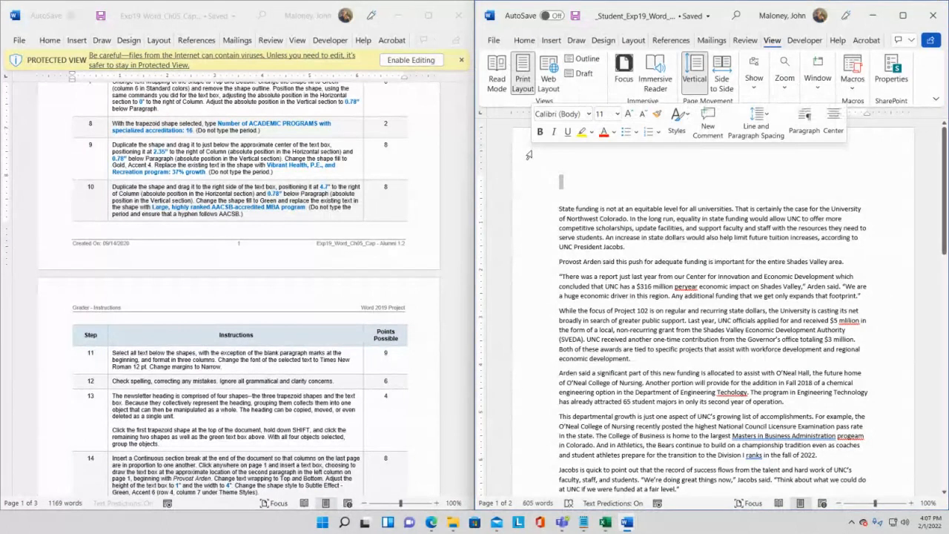
left_click(528, 42)
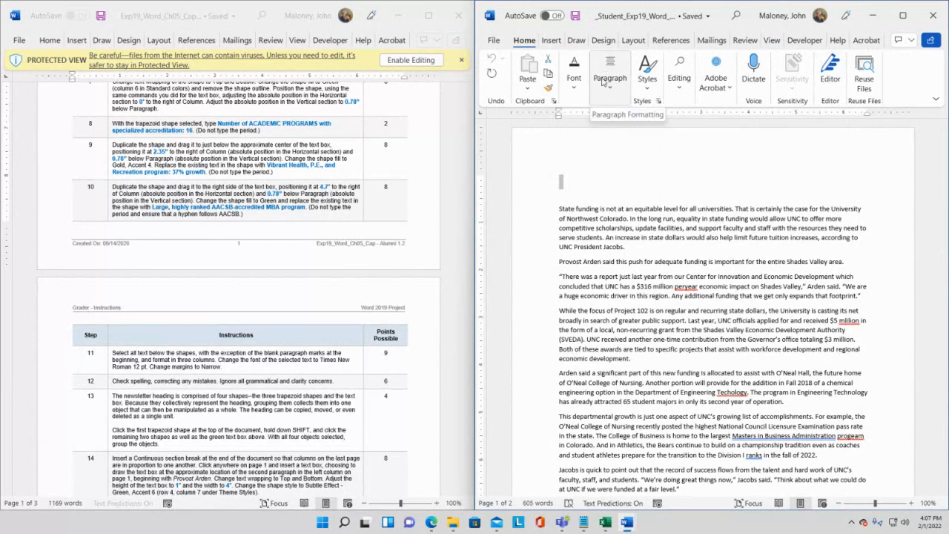
left_click(577, 91)
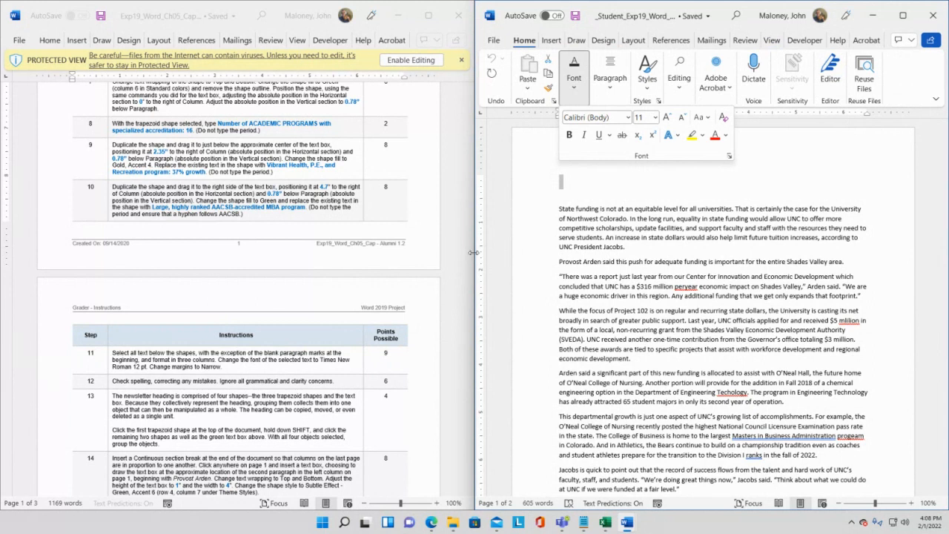
left_click_drag(472, 253, 31, 249)
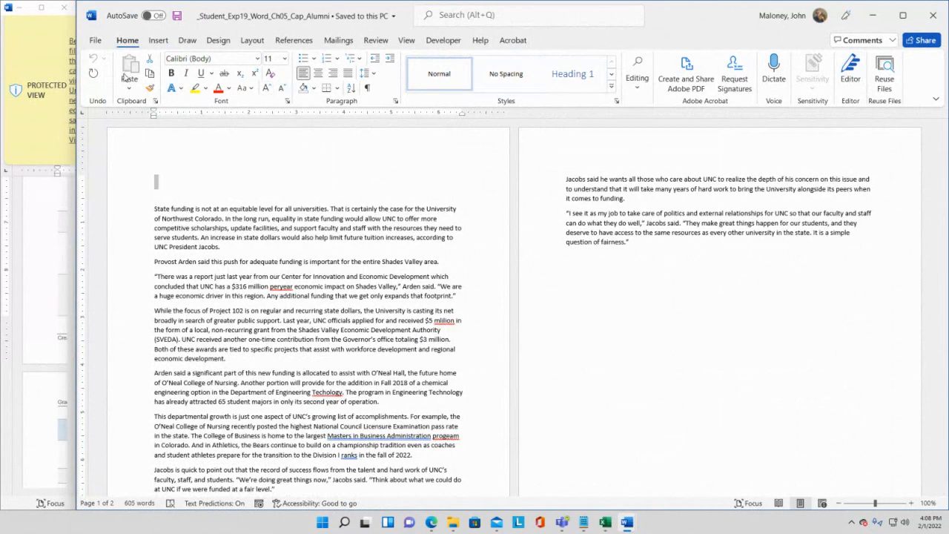
left_click(405, 42)
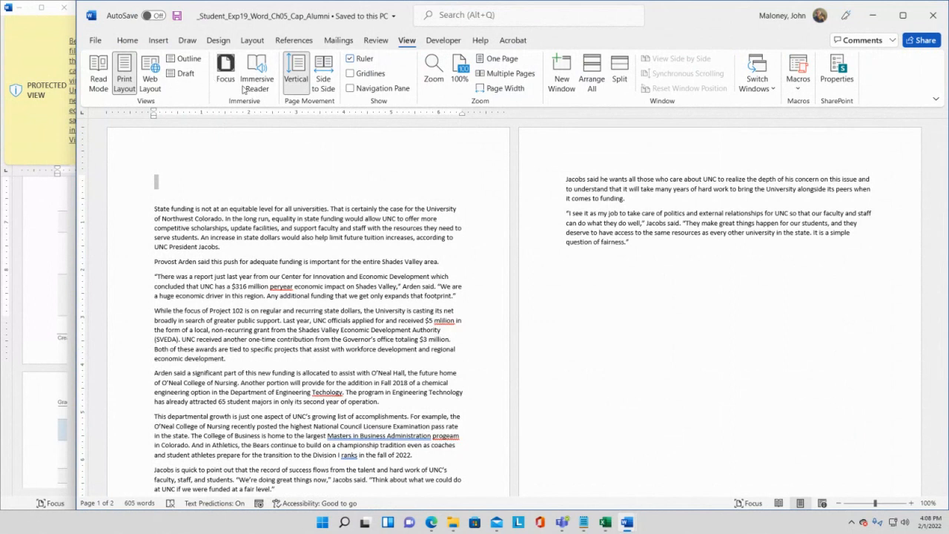
left_click(385, 43)
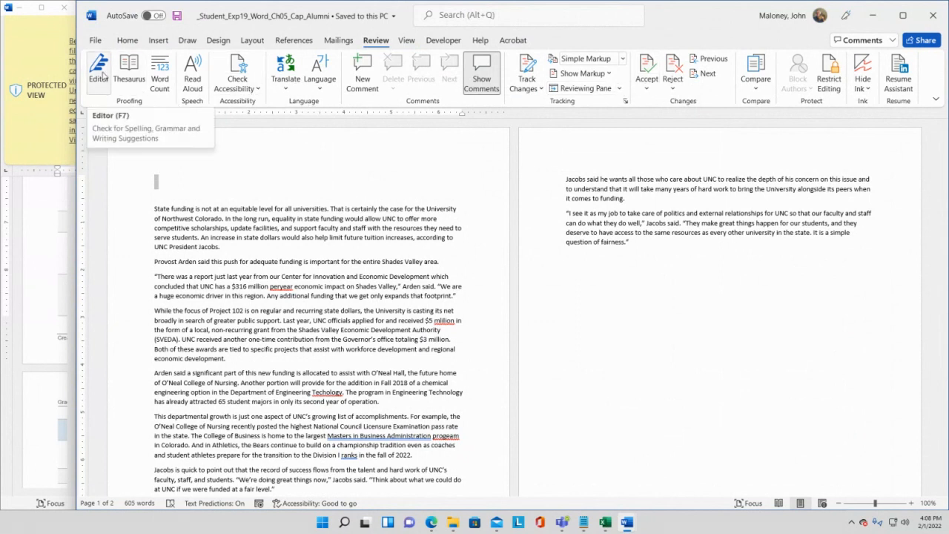
left_click(103, 75)
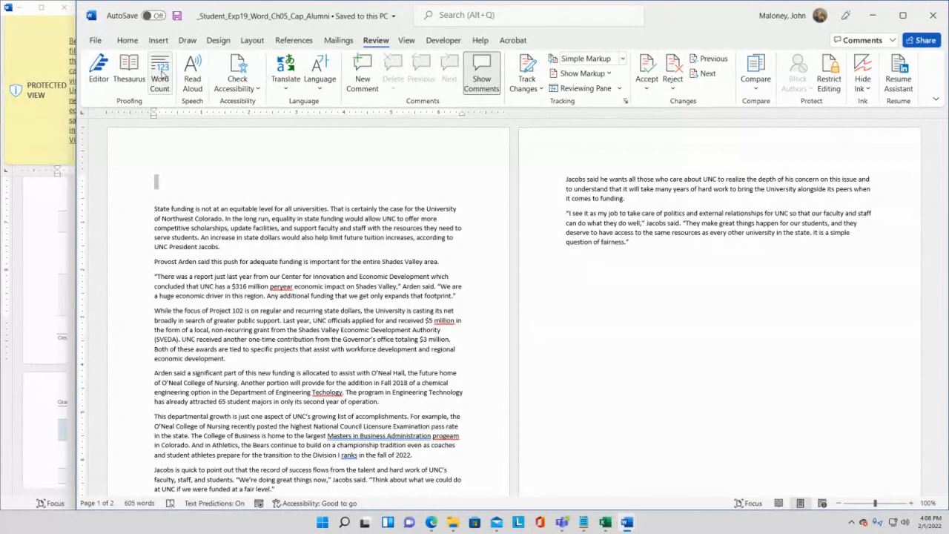
left_click(99, 70)
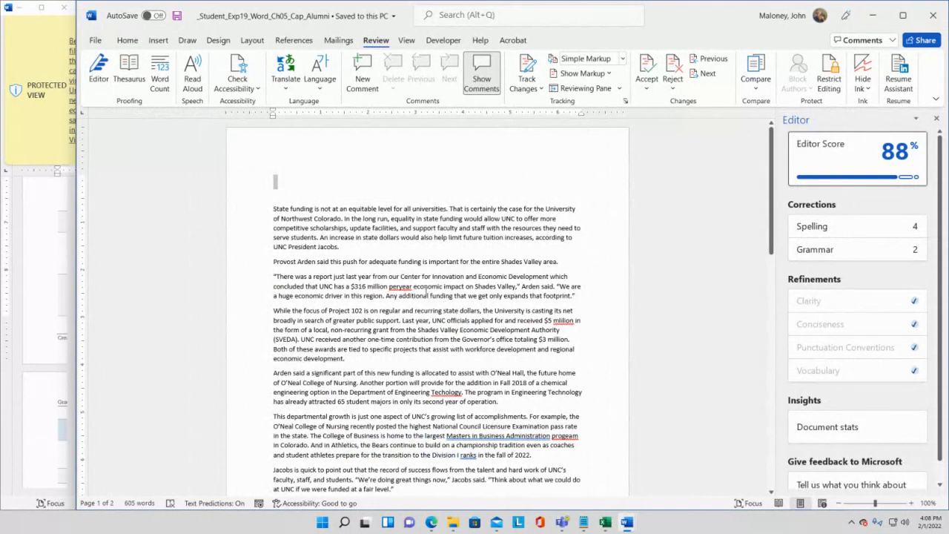
Correct the misspelled words "peryear" and "mlilion" in the article to "per year" and "million"
left_click(400, 285)
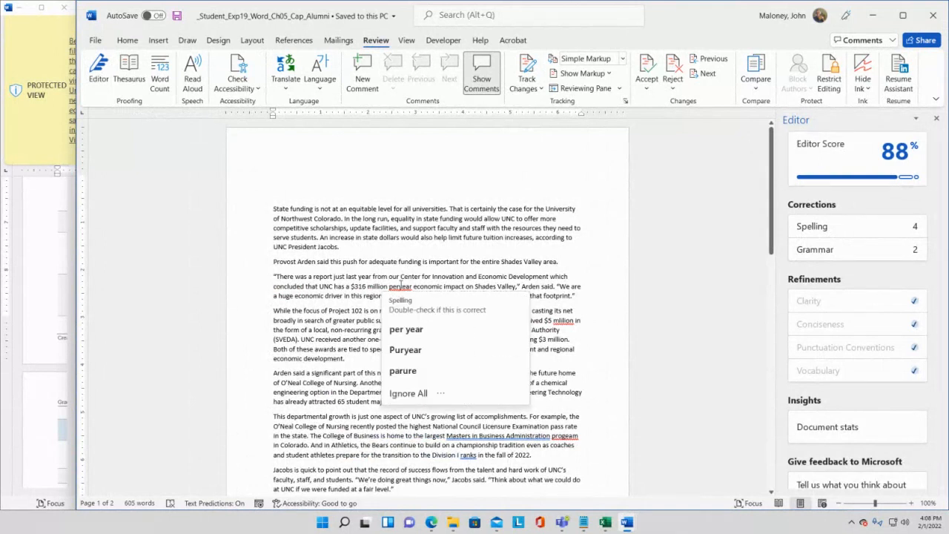
left_click(406, 330)
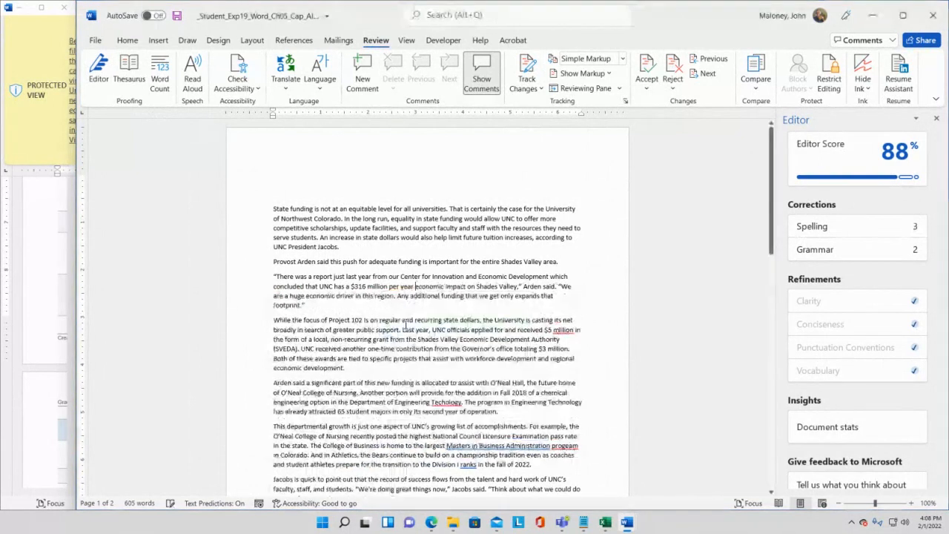
scroll(581, 327, "down", 1)
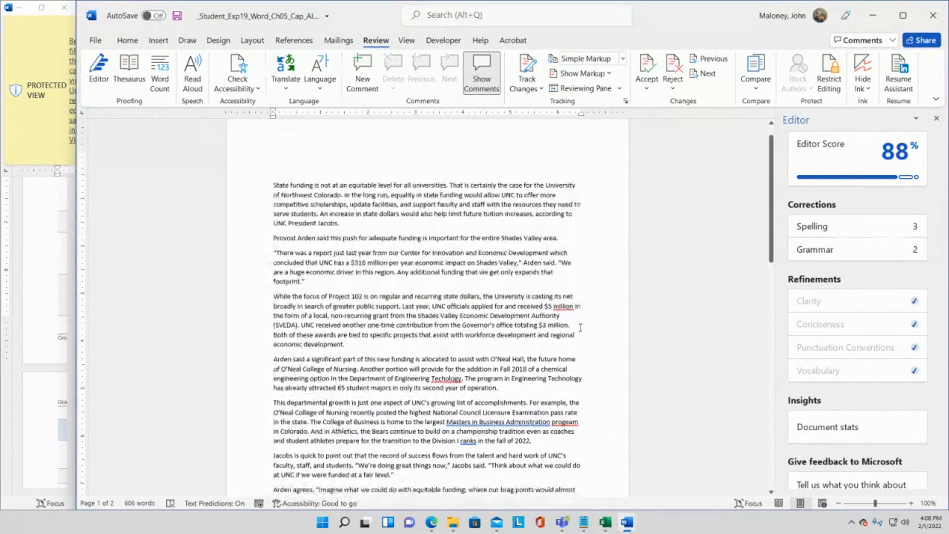
left_click(563, 307)
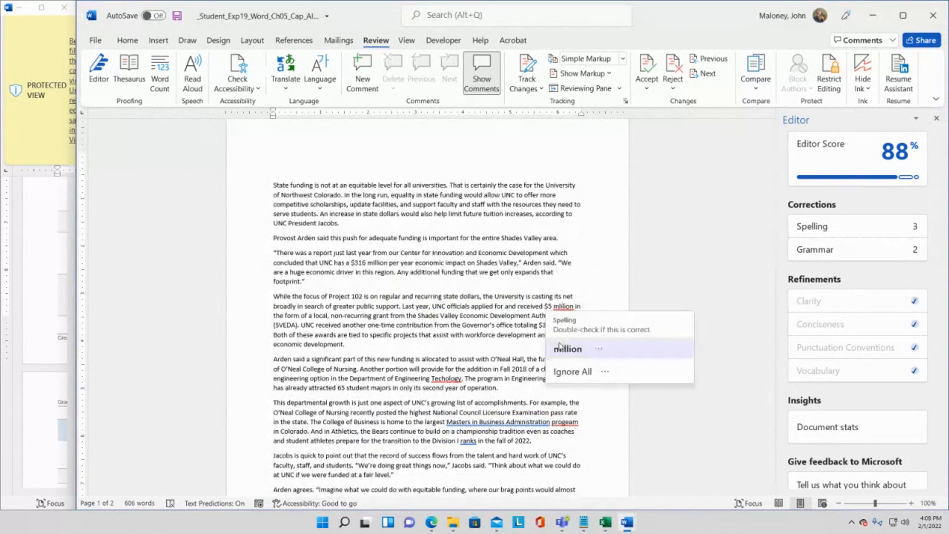
left_click(562, 348)
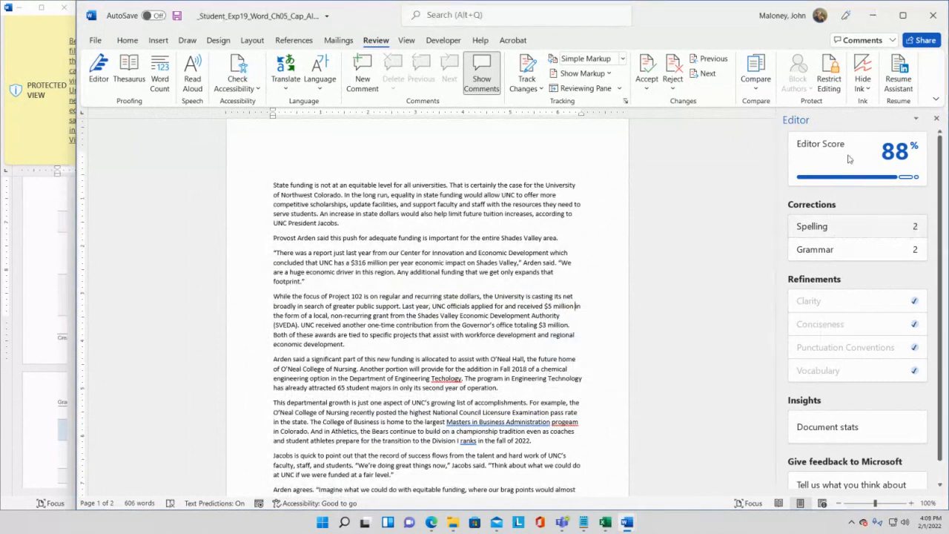
Correct the misspelled words "Techology" and "progeam" in the article to "Technology" and "program"
scroll(561, 266, "down", 1)
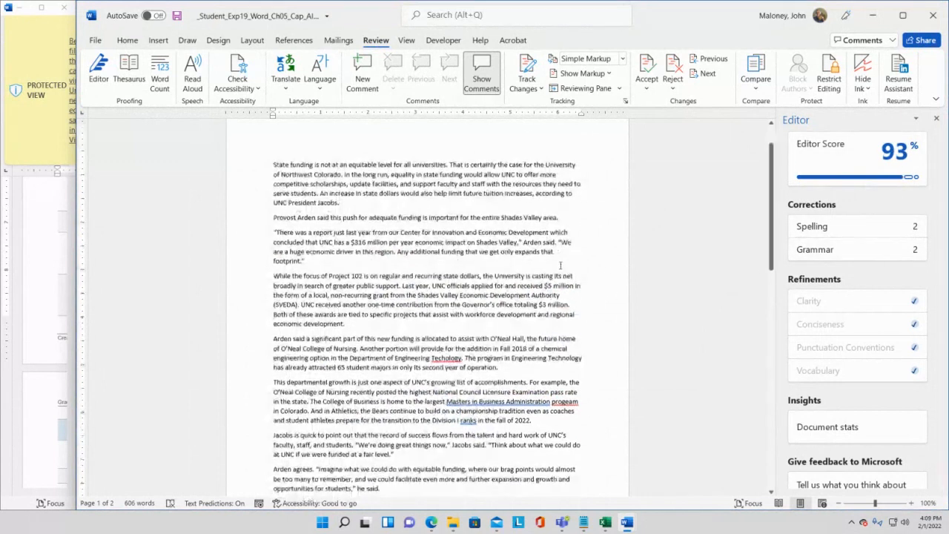
left_click(446, 355)
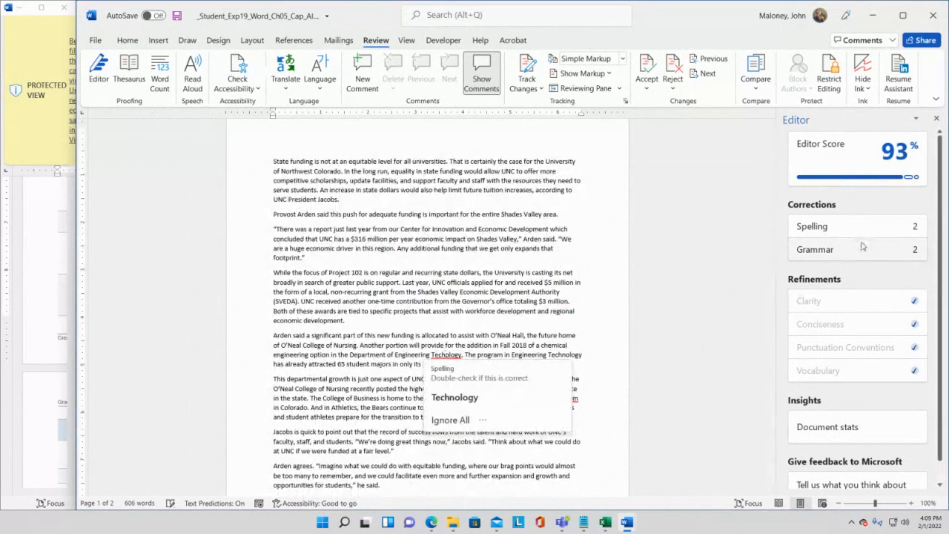
left_click(471, 397)
scroll(489, 343, "down", 5)
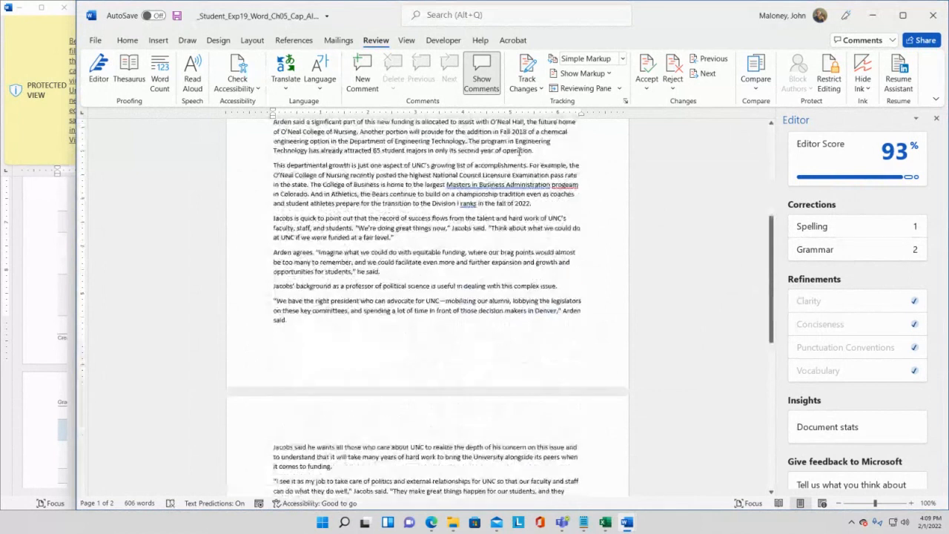
scroll(563, 180, "down", 1)
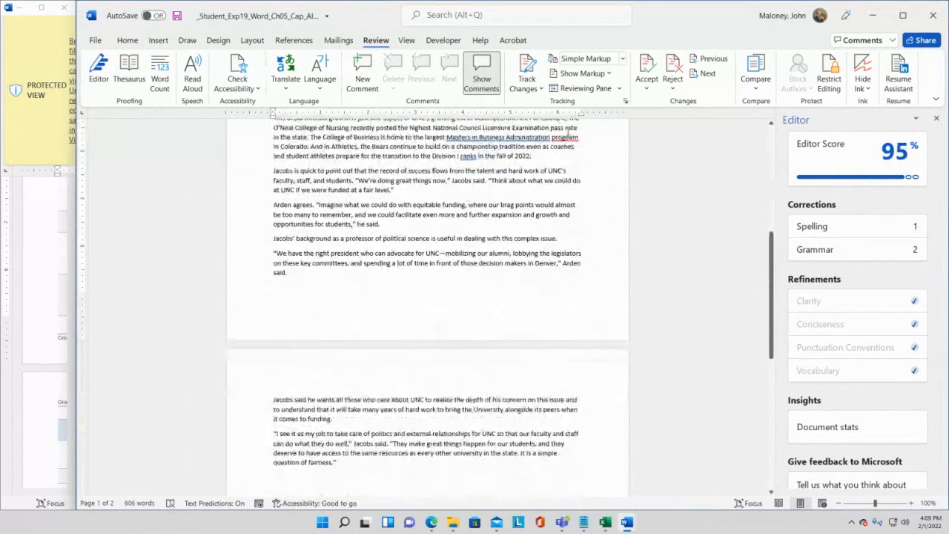
left_click(569, 136)
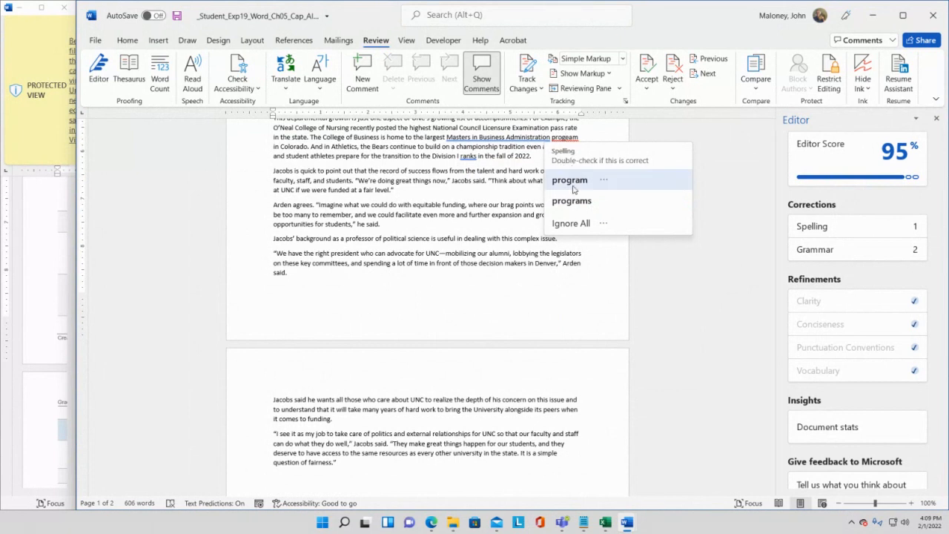
left_click(573, 181)
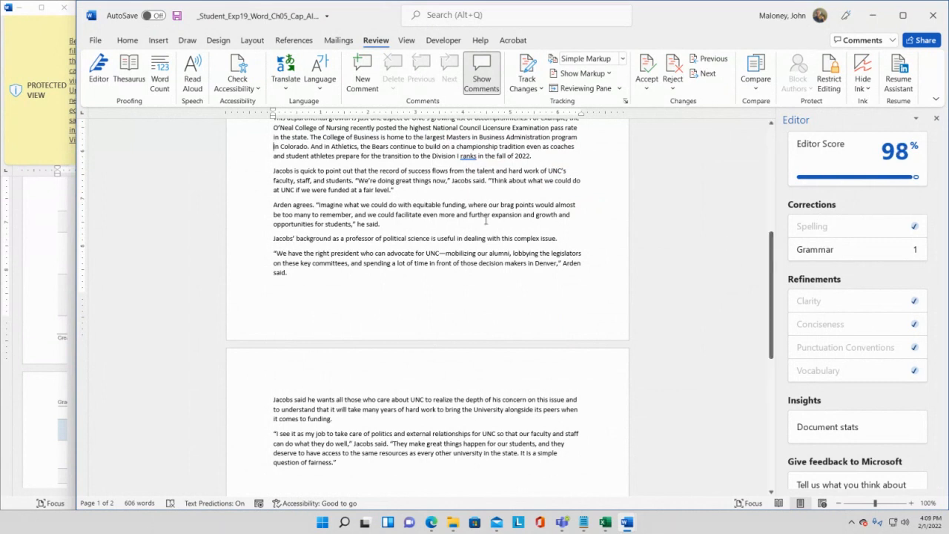
Save the spell-checked student document and narrow its window so the instructions show beside it again
left_click(177, 15)
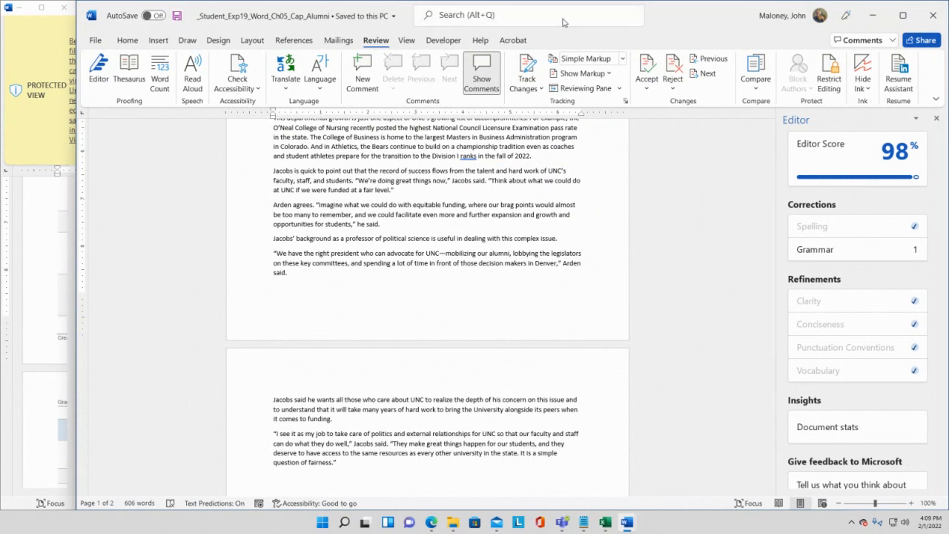
left_click_drag(666, 16, 948, 137)
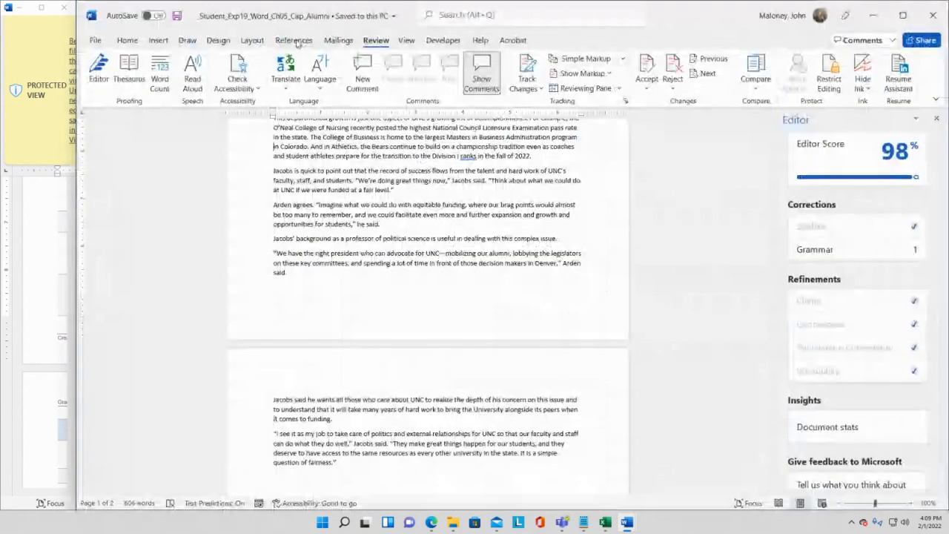
left_click_drag(297, 17, 948, 141)
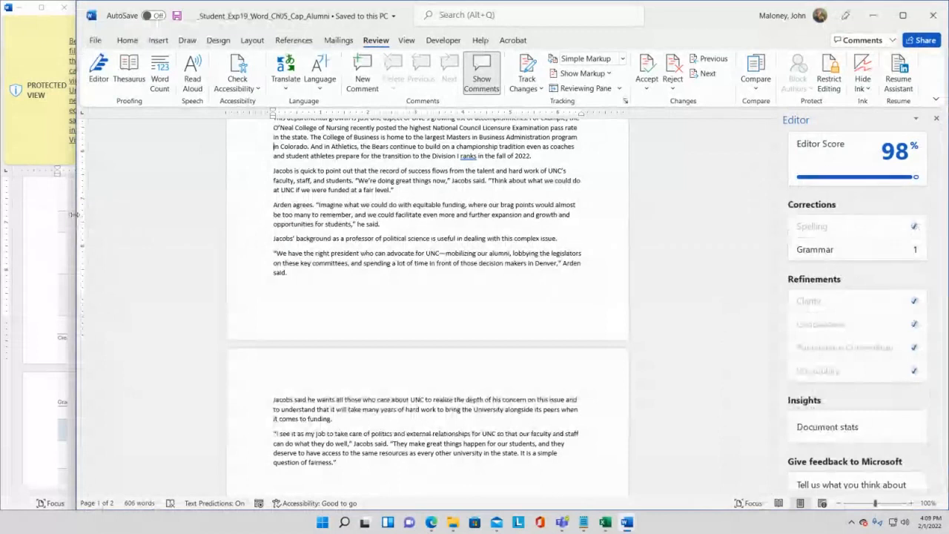
left_click_drag(77, 218, 520, 267)
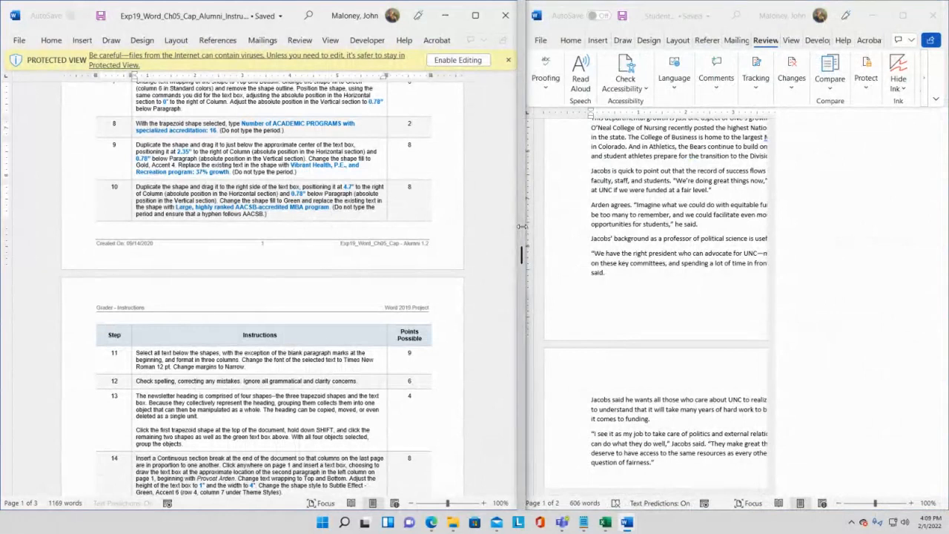
left_click_drag(519, 230, 409, 242)
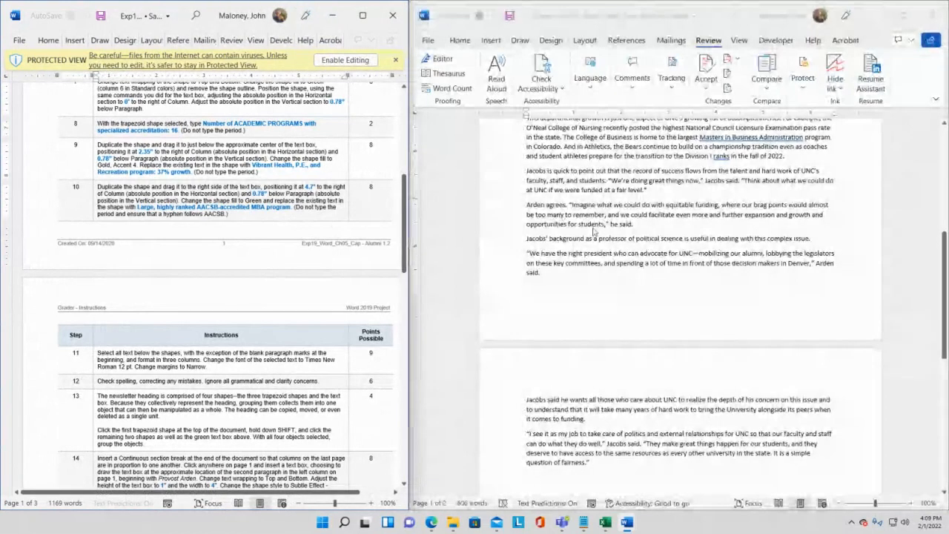
left_click(512, 16)
Mark the step 12 spelling instruction and look through the student document's text for any remaining spelling mistakes
scroll(122, 289, "down", 1)
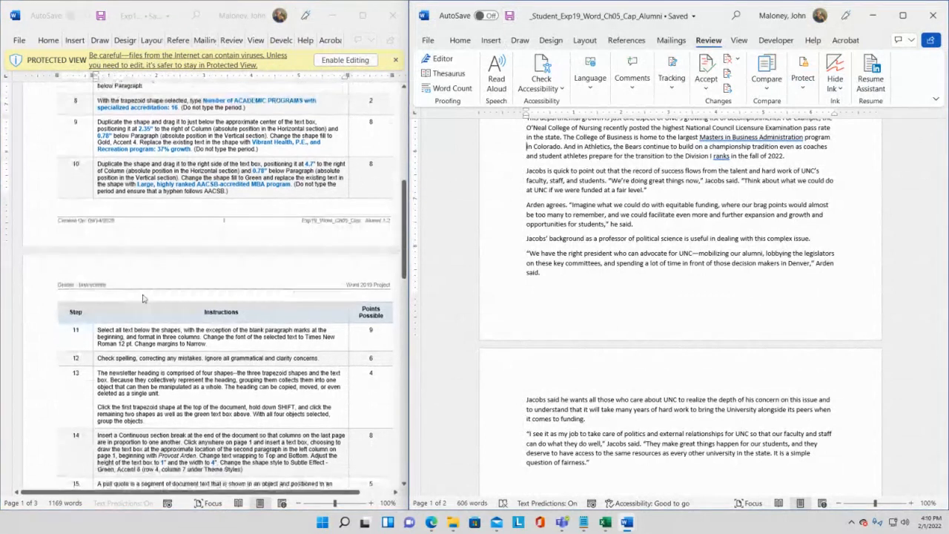
left_click(104, 357)
left_click_drag(99, 357, 320, 360)
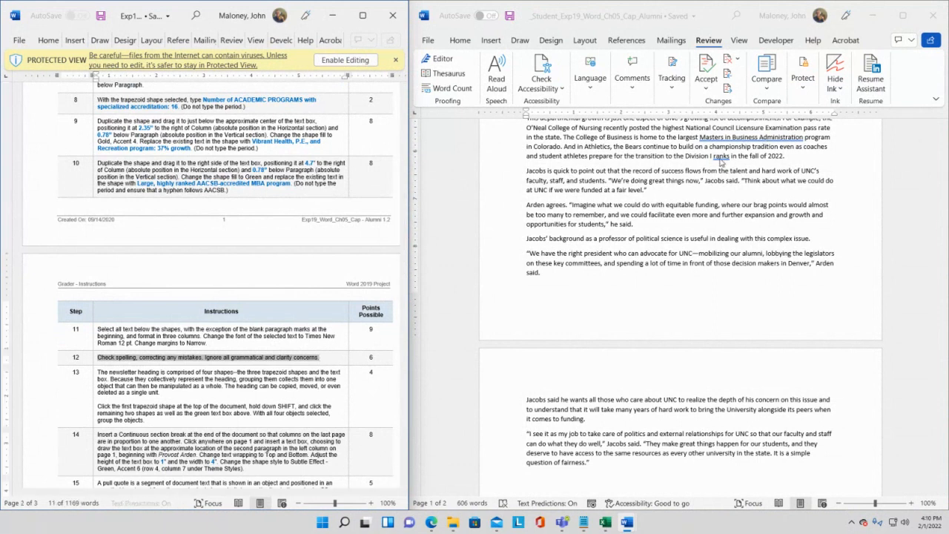
scroll(744, 258, "up", 5)
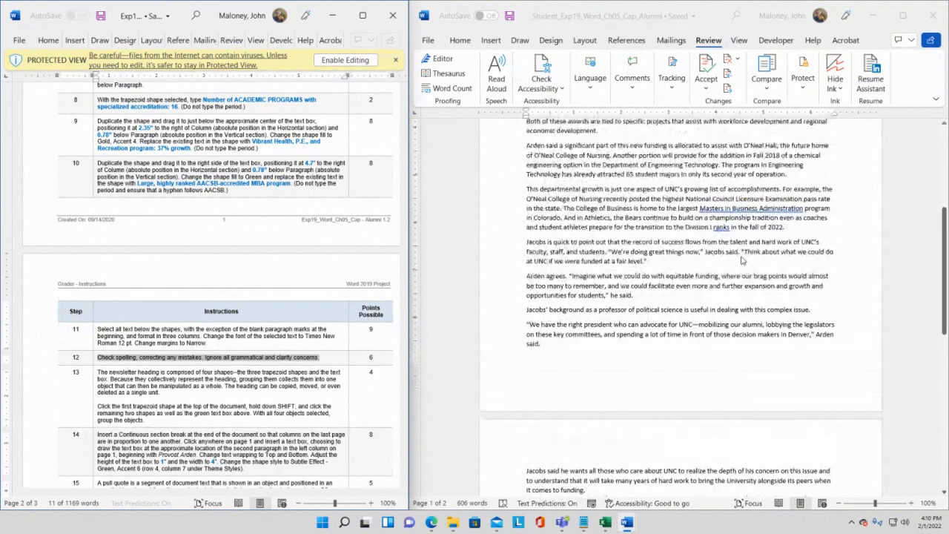
scroll(742, 260, "up", 3)
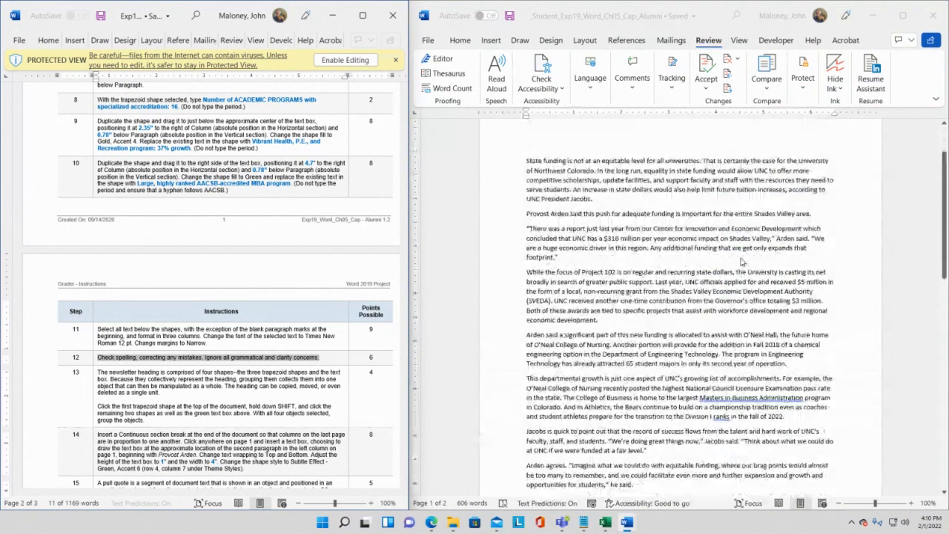
scroll(742, 262, "down", 9)
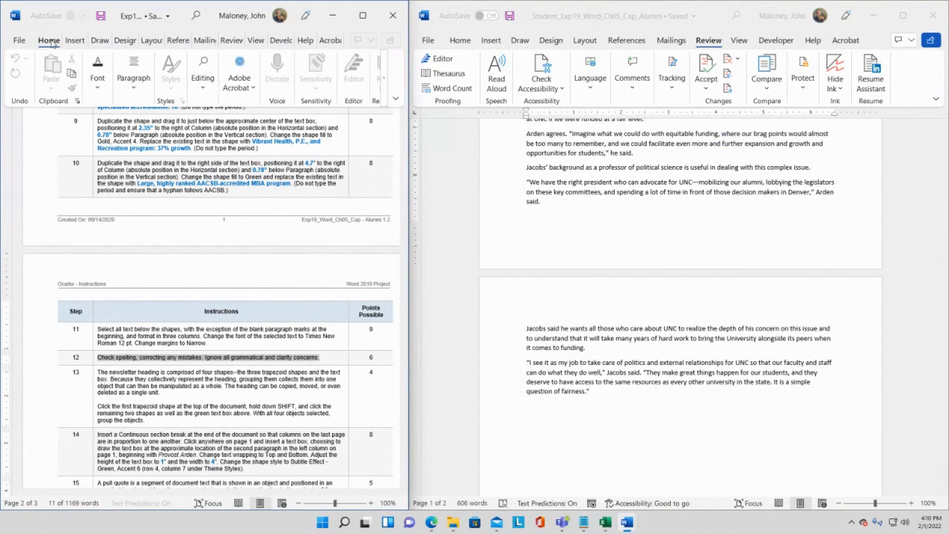
Enable editing of the protected instructions document so that its text can be formatted
left_click(100, 91)
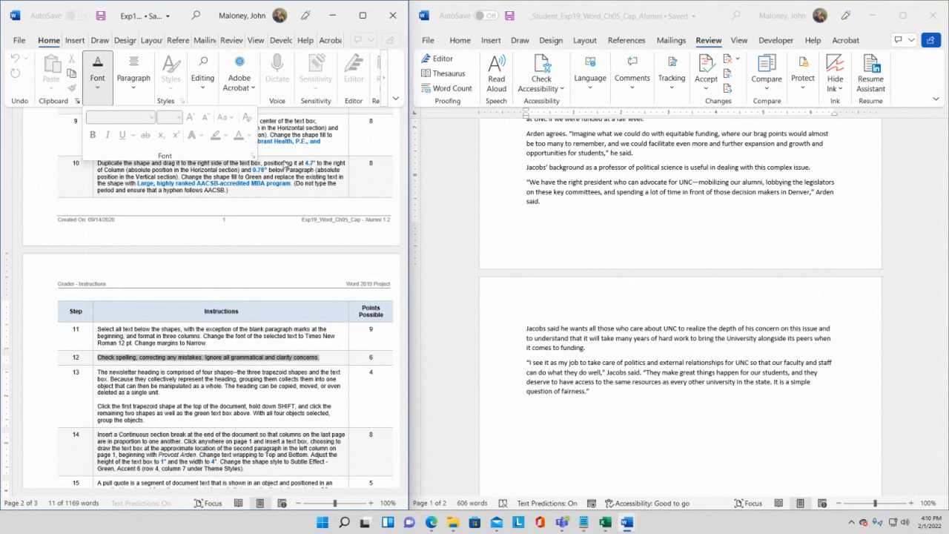
scroll(307, 197, "up", 2)
scroll(250, 216, "up", 10)
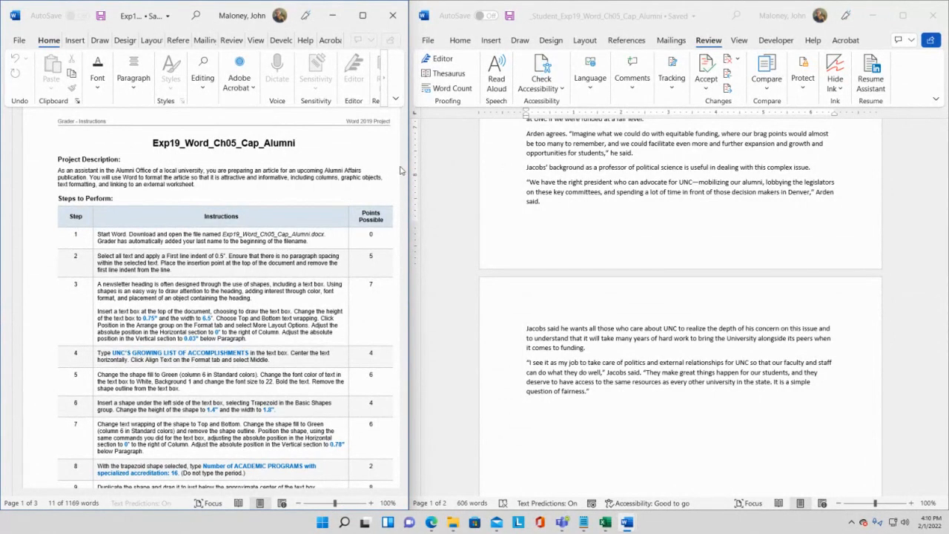
left_click(413, 131)
left_click(346, 59)
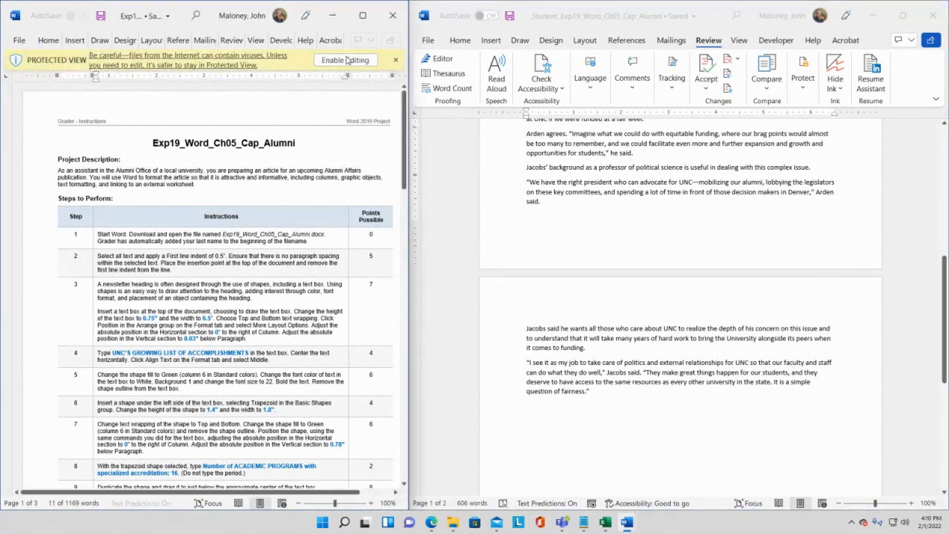
left_click(346, 59)
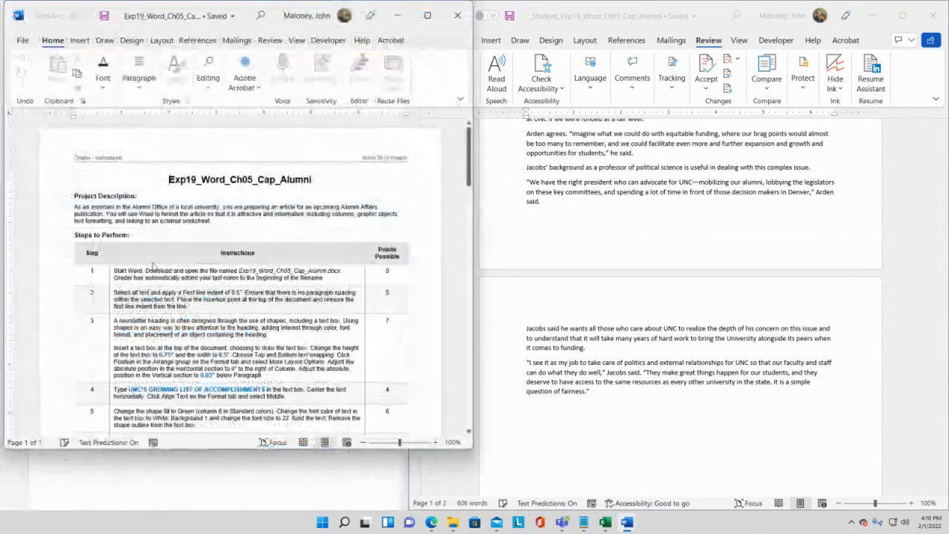
Format the step 12 spelling instruction and its points value in bold red text in the instructions document
scroll(153, 278, "down", 15)
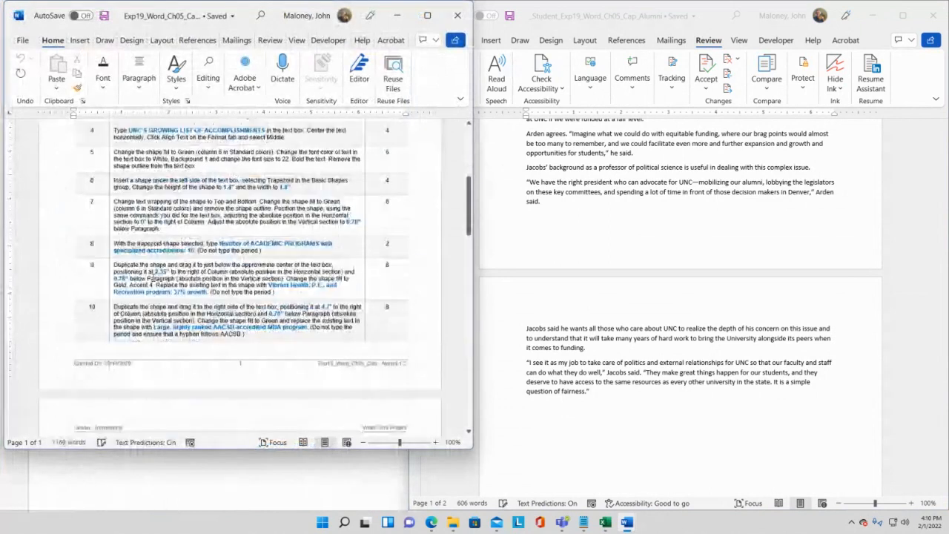
left_click_drag(115, 309, 395, 310)
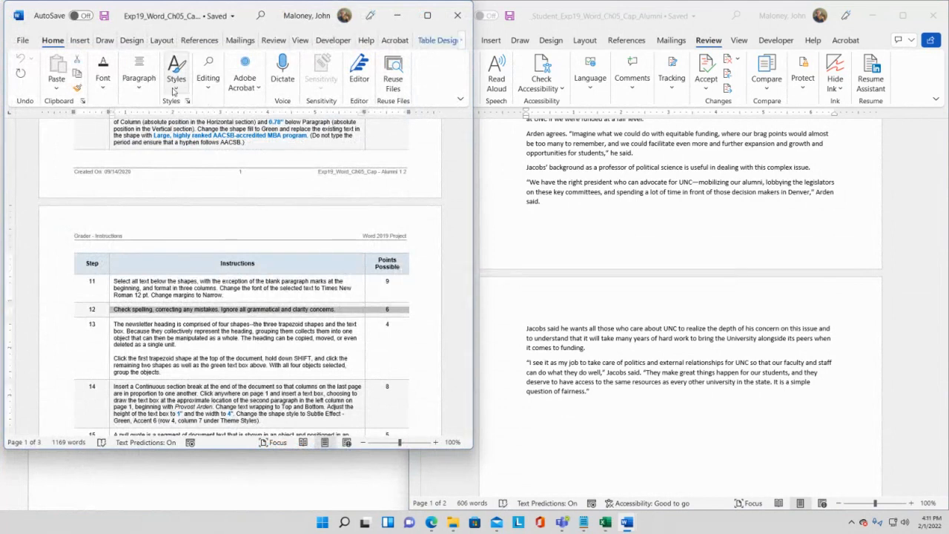
left_click(103, 77)
left_click(243, 135)
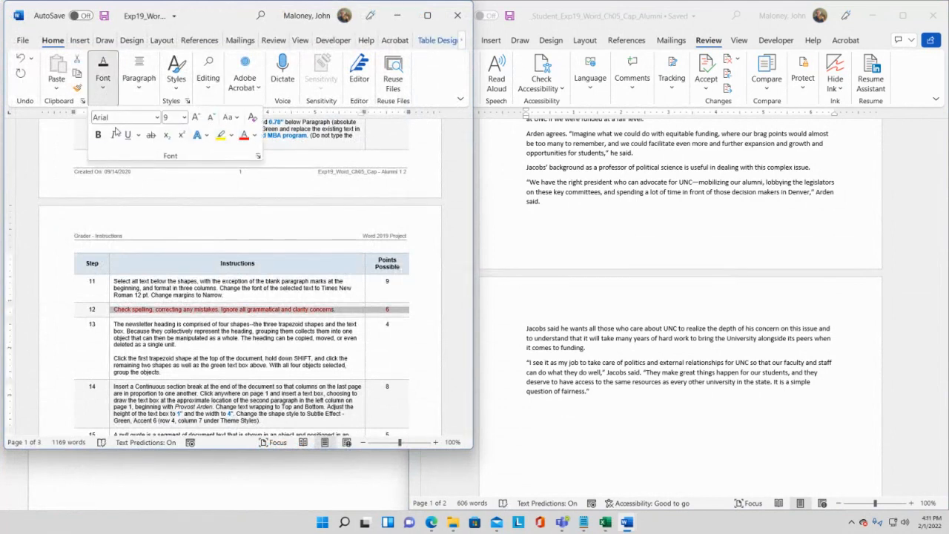
left_click(98, 135)
Narrow the instructions window to fit beside the student document and return to the first project steps
scroll(362, 278, "up", 5)
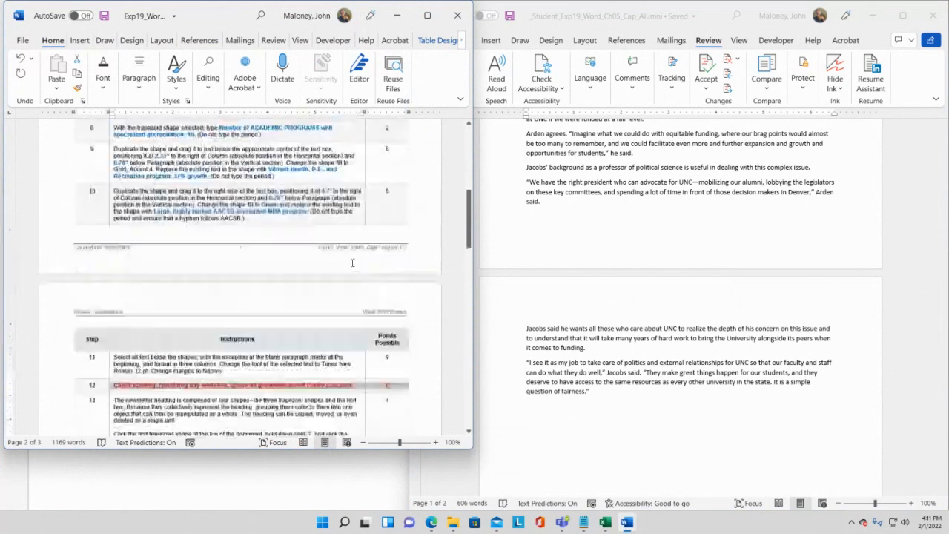
scroll(362, 279, "up", 4)
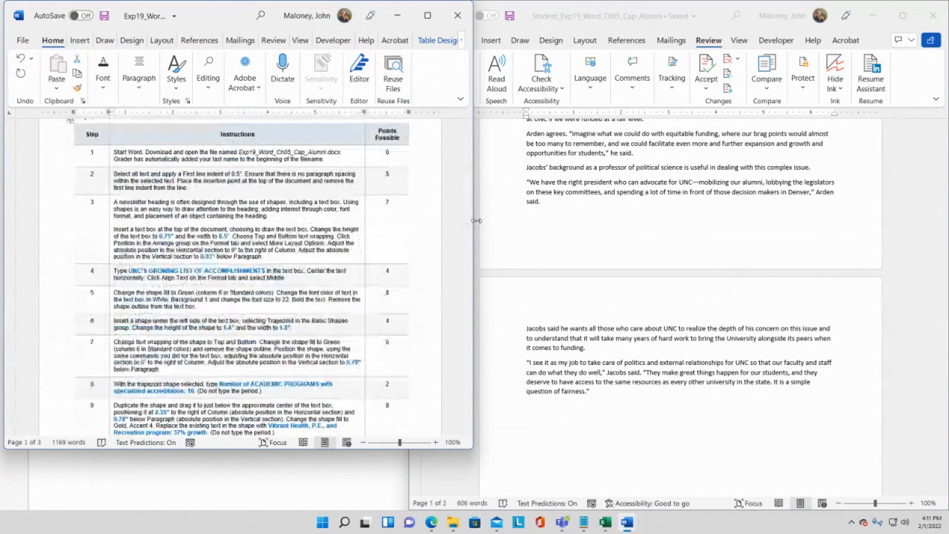
left_click_drag(474, 220, 407, 242)
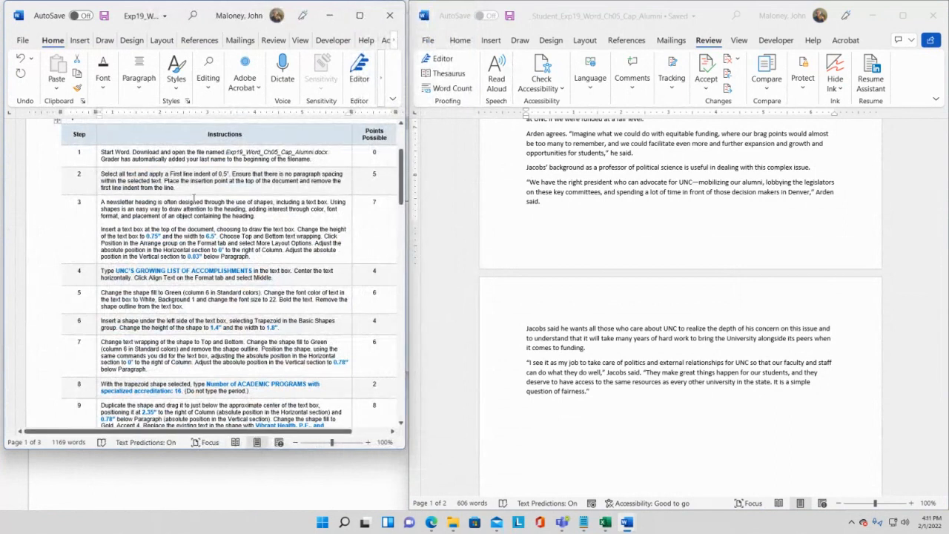
scroll(238, 293, "down", 3)
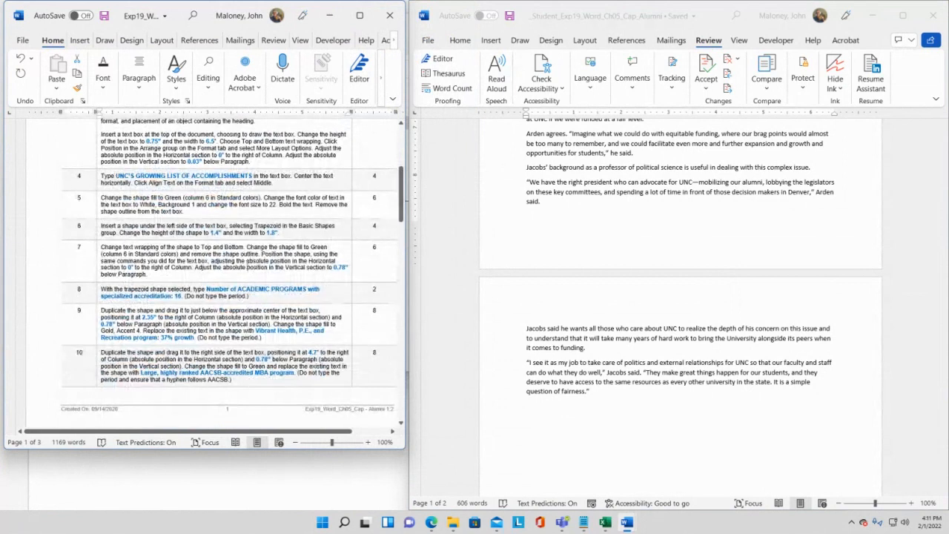
scroll(220, 296, "down", 5)
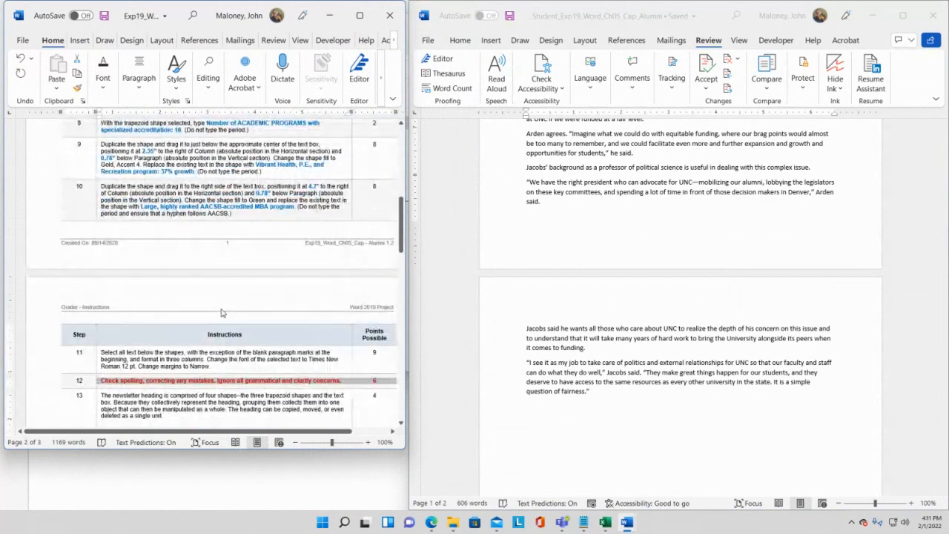
scroll(221, 313, "up", 7)
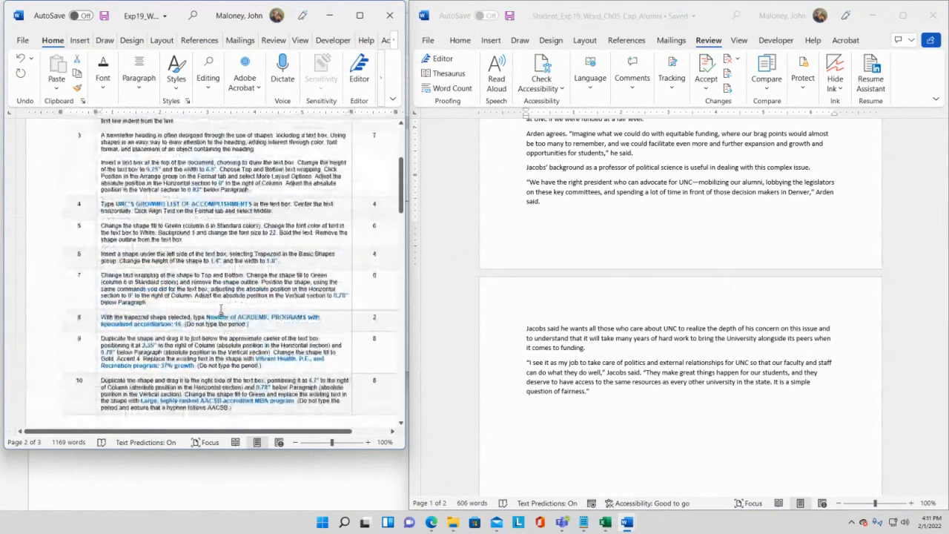
scroll(221, 313, "up", 2)
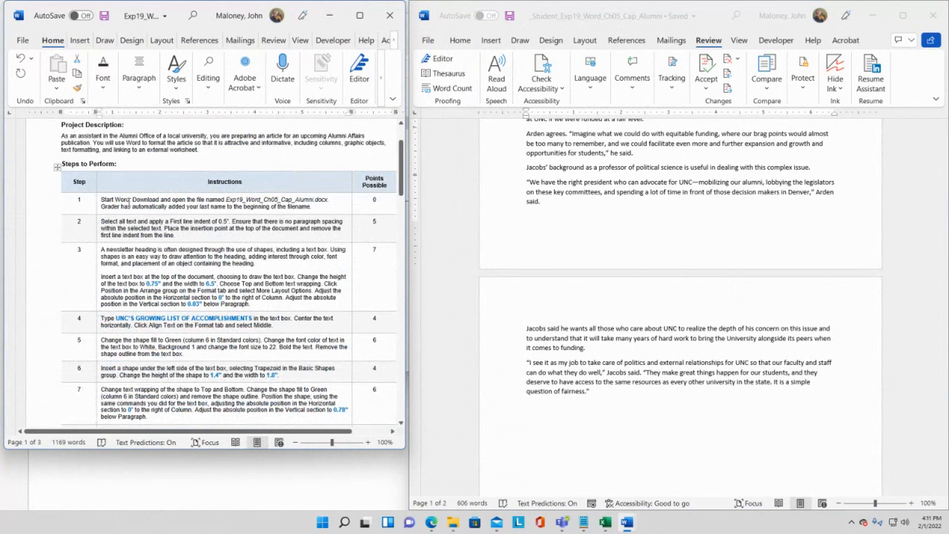
Mark and read the step 1 and step 2 instructions, and show the beginning of the student document
left_click_drag(128, 202, 321, 207)
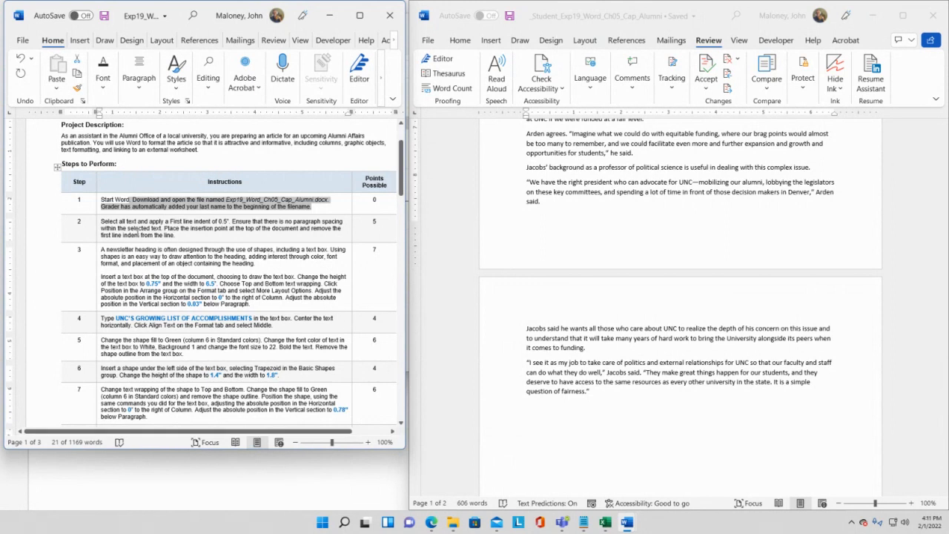
double_click(375, 199)
left_click(103, 222)
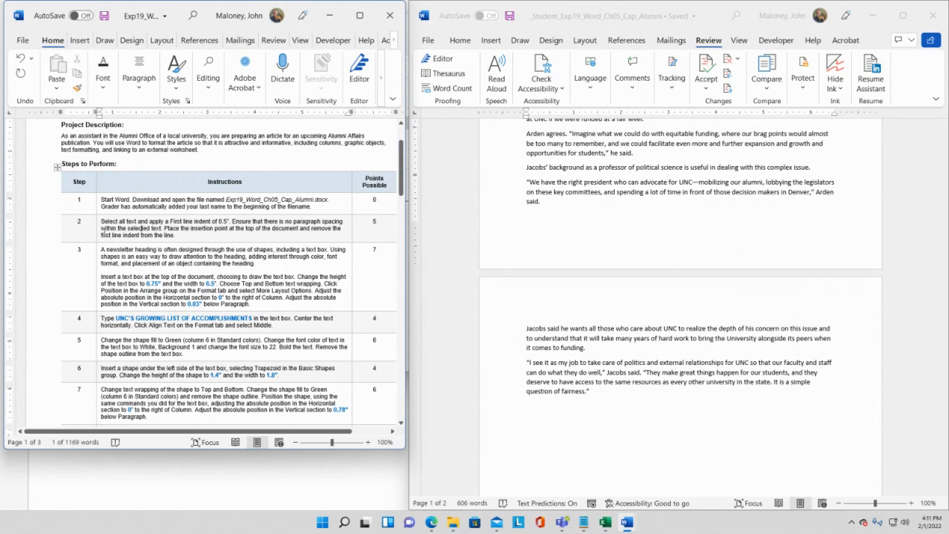
left_click_drag(103, 222, 175, 236)
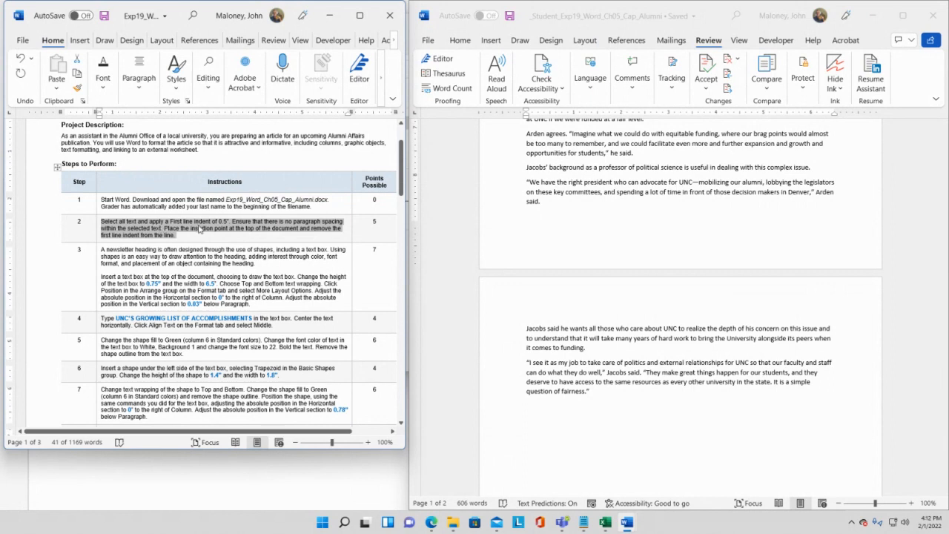
left_click(697, 217)
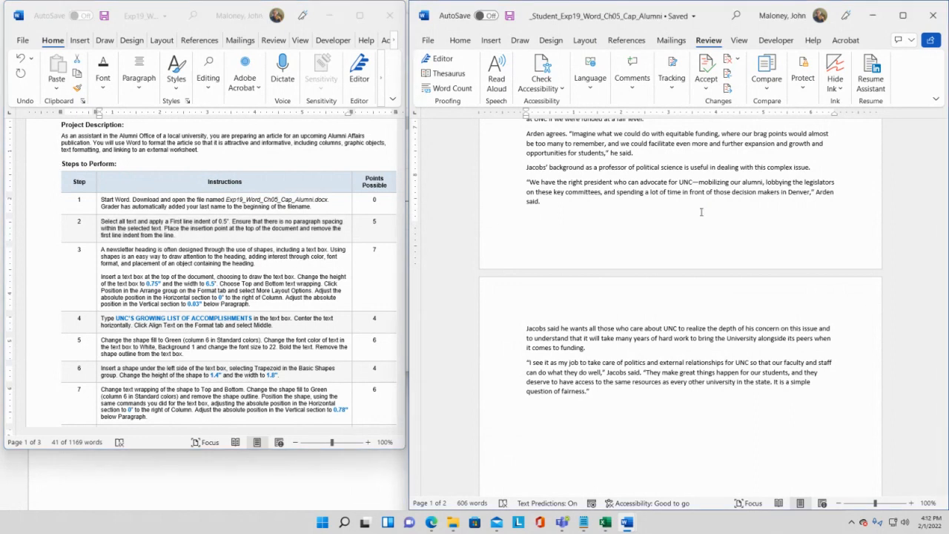
left_click_drag(945, 345, 945, 216)
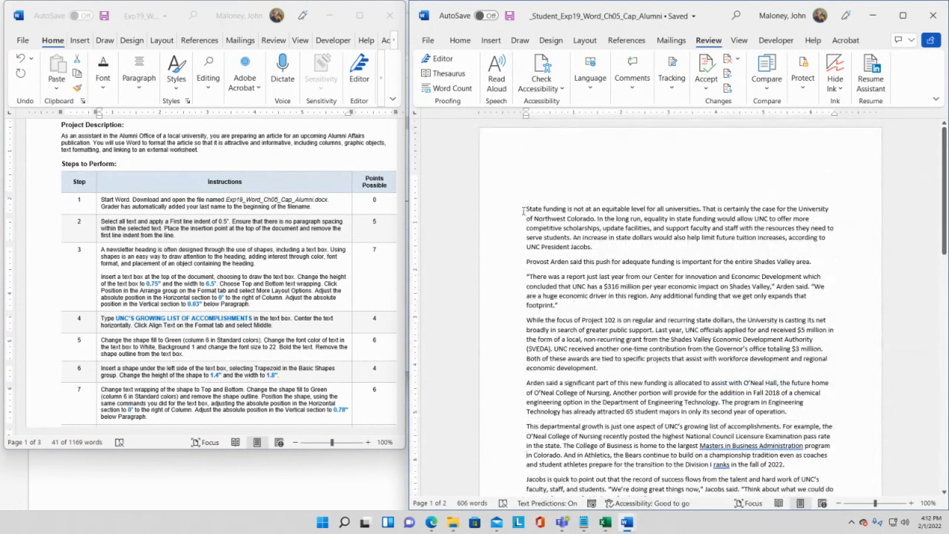
left_click_drag(524, 209, 653, 478)
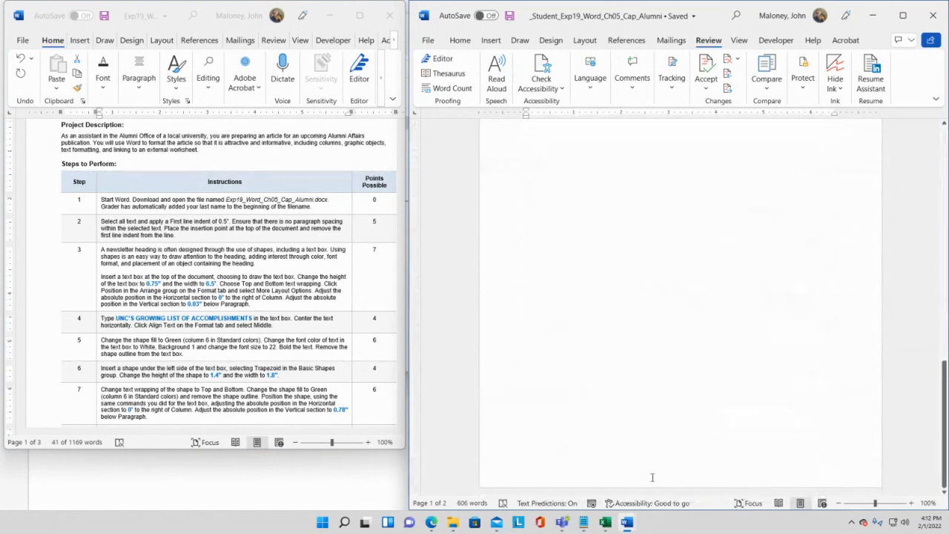
left_click_drag(645, 146, 745, 377)
scroll(745, 386, "up", 6)
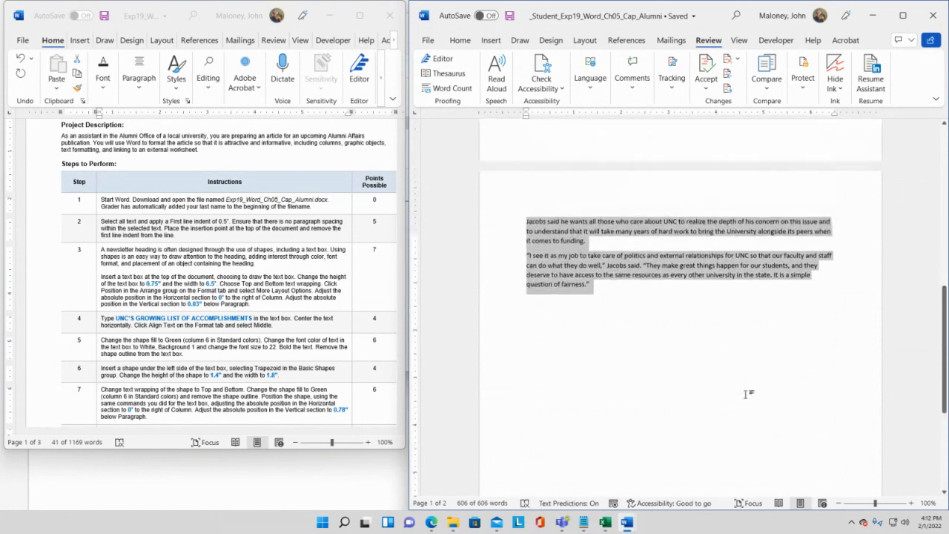
scroll(744, 384, "up", 8)
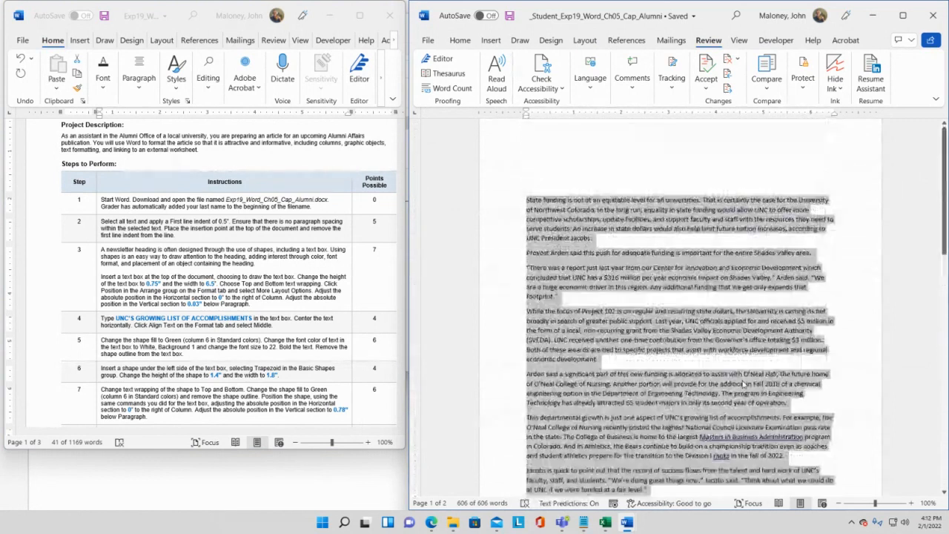
left_click(527, 209)
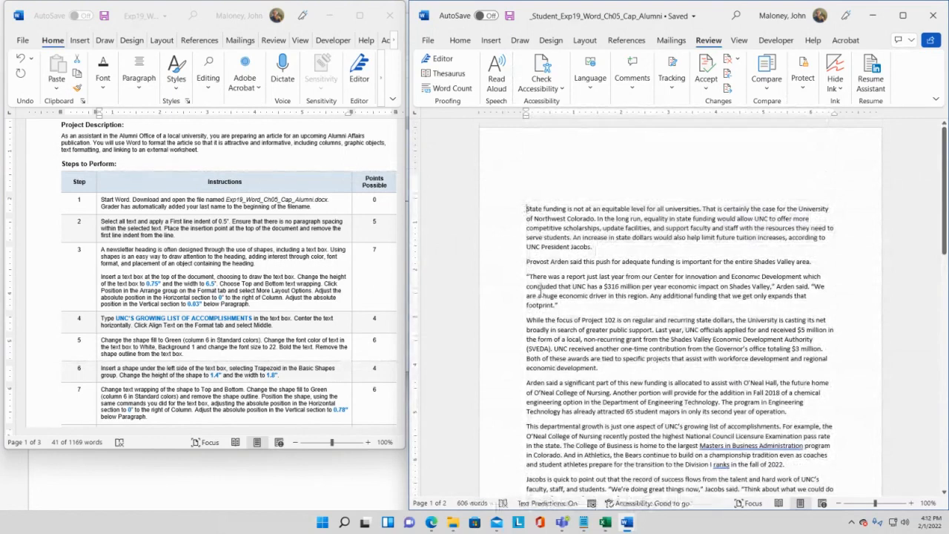
left_click(520, 187)
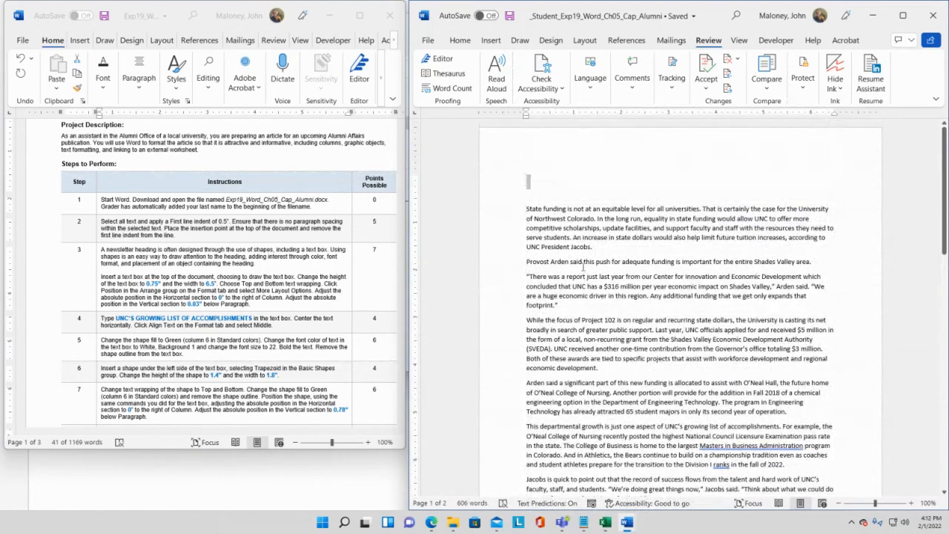
left_click(535, 178)
Select the whole article, including the blank line at its beginning, and apply a first line indent of 0.5"
left_click_drag(527, 178, 643, 370)
scroll(643, 370, "up", 2)
scroll(643, 370, "up", 5)
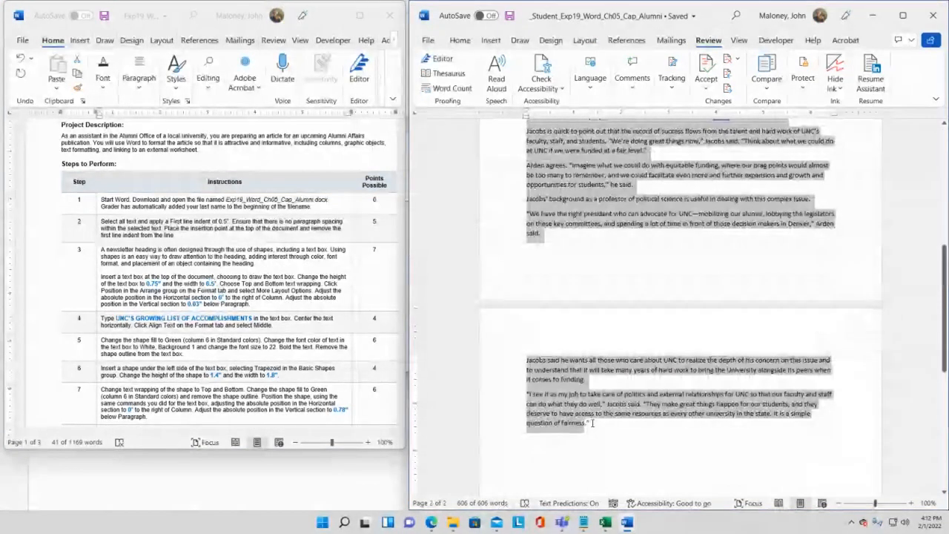
scroll(672, 306, "up", 7)
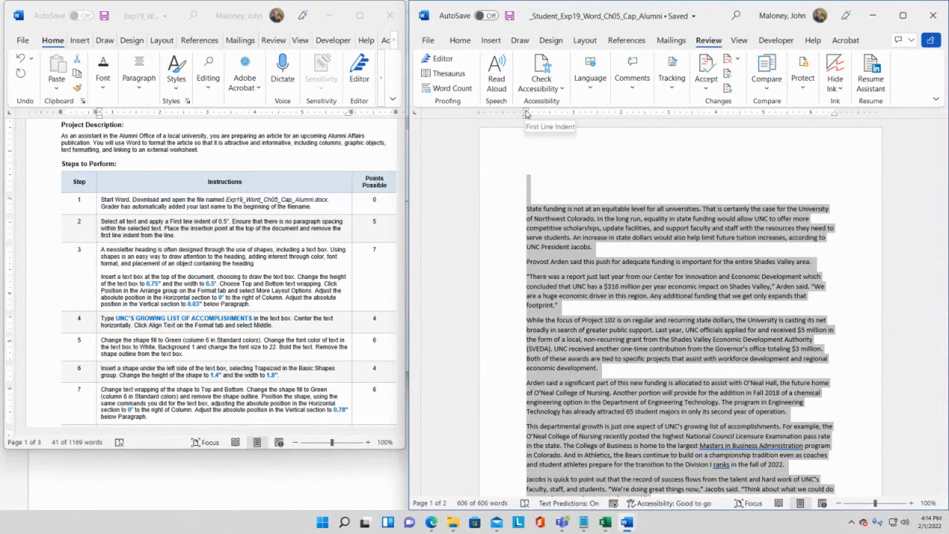
mouse_move(526, 114)
left_mouse_down()
mouse_move(559, 111)
mouse_move(551, 113)
left_mouse_up()
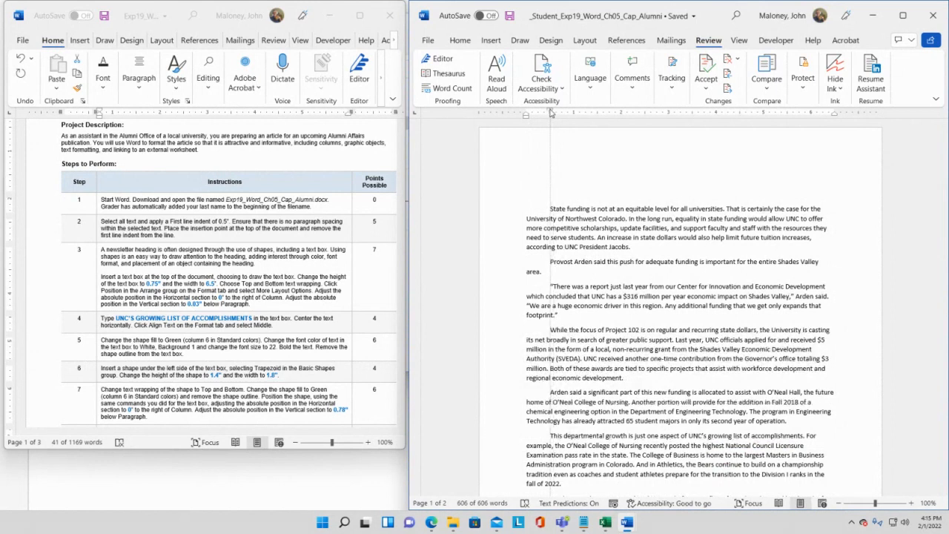
left_click_drag(551, 113, 551, 113)
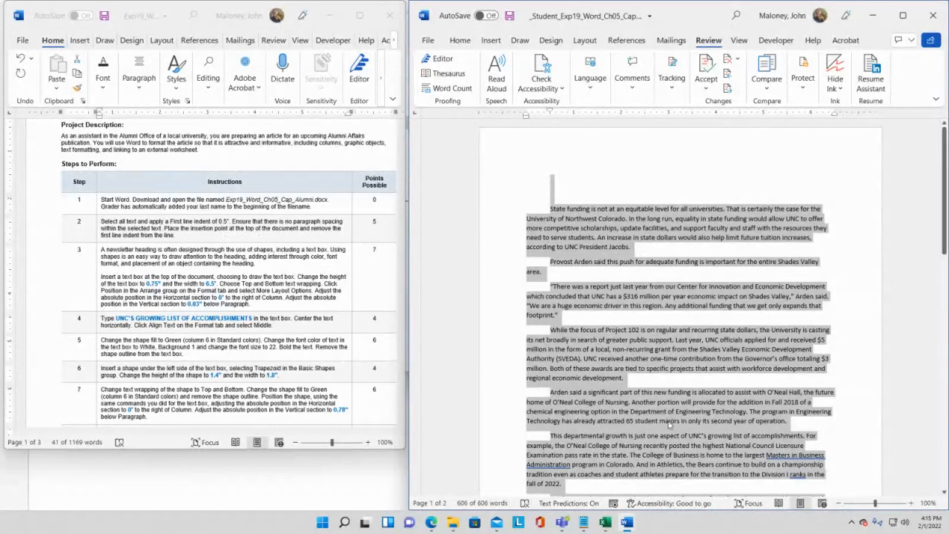
Set the spacing after paragraphs to 0 pt for all of the selected article text
scroll(671, 426, "down", 2)
scroll(675, 430, "down", 2)
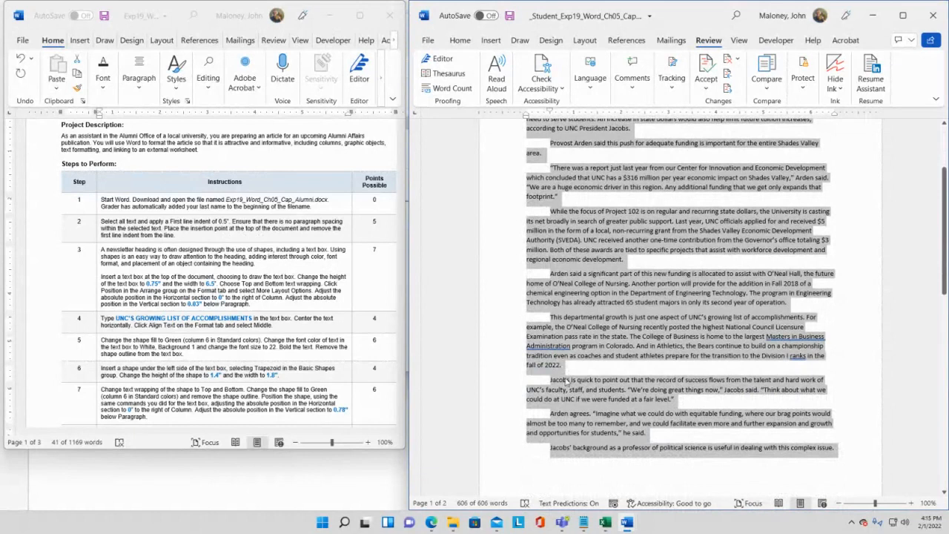
scroll(587, 405, "up", 3)
scroll(590, 407, "up", 1)
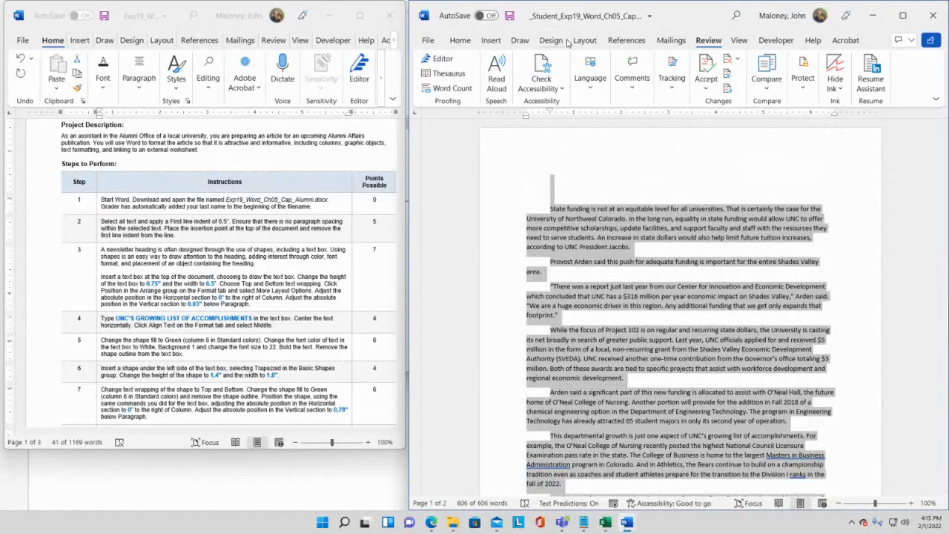
left_click(460, 40)
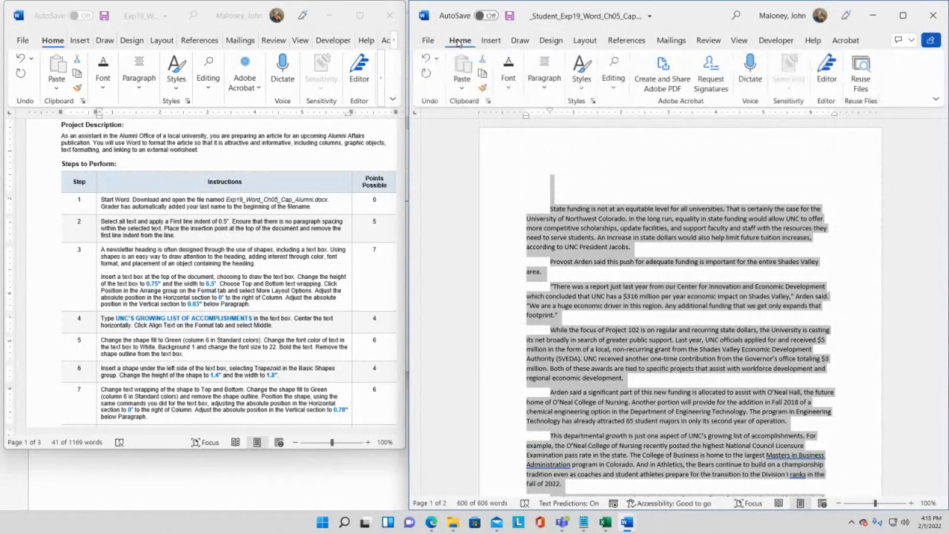
left_click(546, 90)
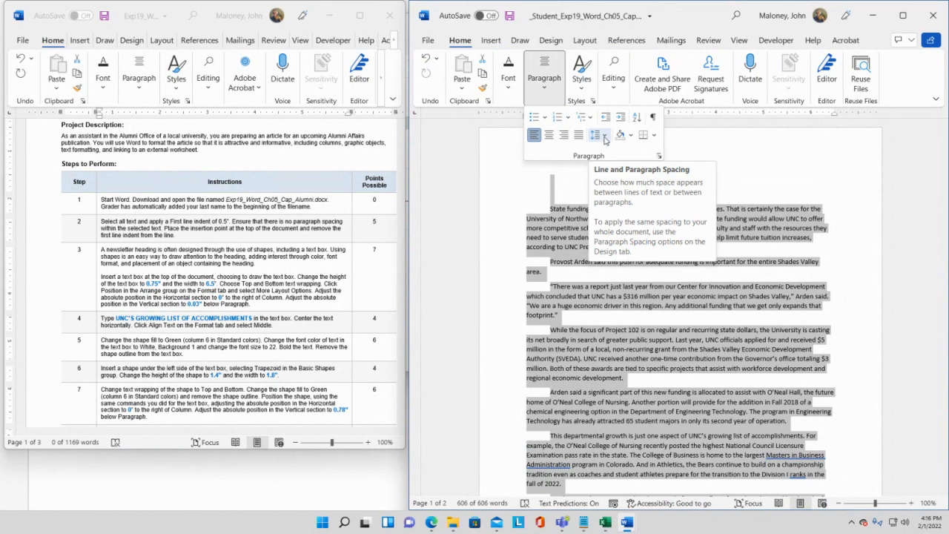
left_click(606, 136)
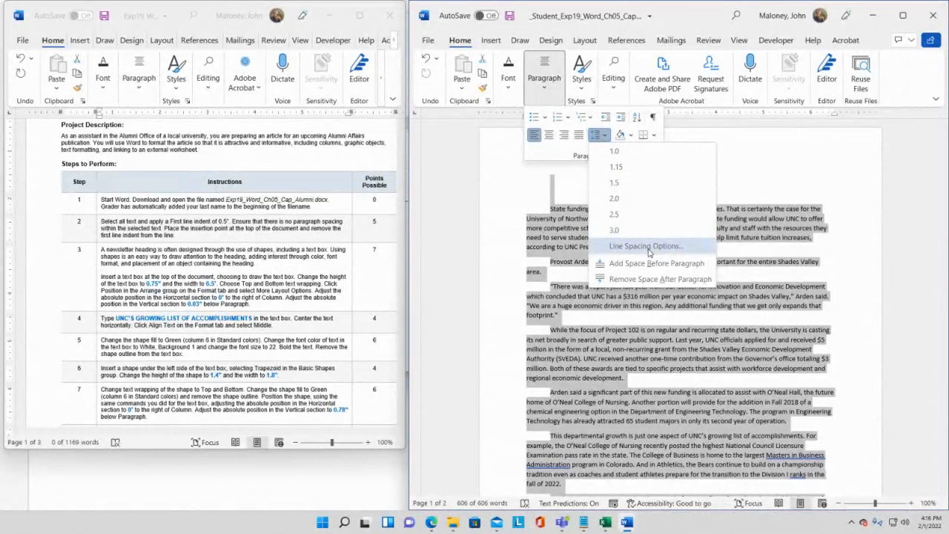
left_click(649, 249)
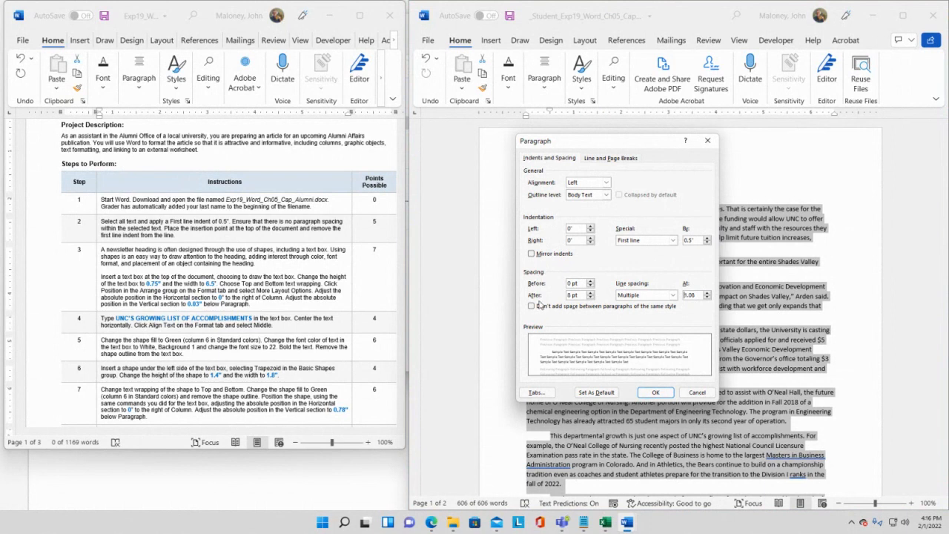
left_click(591, 293)
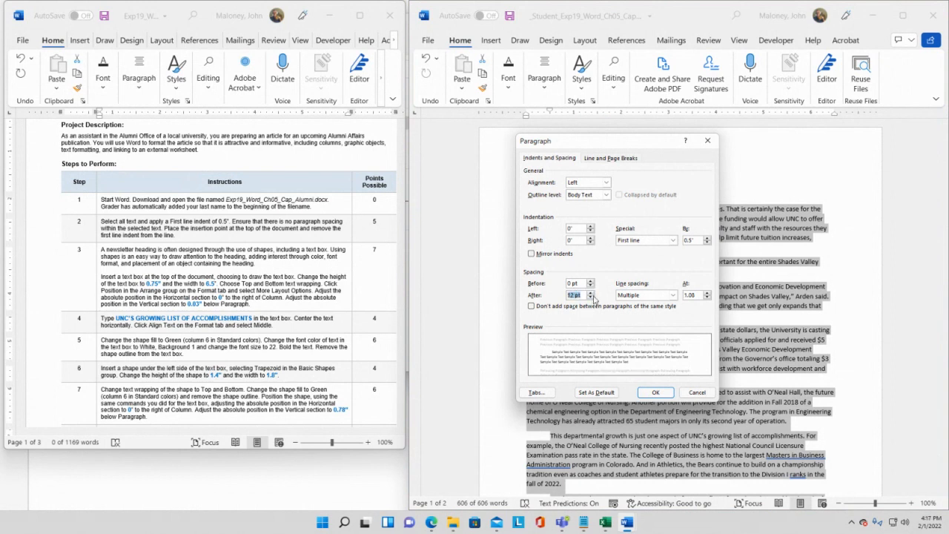
left_click(592, 297)
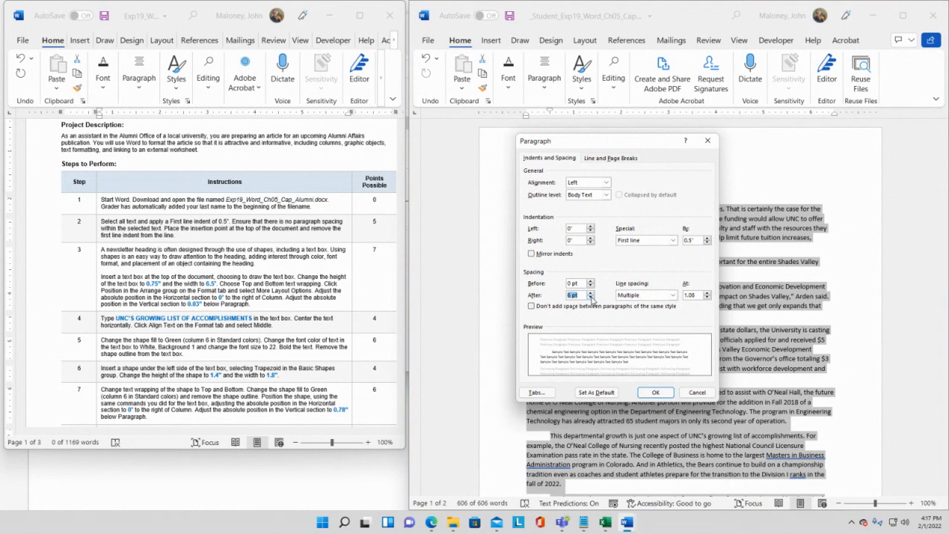
left_click(591, 298)
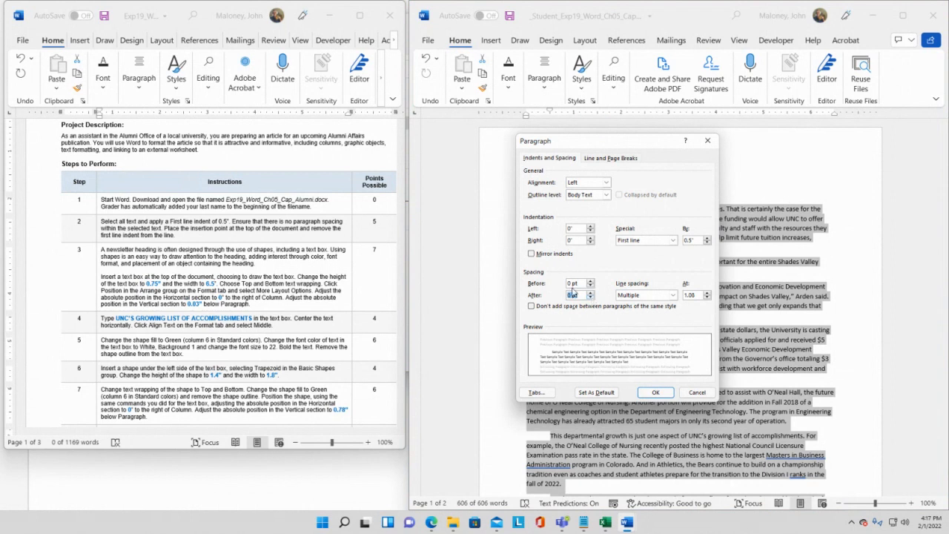
left_click(656, 393)
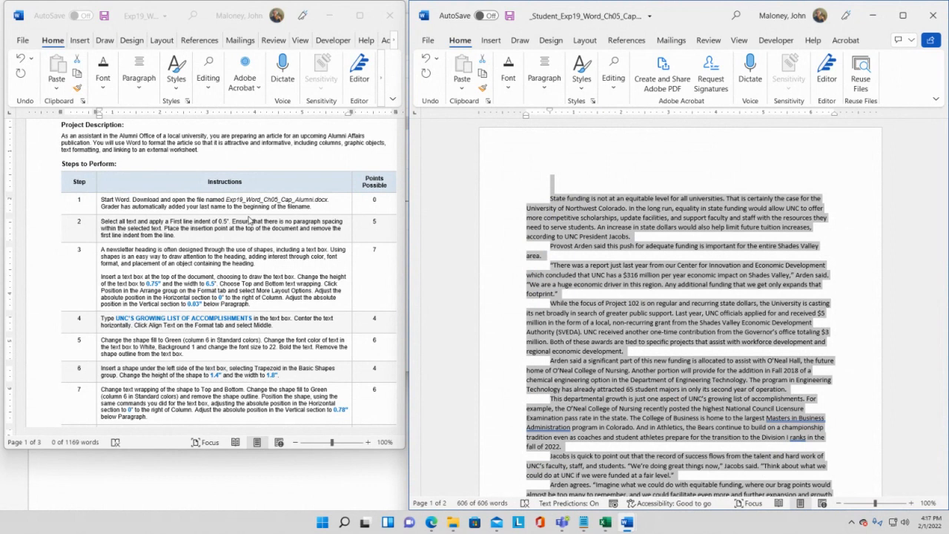
Remove the first line indent from the blank line at the top of the article and save the student document
left_click(553, 180)
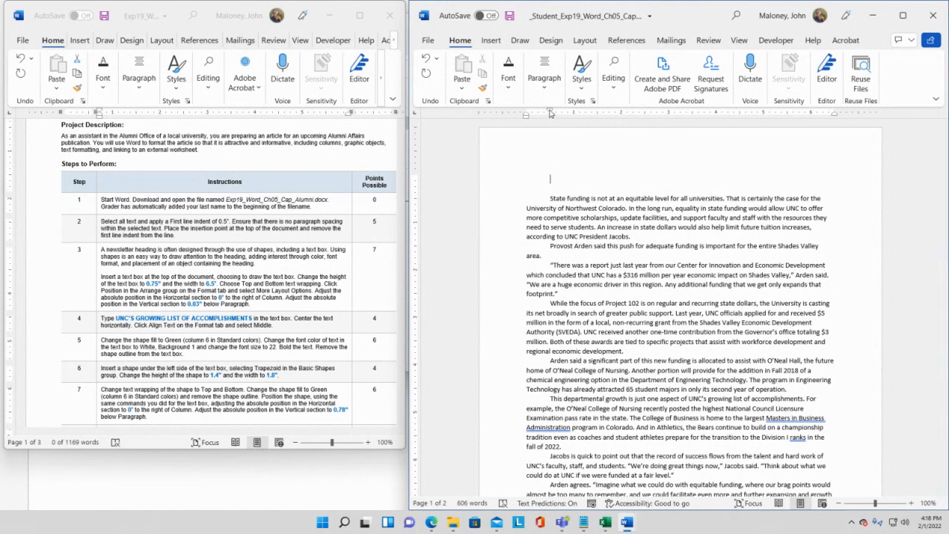
left_click_drag(550, 113, 527, 115)
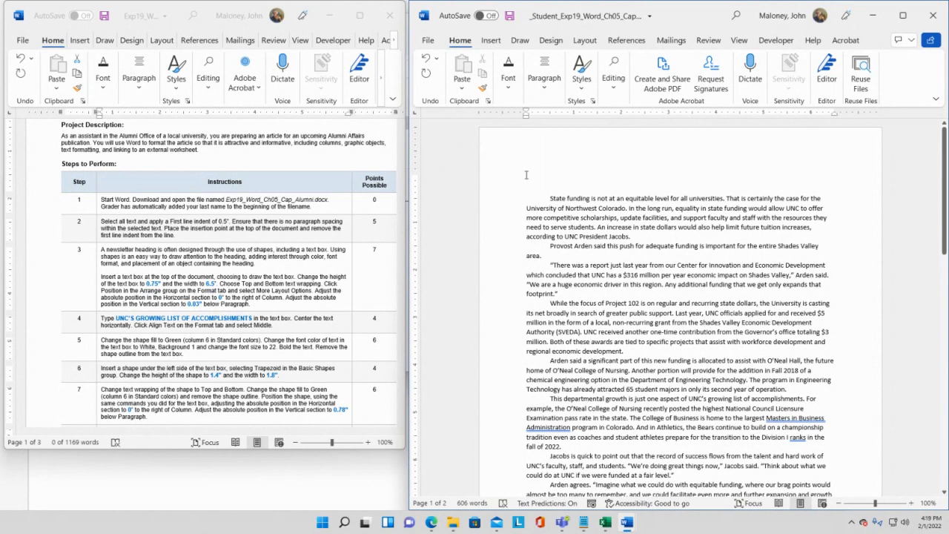
left_click(510, 16)
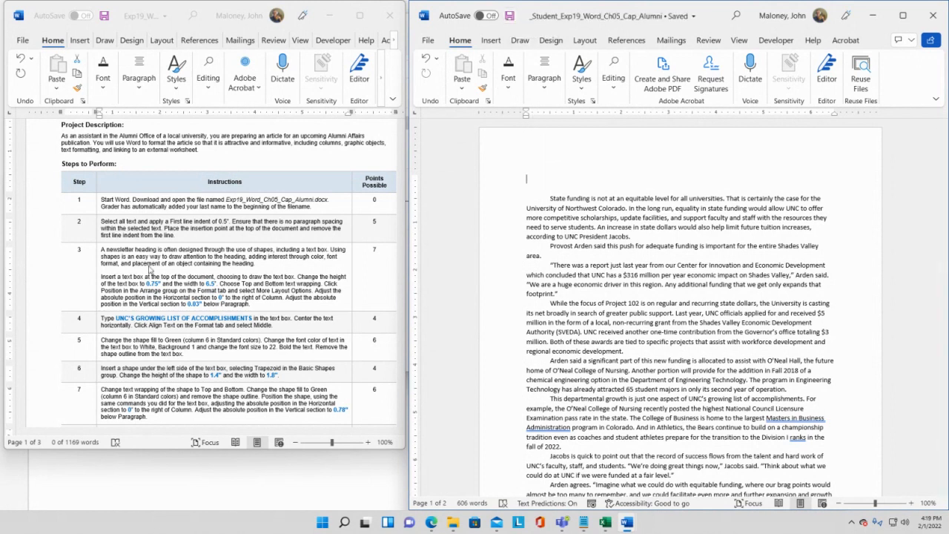
Format the step 2 row of the instructions, including its points value, in bold red text
triple_click(104, 226)
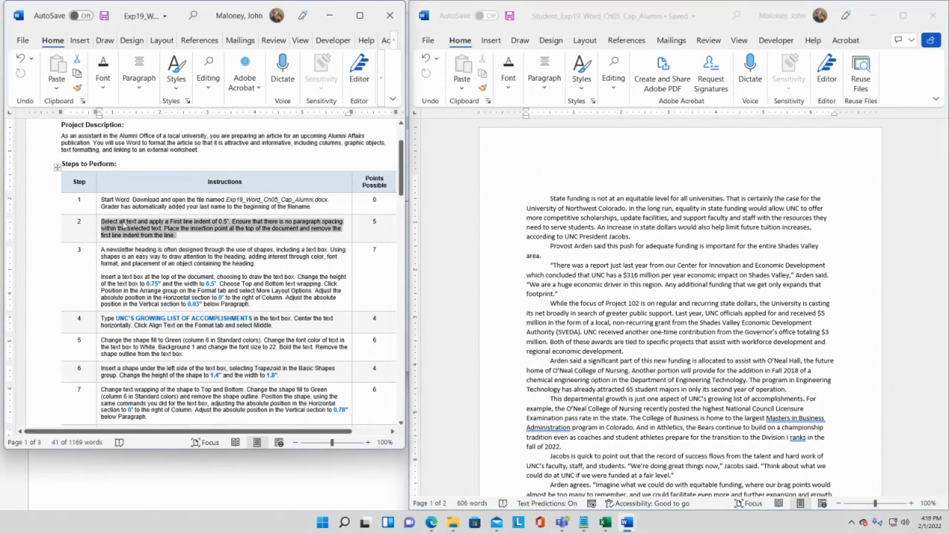
left_click(319, 234)
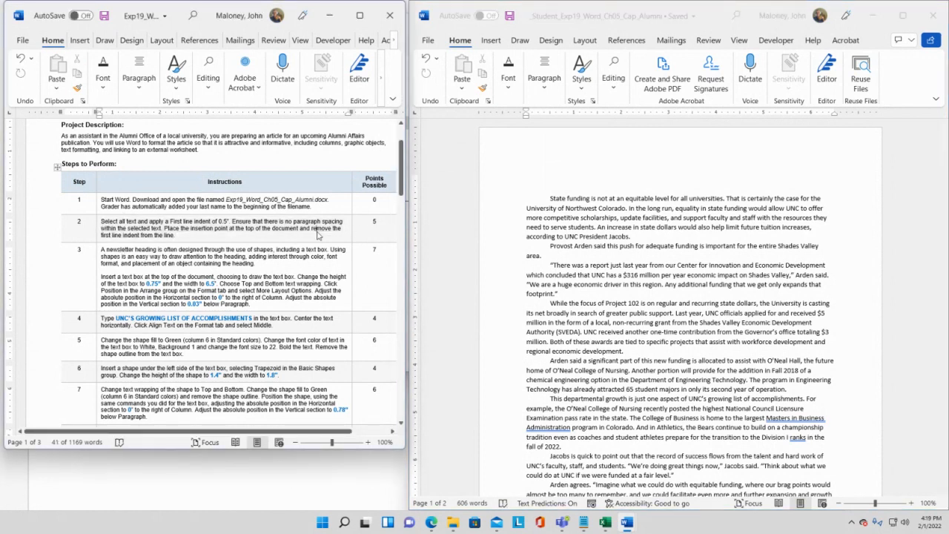
left_click_drag(386, 222, 189, 219)
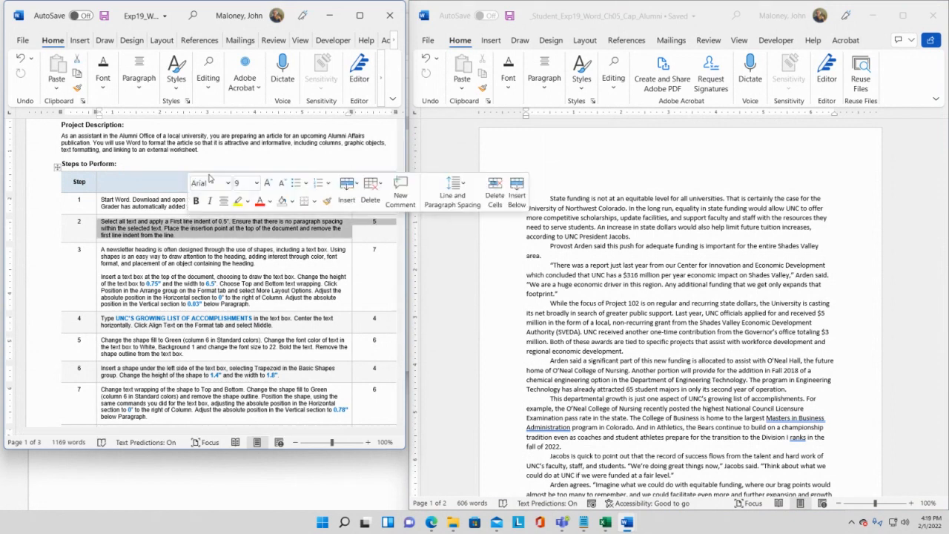
left_click(261, 201)
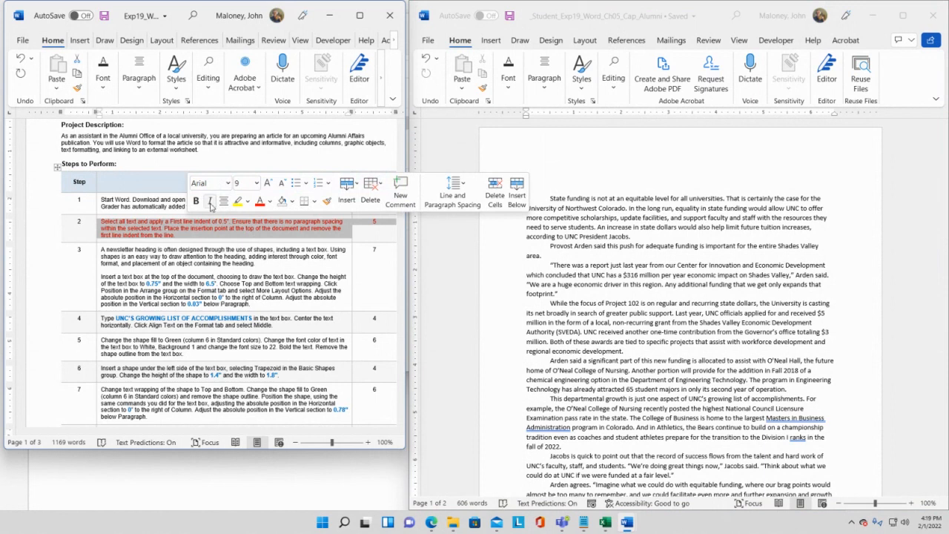
left_click(196, 201)
left_click(201, 282)
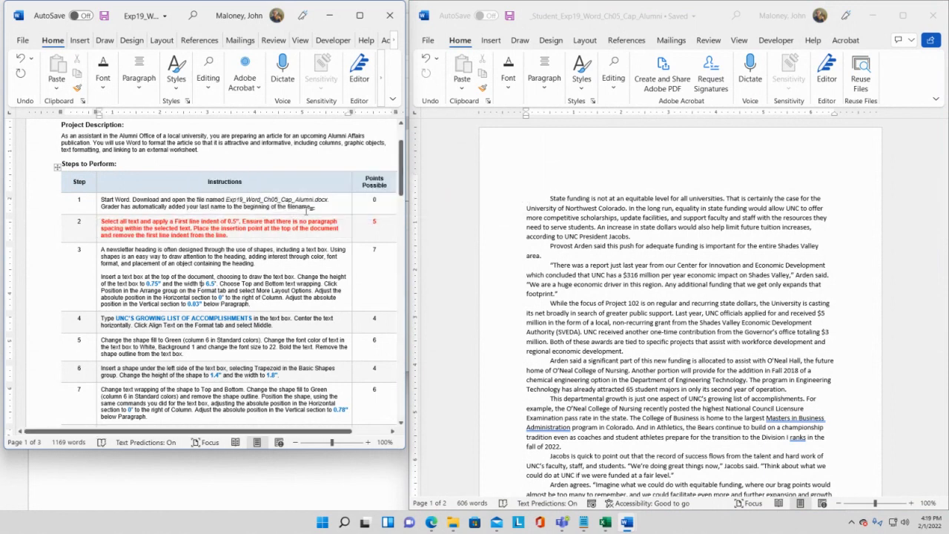
Draw a text box about 4.53" wide and 0.2" high on the blank line at the top of the student document
scroll(265, 368, "down", 3)
scroll(265, 368, "down", 6)
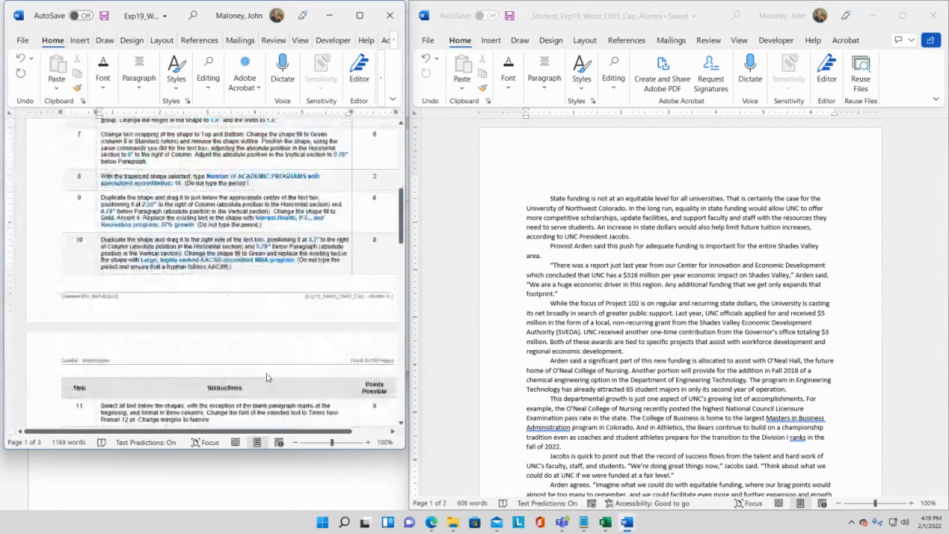
scroll(293, 410, "up", 6)
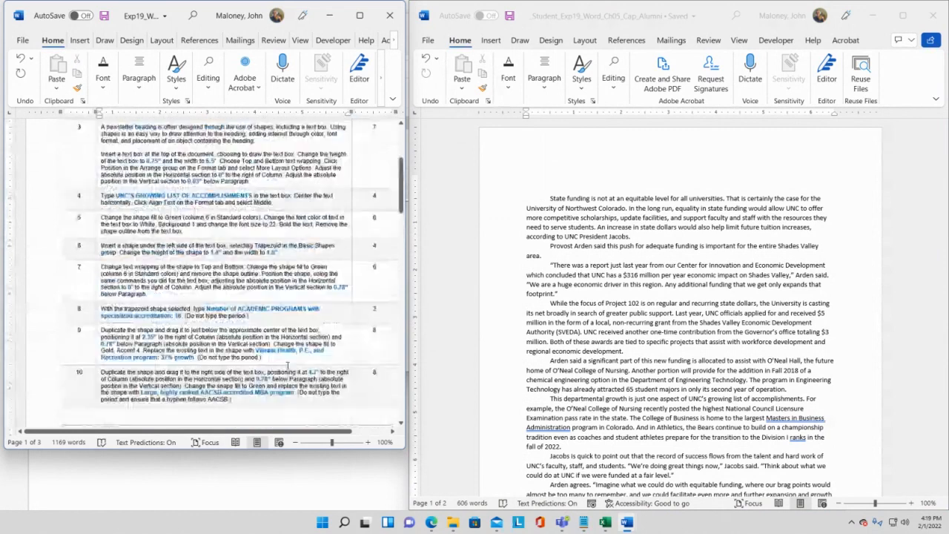
scroll(288, 365, "up", 3)
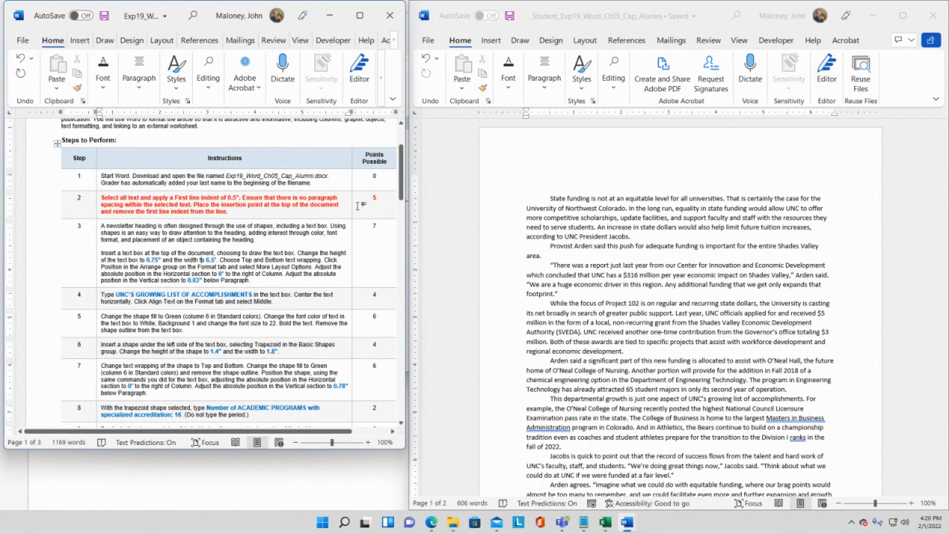
left_click(537, 180)
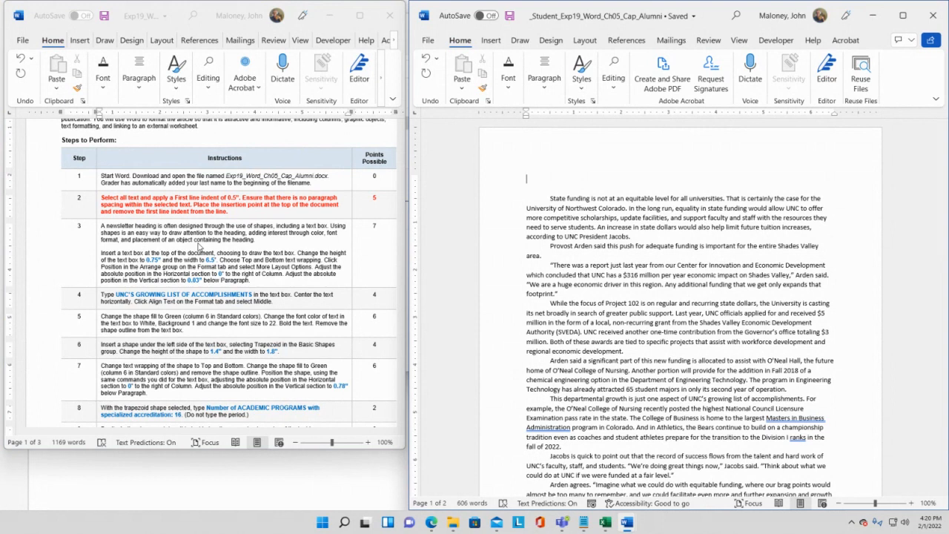
left_click(491, 42)
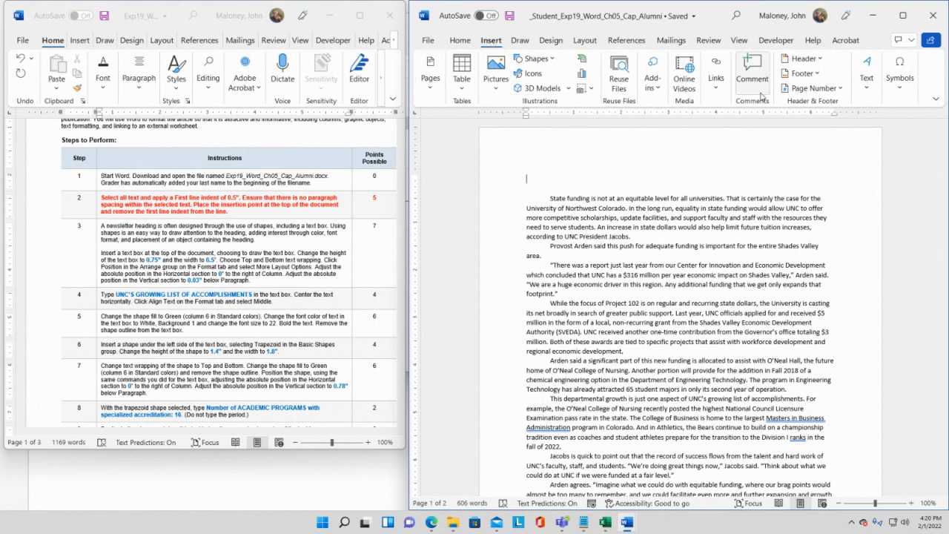
left_click(867, 87)
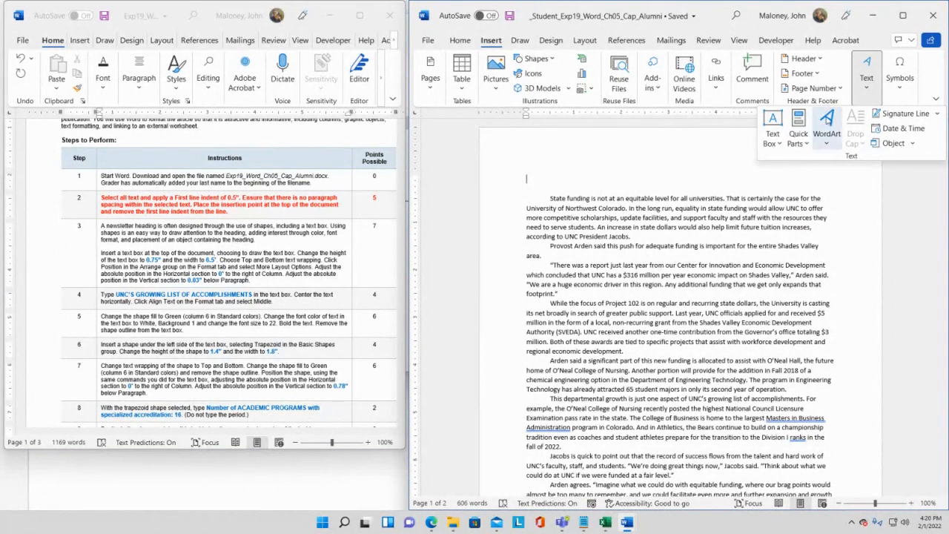
left_click(779, 145)
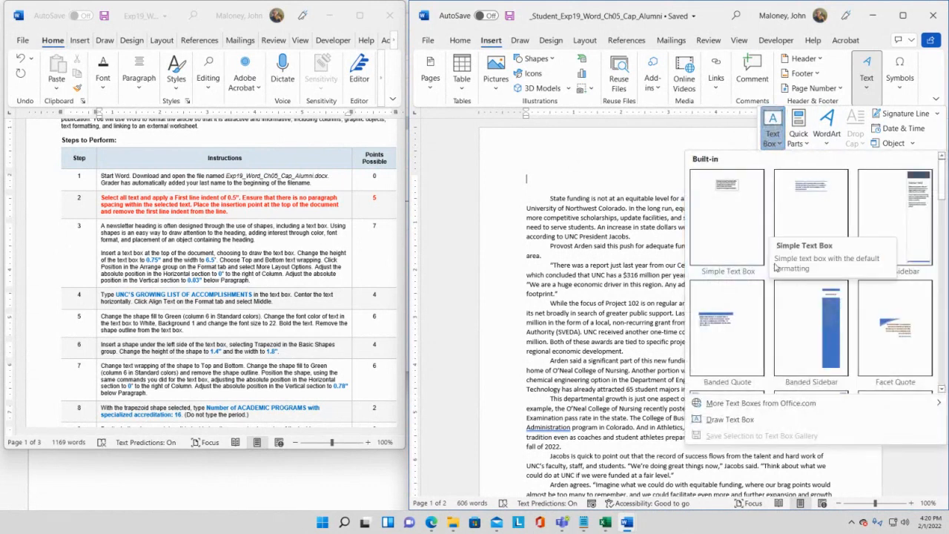
left_click(744, 421)
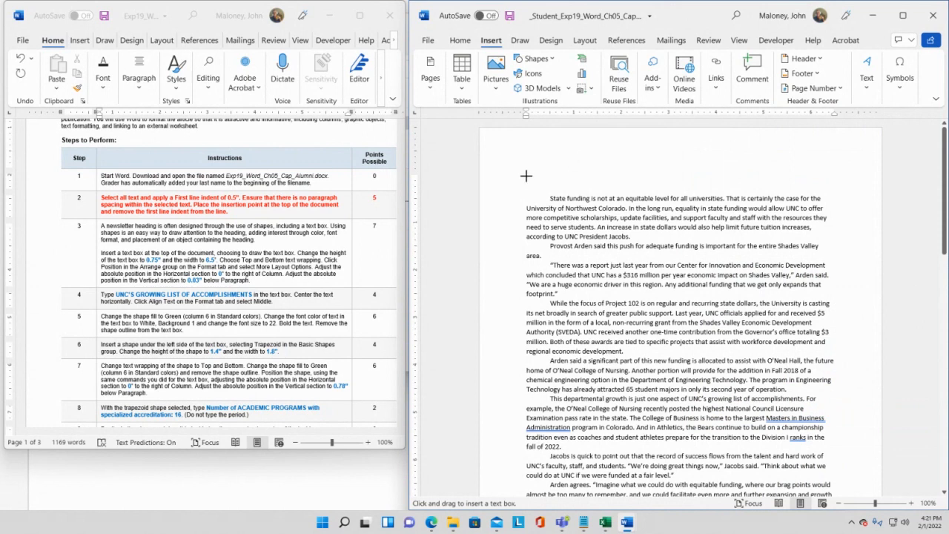
left_click_drag(526, 176, 741, 185)
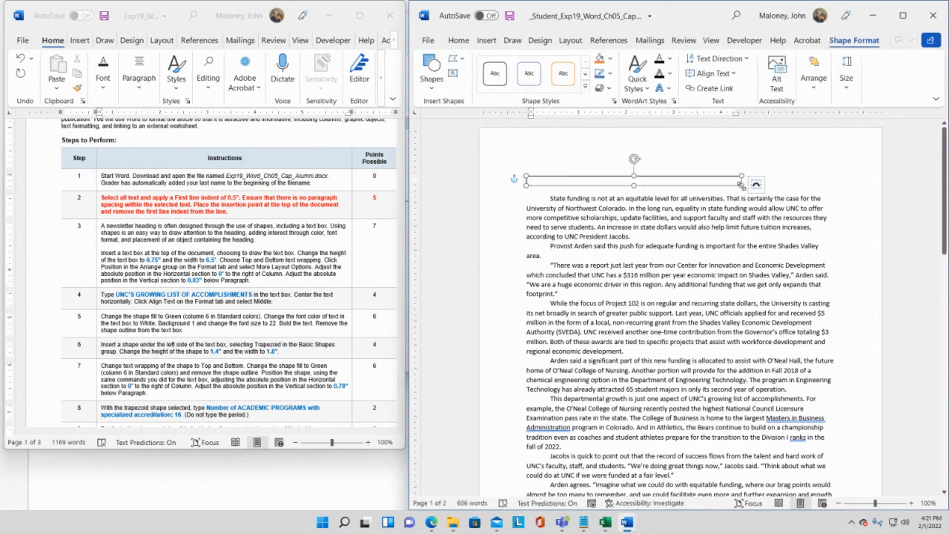
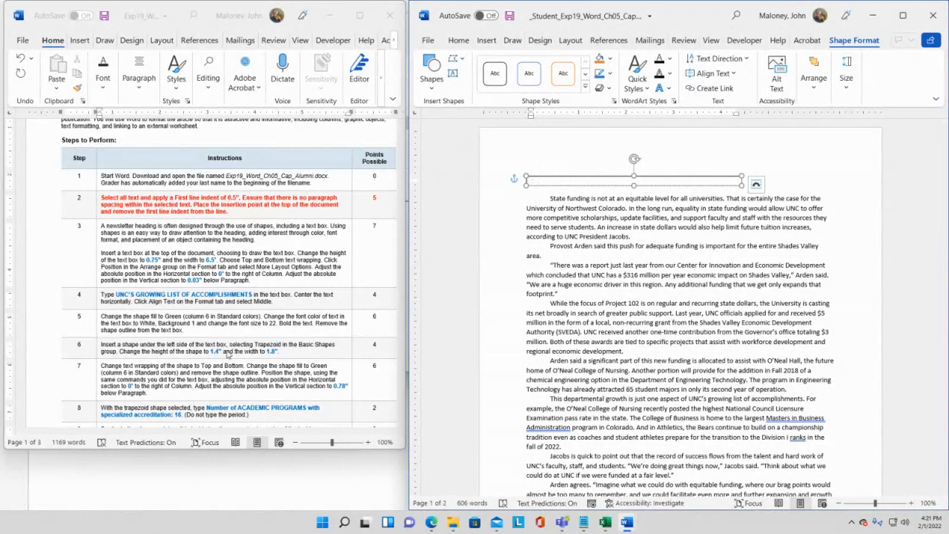
Set the height of the text box at the top of the student document to 0.75"
left_click(644, 178)
left_click(630, 206)
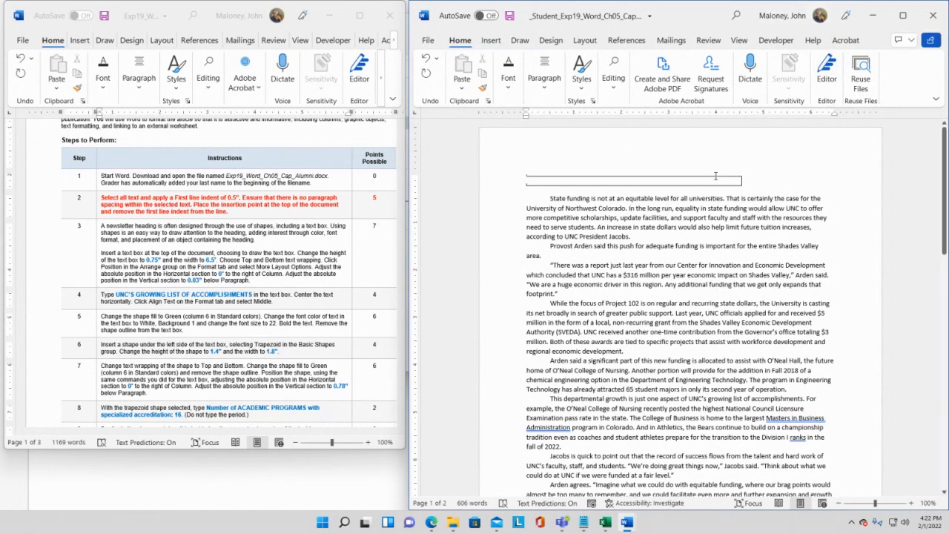
left_click(675, 188)
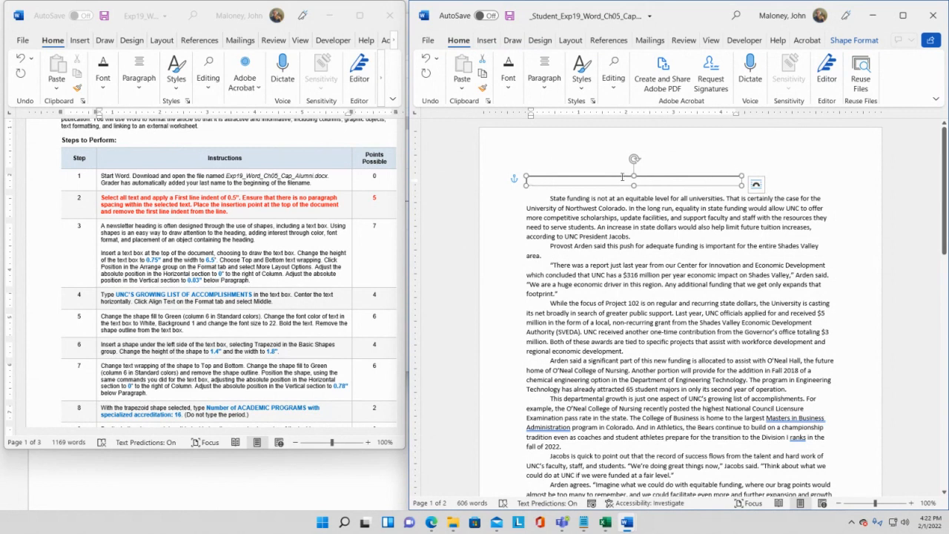
left_click(854, 40)
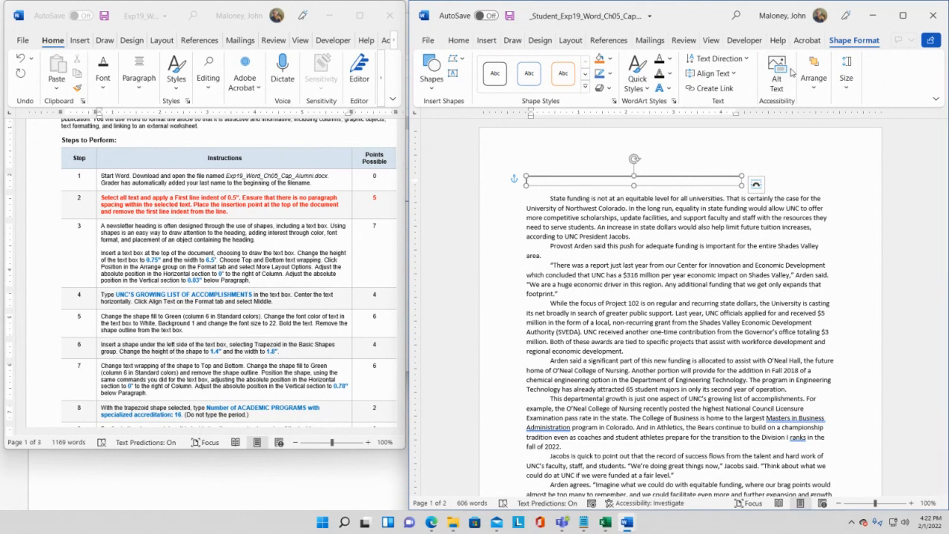
left_click(849, 88)
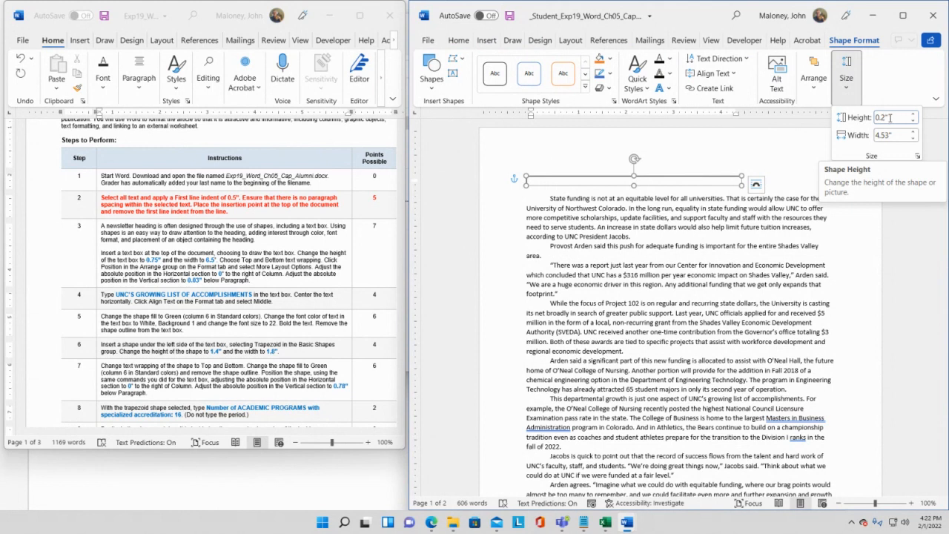
left_click(889, 118)
left_click(887, 117)
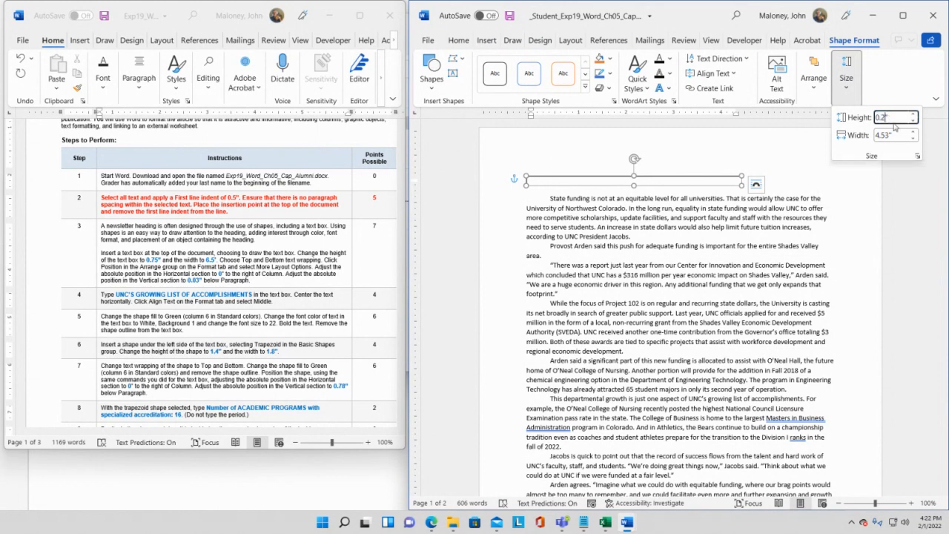
key("BackSpace")
type("75")
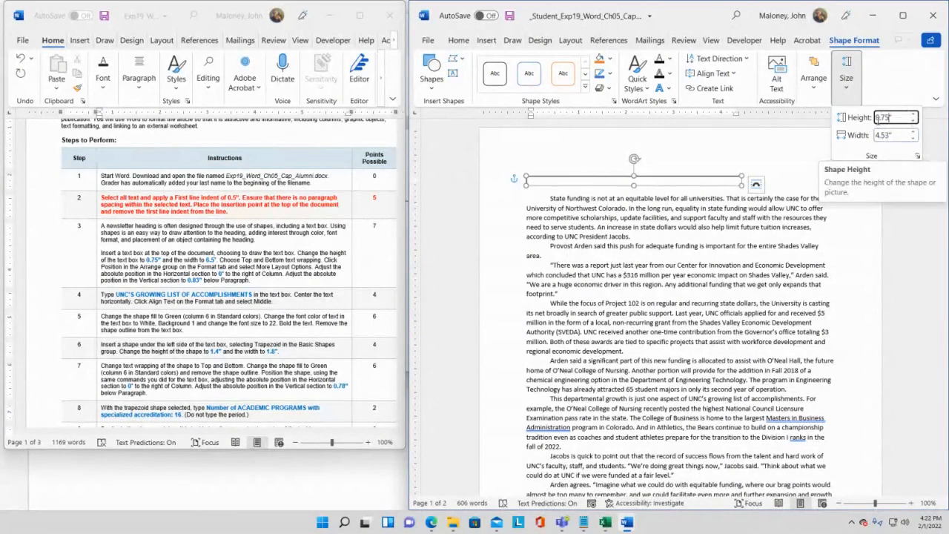
left_click(890, 118)
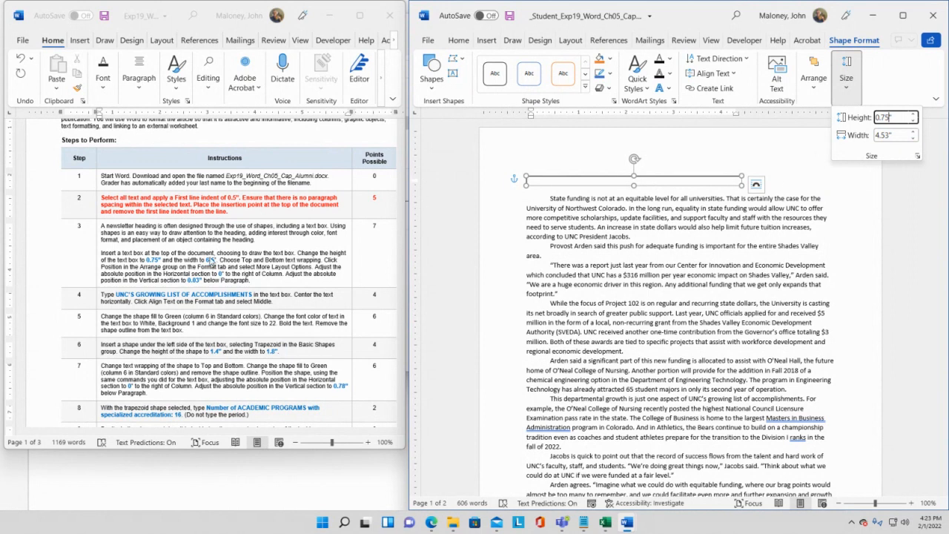
left_click(111, 254)
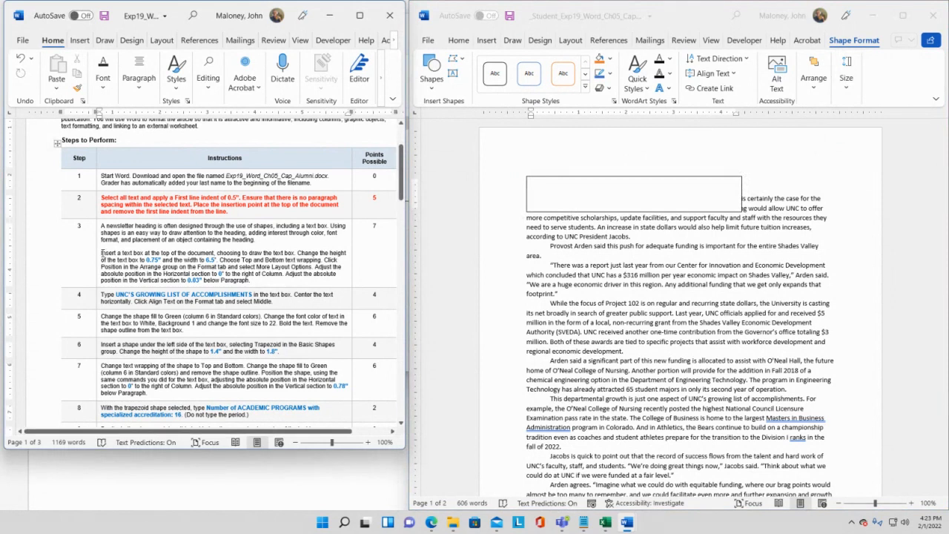
Check the size given in the step 3 instructions and set the text box's width to 6.5"
left_click_drag(101, 253, 215, 261)
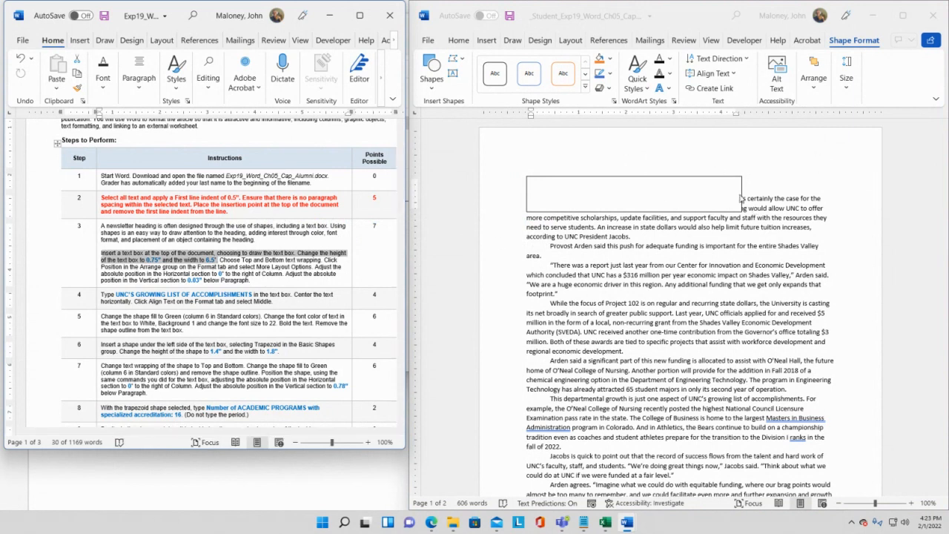
left_click(742, 190)
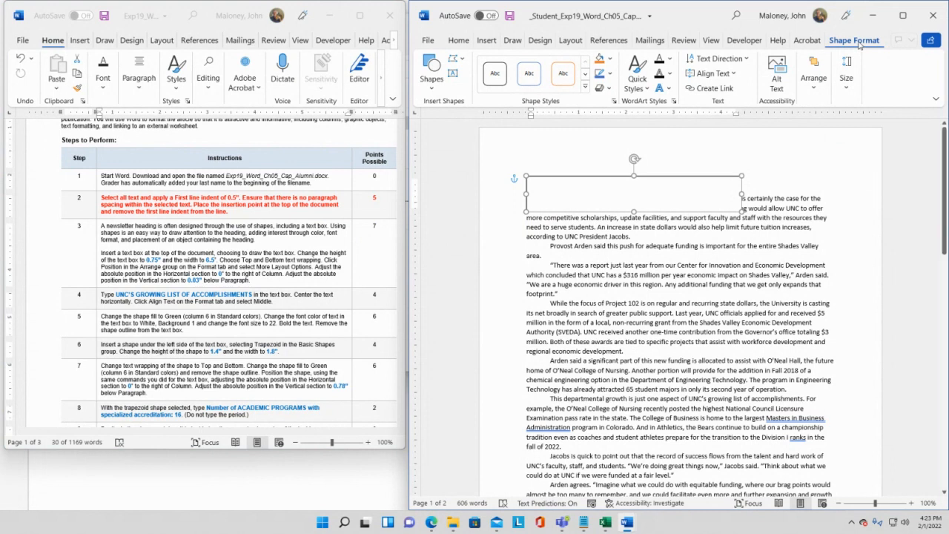
left_click(851, 87)
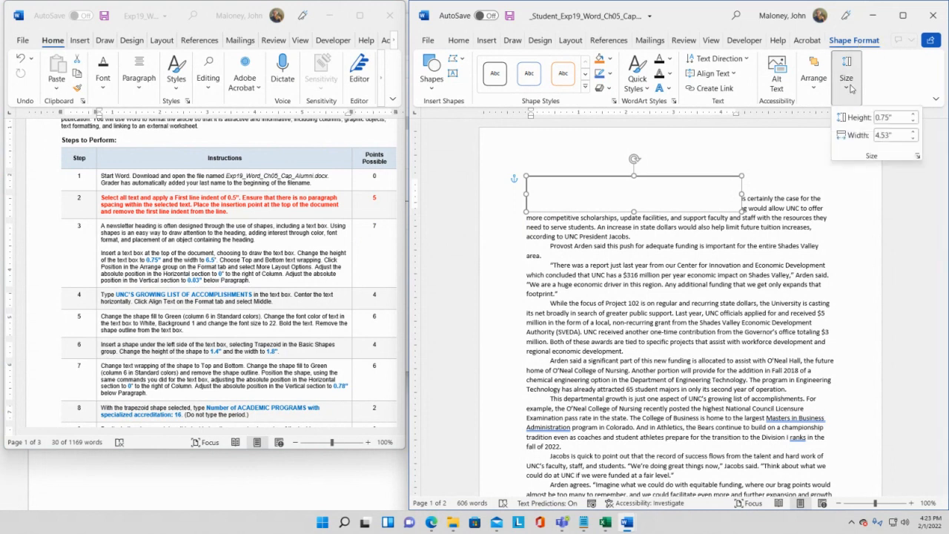
left_click(890, 136)
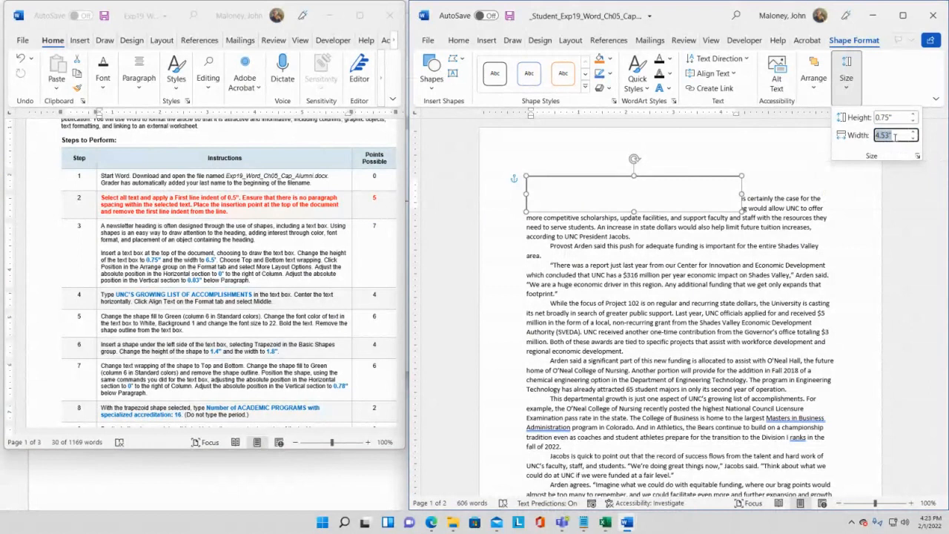
left_click(890, 135)
key("BackSpace")
key("BackSpace")
key("BackSpace")
key("BackSpace")
type("6.50")
key("Return")
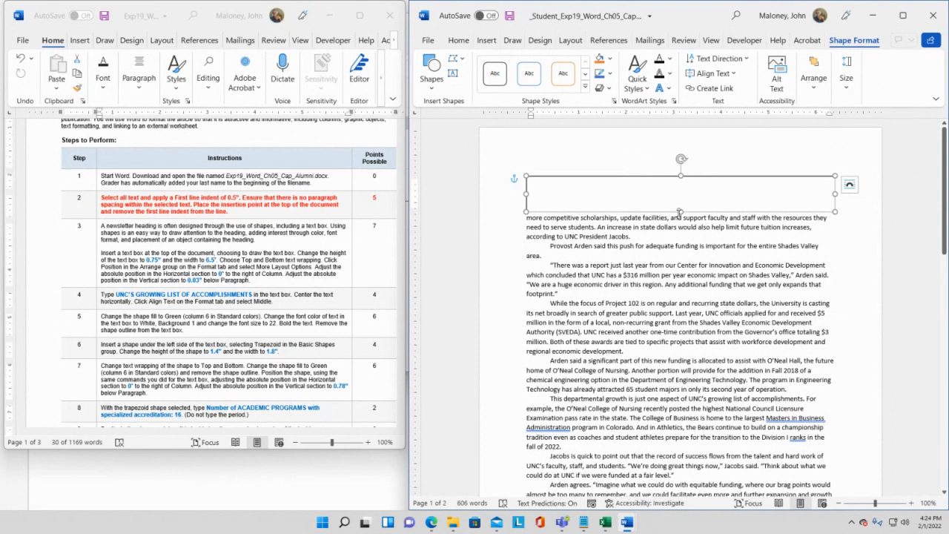
Shrink the text box freehand to a thin strip above the article text, and undo the resize
left_click_drag(680, 212, 680, 180)
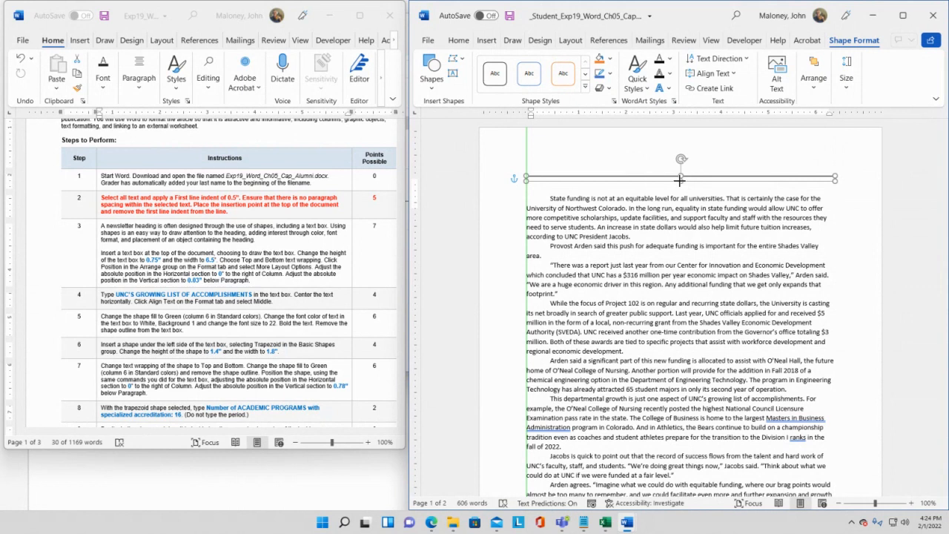
left_click_drag(681, 180, 680, 181)
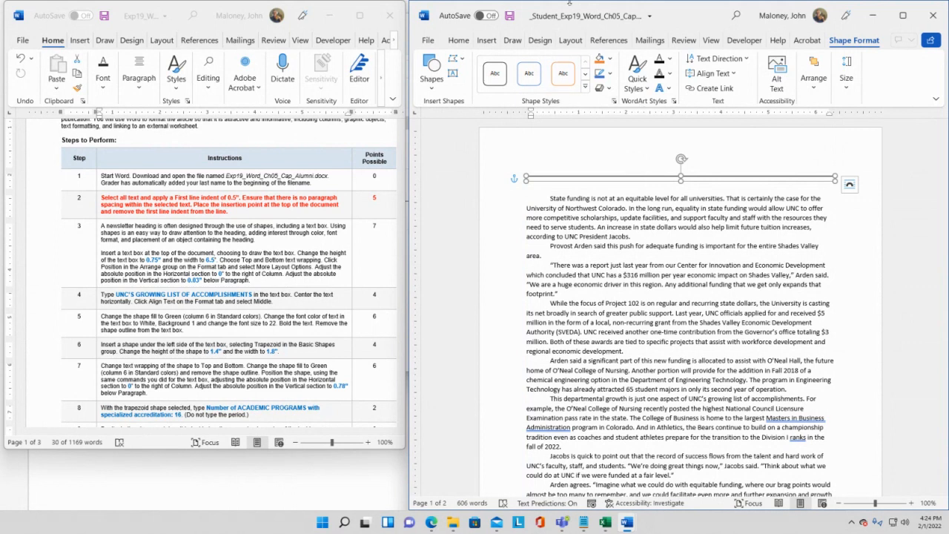
left_click(459, 40)
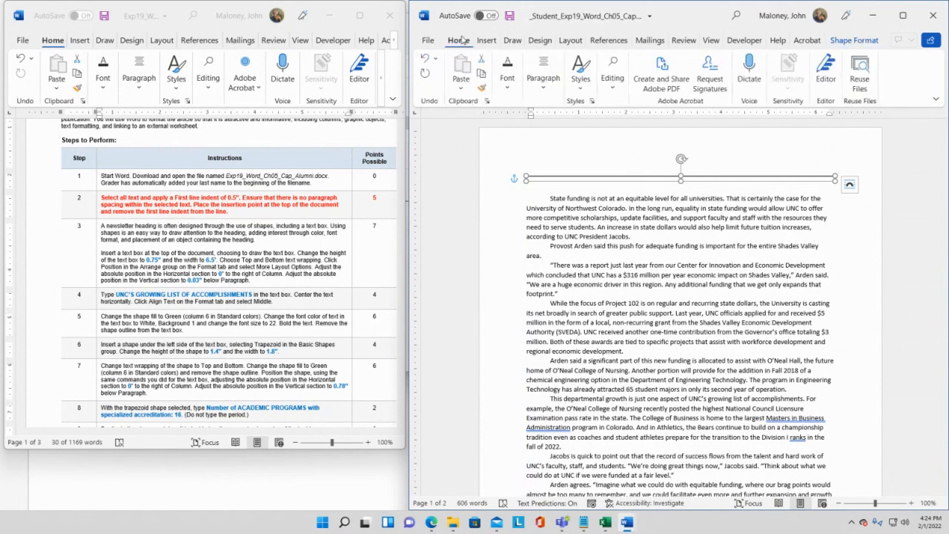
left_click(427, 60)
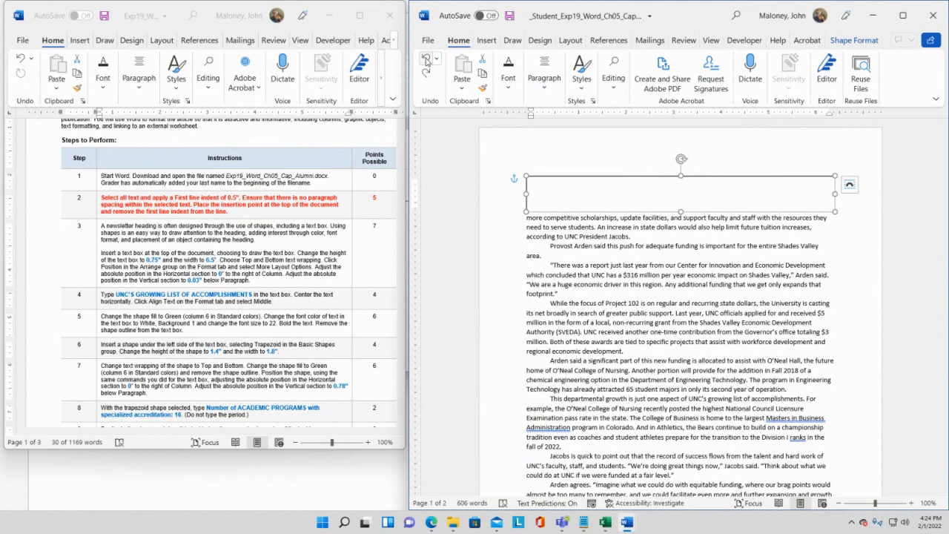
Undo the size changes on the heading text box and recheck the height and width given in step 3
left_click(426, 60)
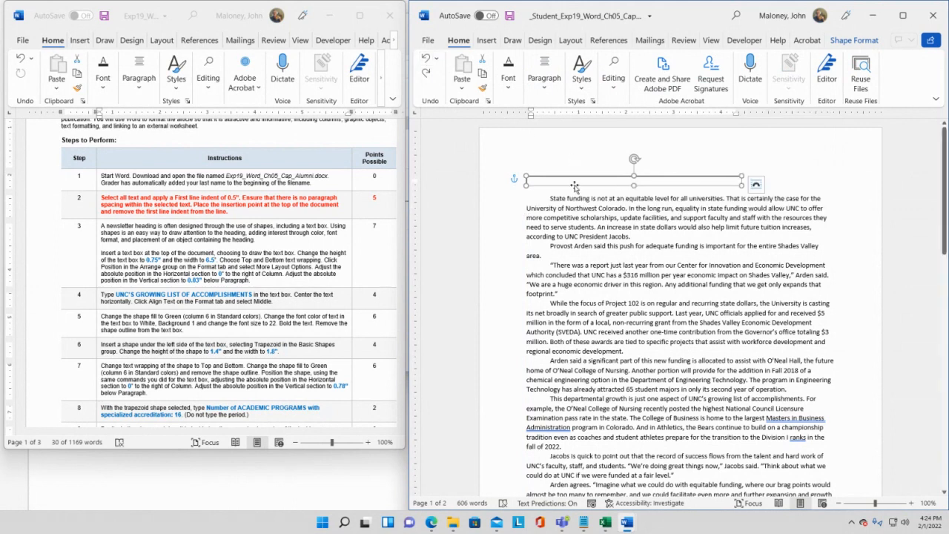
key("Escape")
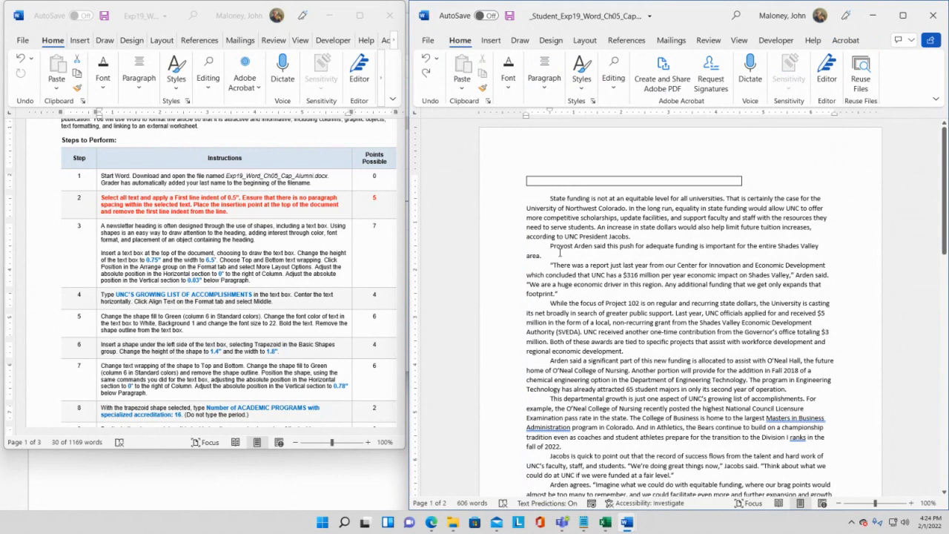
scroll(293, 233, "down", 2)
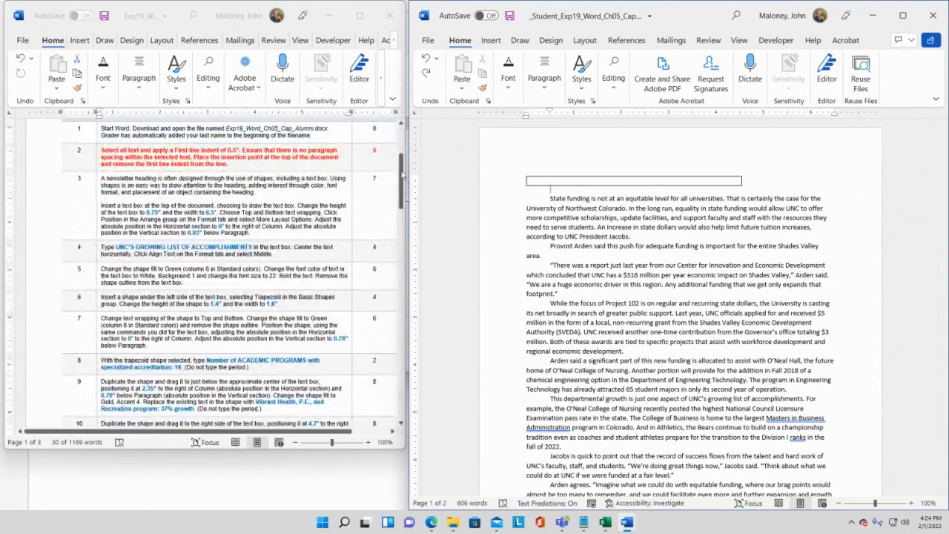
left_click_drag(403, 174, 403, 129)
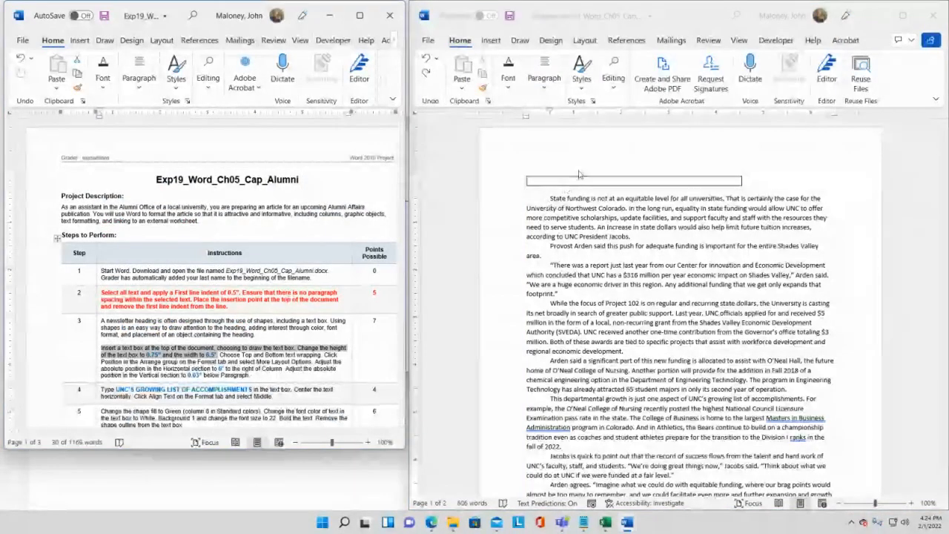
scroll(137, 320, "down", 1)
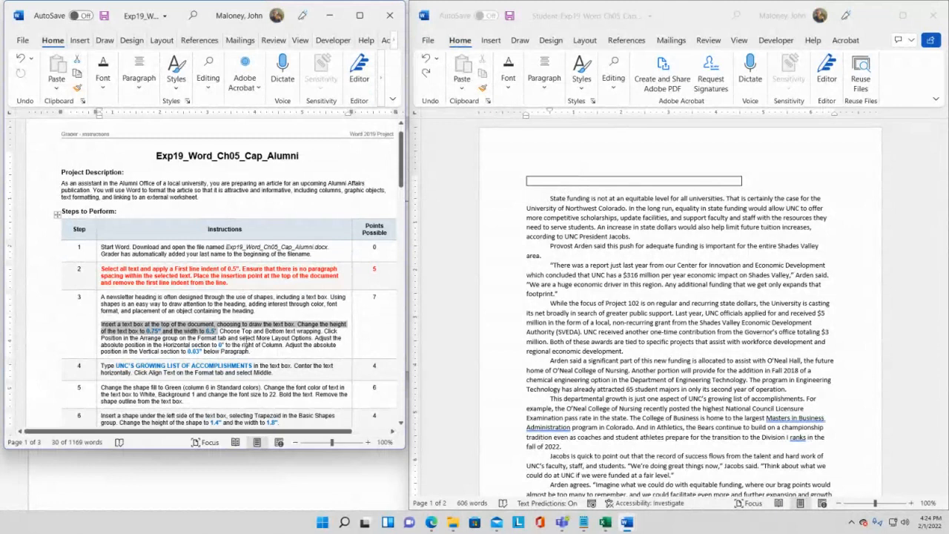
left_click(266, 331)
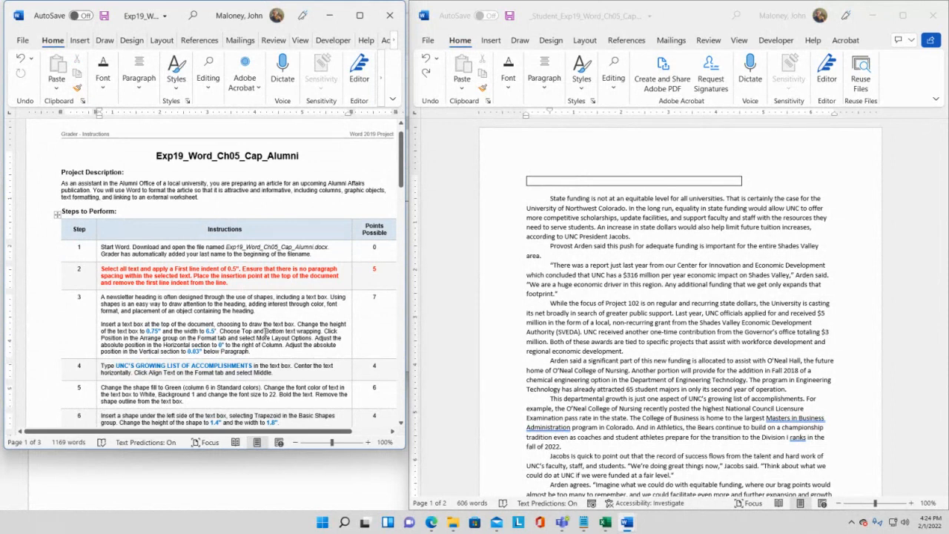
Set the heading text box's height to 0.75" and its width to 6.5"
left_click(735, 175)
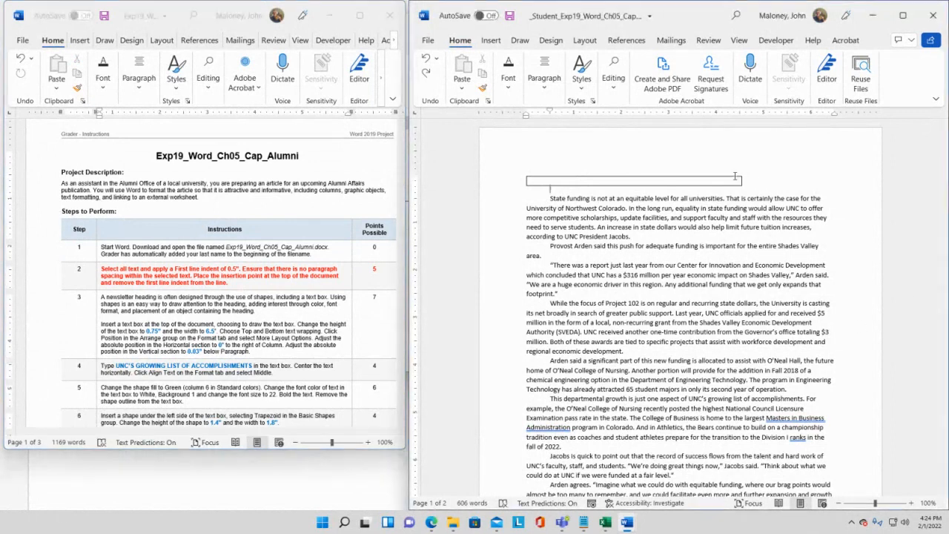
left_click_drag(742, 180, 741, 183)
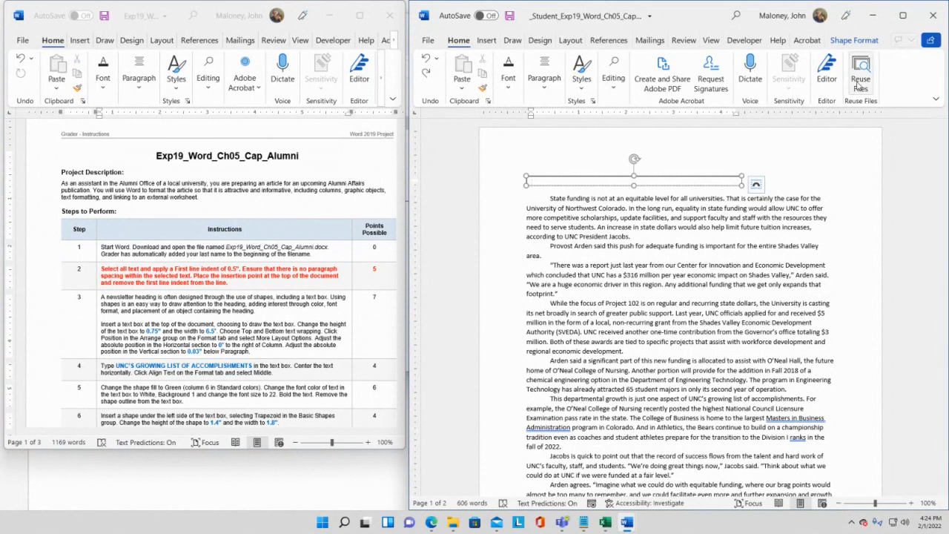
left_click(853, 40)
left_click(847, 88)
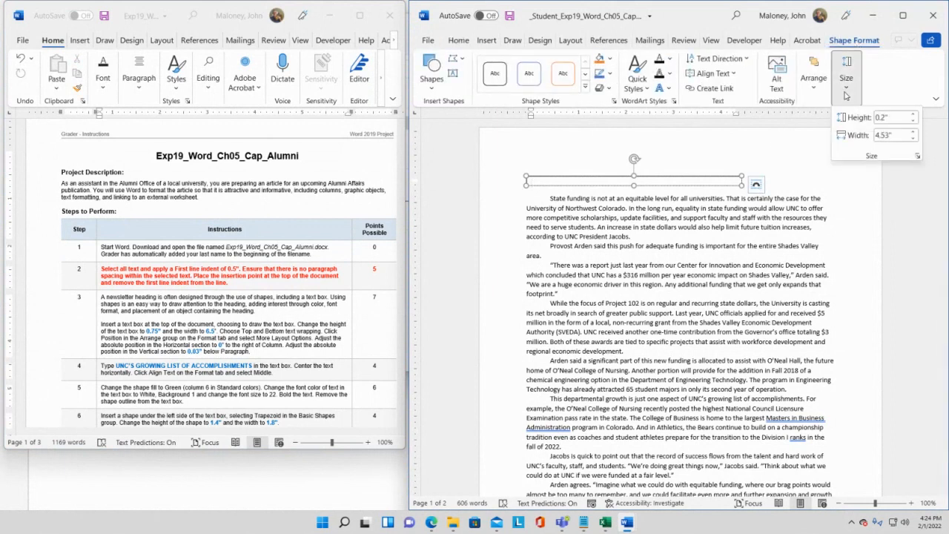
left_click(884, 117)
type("0.75")
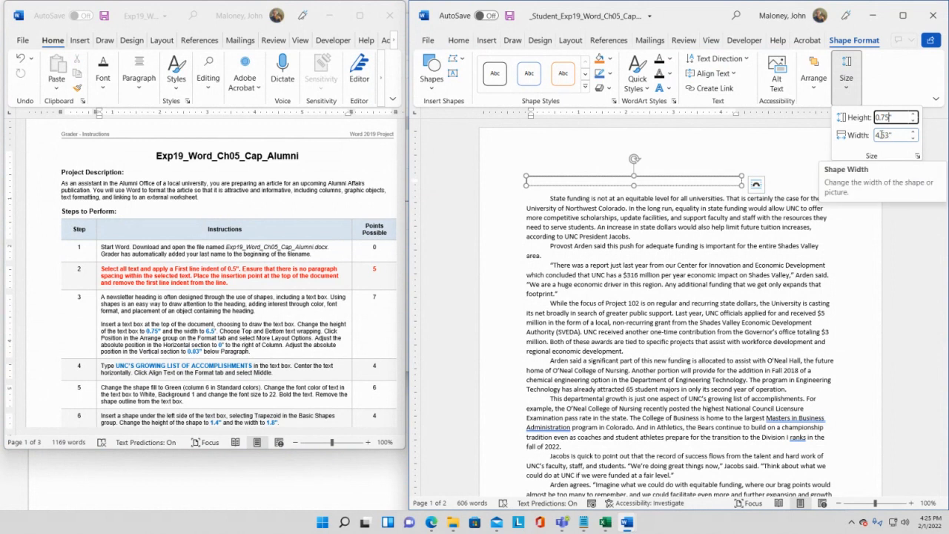
key("Tab")
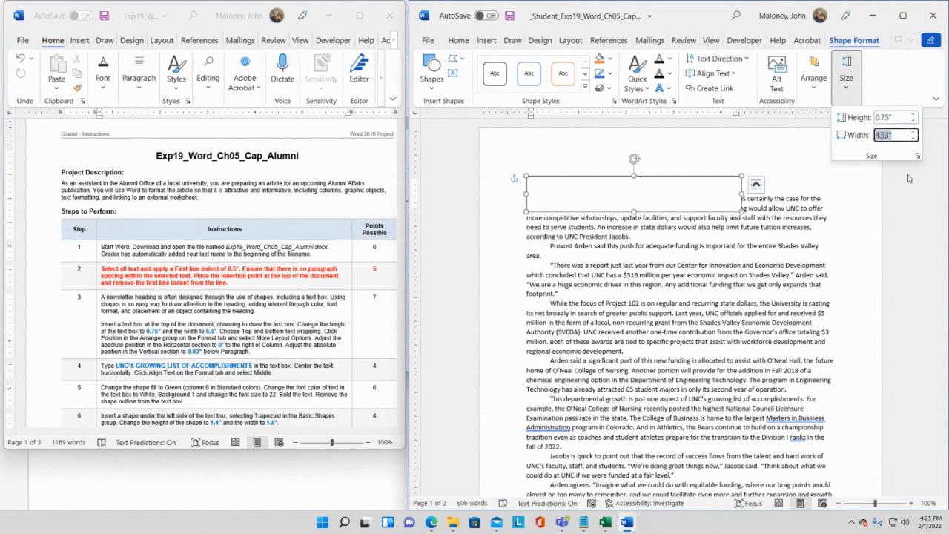
type("6.50")
key("Return")
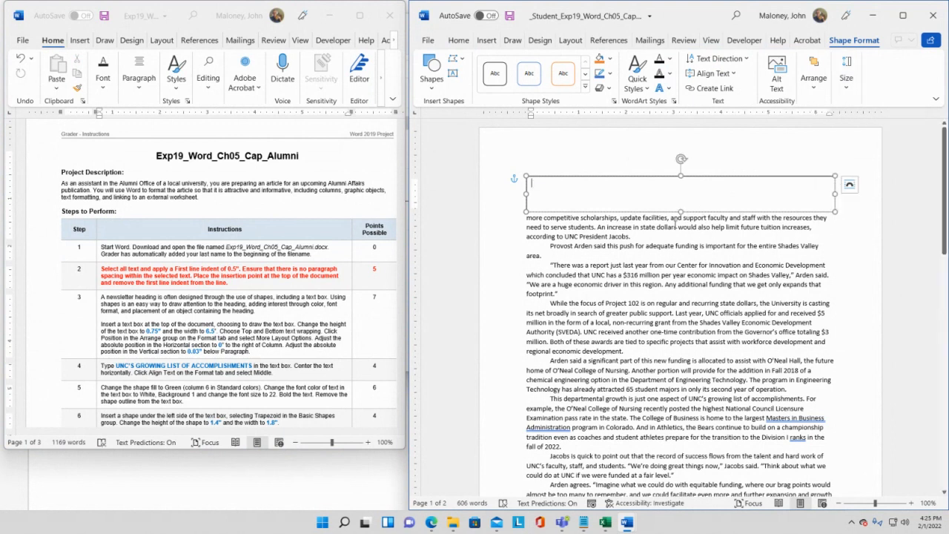
Apply Top and Bottom text wrapping to the heading text box, as step 3 of the instructions requires
scroll(197, 290, "down", 2)
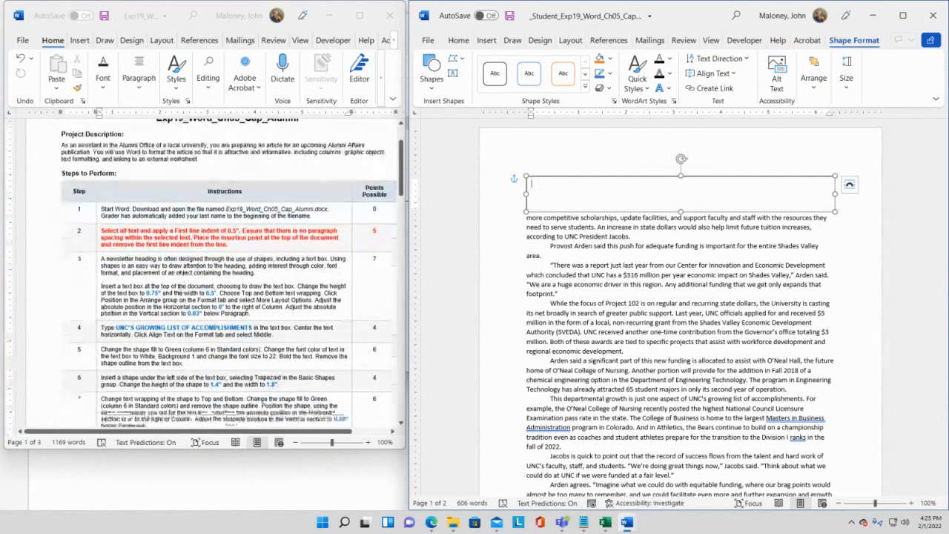
scroll(178, 287, "down", 2)
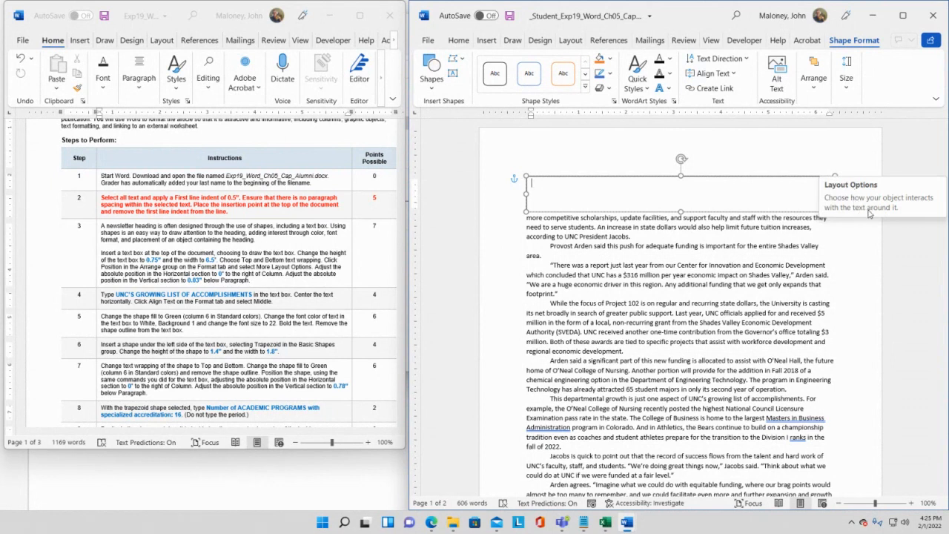
left_click(850, 186)
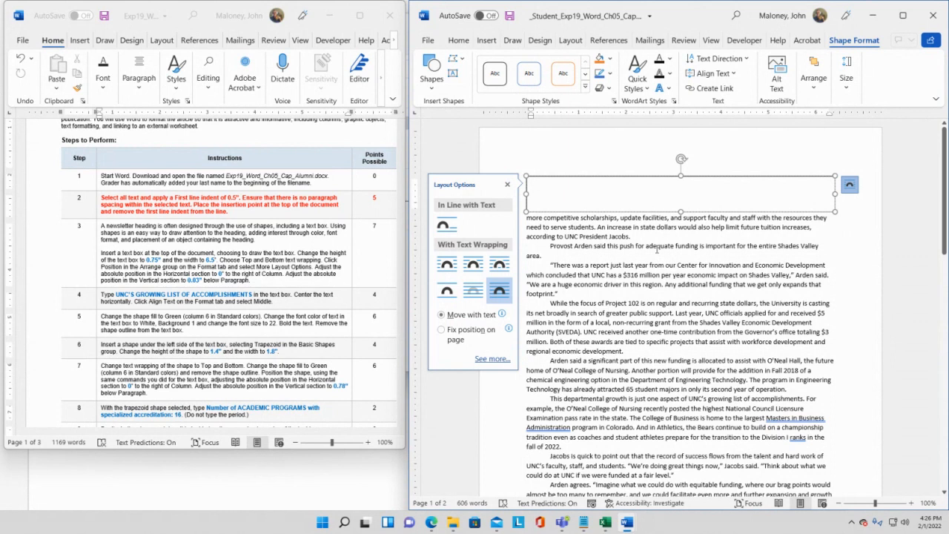
left_click(447, 293)
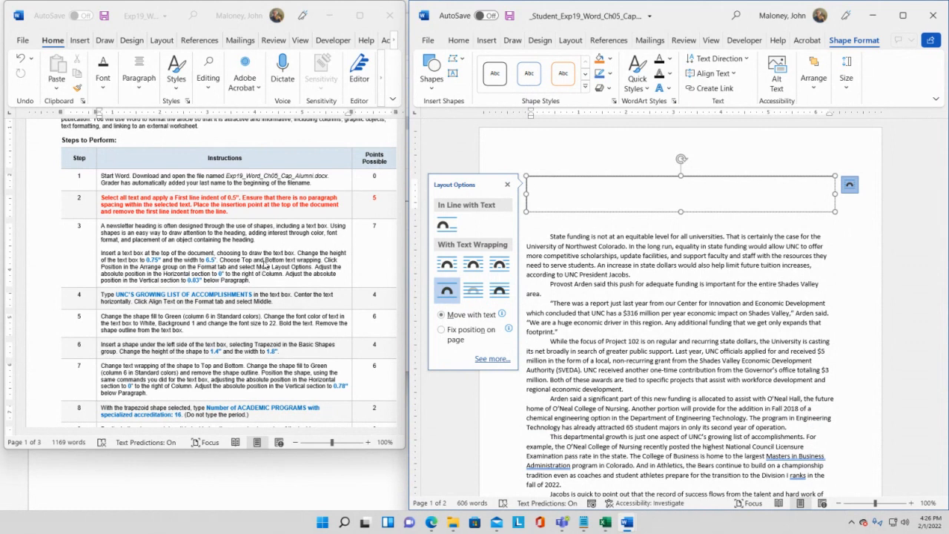
left_click(266, 264)
left_click_drag(221, 260, 324, 261)
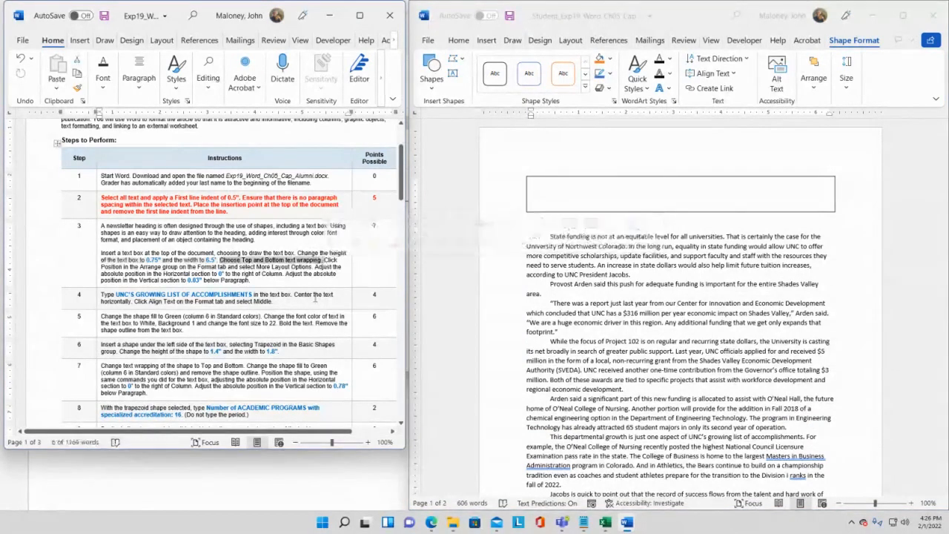
Set the text box's absolute position to 0" to the right of Column and 0.03" below Paragraph
left_click(275, 302)
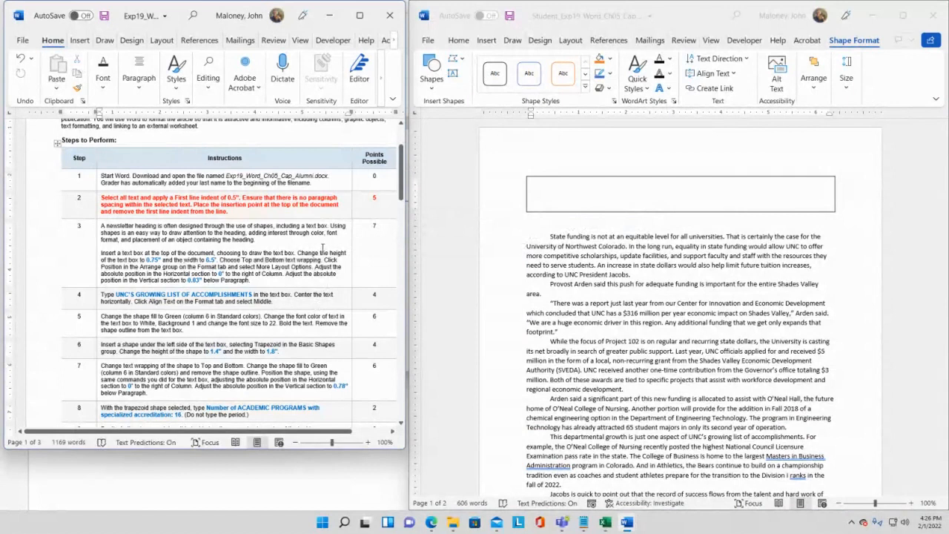
mouse_move(324, 259)
left_mouse_down()
mouse_move(335, 274)
mouse_move(307, 276)
mouse_move(315, 268)
left_mouse_up()
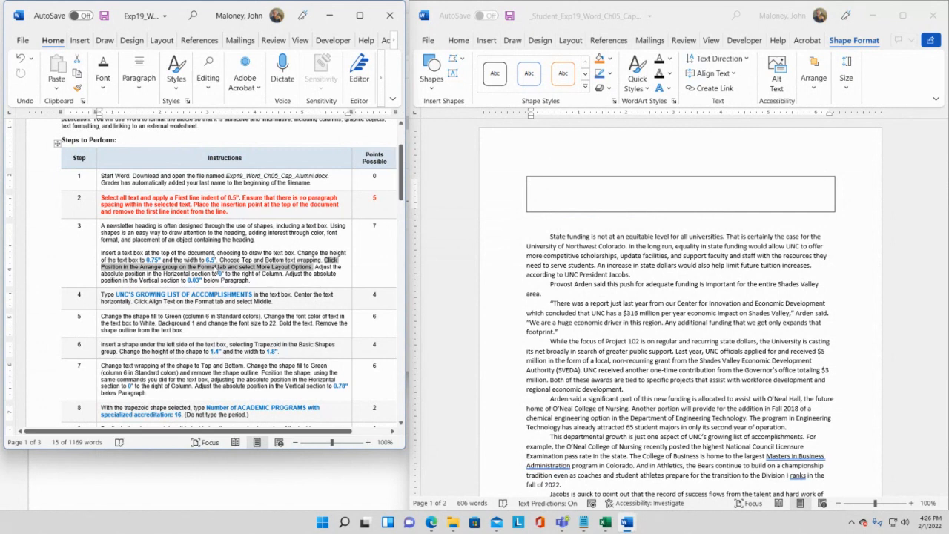
left_click(751, 215)
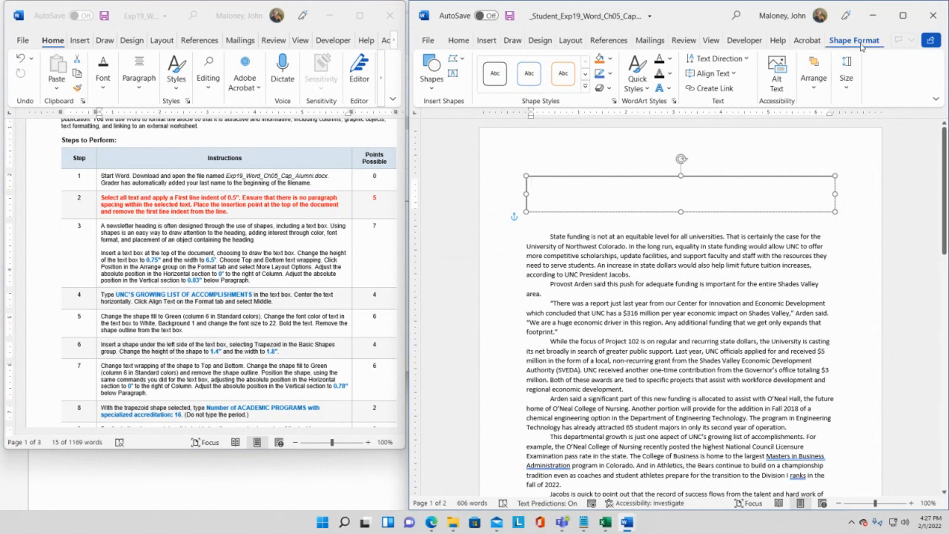
left_click(814, 86)
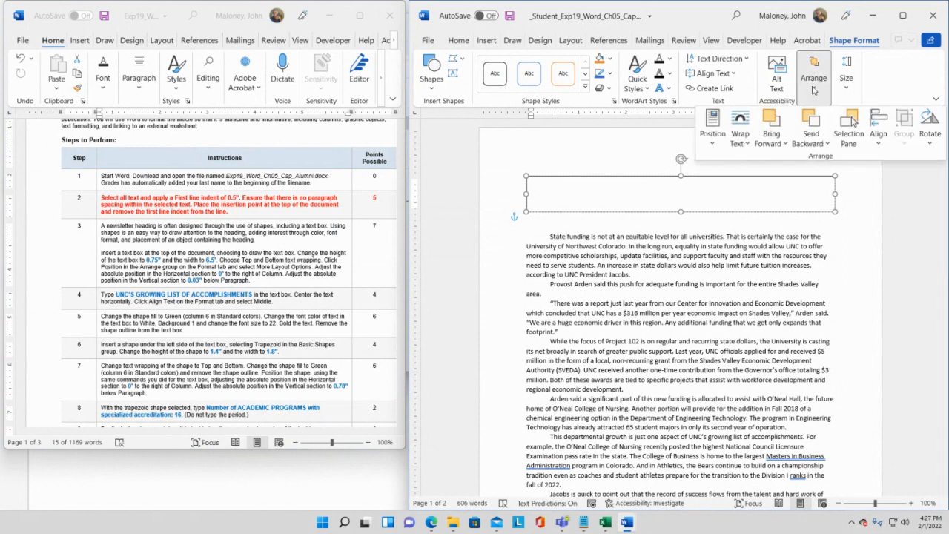
left_click(713, 145)
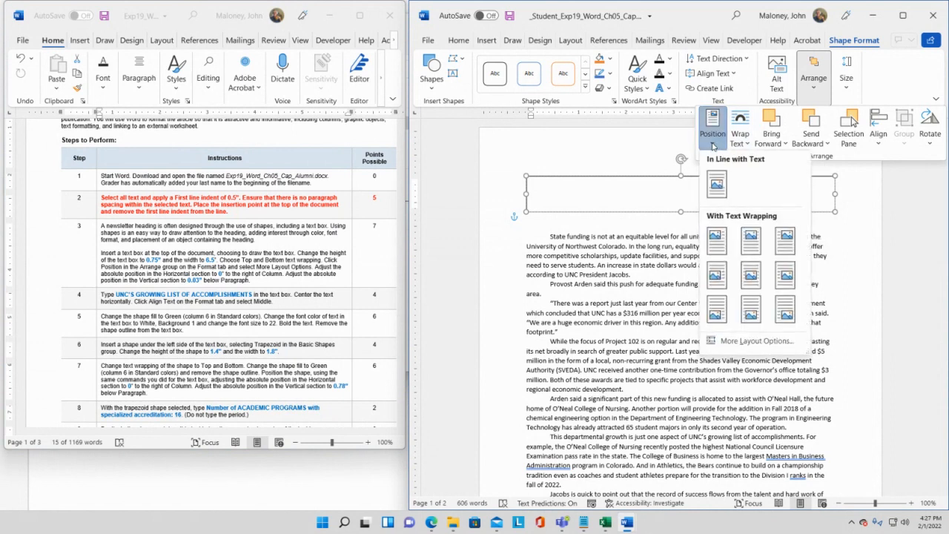
left_click(753, 342)
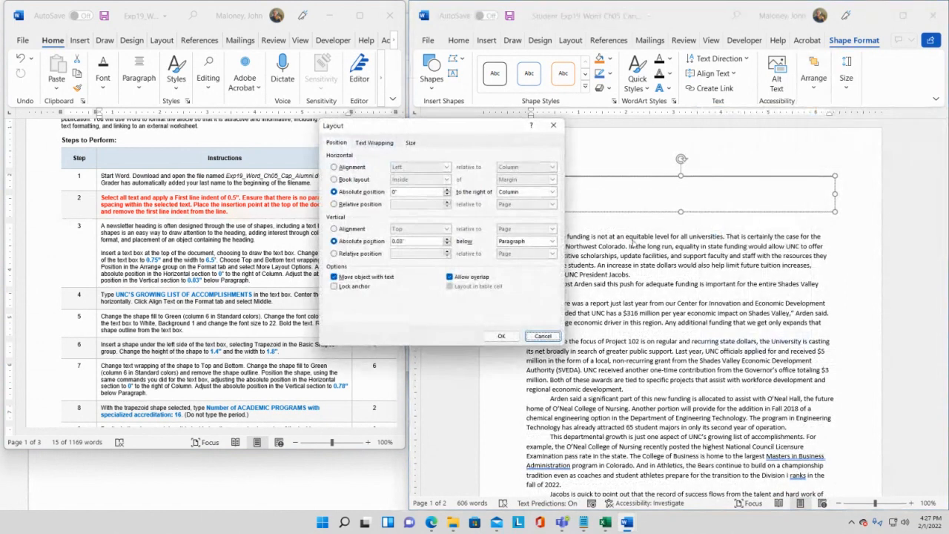
left_click_drag(442, 126, 677, 256)
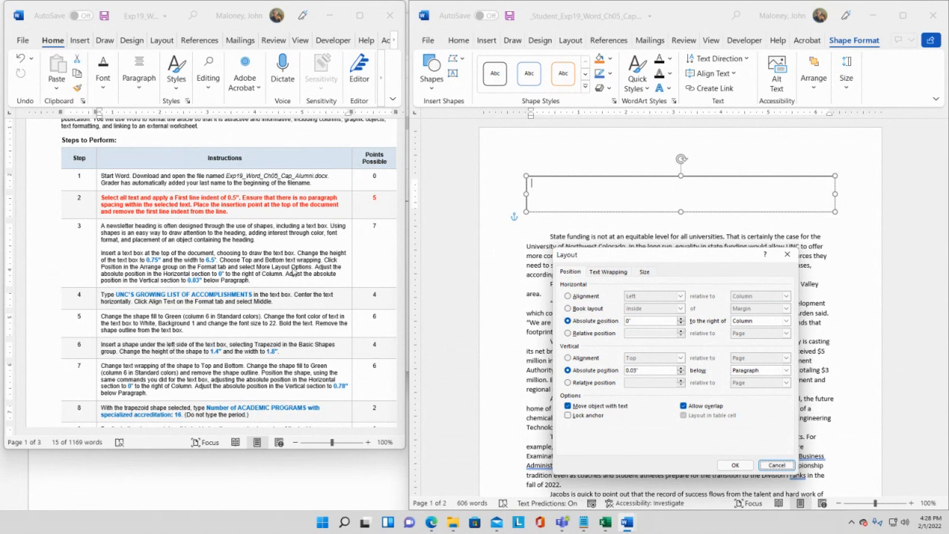
left_click(680, 319)
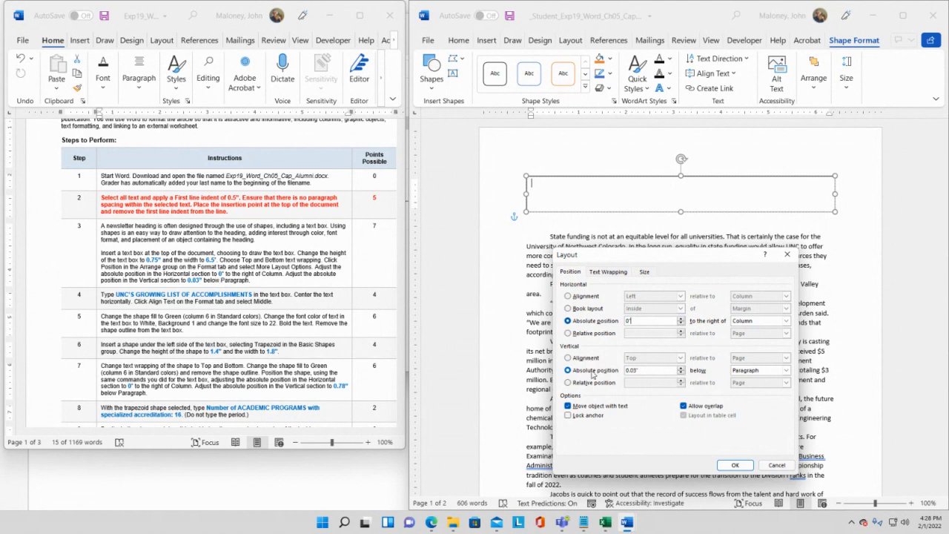
left_click_drag(639, 370, 613, 370)
type("0.03")
left_click(737, 466)
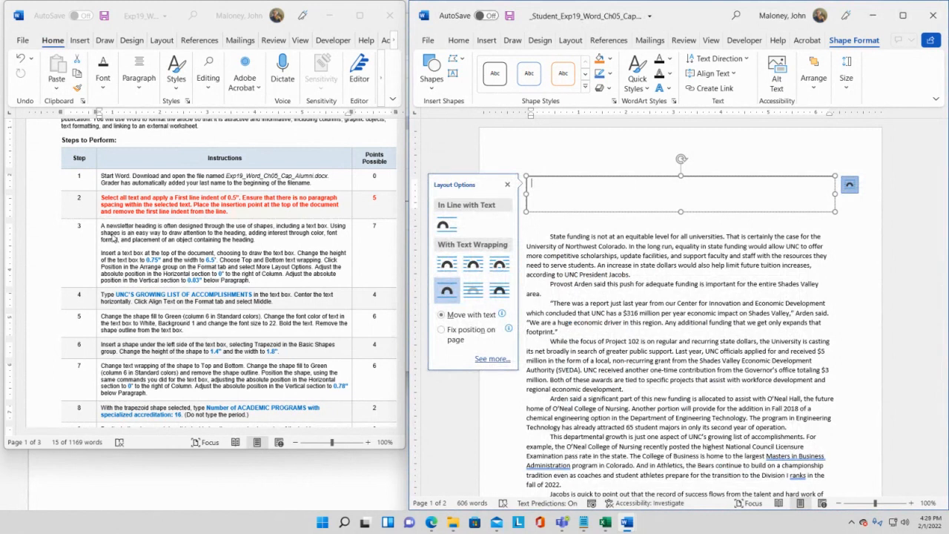
Review the step 3 instructions and check the text box's size and text wrapping settings against them
left_click(106, 232)
left_click_drag(101, 227, 280, 238)
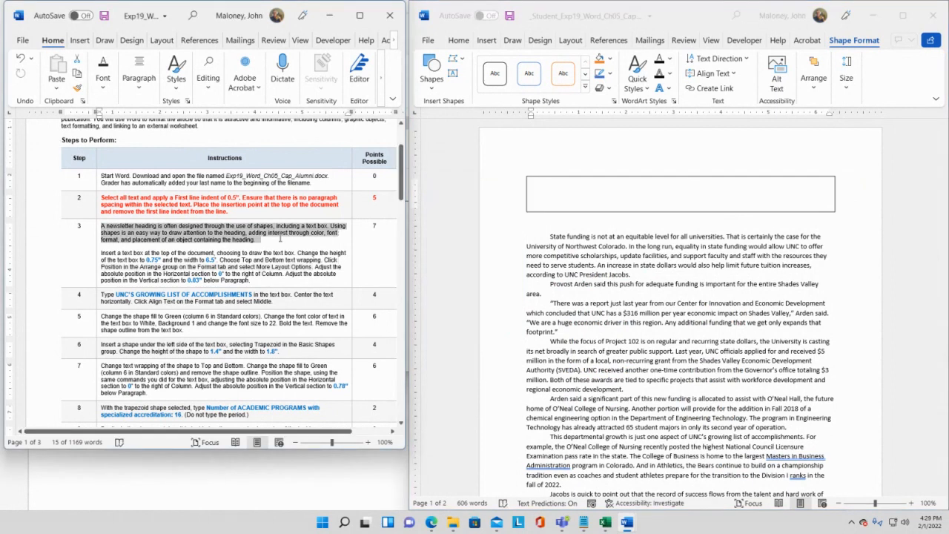
left_click(126, 261)
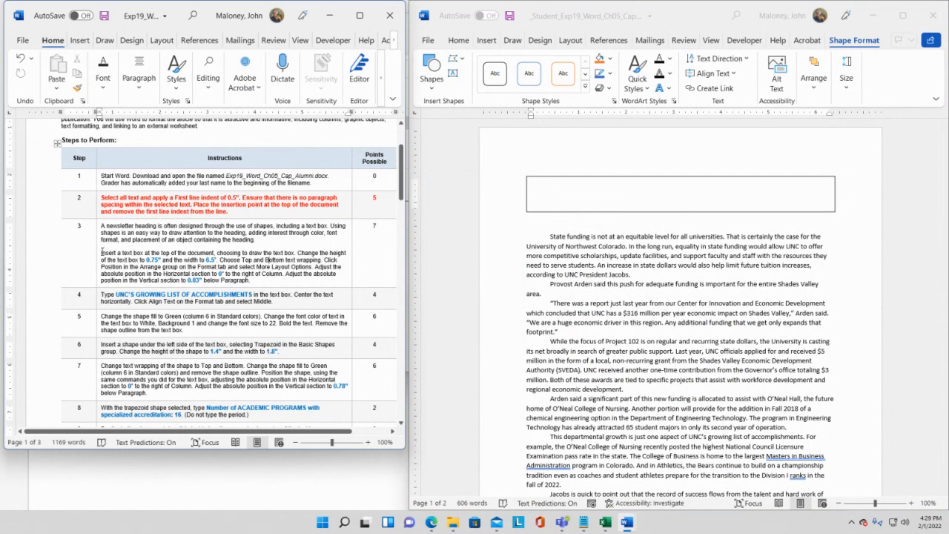
left_click_drag(101, 254, 252, 281)
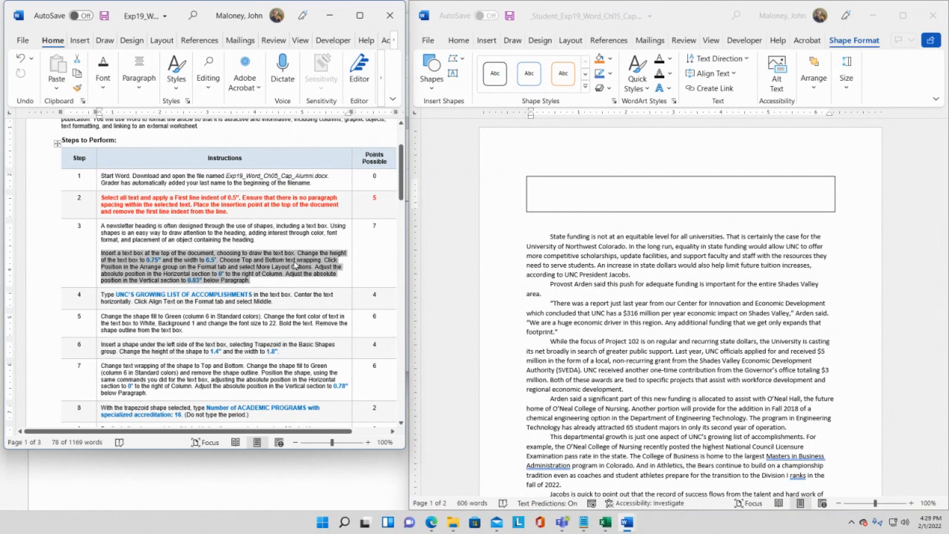
left_click(689, 179)
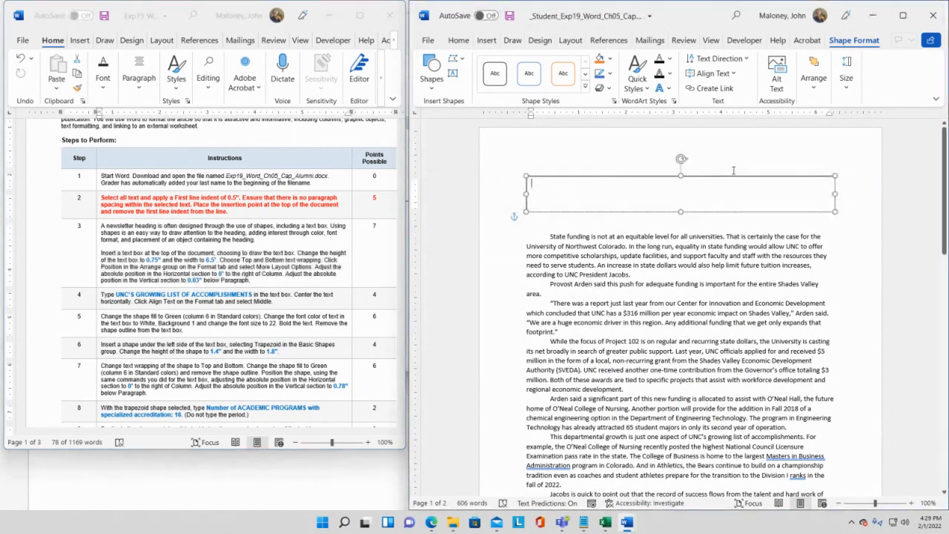
left_click(846, 78)
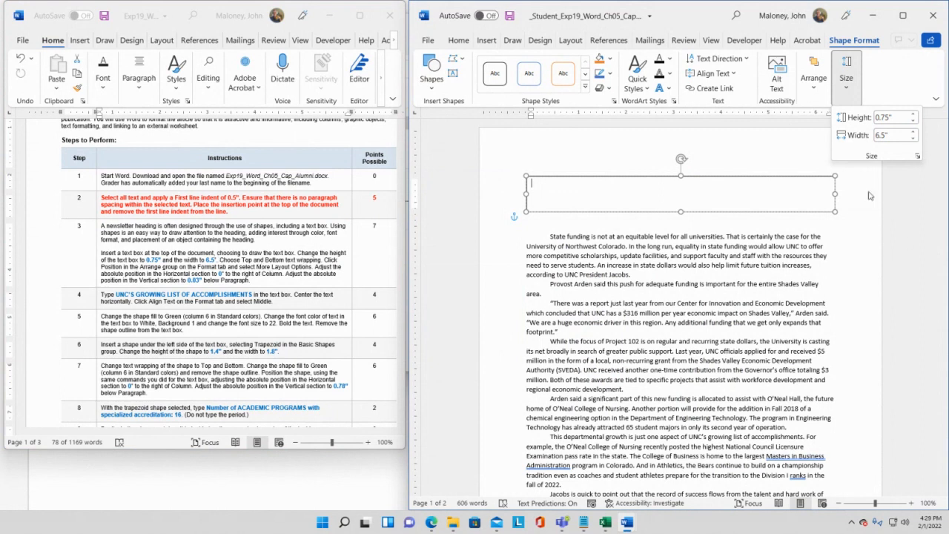
left_click(681, 161)
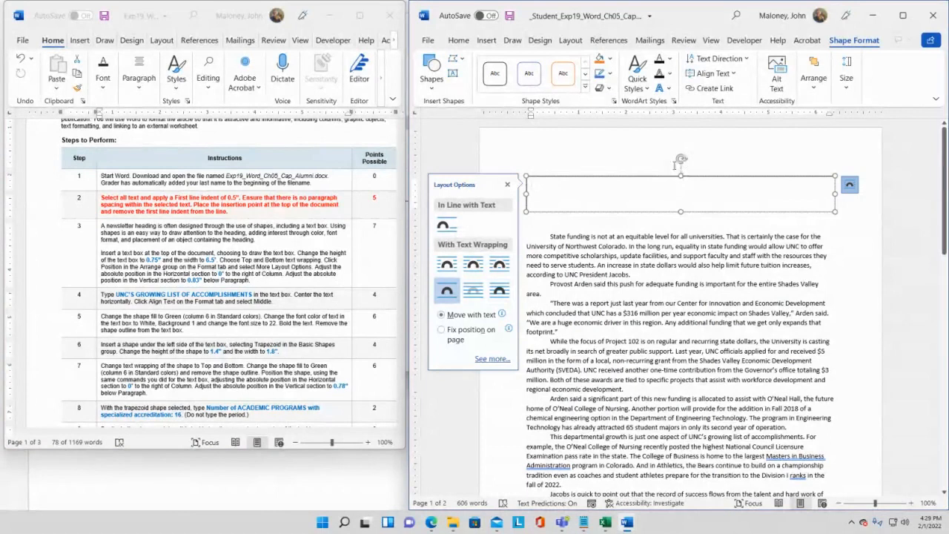
left_click(849, 185)
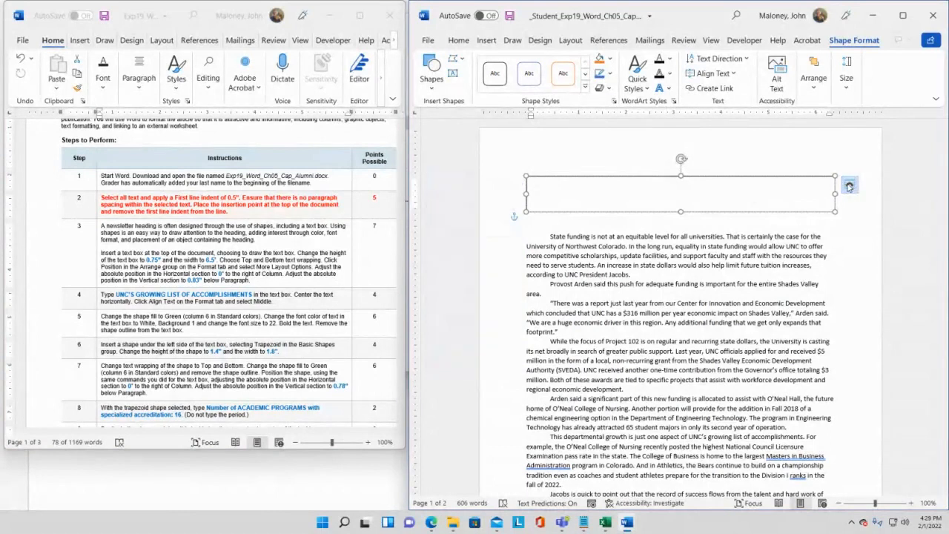
left_click(849, 186)
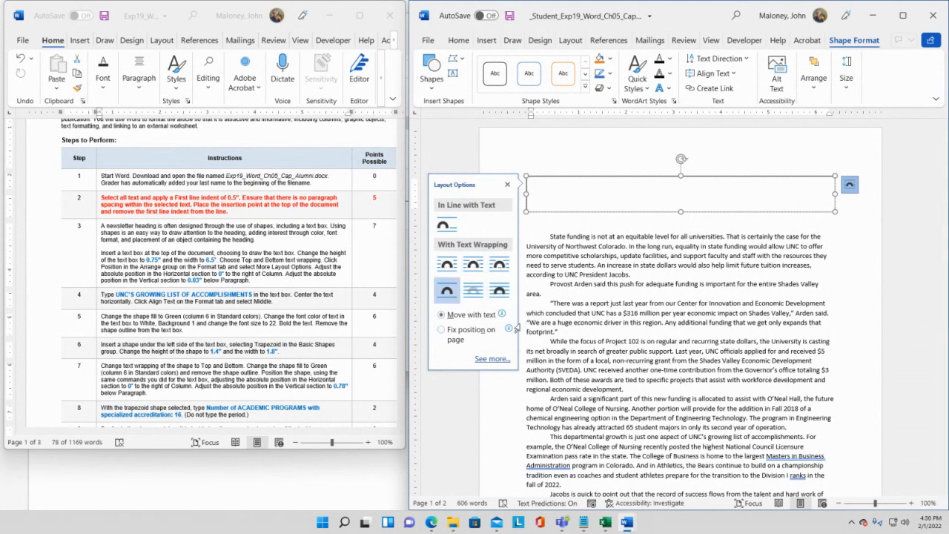
left_click(507, 184)
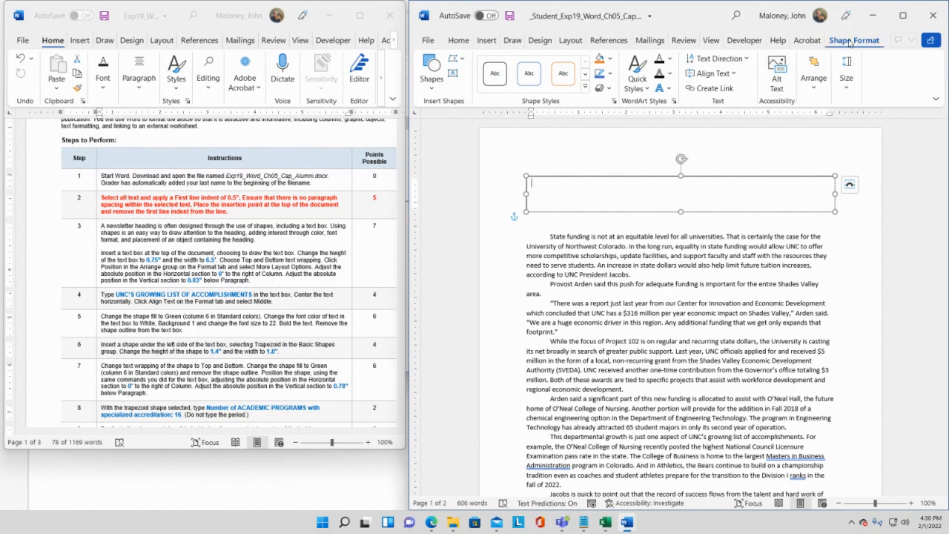
Check the heading text box's absolute position settings in its layout options against the step 3 instructions
left_click(815, 89)
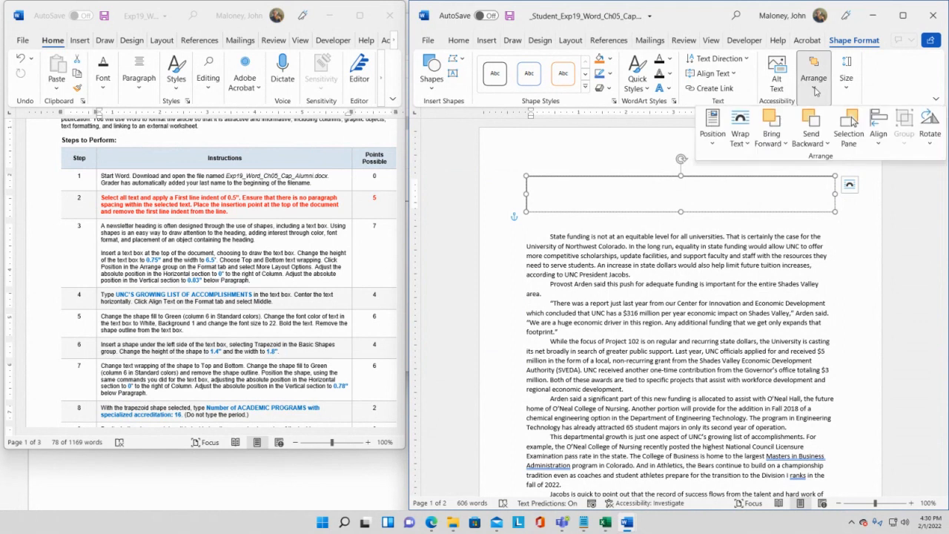
left_click(714, 138)
left_click(750, 340)
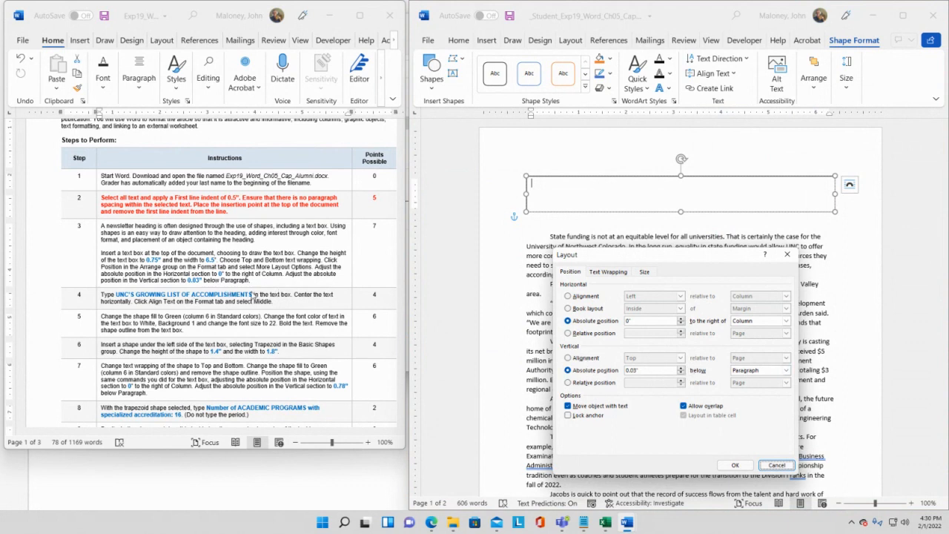
left_click(745, 466)
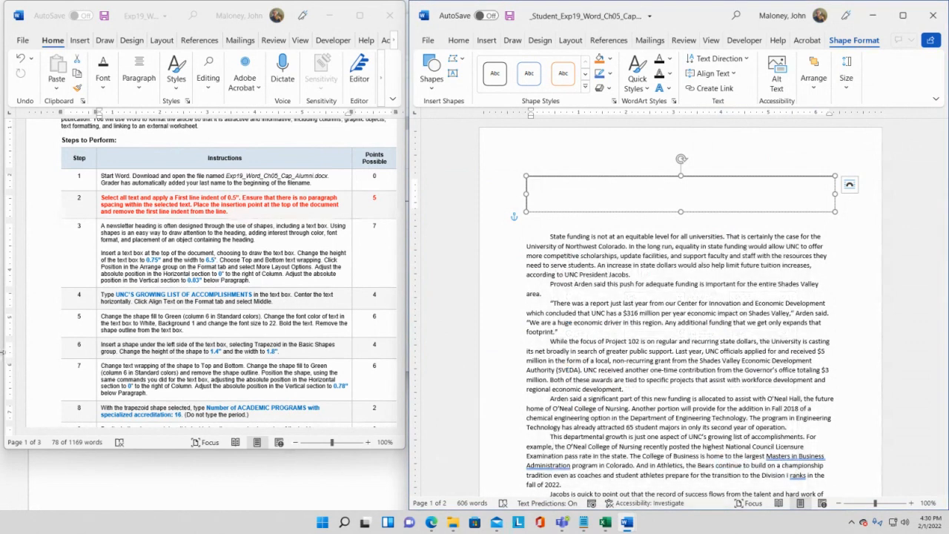
Mark the step 3 row of the instructions as completed by making its text red and bold
left_click(102, 225)
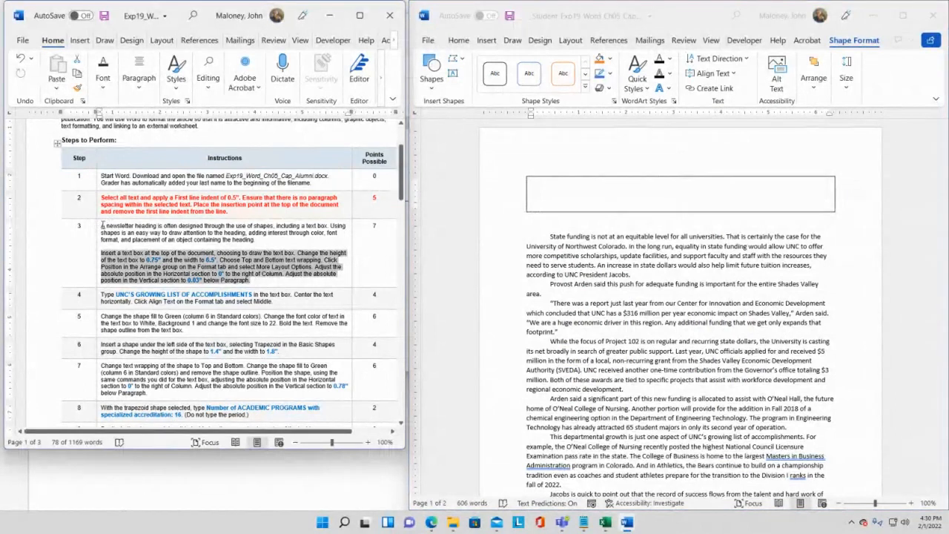
left_click_drag(102, 225, 390, 256)
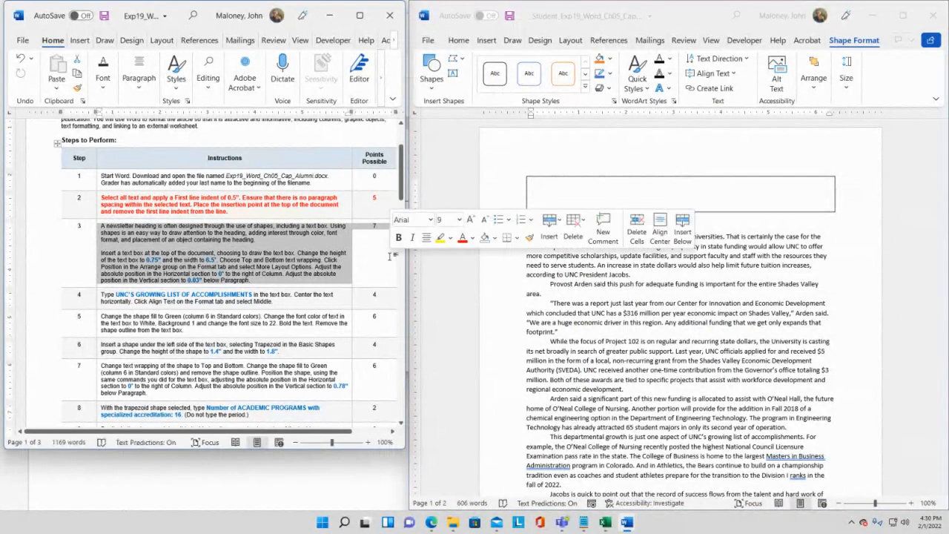
left_click(462, 237)
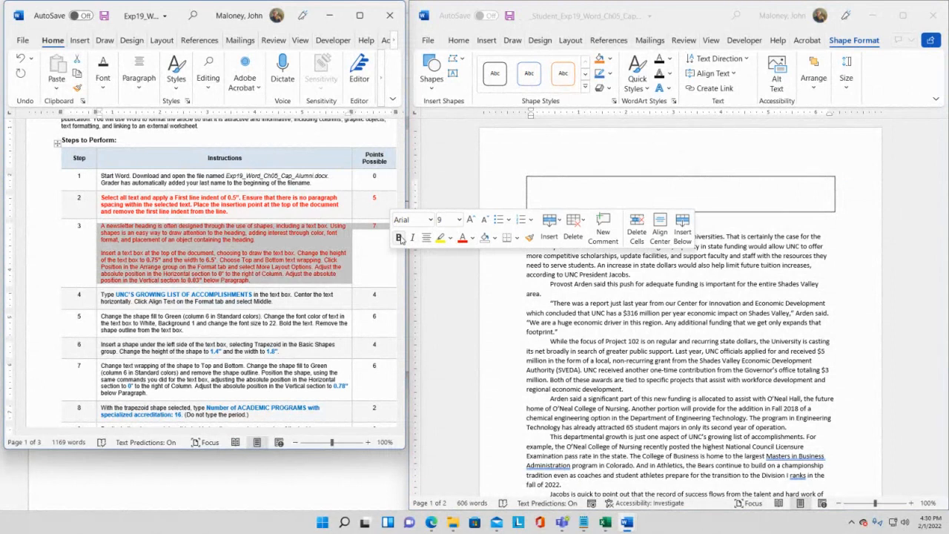
scroll(371, 252, "down", 2)
scroll(331, 321, "down", 6)
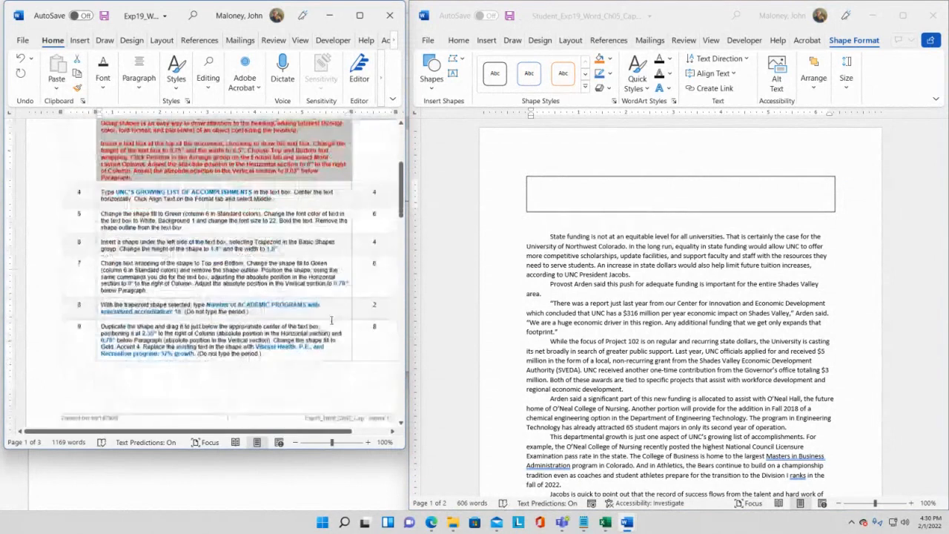
scroll(336, 320, "up", 5)
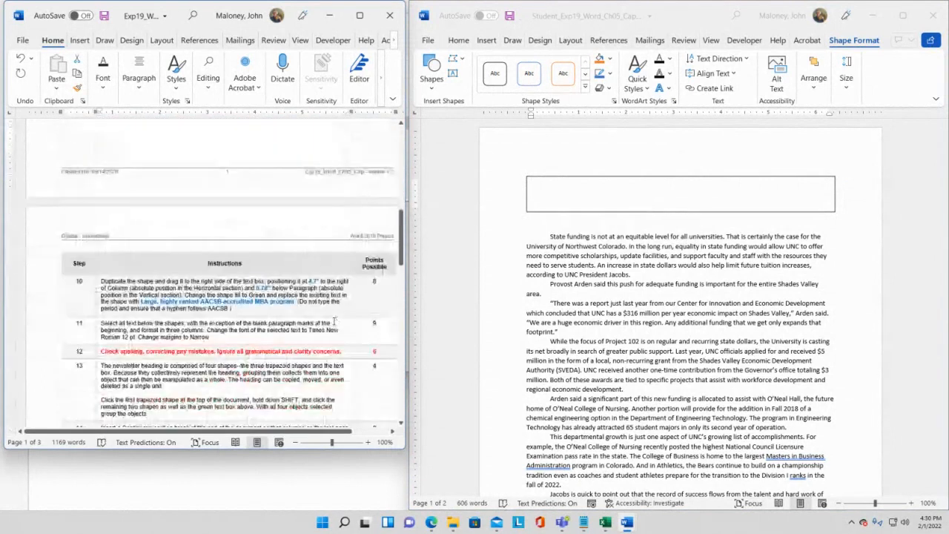
scroll(359, 342, "up", 4)
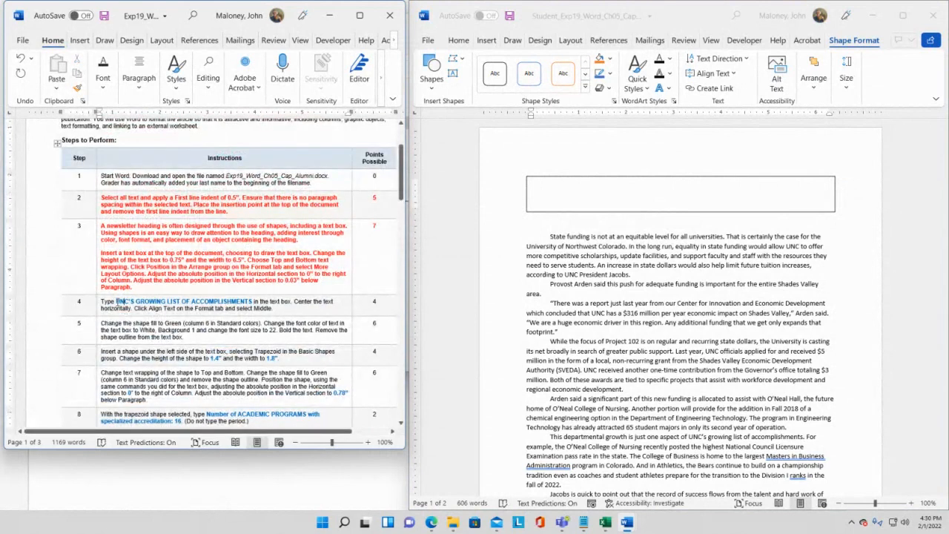
Try to copy UNC'S GROWING LIST OF ACCOMPLISHMENTS from the step 4 instructions and paste it into the heading text box
left_click_drag(116, 301, 218, 296)
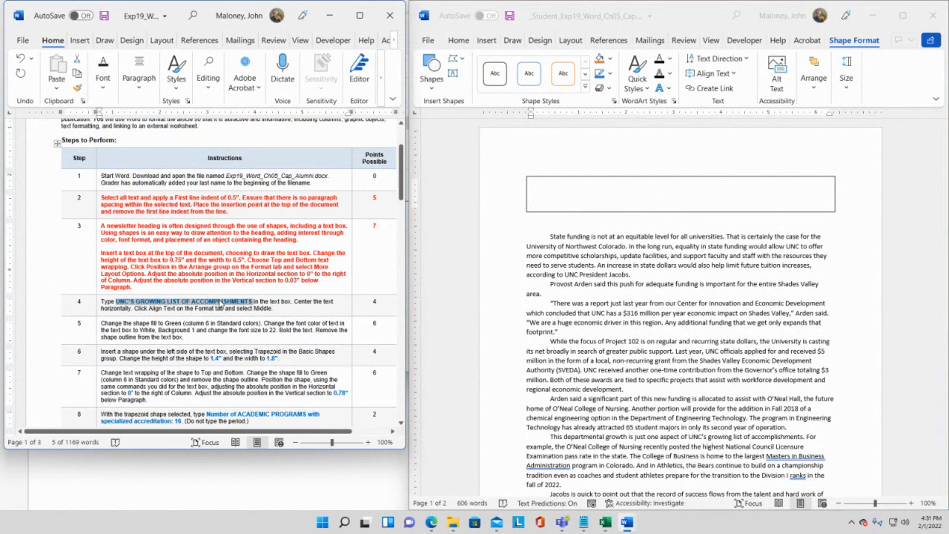
key("ctrl+c")
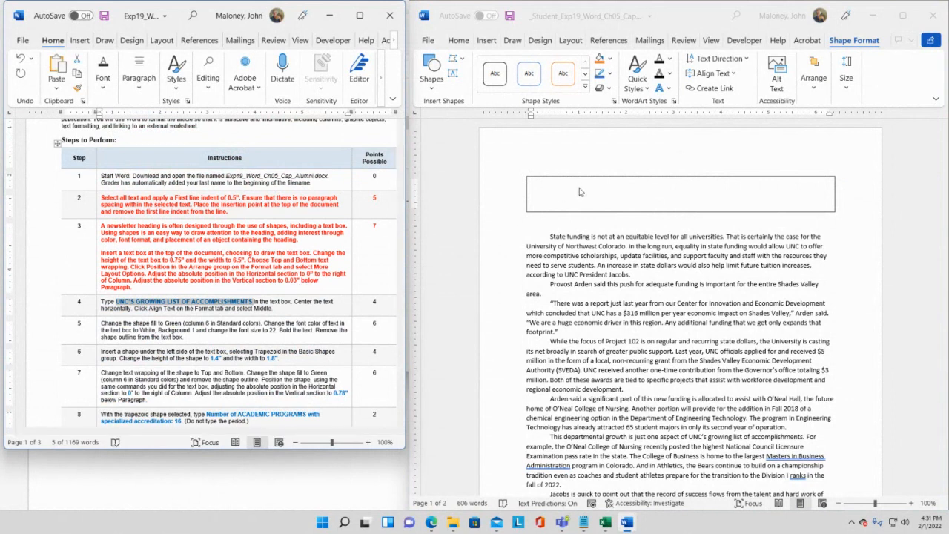
left_click(606, 187)
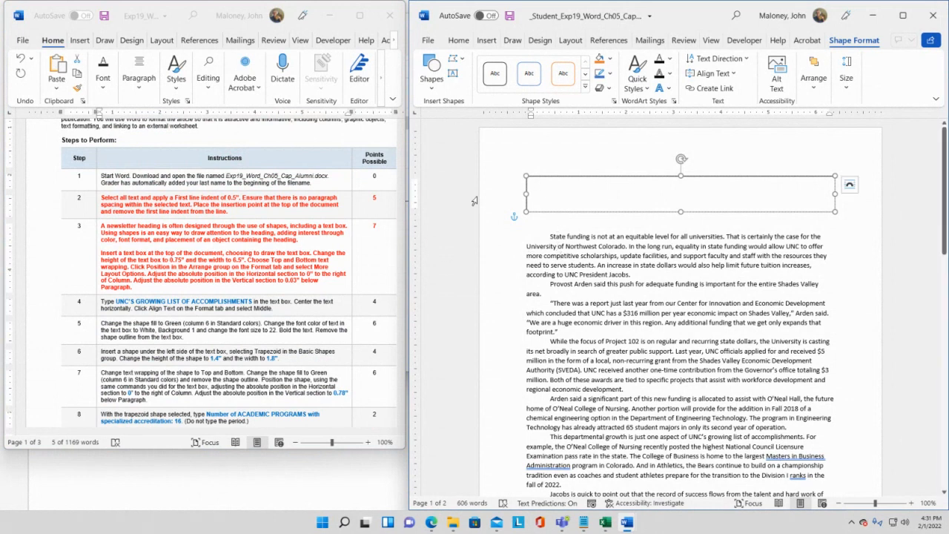
right_click(532, 179)
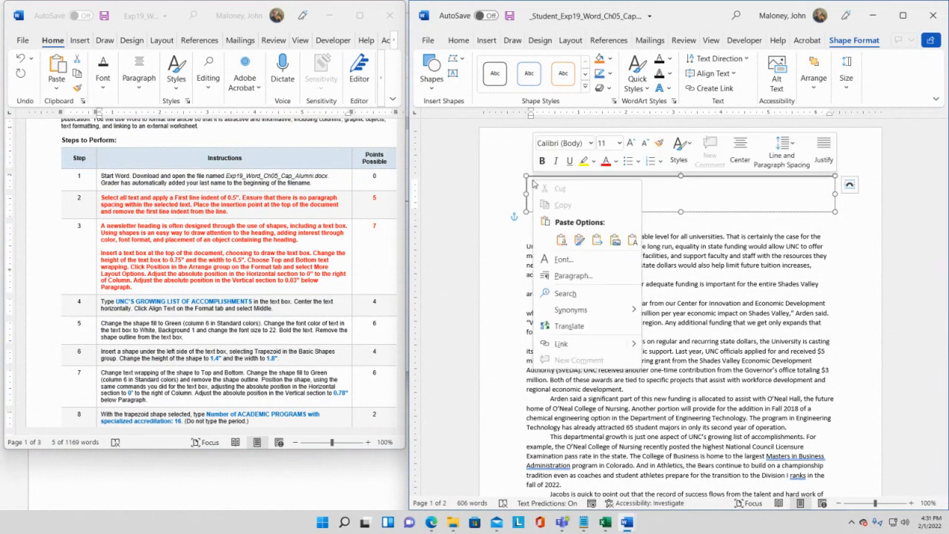
left_click(568, 243)
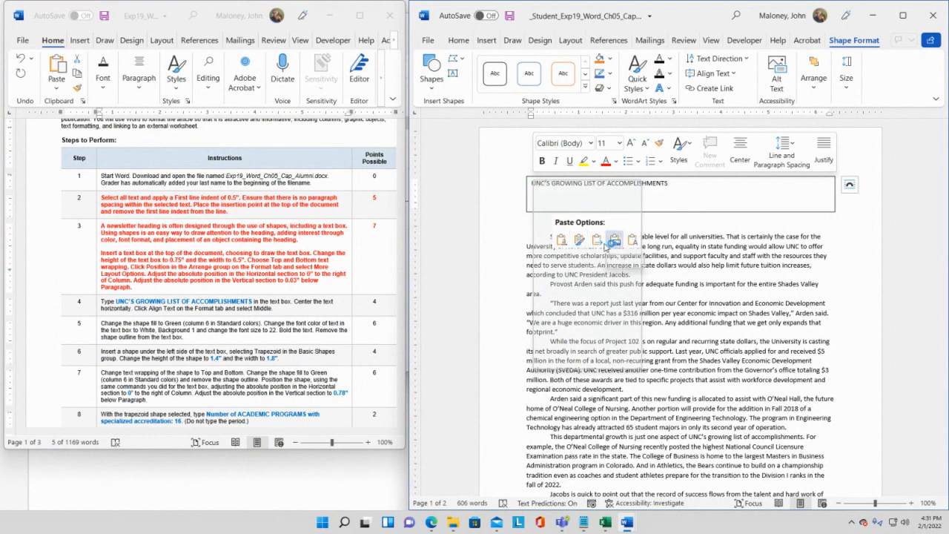
left_click(667, 190)
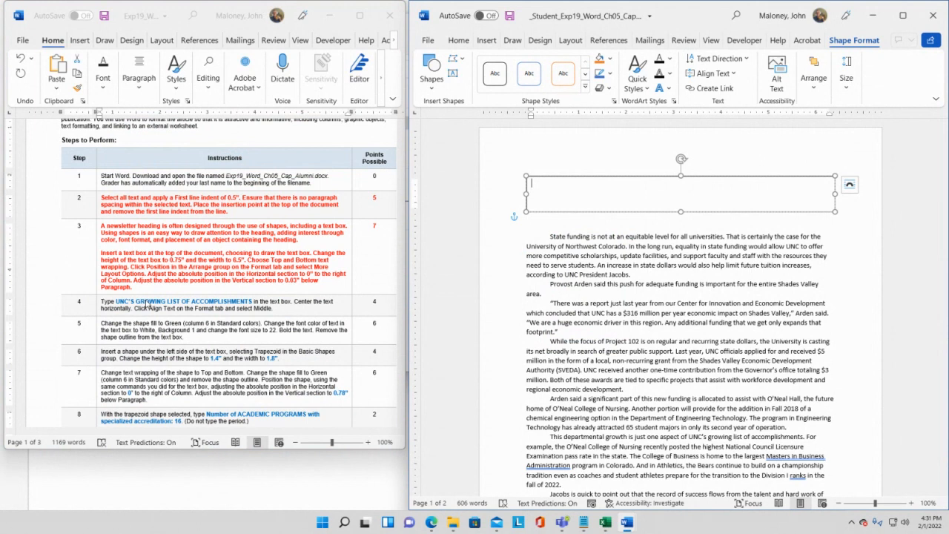
Enter UNC'S GROWING LIST OF ACCOMPLISHMENTS in the heading text box and align the text vertically to Middle
type("USING")
type("'S")
type(" GROWING")
type(" LIST OF ACCOMPLISHMENTS")
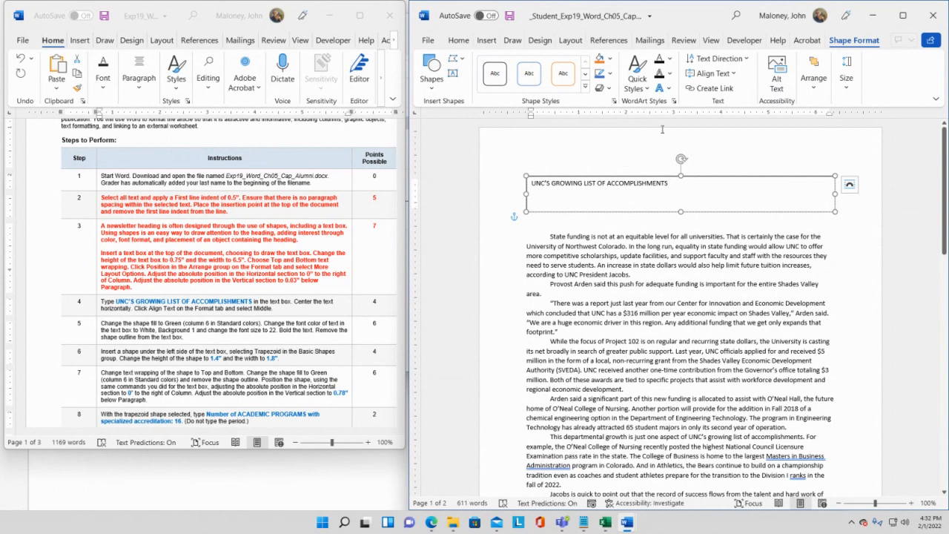
left_click(736, 75)
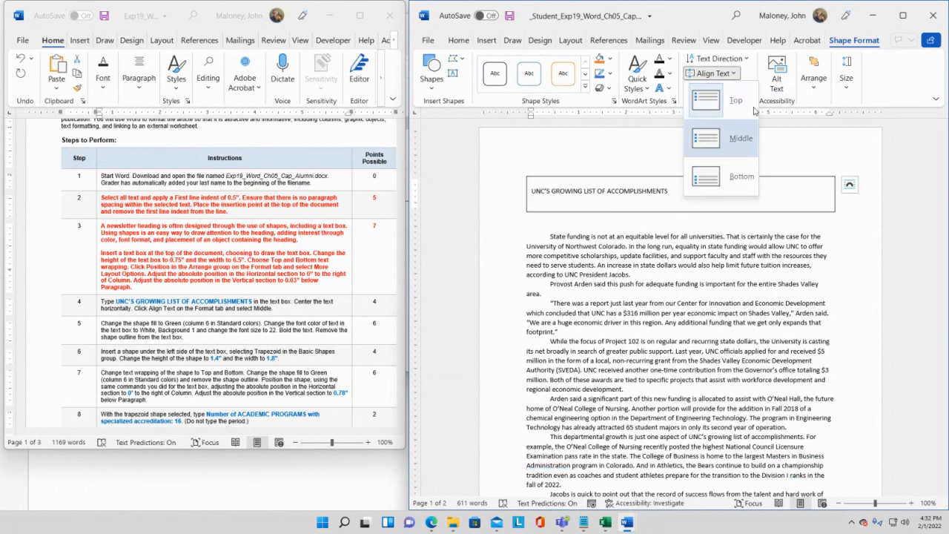
left_click(711, 140)
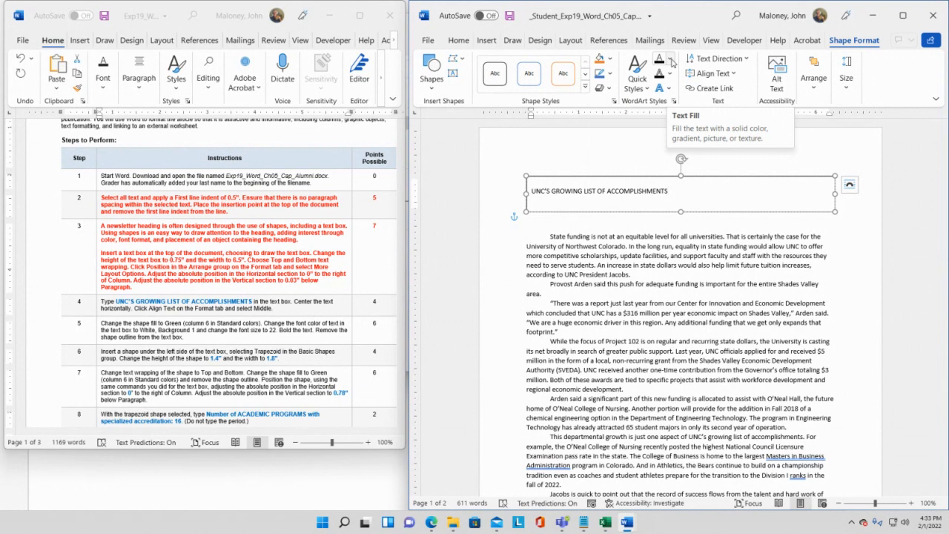
left_click(815, 81)
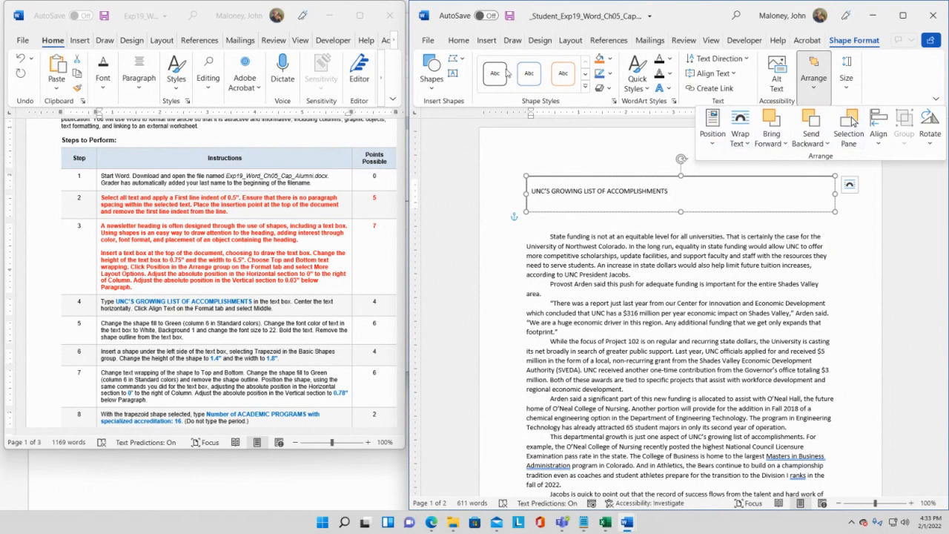
left_click(463, 43)
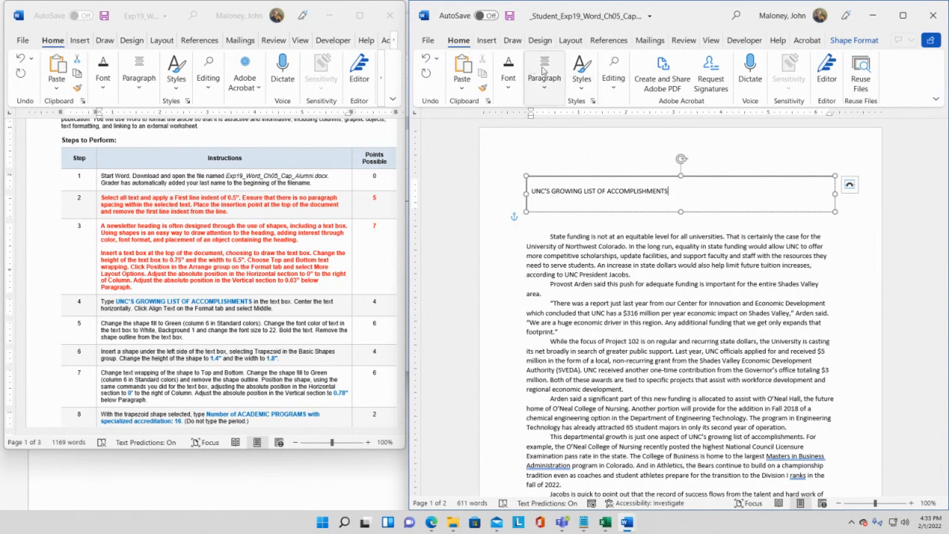
left_click(545, 74)
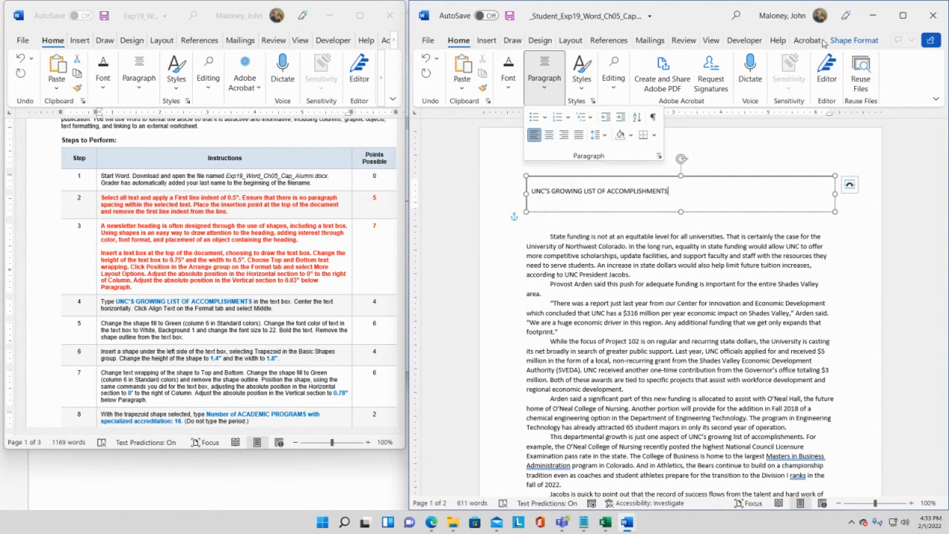
left_click(675, 10)
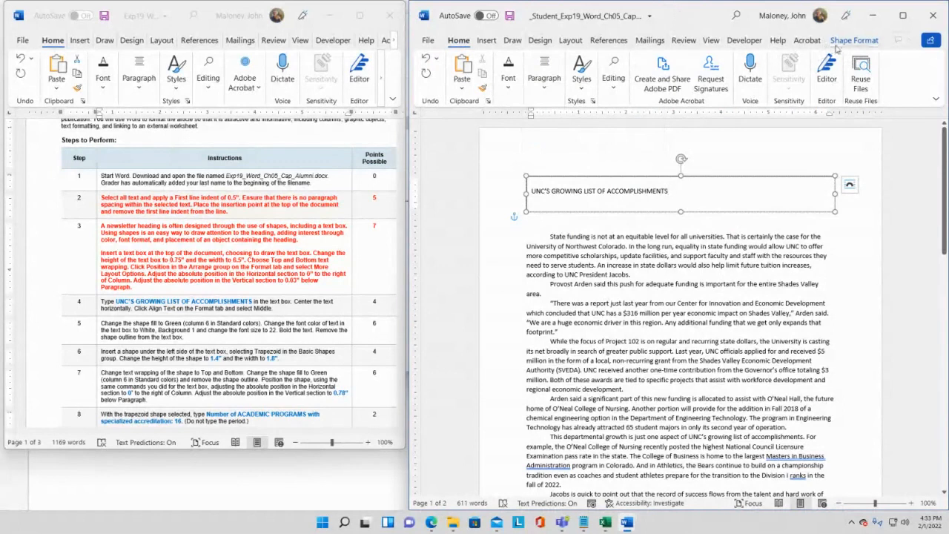
left_click(858, 42)
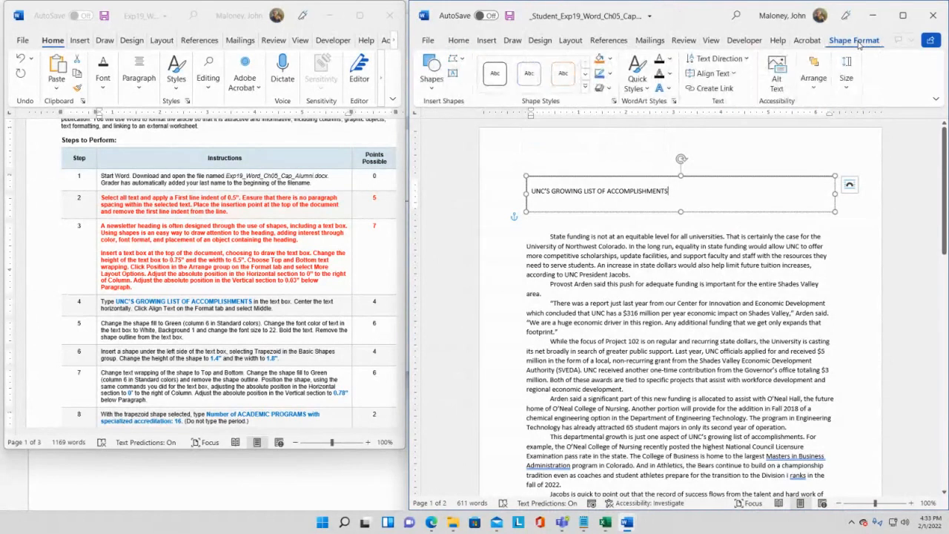
left_click(746, 60)
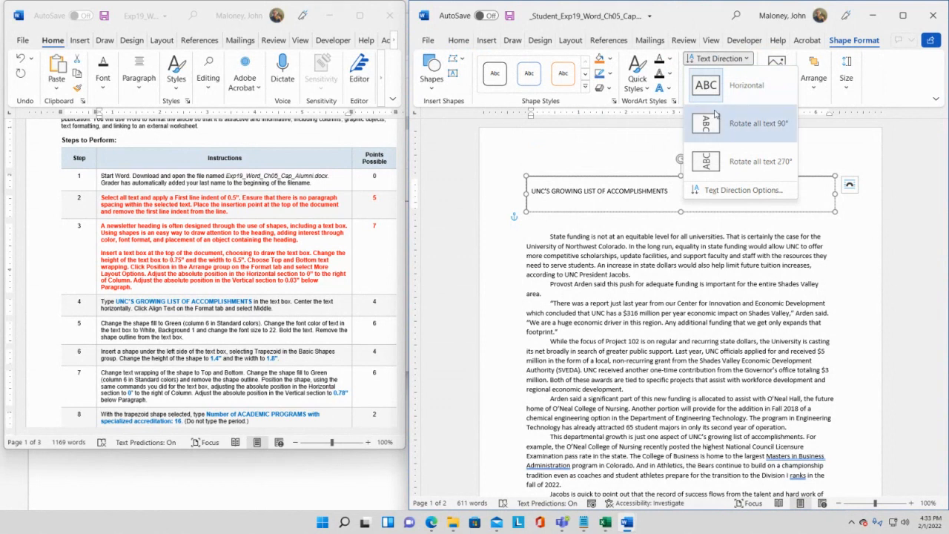
left_click(741, 191)
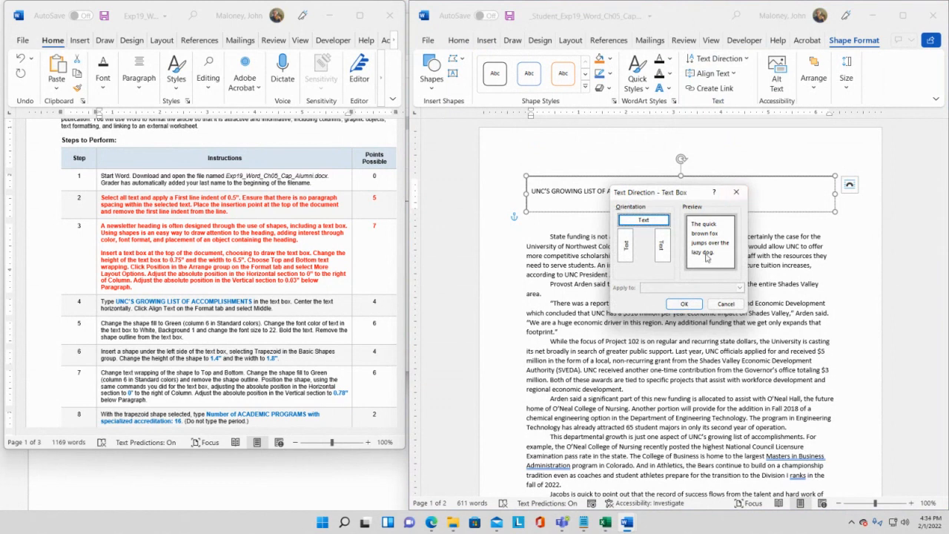
left_click(729, 306)
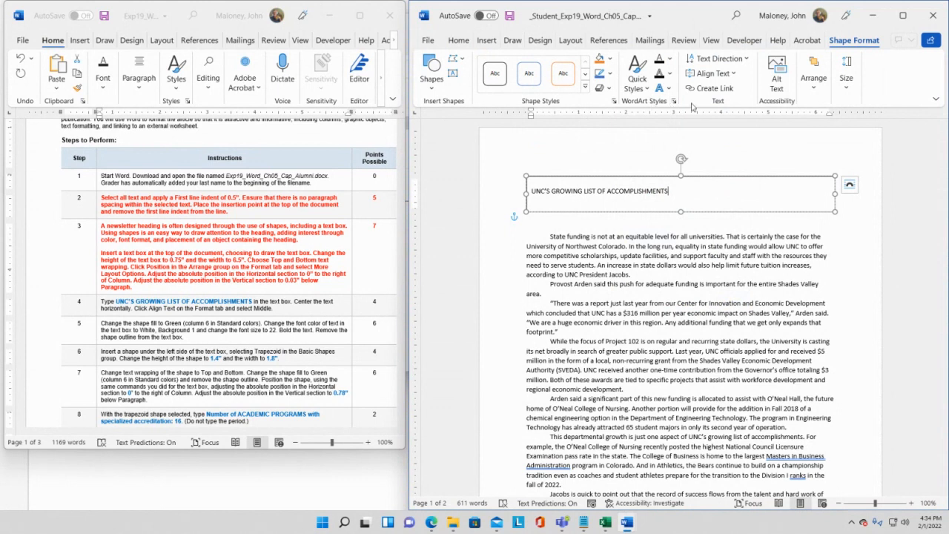
Reapply the Middle text alignment and the Horizontal text direction to the heading text box
left_click(734, 73)
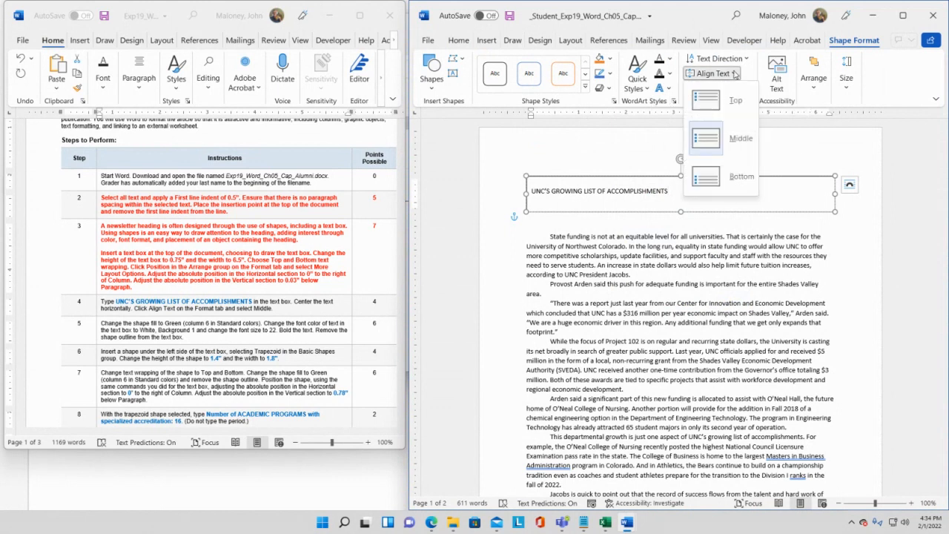
left_click(715, 142)
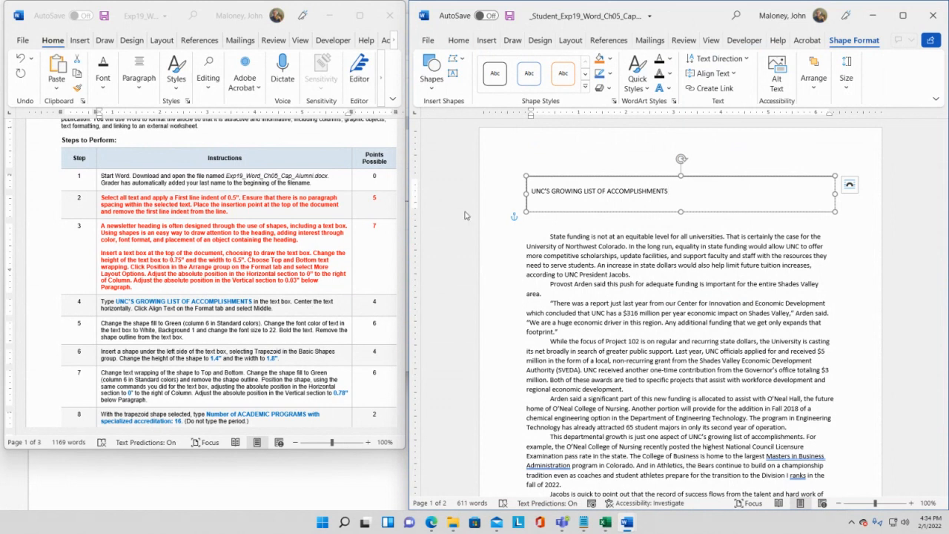
left_click(748, 59)
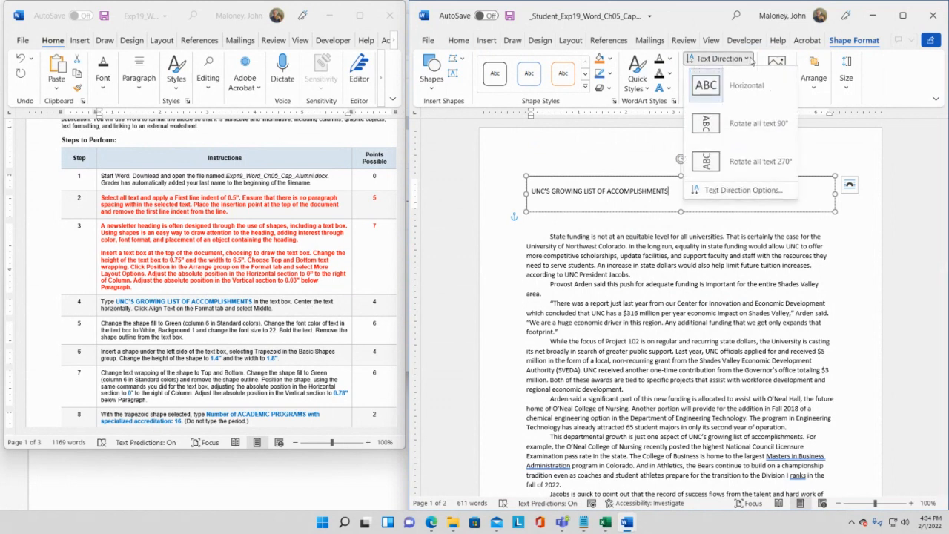
left_click(726, 92)
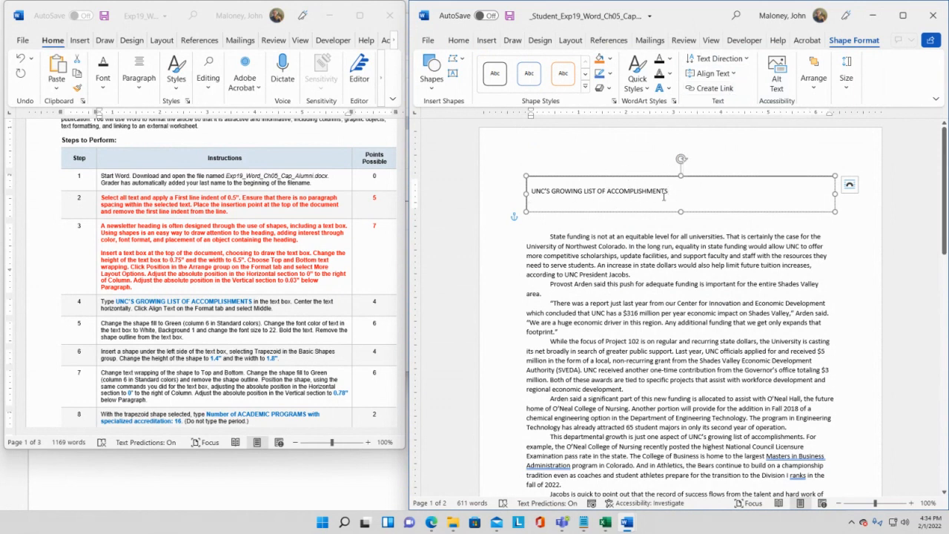
Center the heading text horizontally within the text box using paragraph alignment
left_click(464, 41)
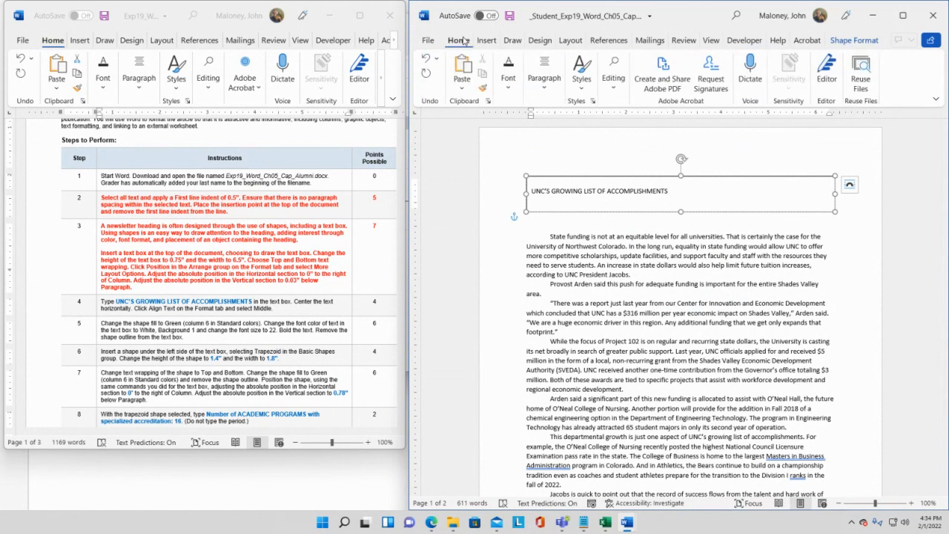
left_click(545, 74)
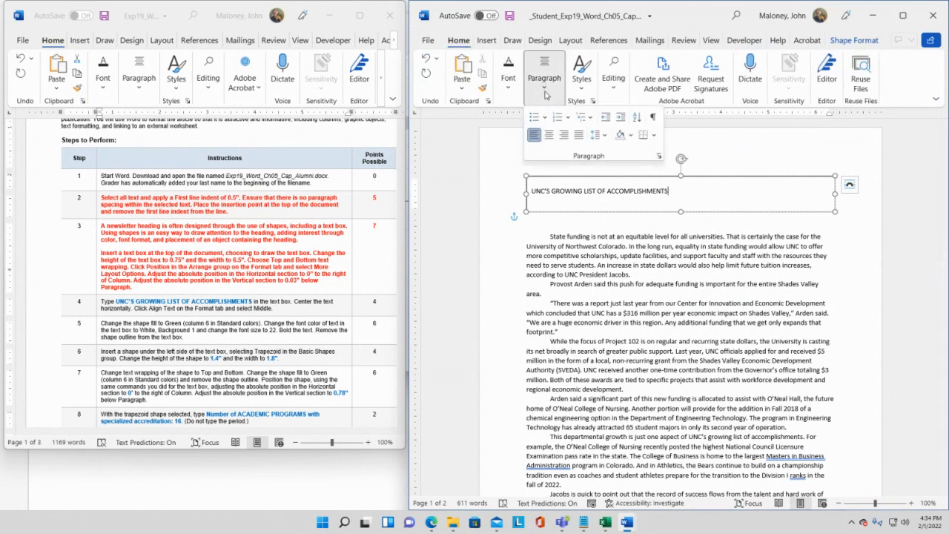
left_click(548, 134)
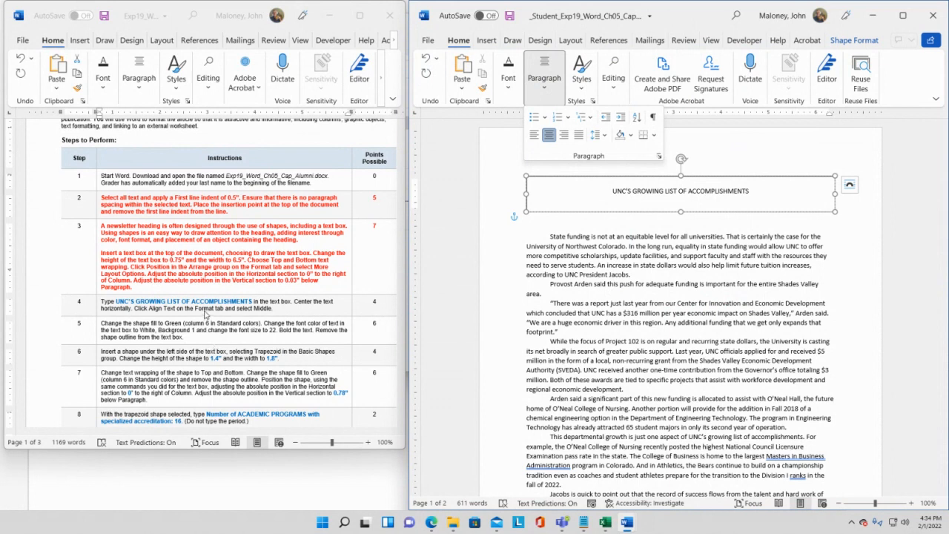
Mark the step 4 row of the instructions as completed by making its text red and bold
left_click_drag(254, 301, 396, 310)
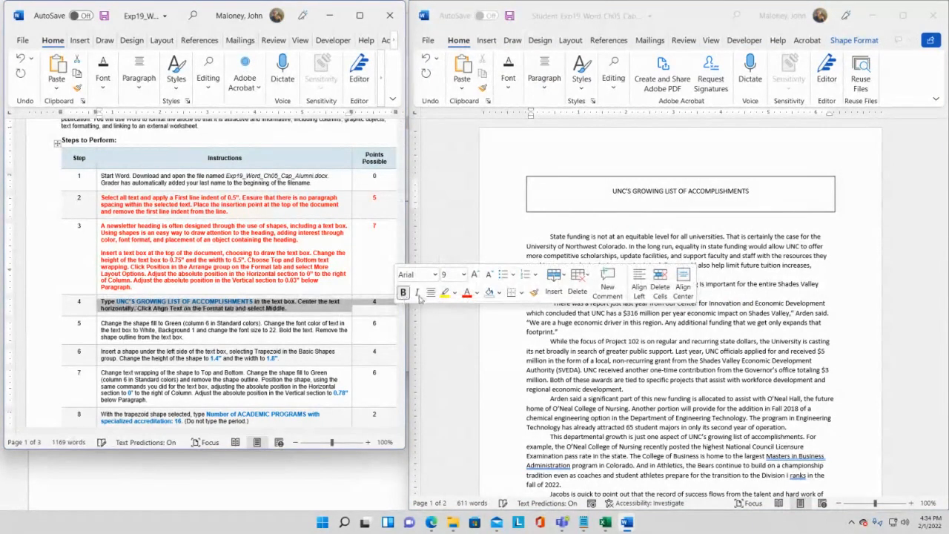
left_click(468, 292)
left_click(286, 344)
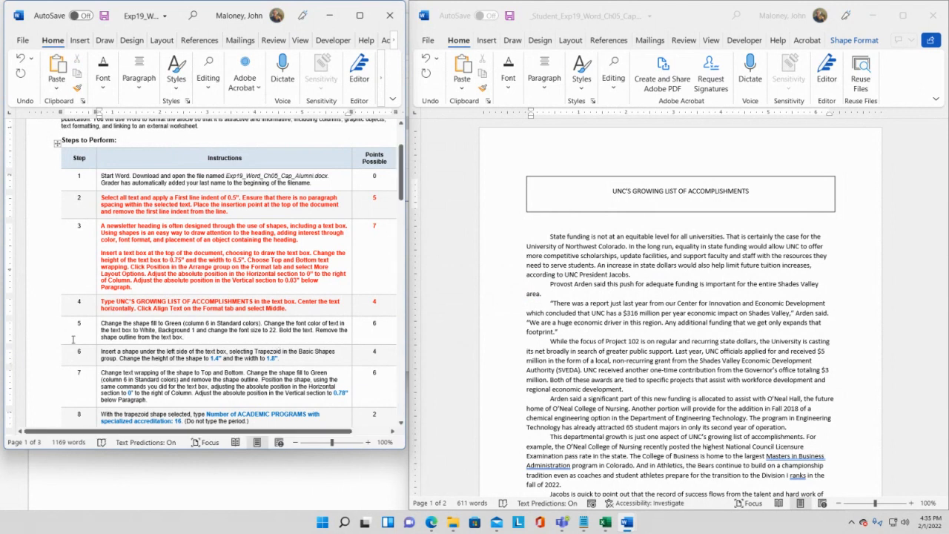
Change the heading text box's shape fill to the standard color Green
left_click(598, 214)
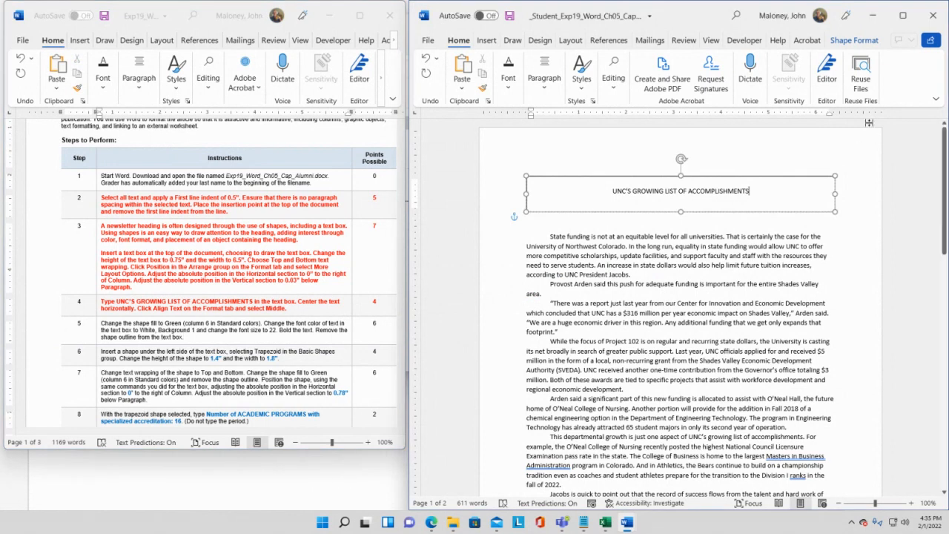
left_click(856, 41)
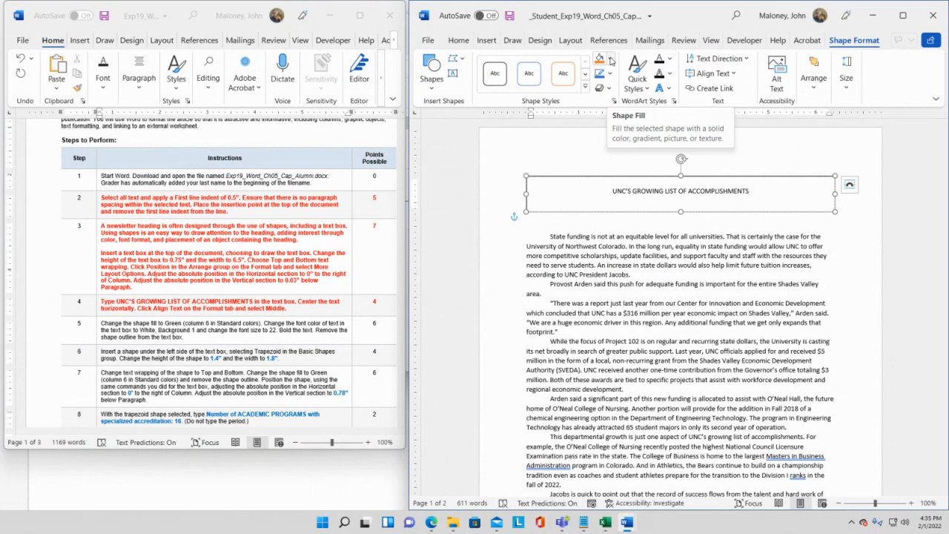
left_click(611, 59)
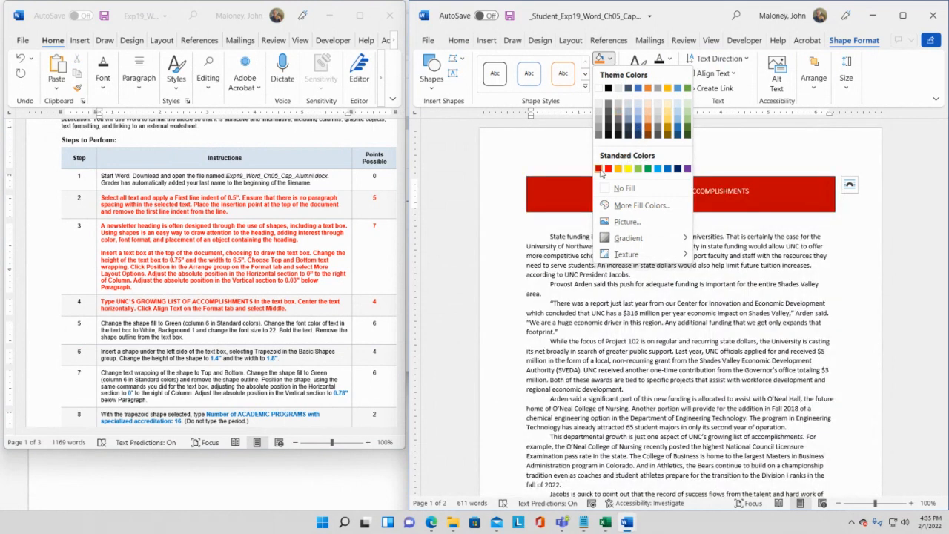
left_click(650, 171)
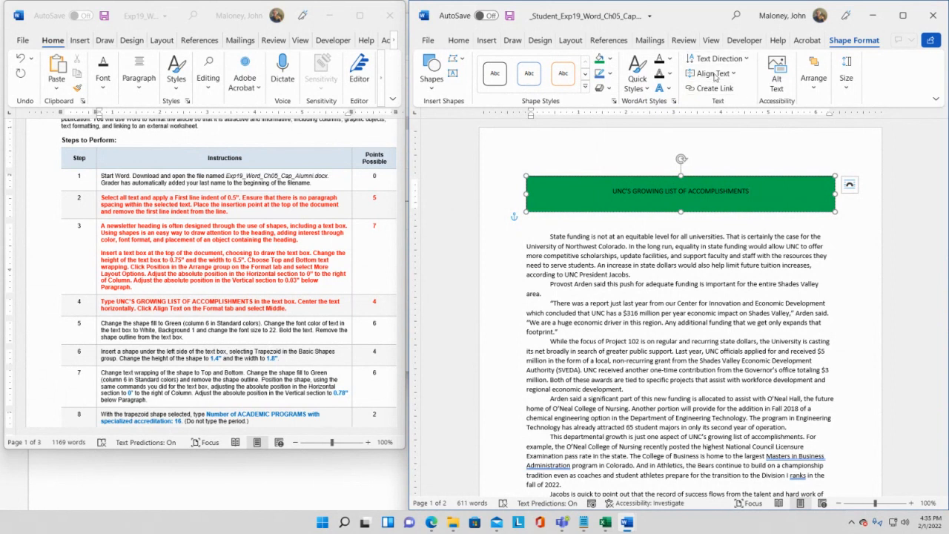
Try to apply the font color White, Background 1 to the heading with the whole text box selected
left_click(457, 42)
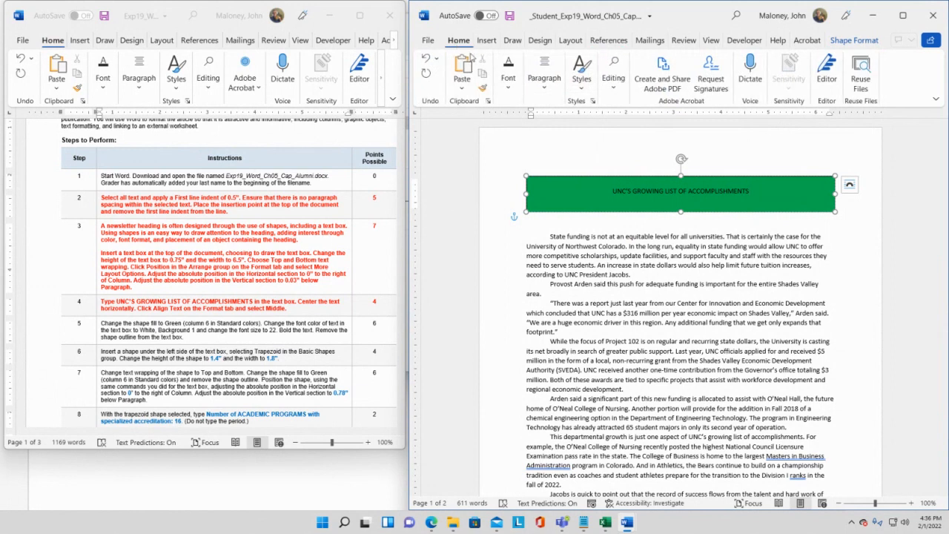
left_click(509, 89)
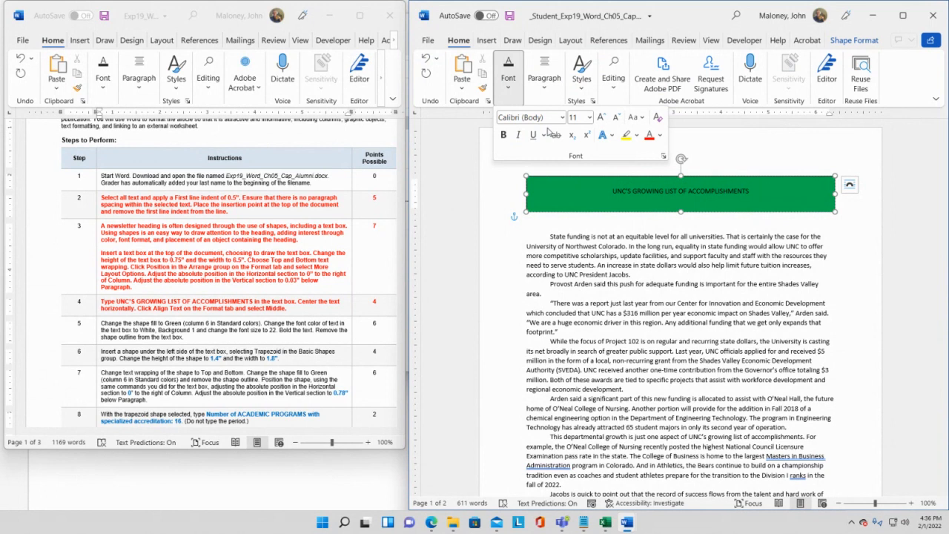
left_click(661, 137)
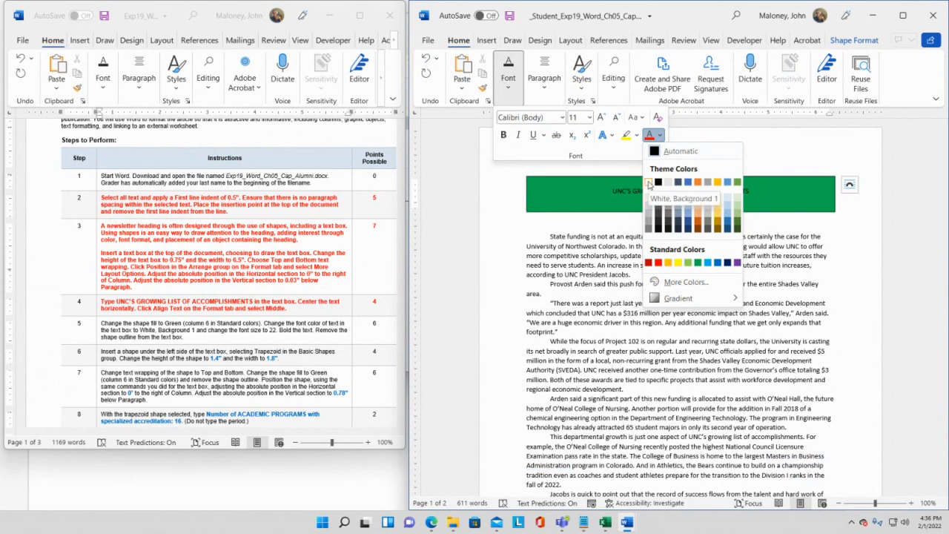
left_click(649, 182)
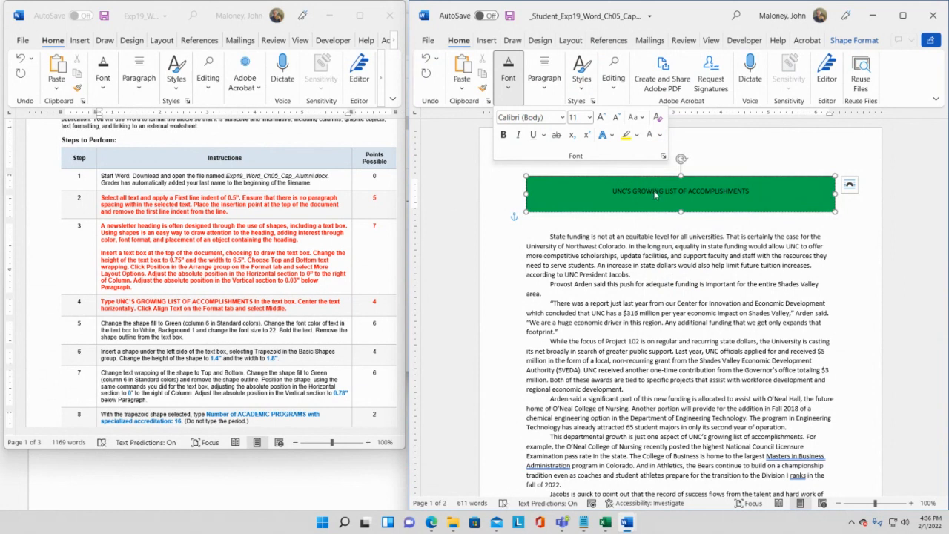
left_click(660, 135)
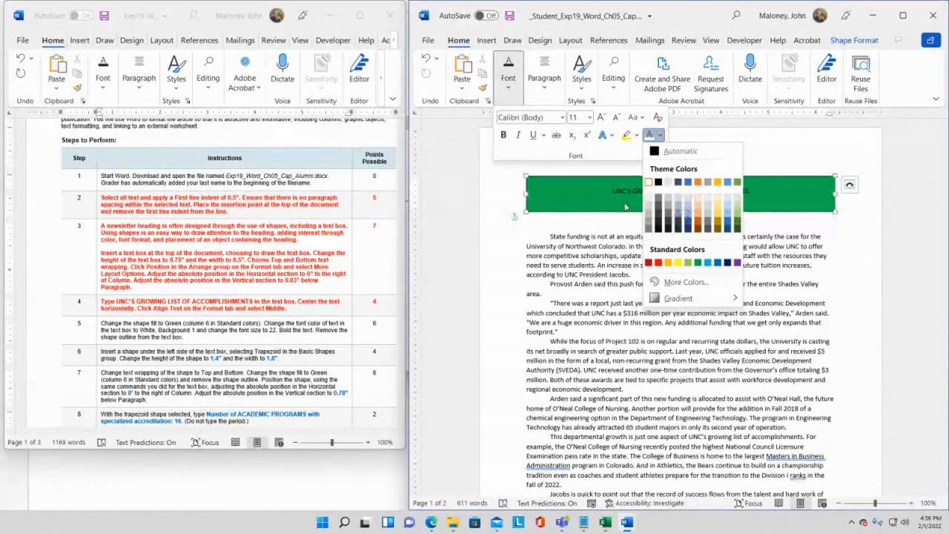
left_click(619, 202)
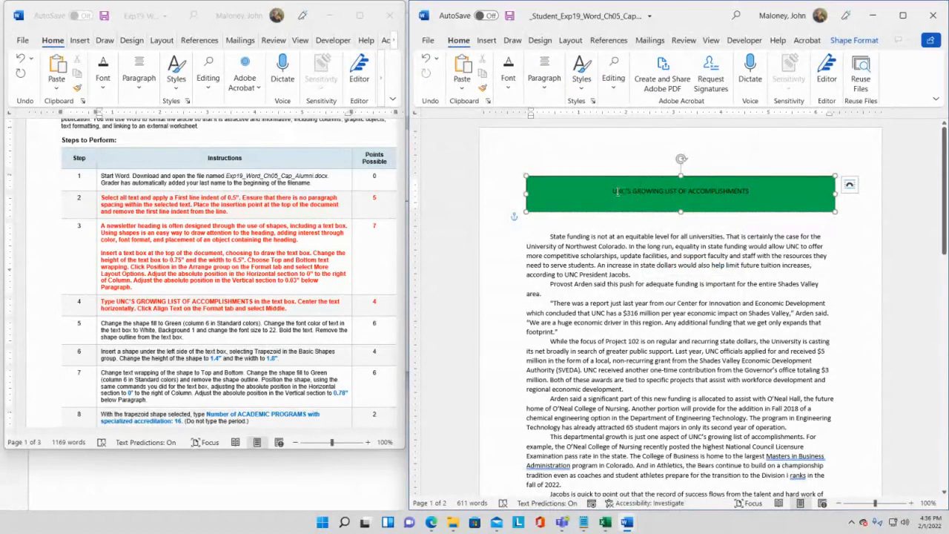
Set the heading text UNC'S GROWING LIST OF ACCOMPLISHMENTS to font size 22 and font color White, Background 1
left_click_drag(614, 191, 749, 189)
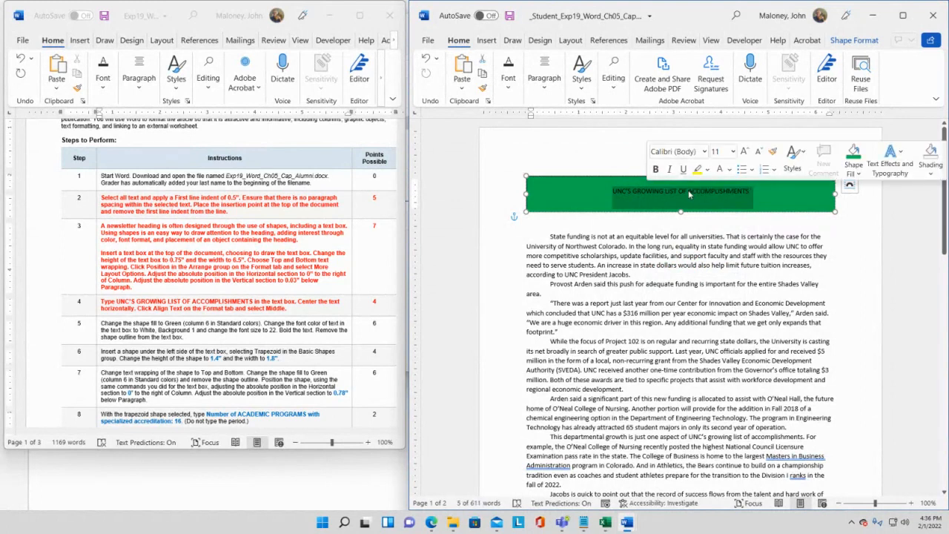
left_click(724, 152)
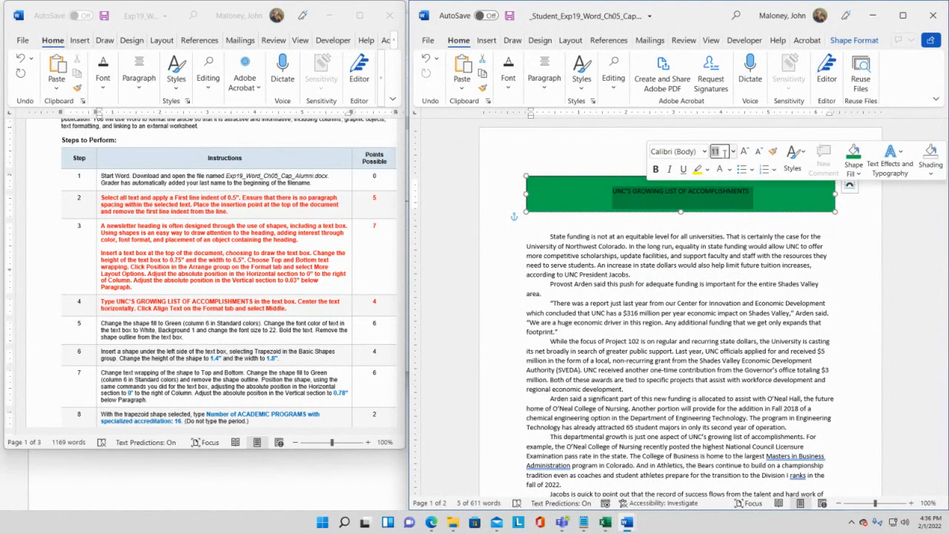
type("22")
key("Return")
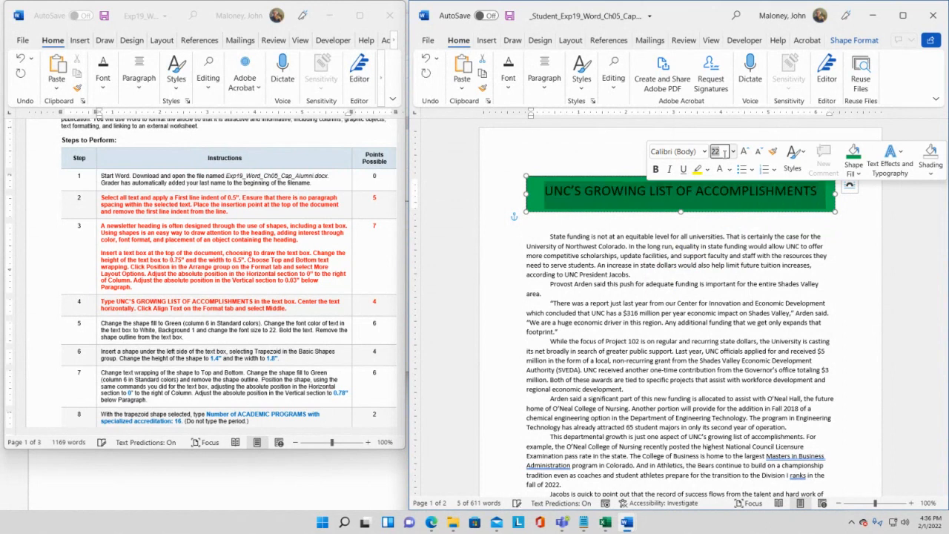
left_click(729, 169)
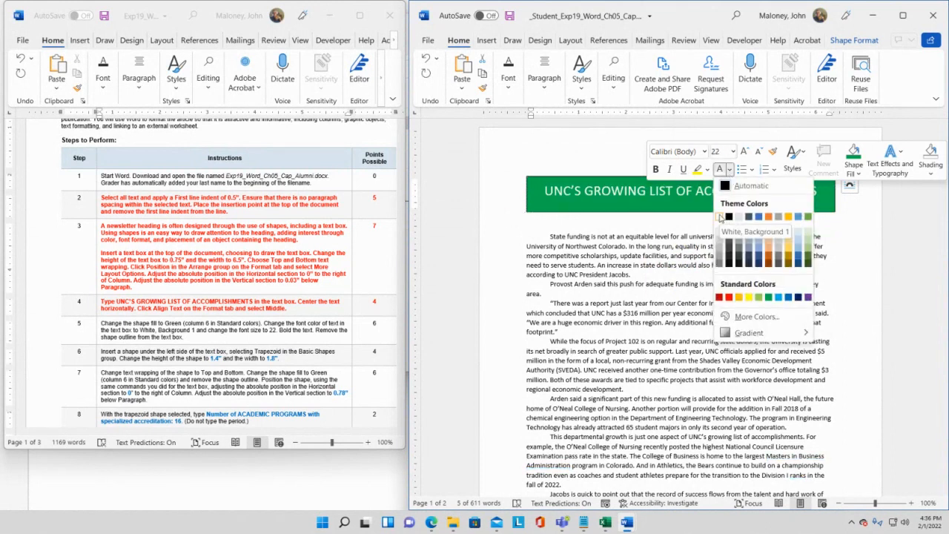
left_click(720, 216)
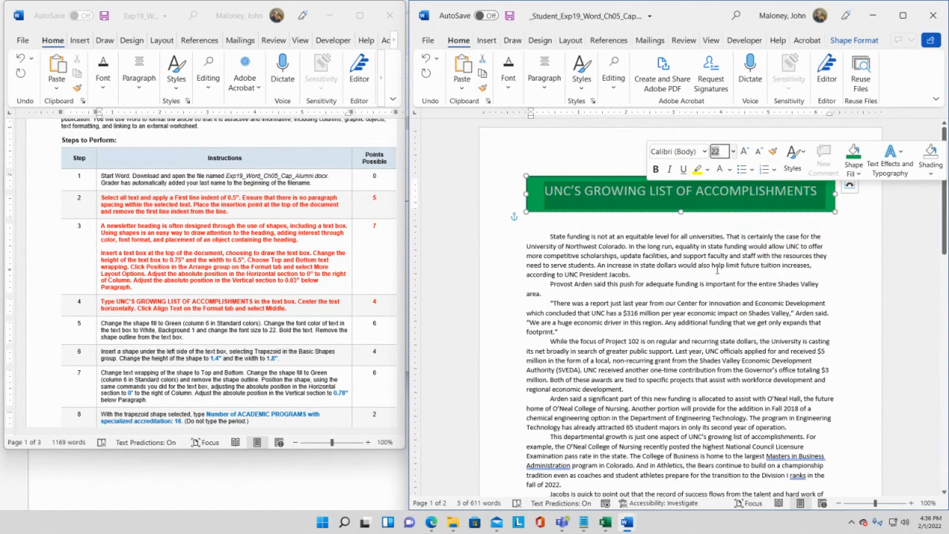
left_click(732, 236)
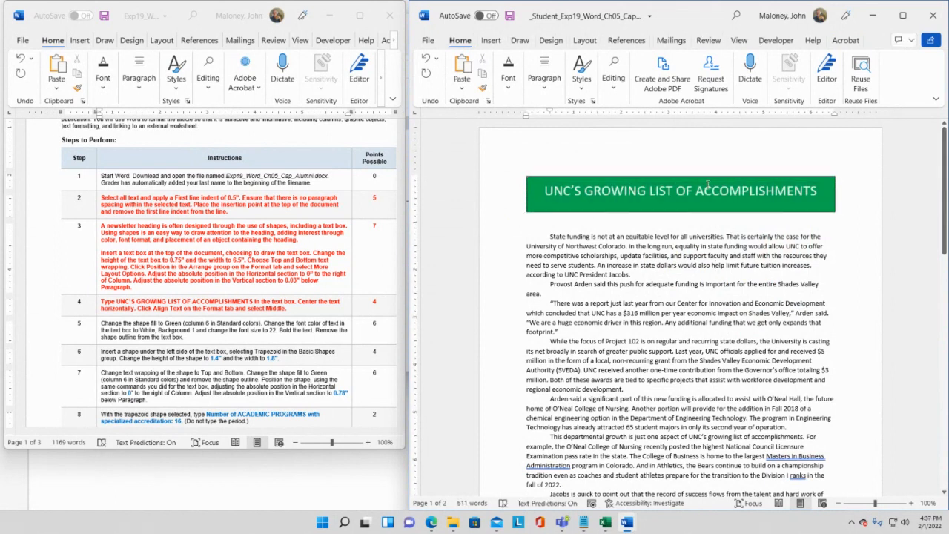
Review the shape fill and font color options applied to the heading text box against the step 5 instructions
left_click(751, 199)
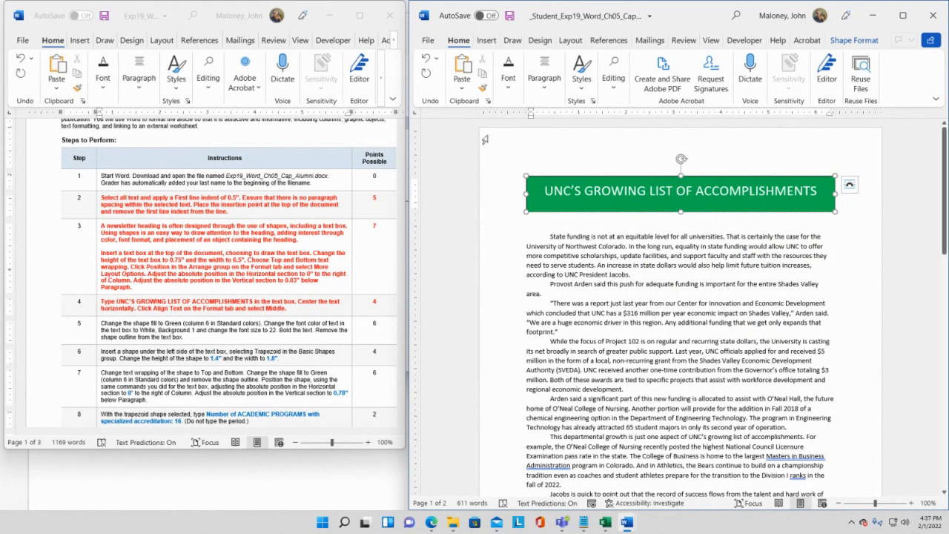
left_click(688, 179)
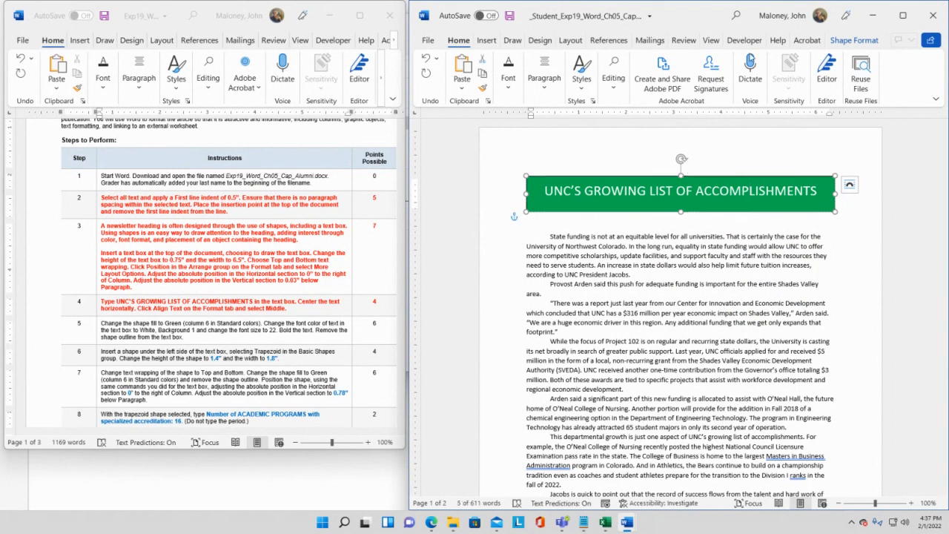
left_click(853, 45)
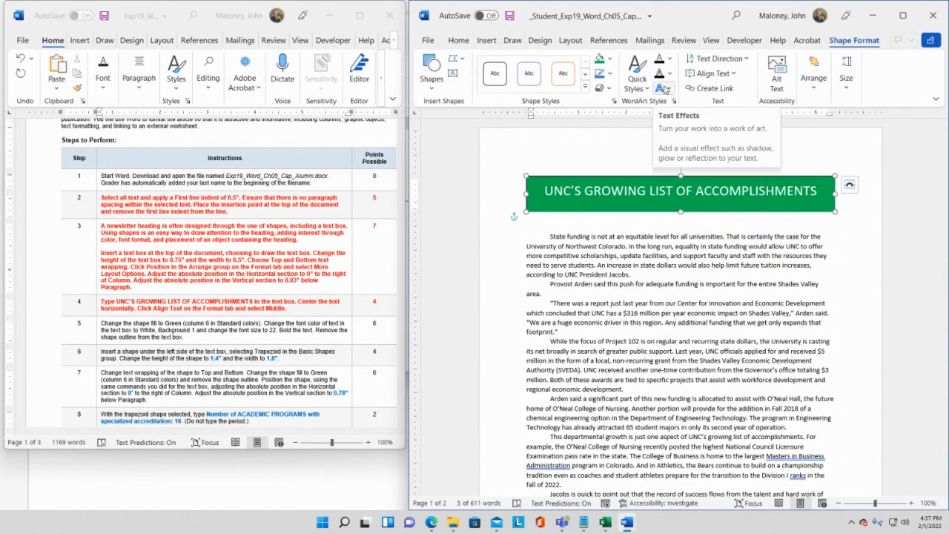
left_click(609, 59)
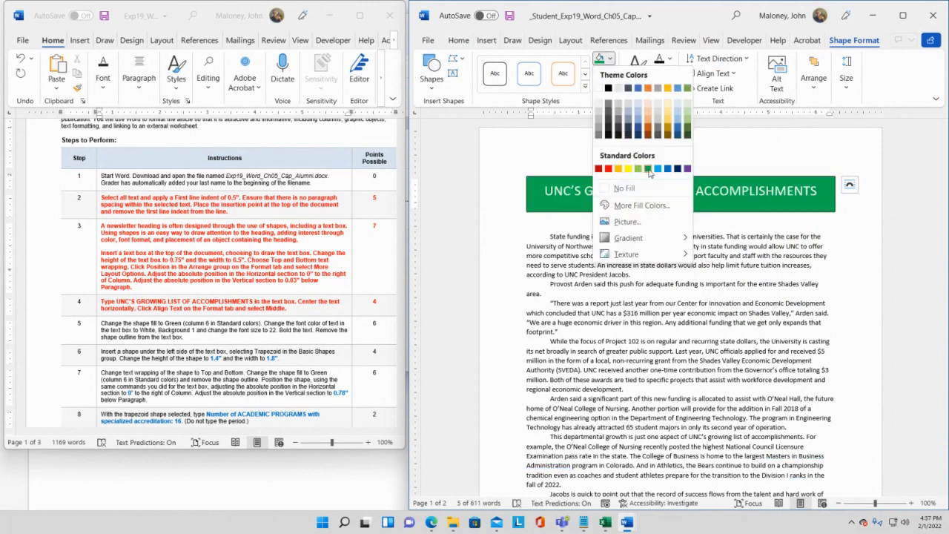
left_click(677, 17)
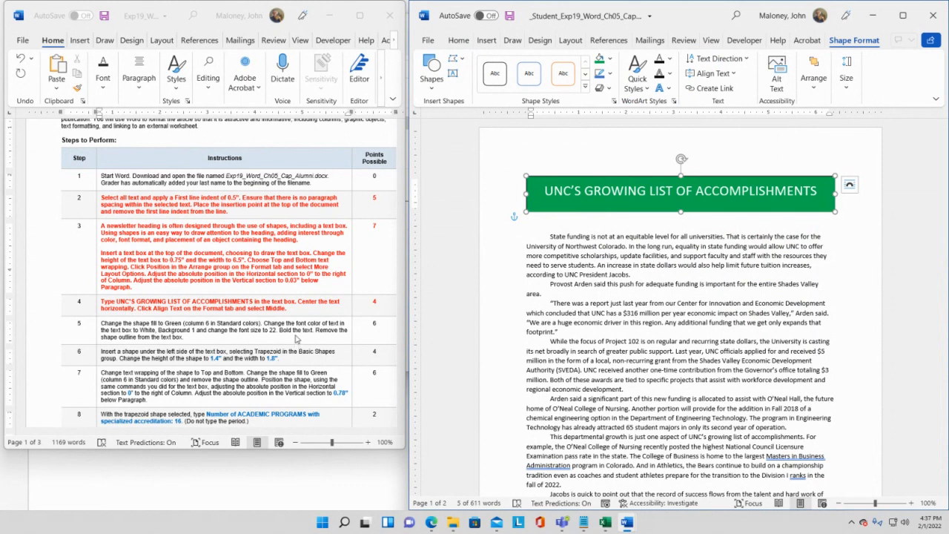
left_click(457, 41)
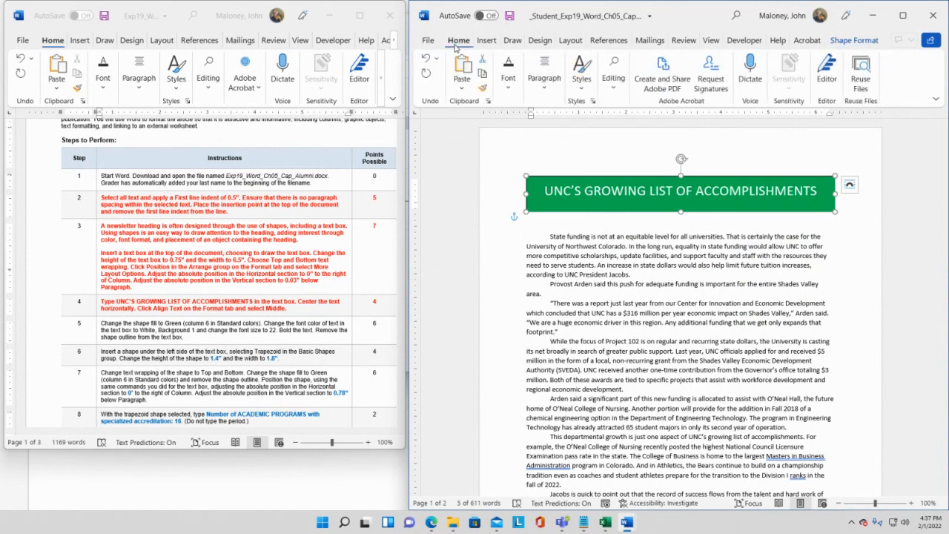
left_click(508, 87)
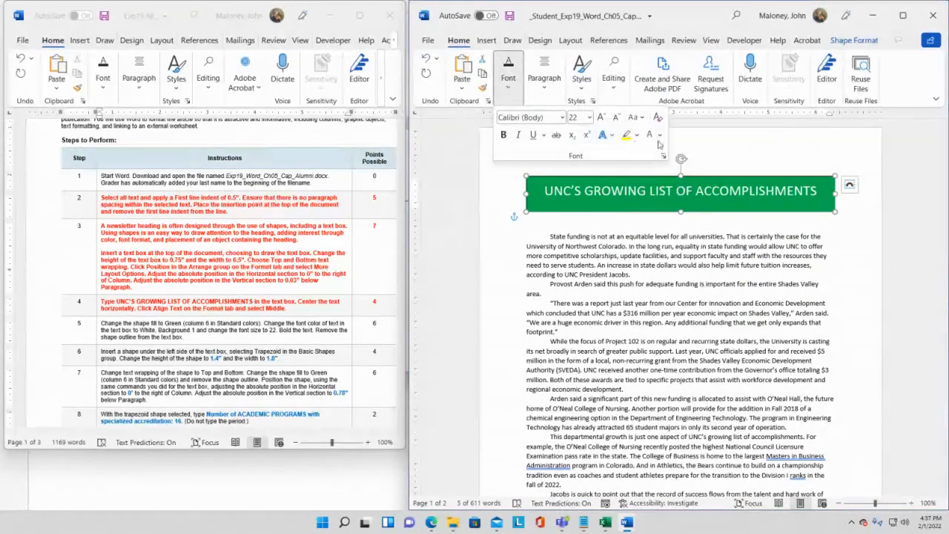
left_click(661, 137)
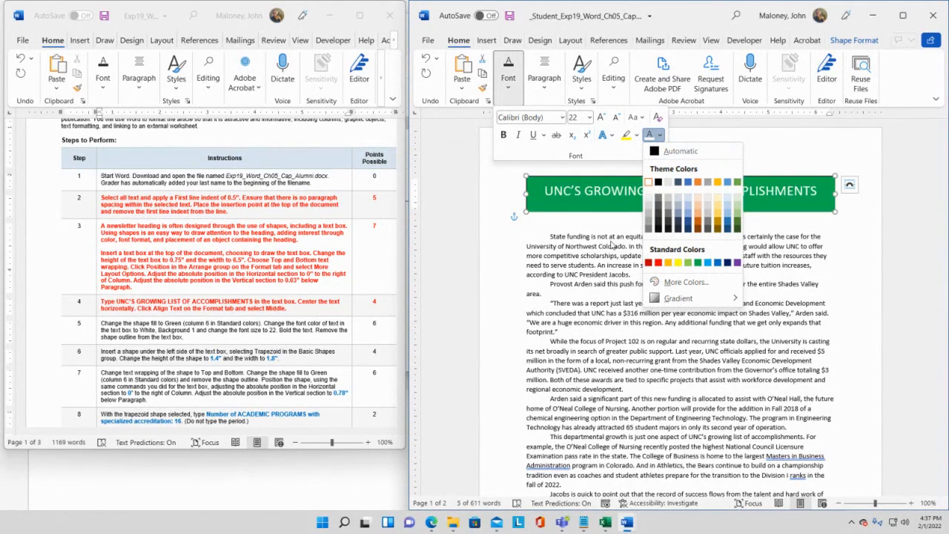
left_click(613, 245)
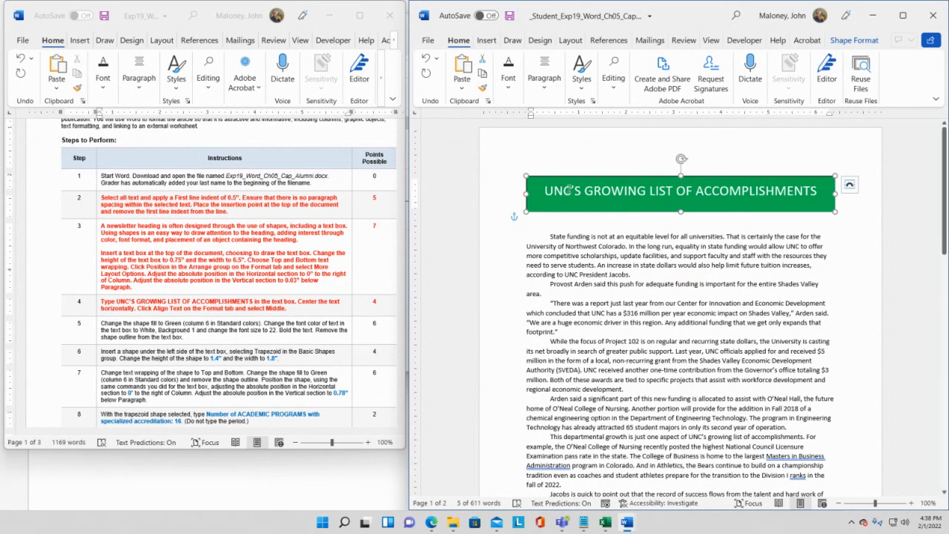
Bold the entire heading text in the green text box
left_click_drag(544, 186, 822, 191)
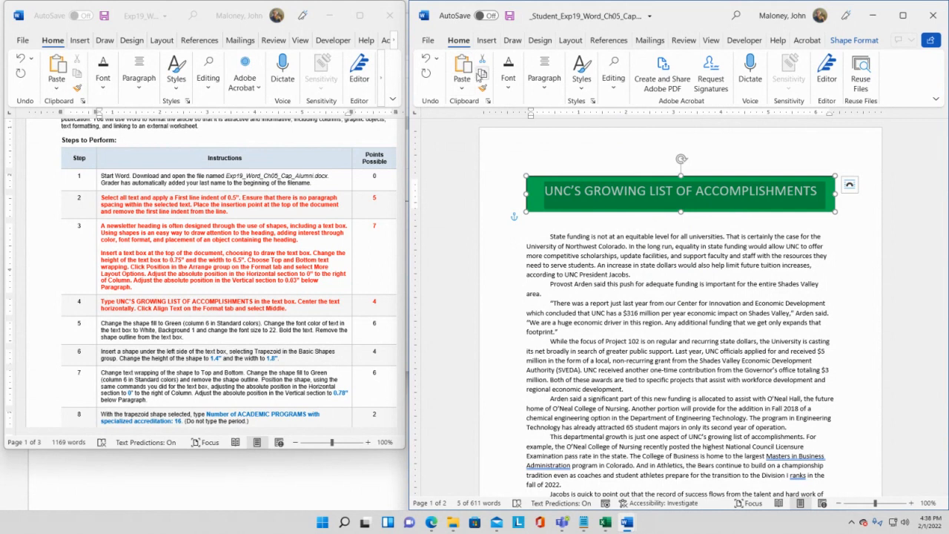
left_click(508, 74)
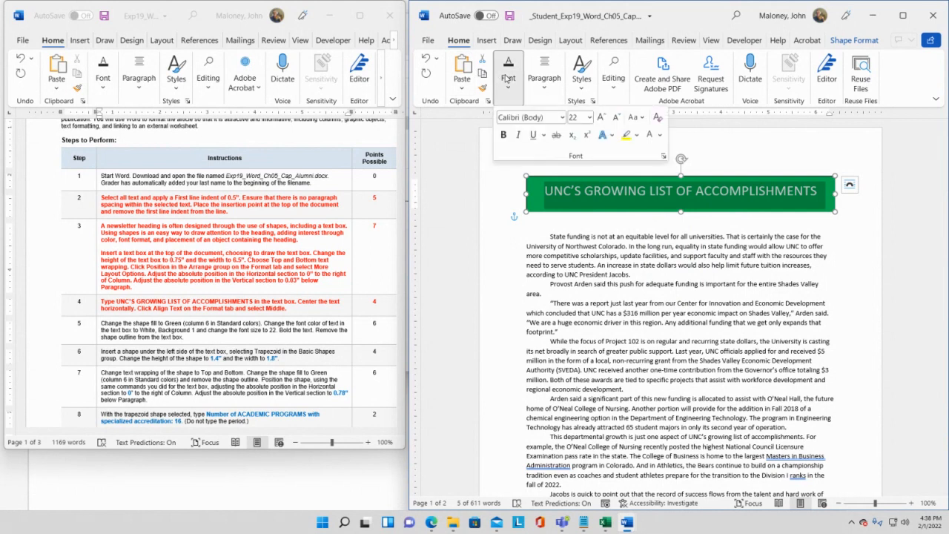
left_click(504, 137)
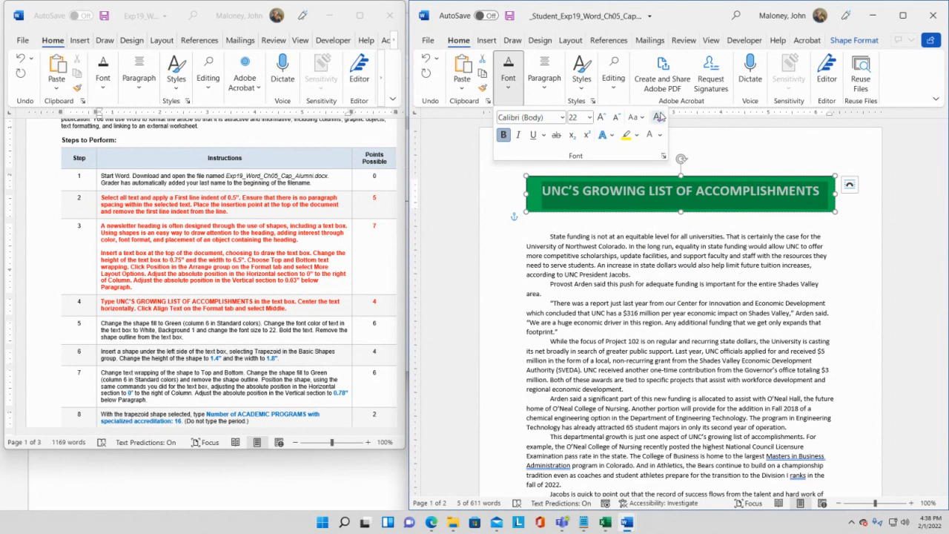
Remove the shape outline from the heading text box with No Outline and save the student document
left_click(853, 41)
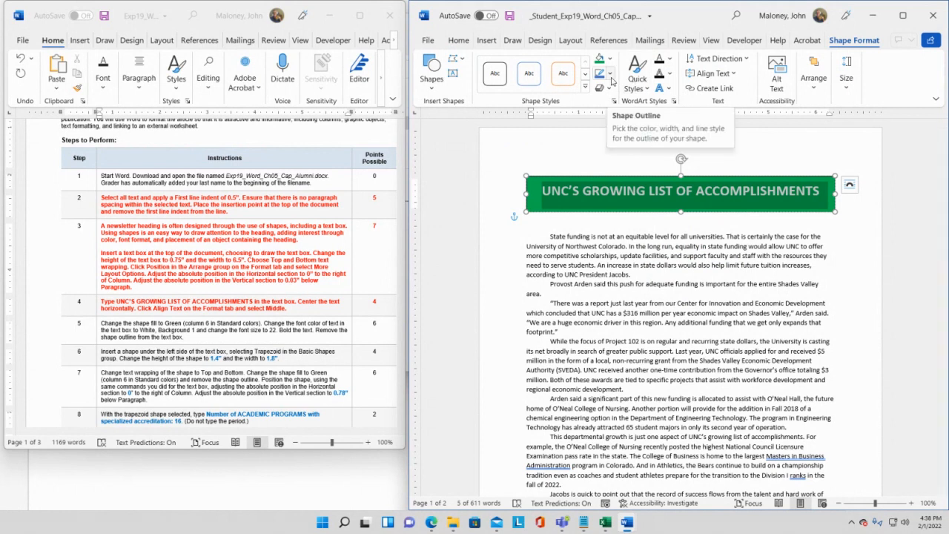
left_click(596, 202)
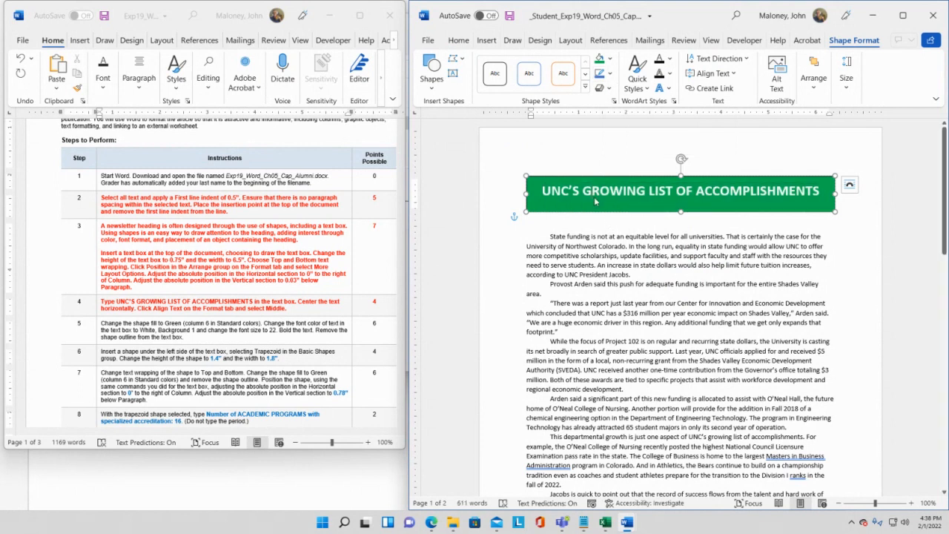
left_click(600, 177)
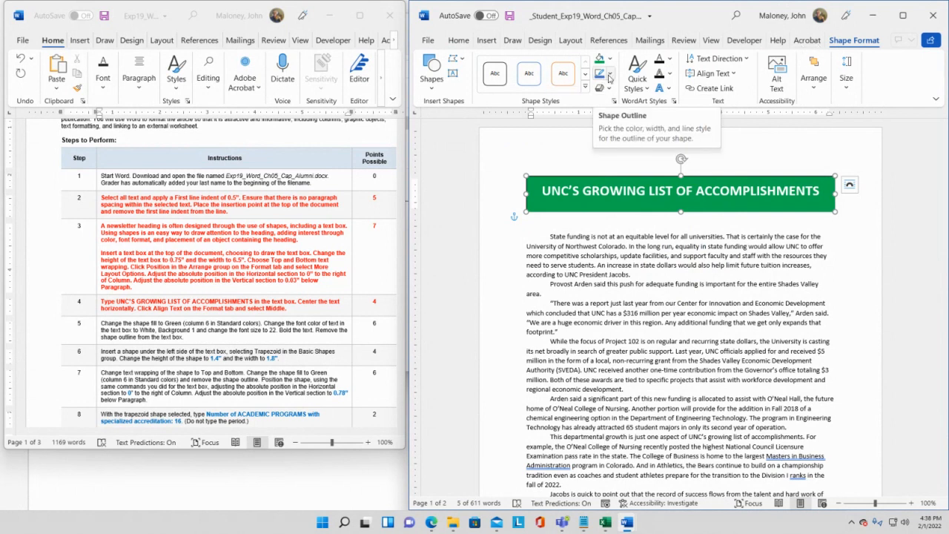
left_click(611, 76)
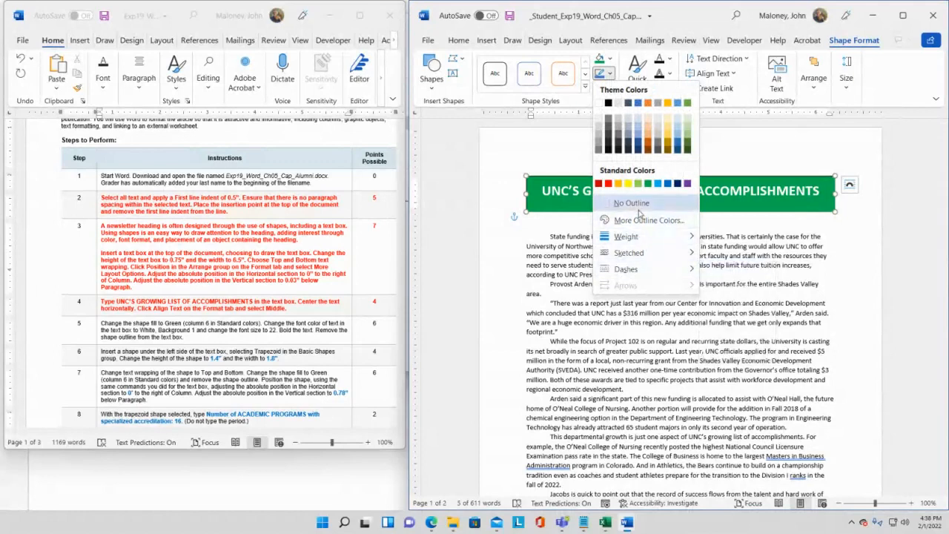
left_click(639, 206)
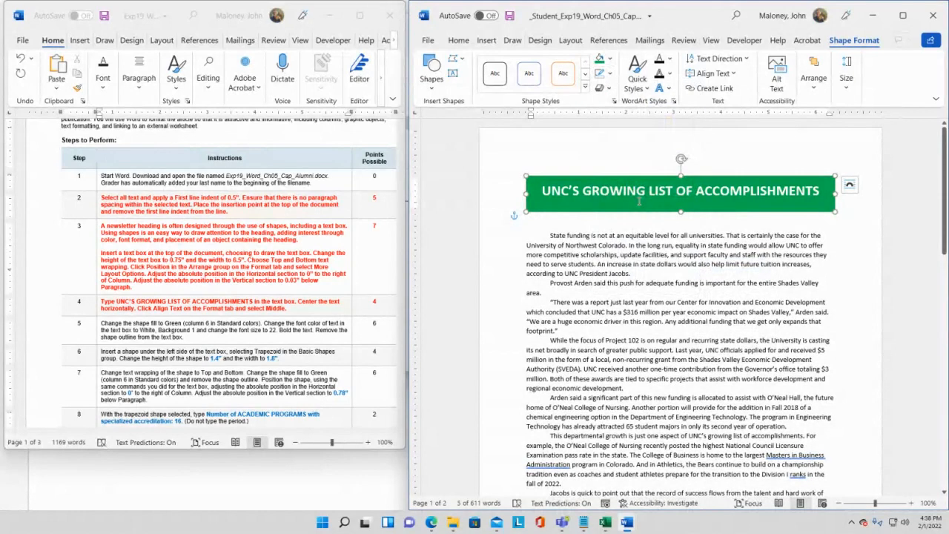
left_click(638, 239)
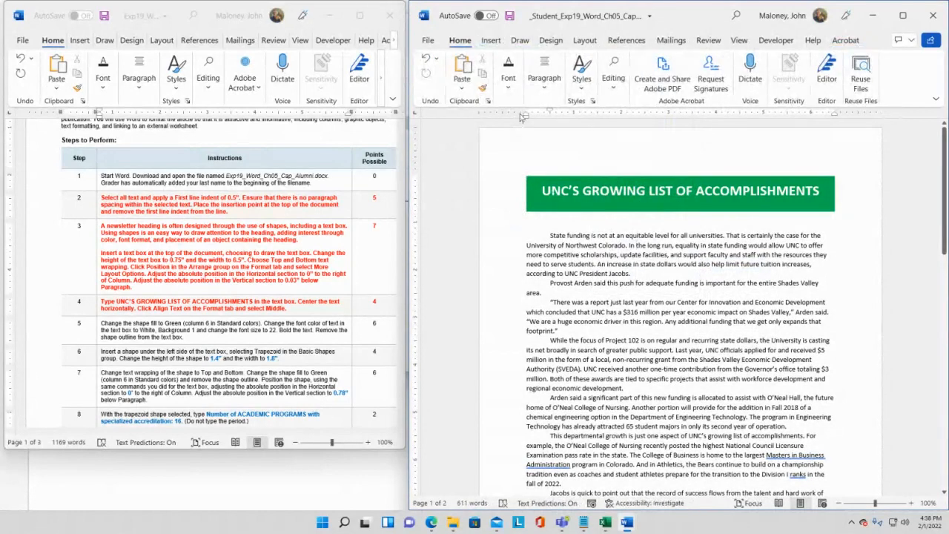
left_click(510, 16)
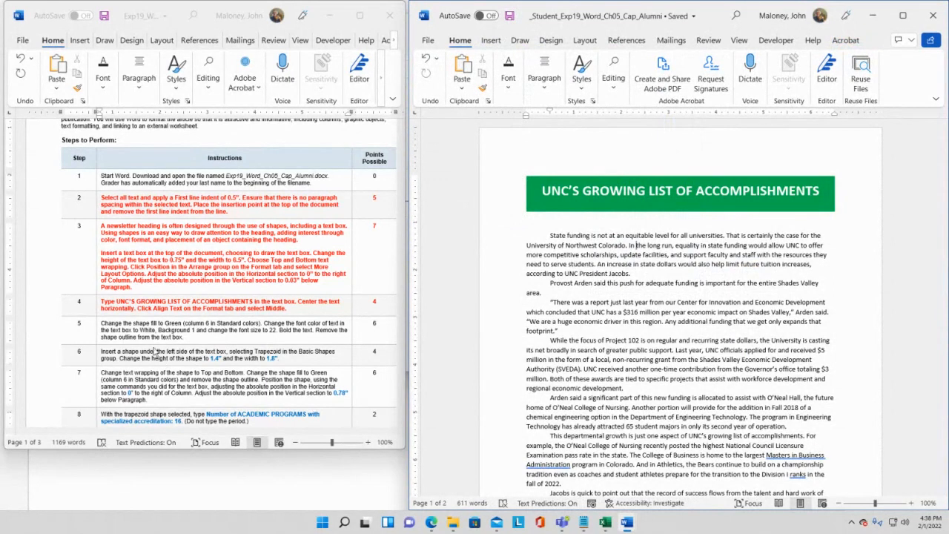
Mark step 5 as completed in the instructions table by making its entire row text bold and red
left_click(105, 323)
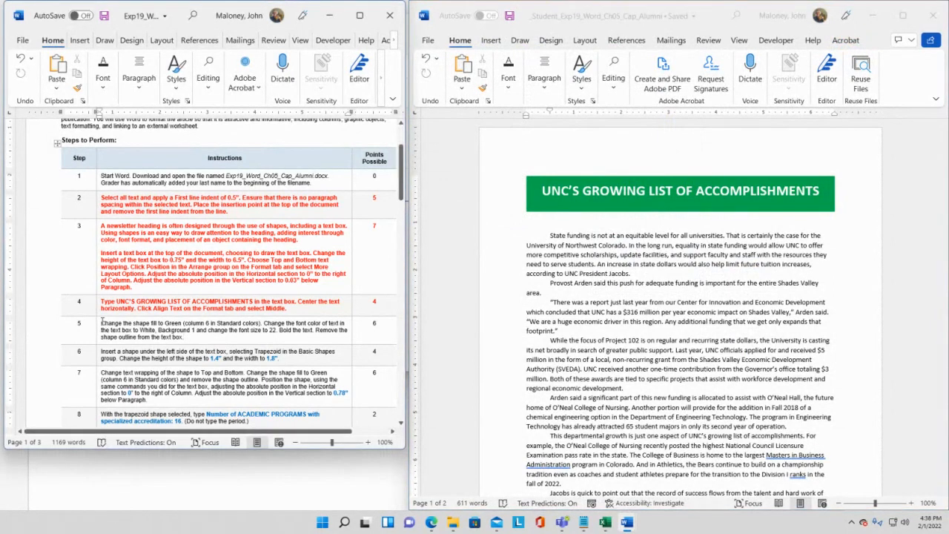
left_click_drag(105, 323, 376, 323)
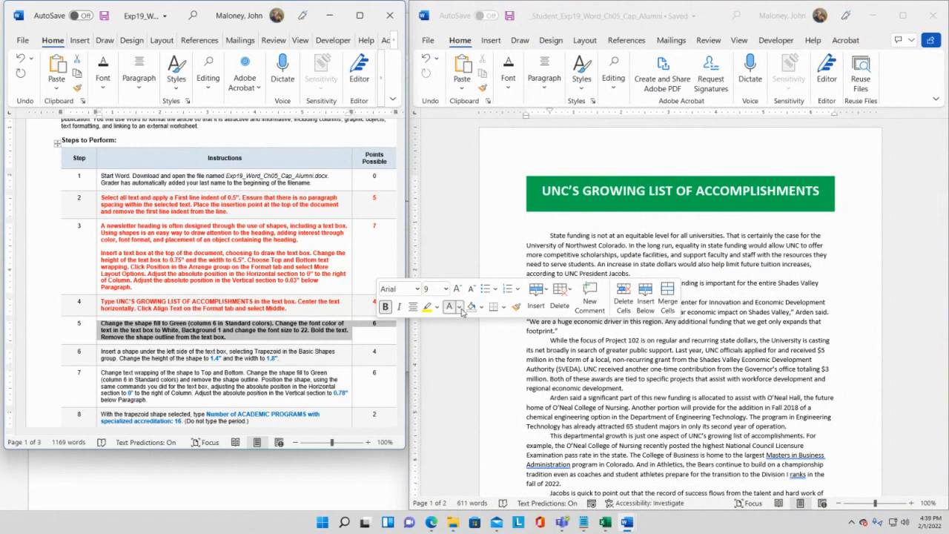
left_click(459, 307)
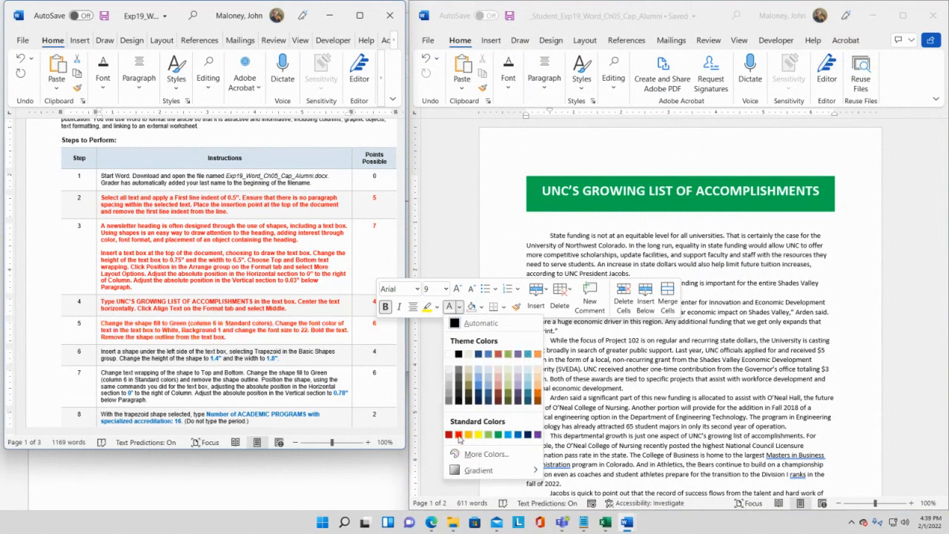
left_click(459, 437)
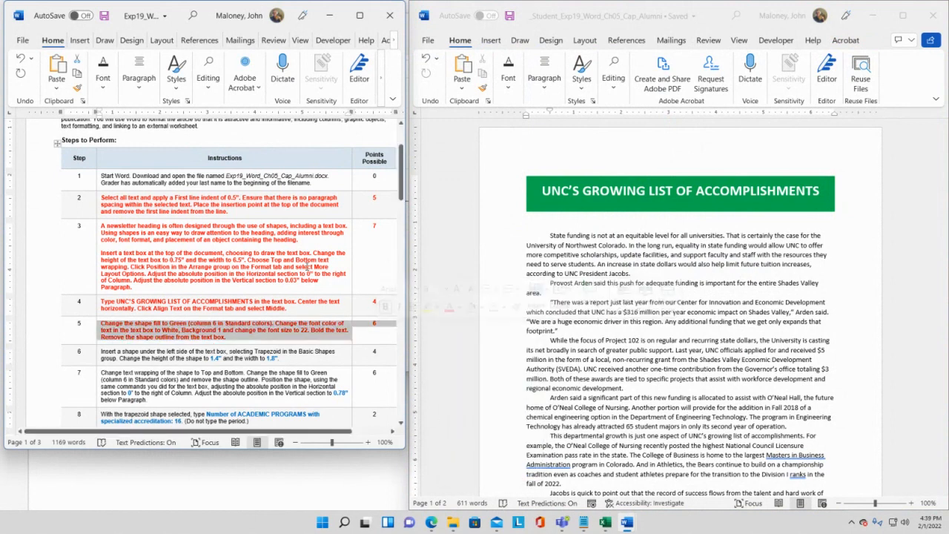
left_click(230, 337)
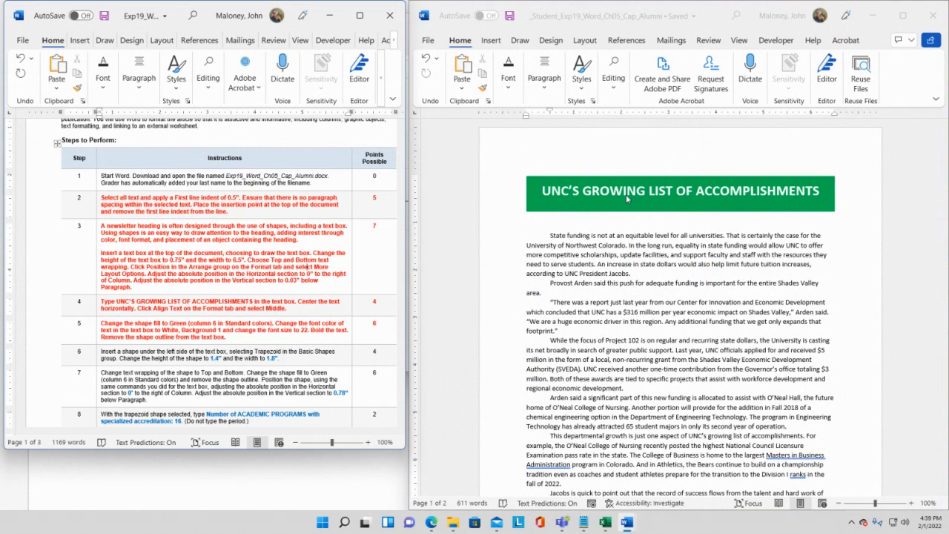
Review the shape outline options for the green heading text box, including No Outline, without changing the outline
left_click(704, 175)
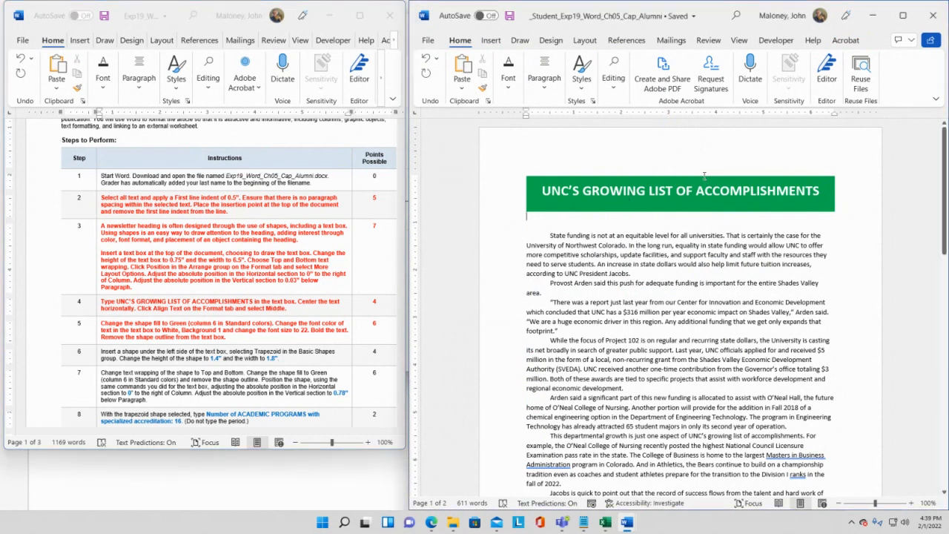
left_click(705, 176)
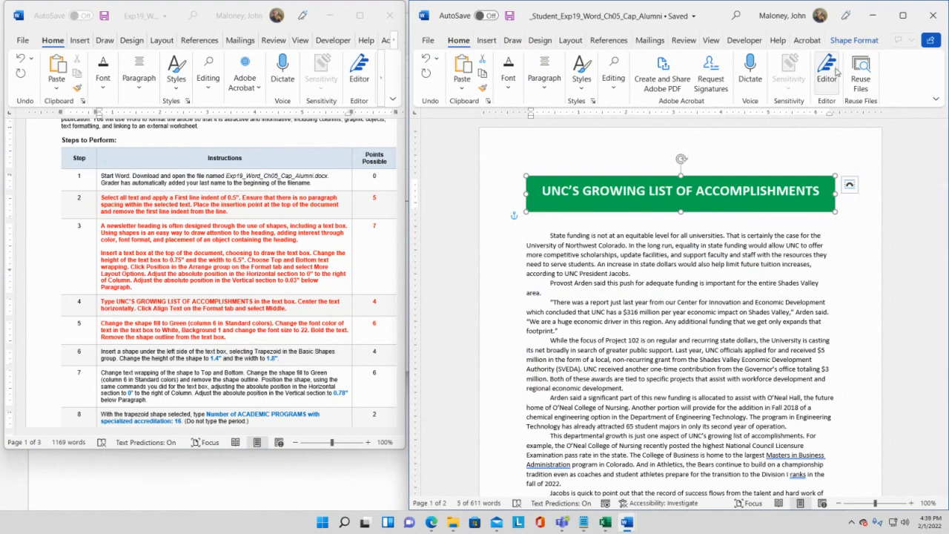
left_click(850, 40)
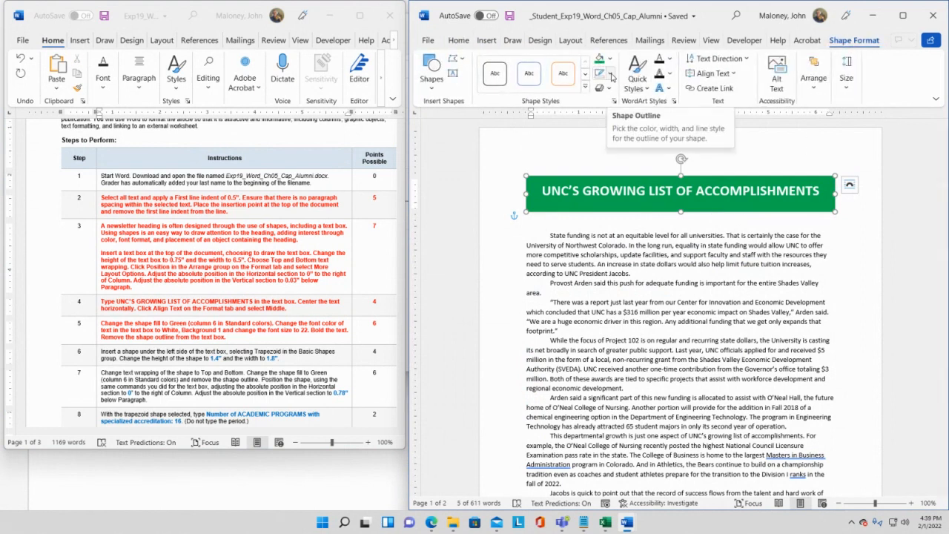
left_click(610, 75)
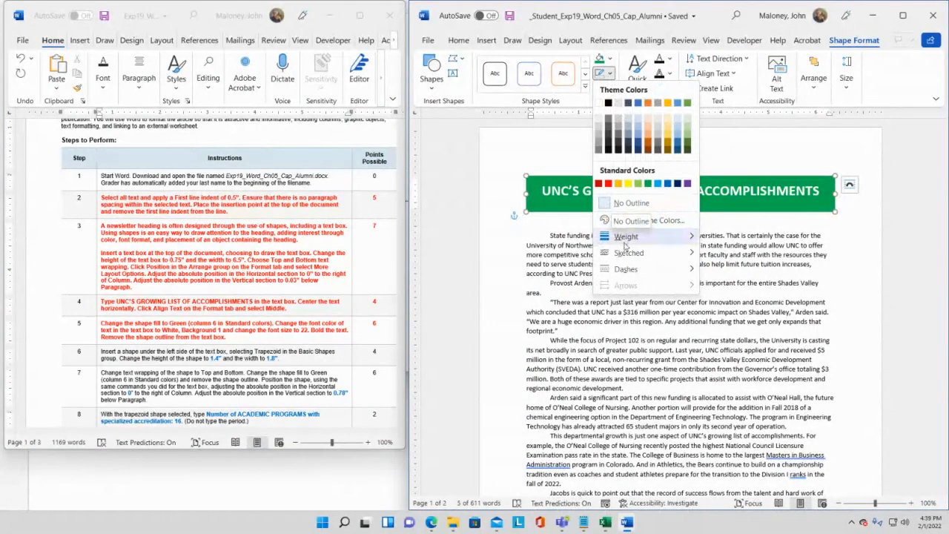
mouse_move(624, 243)
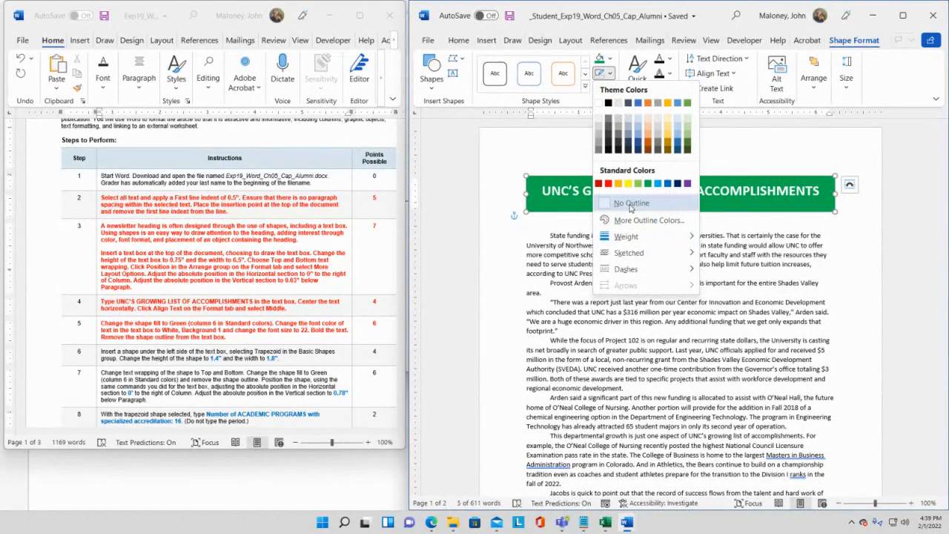
left_click(707, 9)
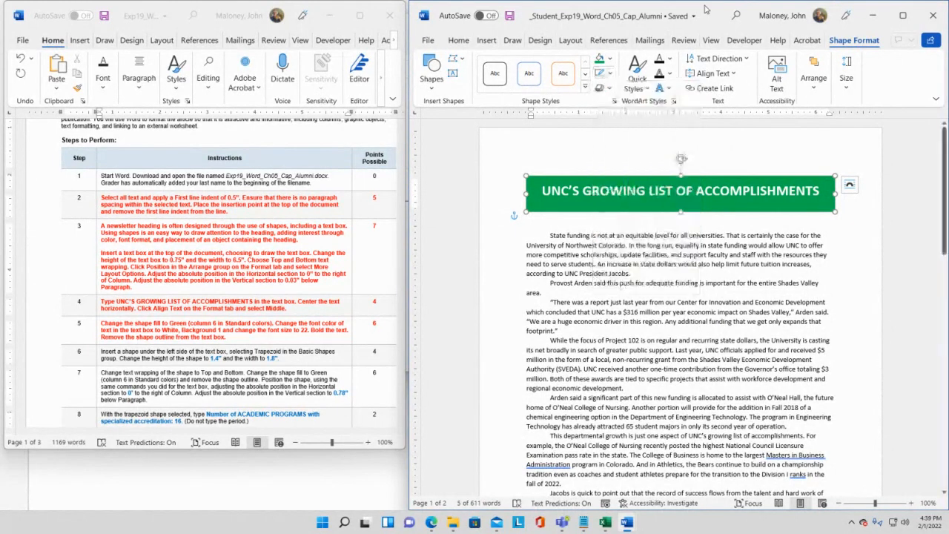
left_click(690, 235)
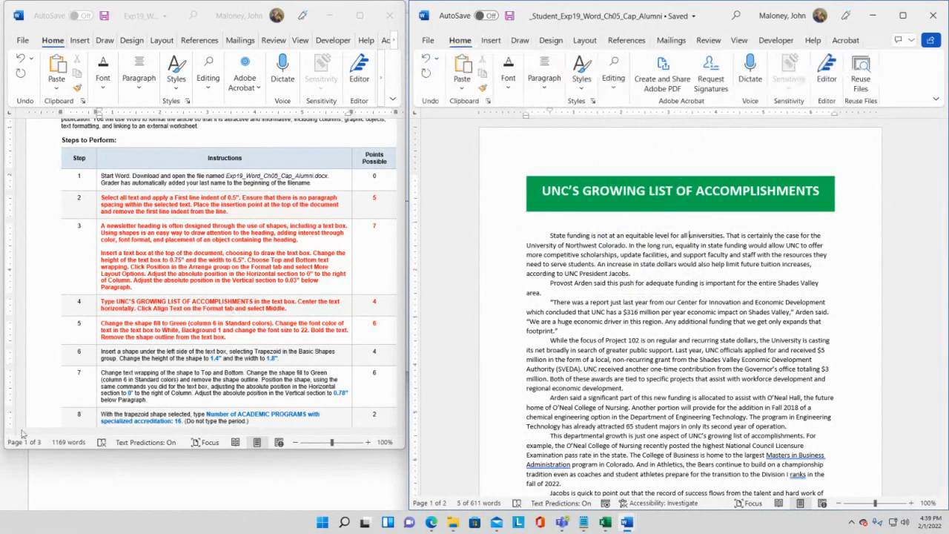
Read steps 6 to 9 of the instructions on inserting, formatting and duplicating the Trapezoid shape
scroll(226, 313, "down", 1)
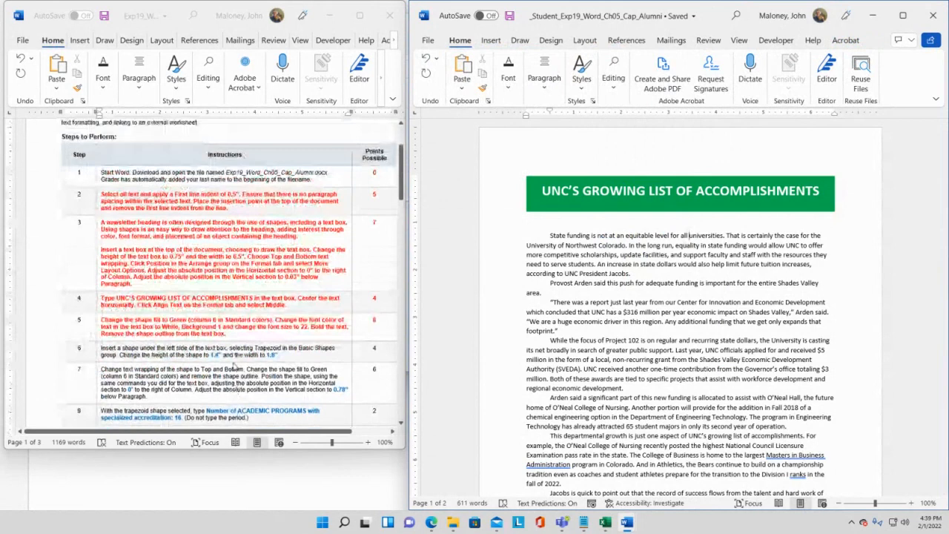
scroll(236, 371, "up", 2)
scroll(241, 375, "down", 5)
scroll(244, 375, "down", 5)
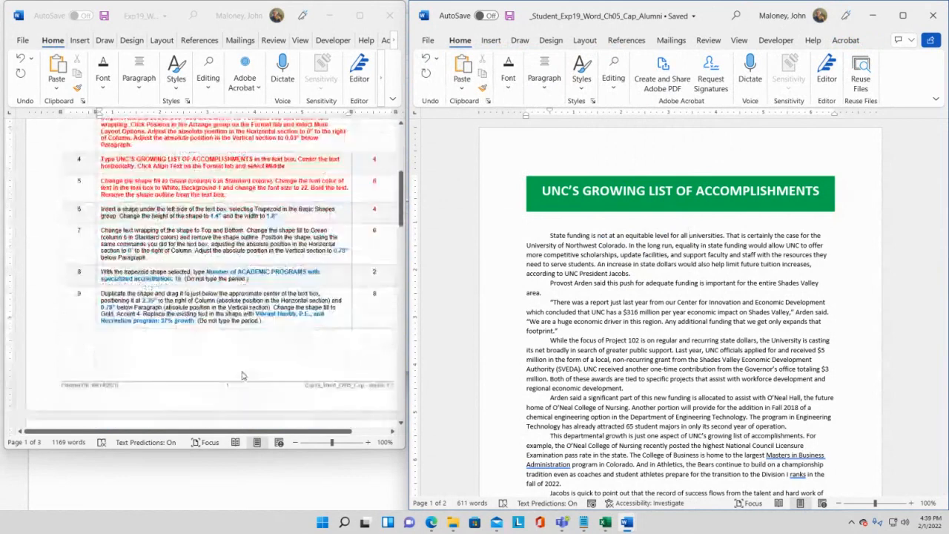
Draw a Trapezoid basic shape about 1.33" high and 1" wide under the left side of the green heading text box
scroll(278, 378, "down", 1)
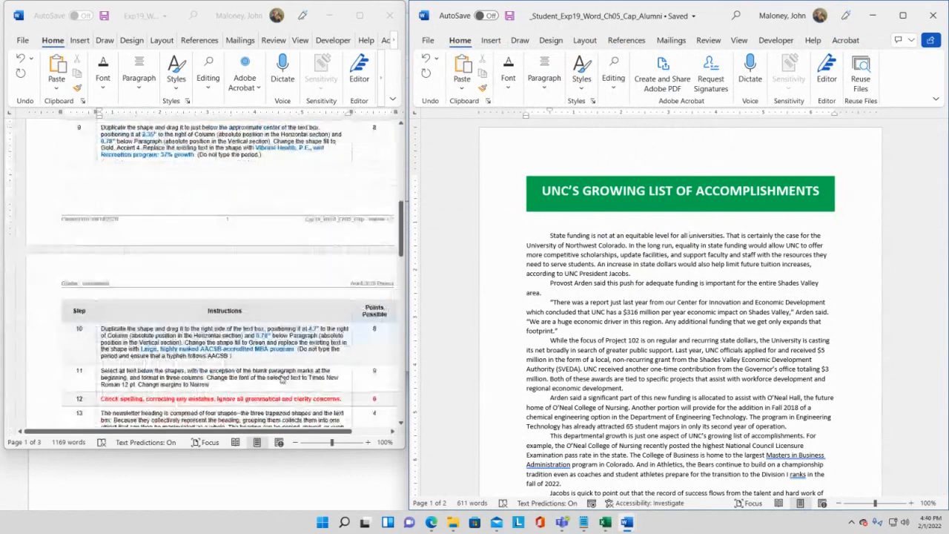
scroll(224, 291, "up", 4)
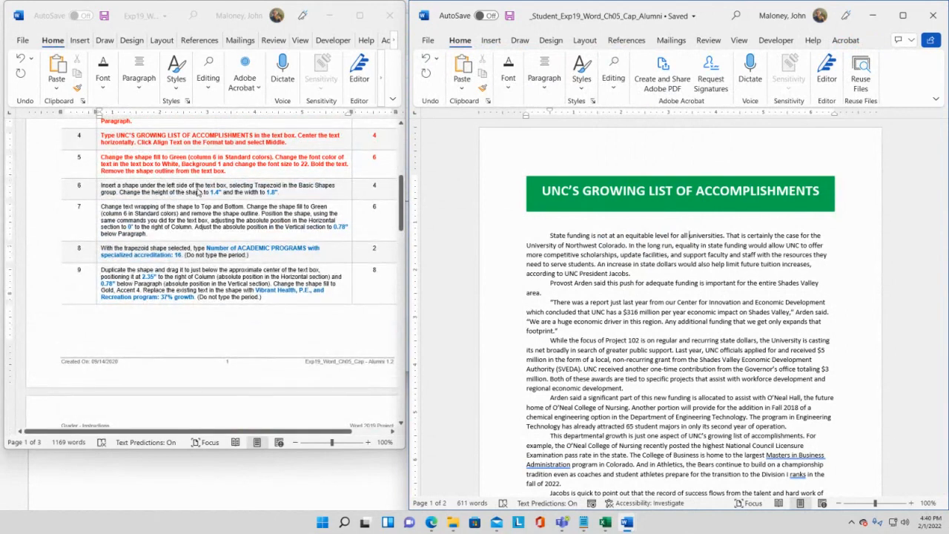
left_click(197, 185)
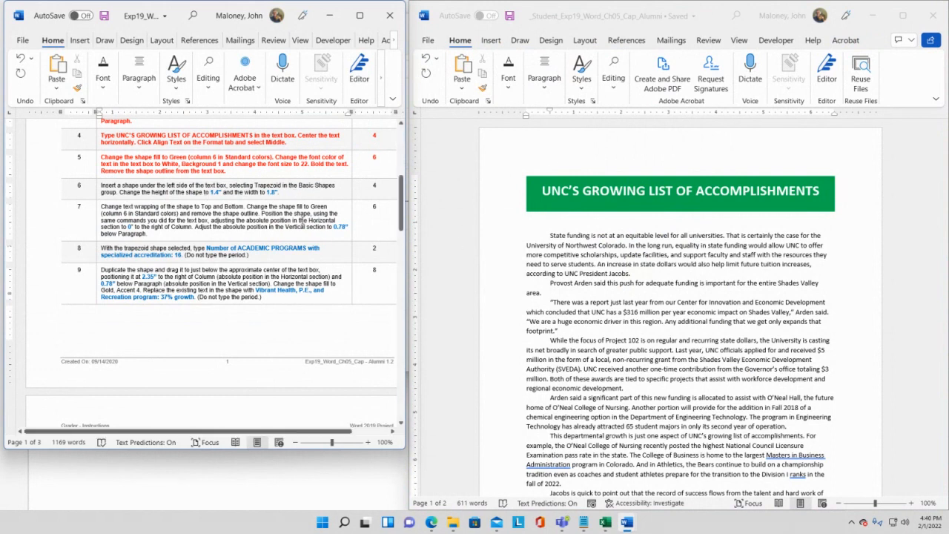
left_click(554, 209)
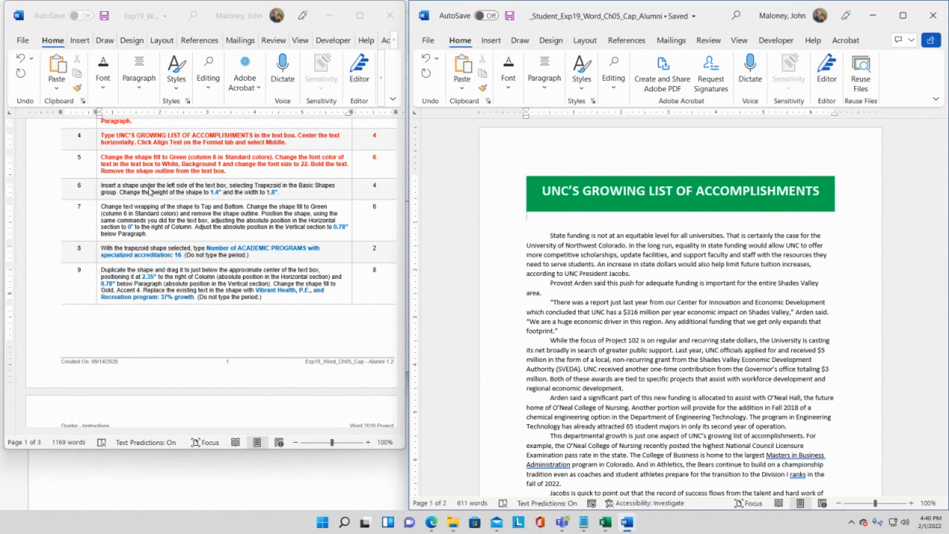
left_click(492, 41)
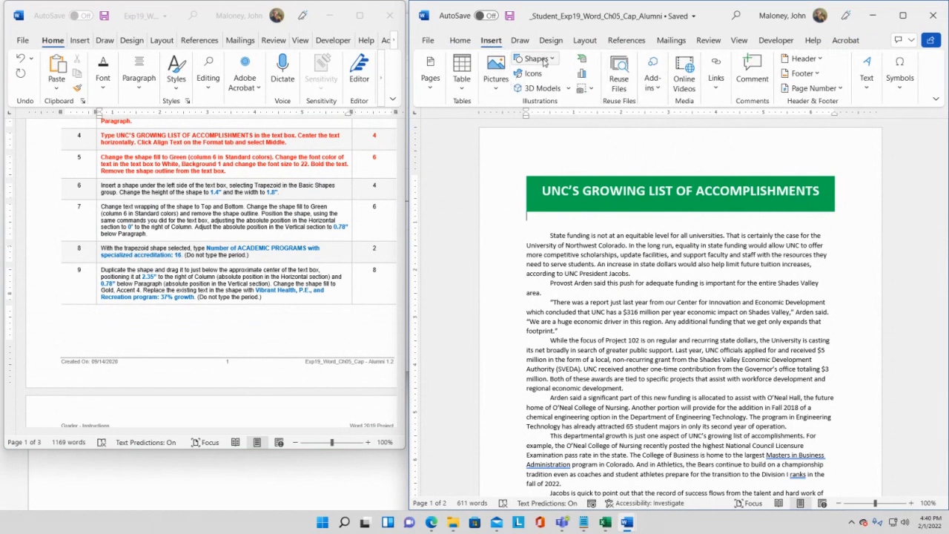
left_click(555, 59)
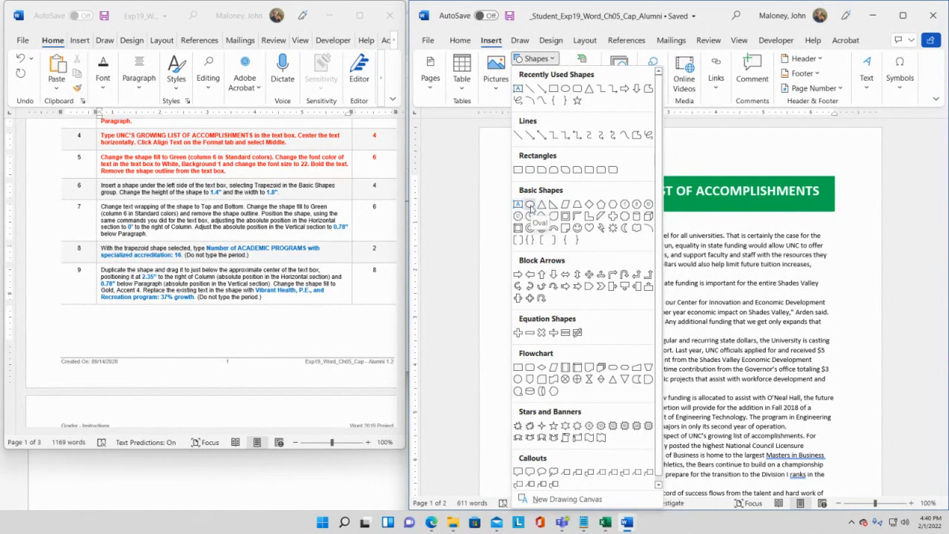
left_click(577, 206)
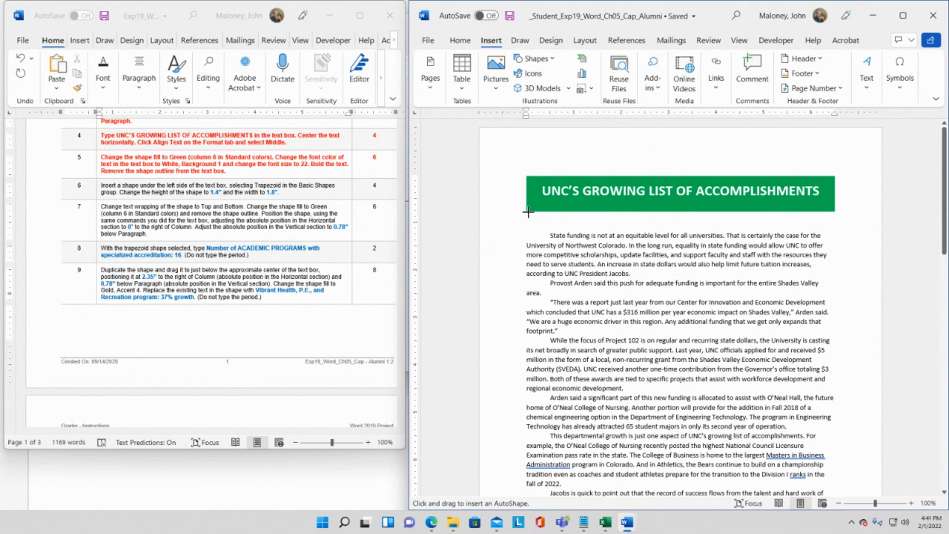
left_click_drag(527, 213, 575, 275)
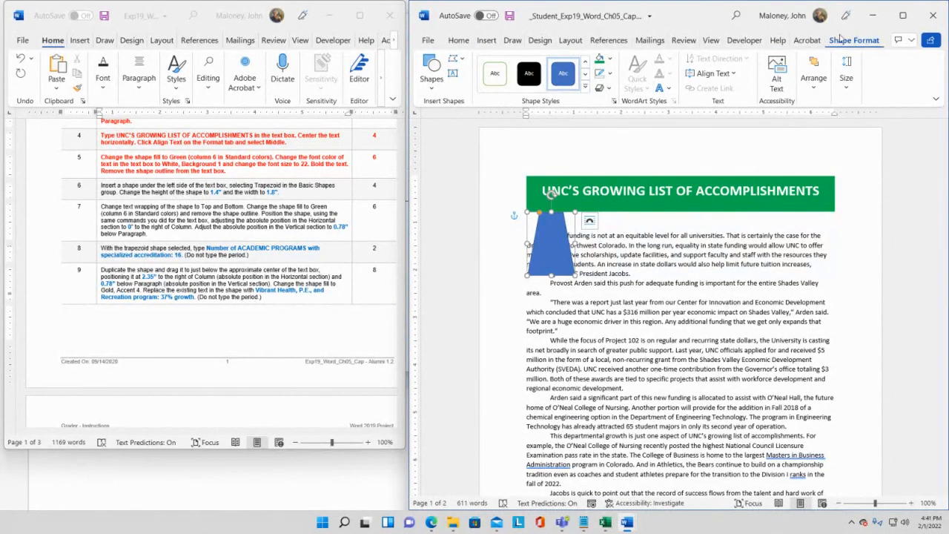
Set the trapezoid's height to 1.4" and its width to 1.8"
left_click(852, 92)
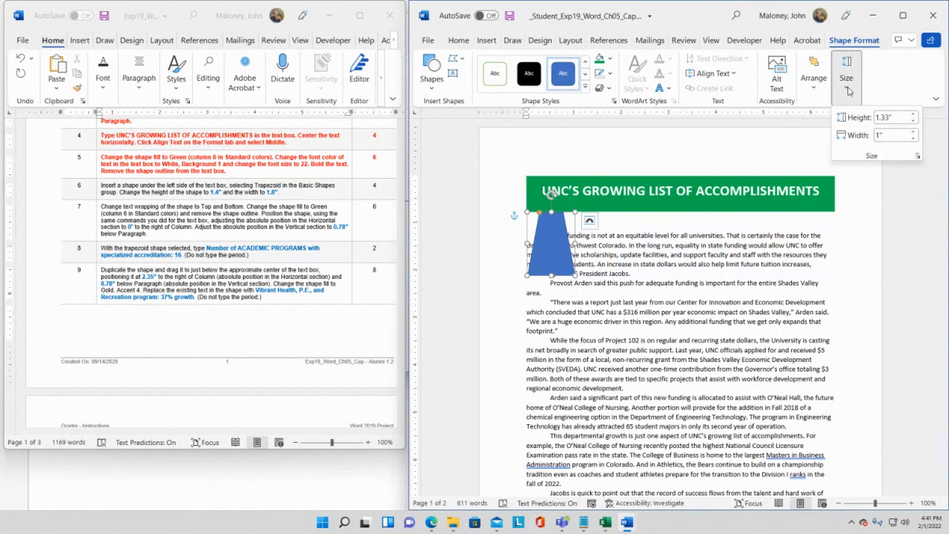
left_click(889, 118)
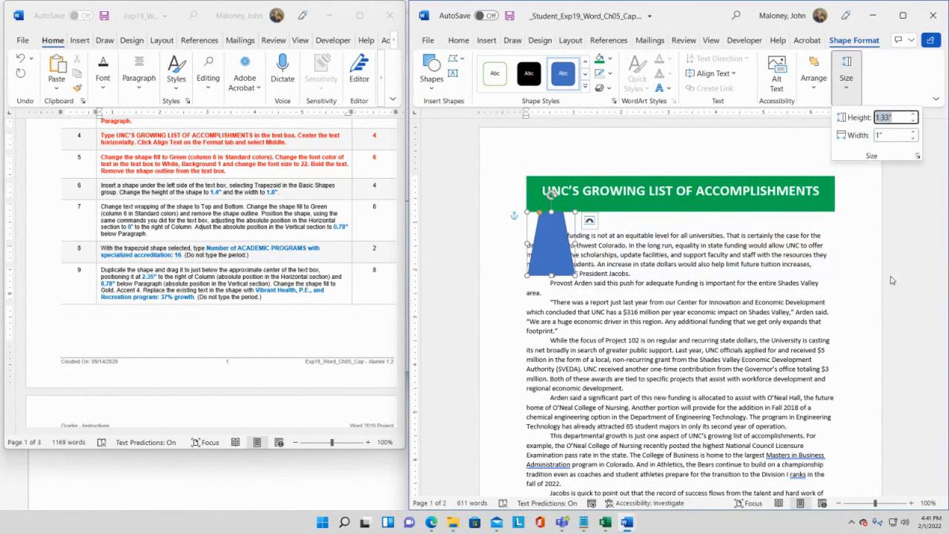
type("1.40")
key("Tab")
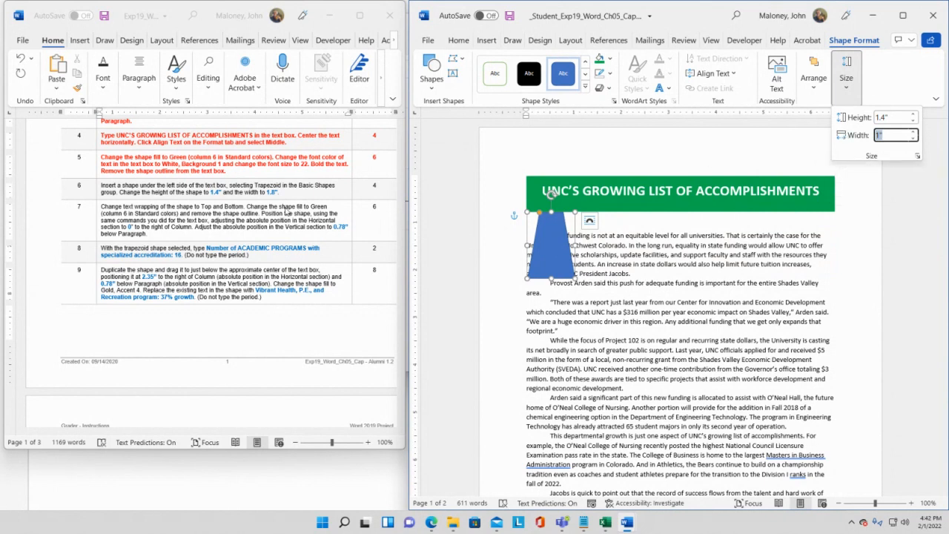
type("1.80")
key("Return")
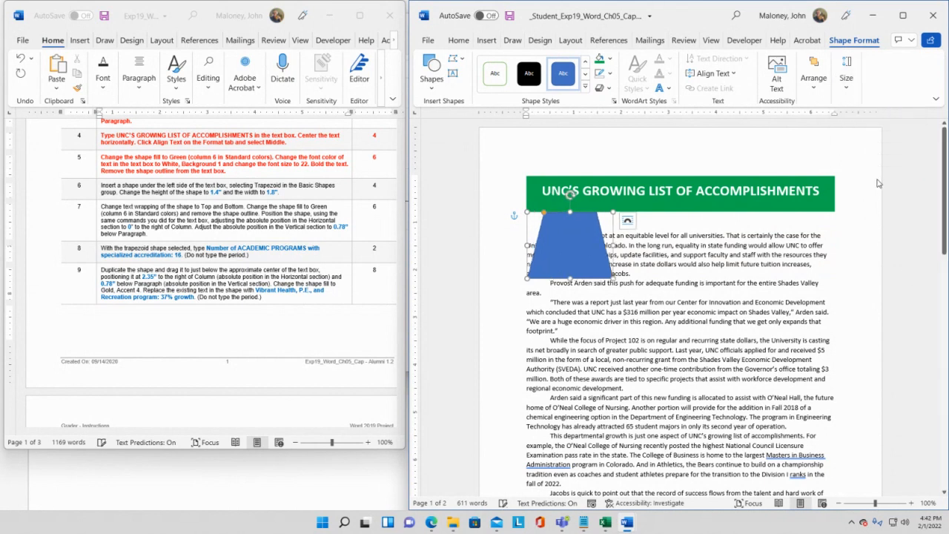
left_click(847, 78)
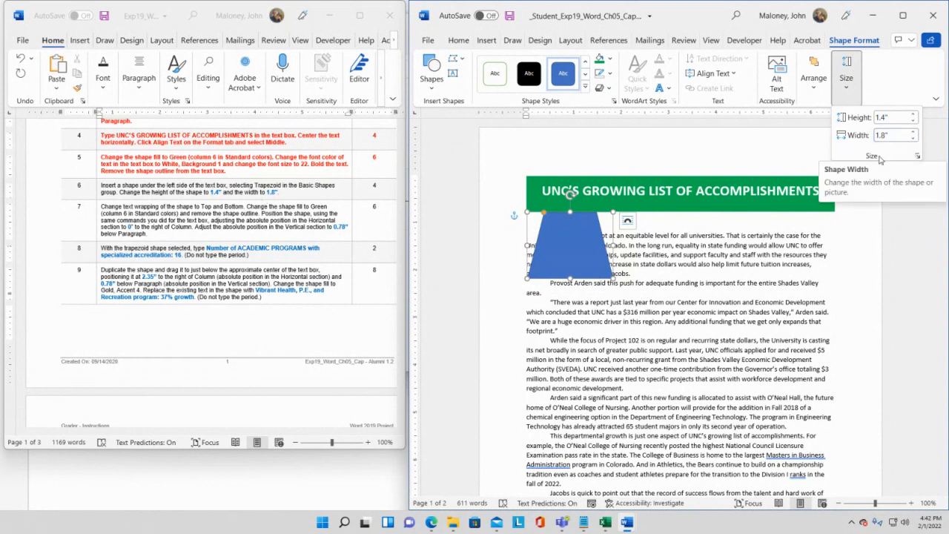
left_click(828, 248)
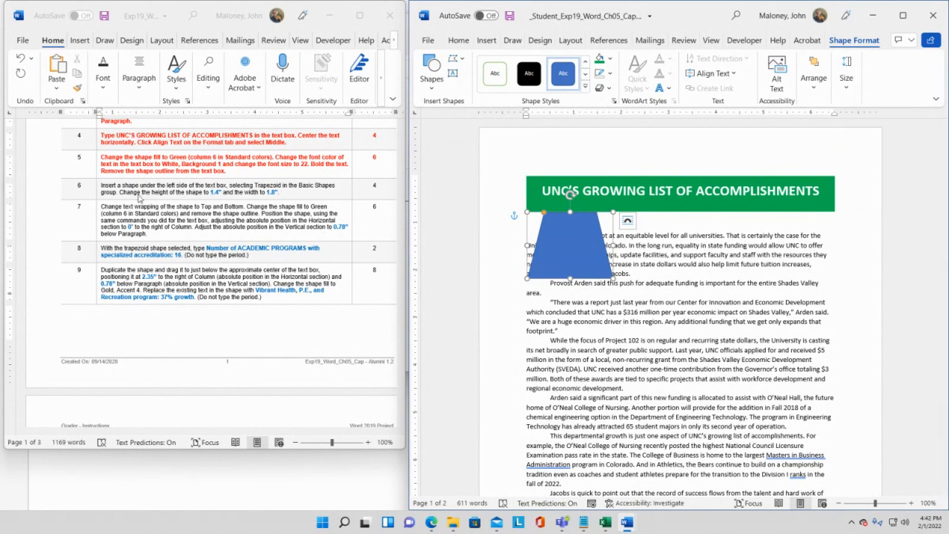
Mark step 6 as done in the instructions document by making its whole table row bold and red
left_click(139, 197)
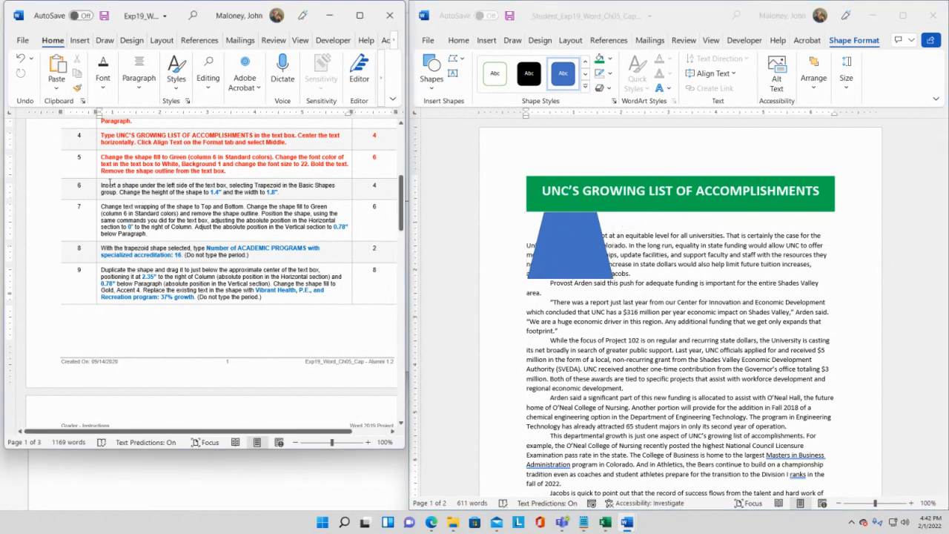
triple_click(106, 186)
left_click(105, 186)
left_click_drag(105, 186, 398, 187)
left_click(405, 168)
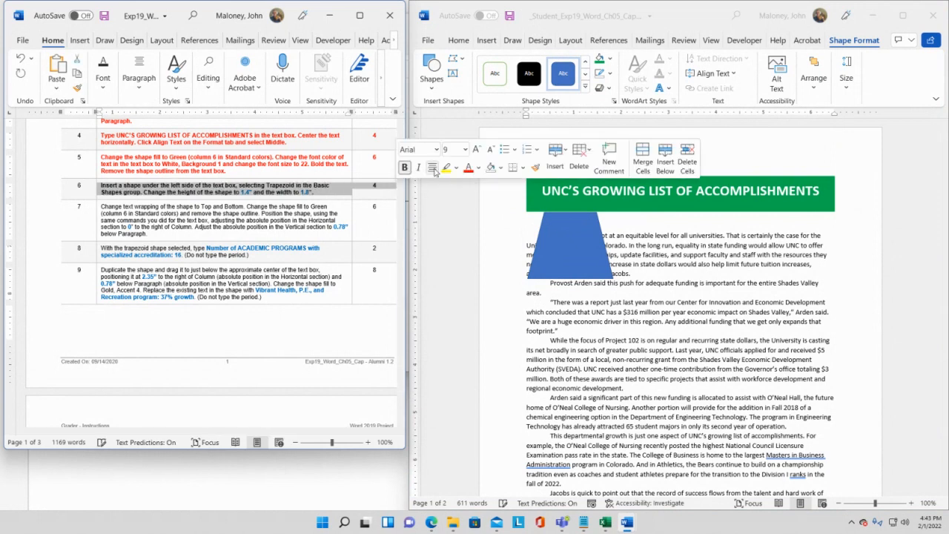
left_click(468, 167)
left_click(137, 223)
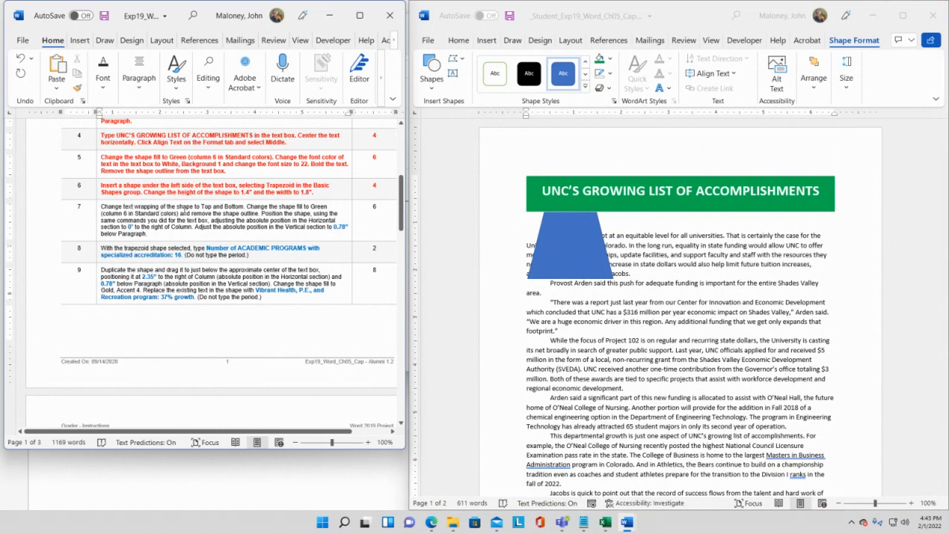
Change the trapezoid's text wrapping to Top and Bottom
left_click(550, 238)
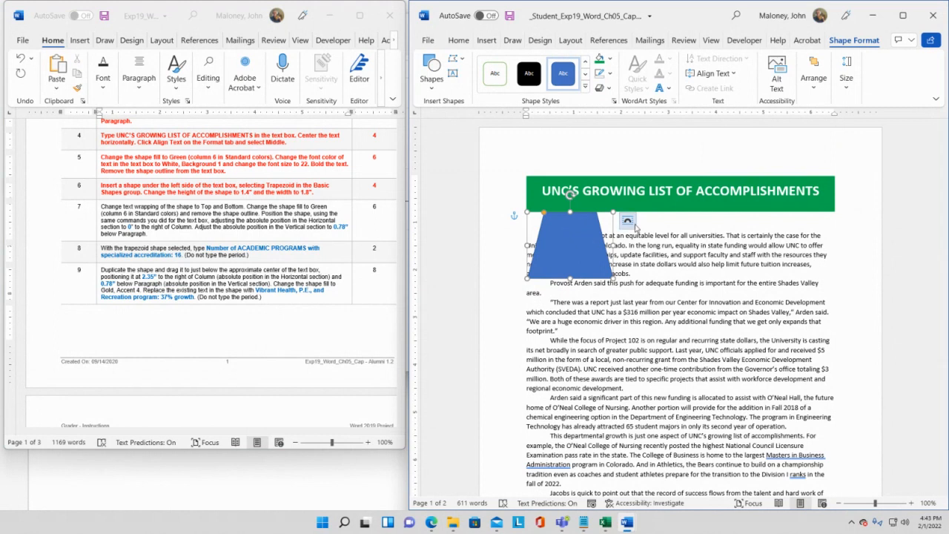
left_click(634, 227)
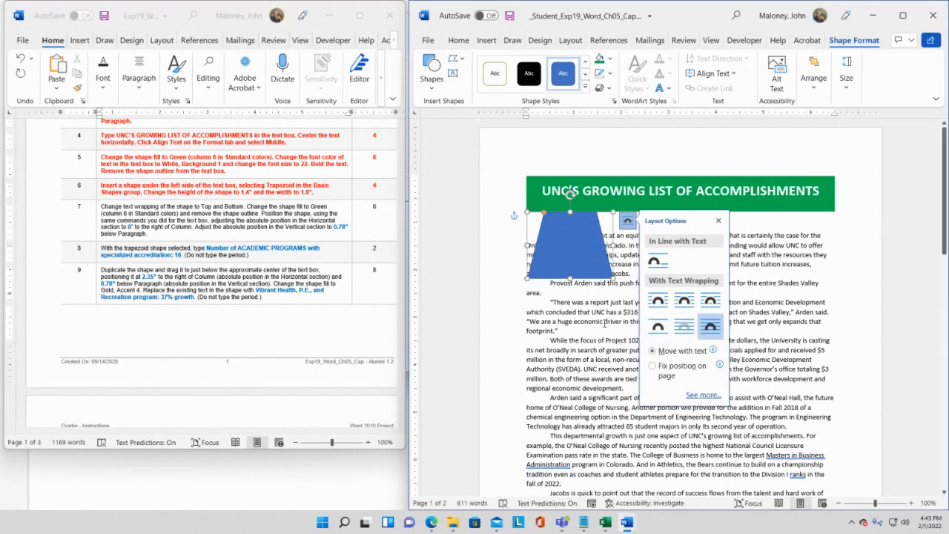
left_click(657, 329)
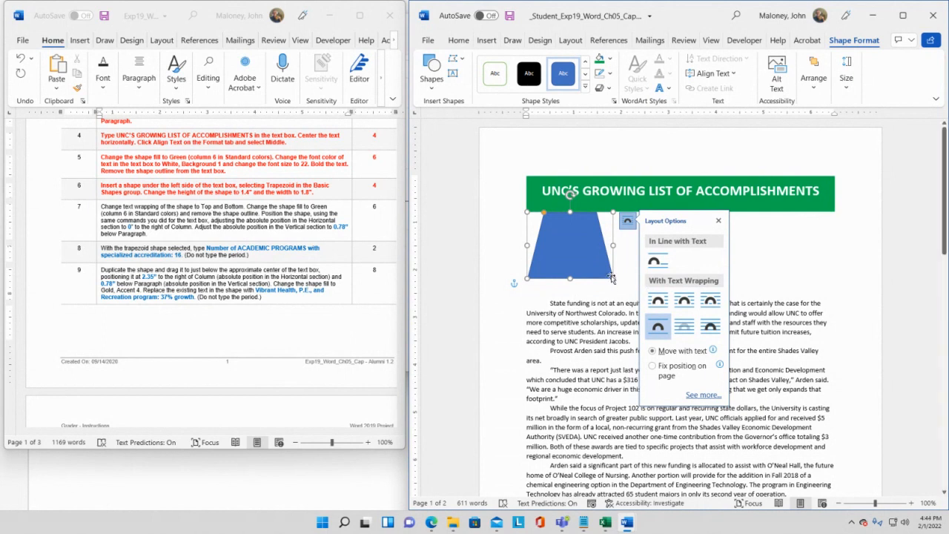
left_click(719, 221)
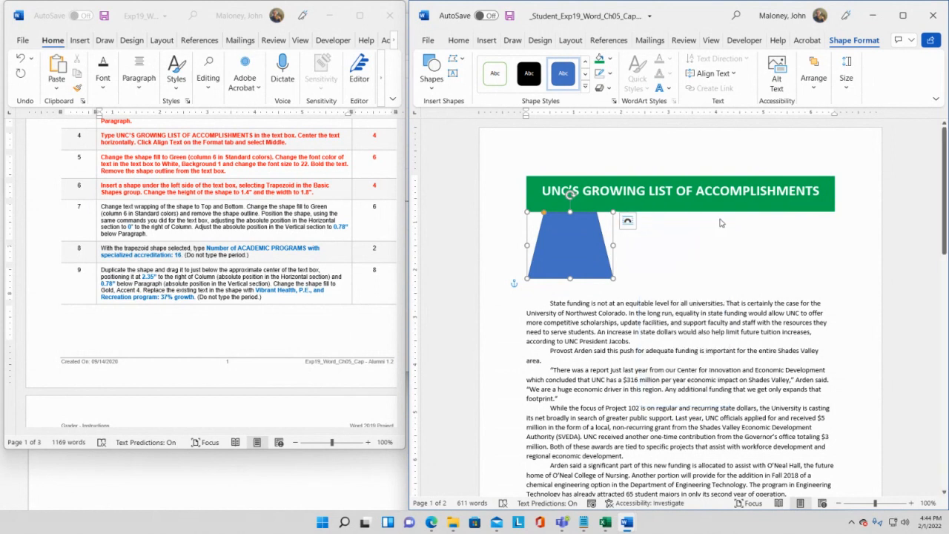
Fill the trapezoid with the standard color Green and remove its outline
left_click(610, 61)
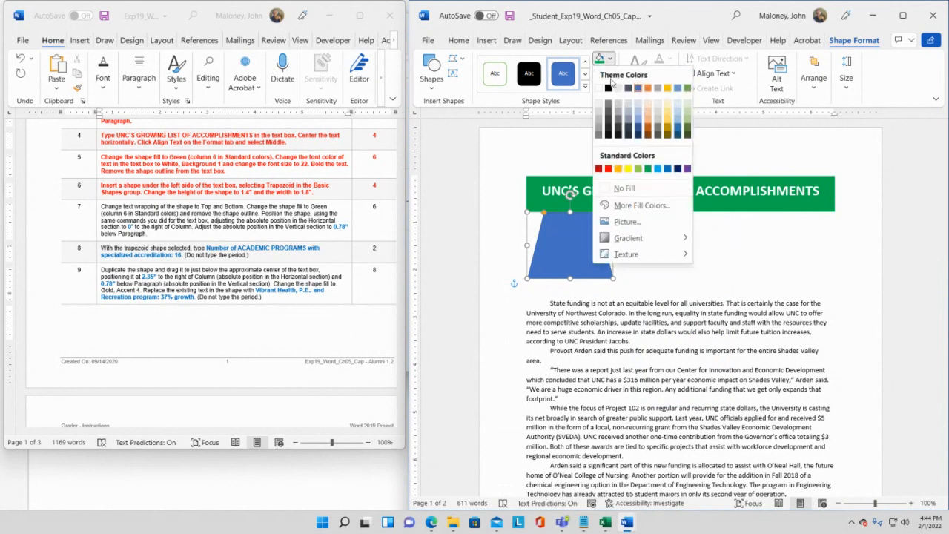
left_click(646, 171)
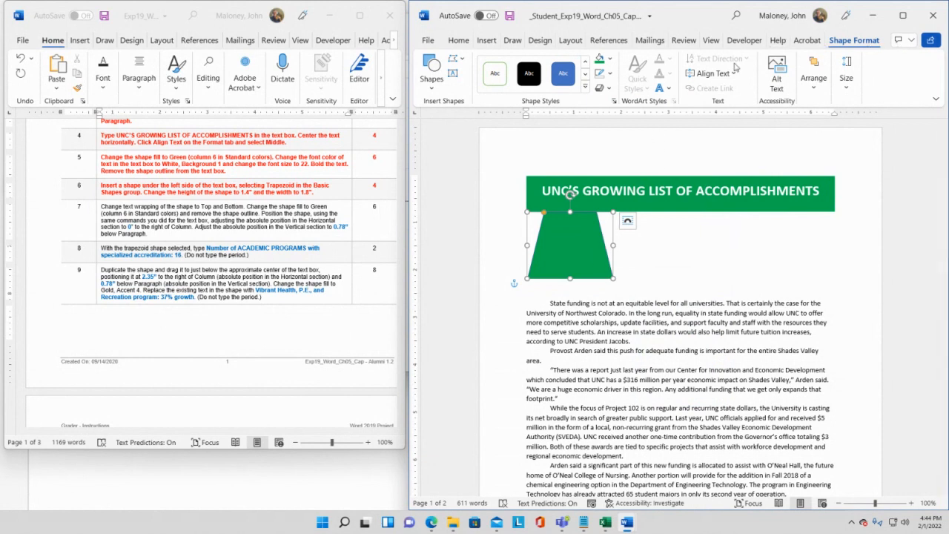
left_click(611, 77)
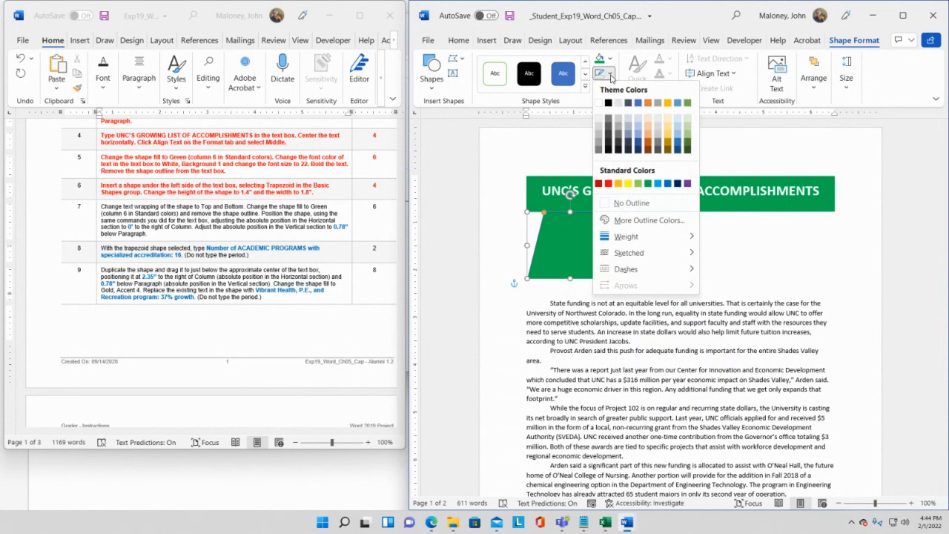
left_click(626, 204)
left_click(631, 204)
left_click(632, 204)
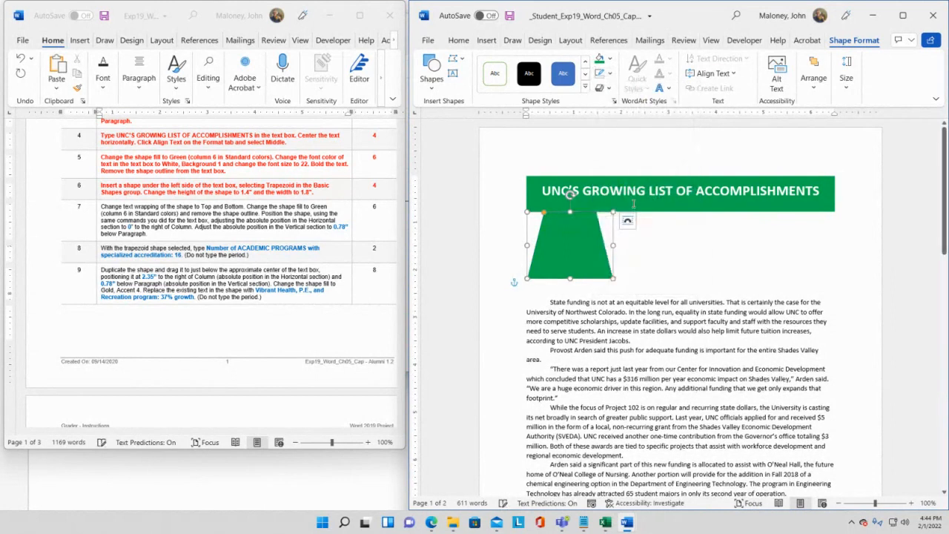
left_click(645, 251)
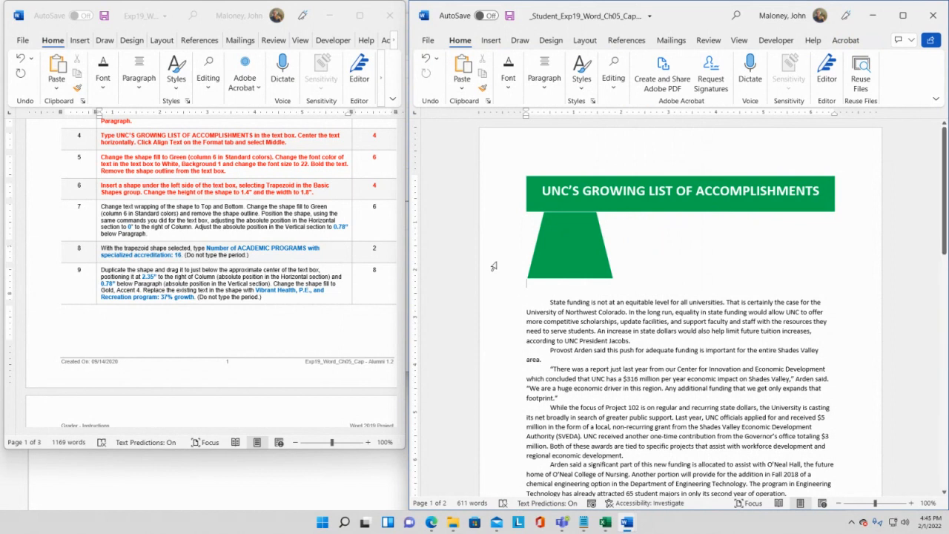
Reselect the trapezoid, apply No Outline to it again and check its outline setting
left_click(533, 258)
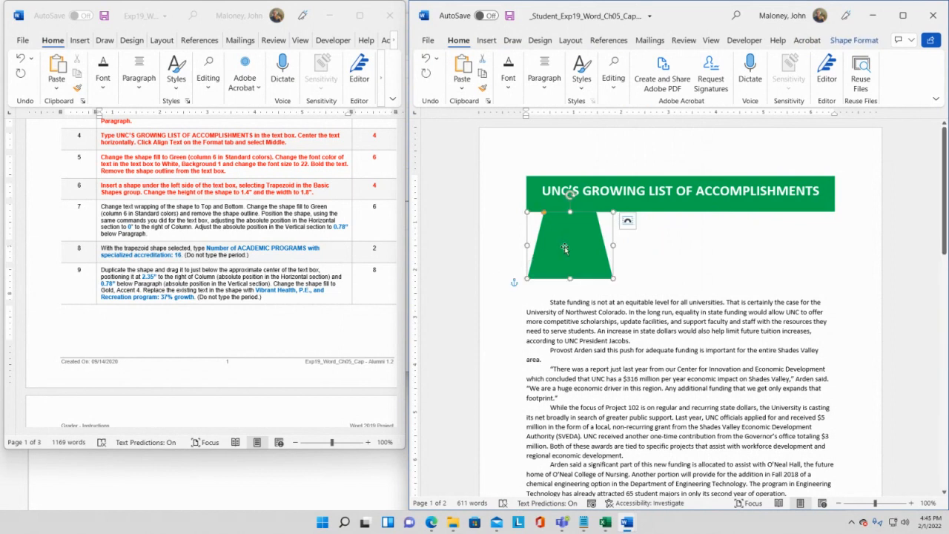
left_click(854, 40)
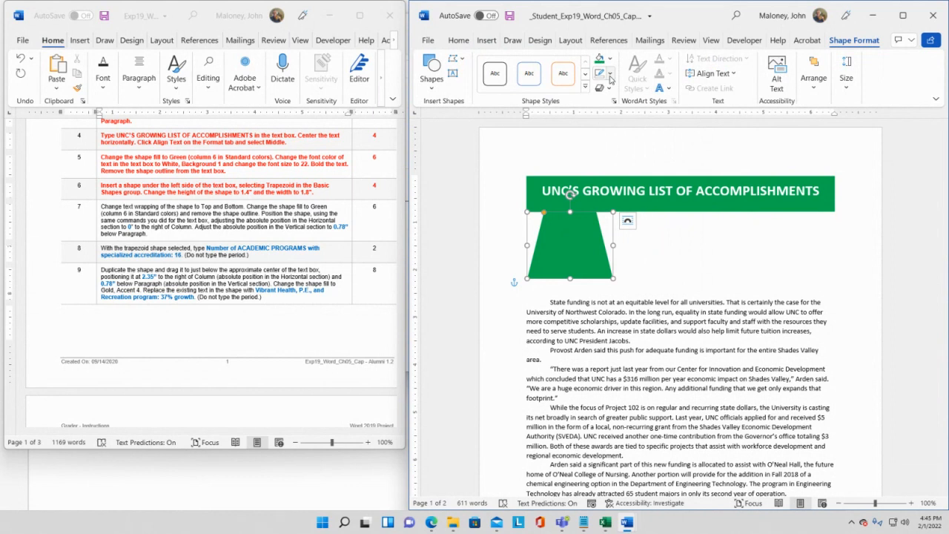
left_click(610, 74)
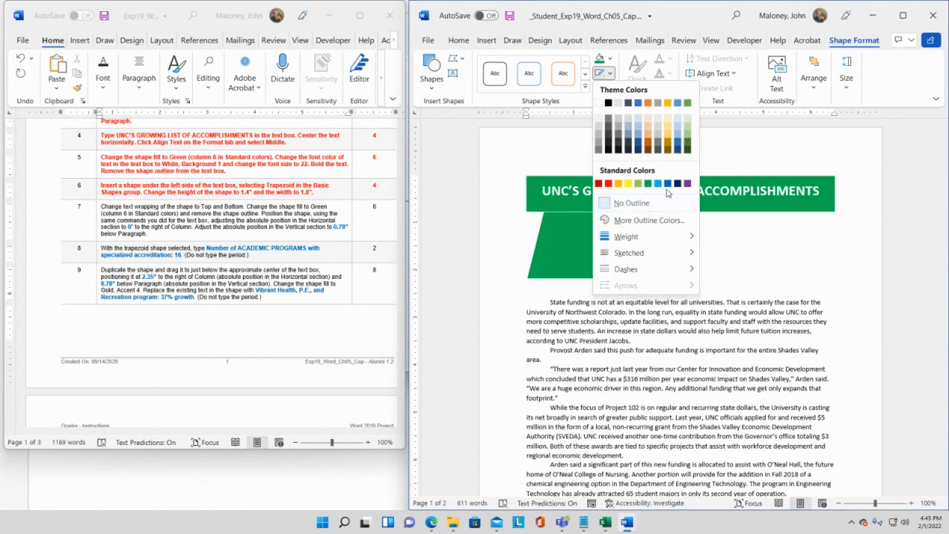
left_click(649, 204)
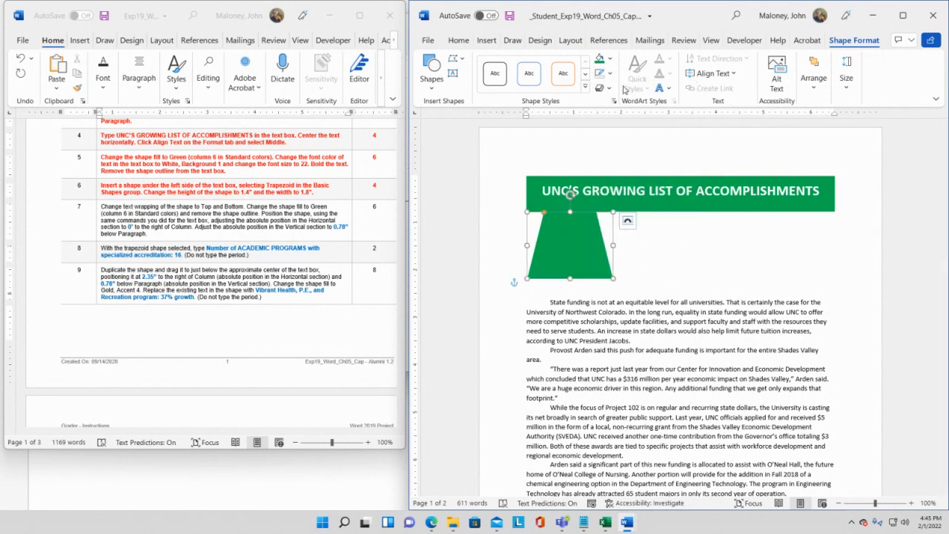
left_click(611, 75)
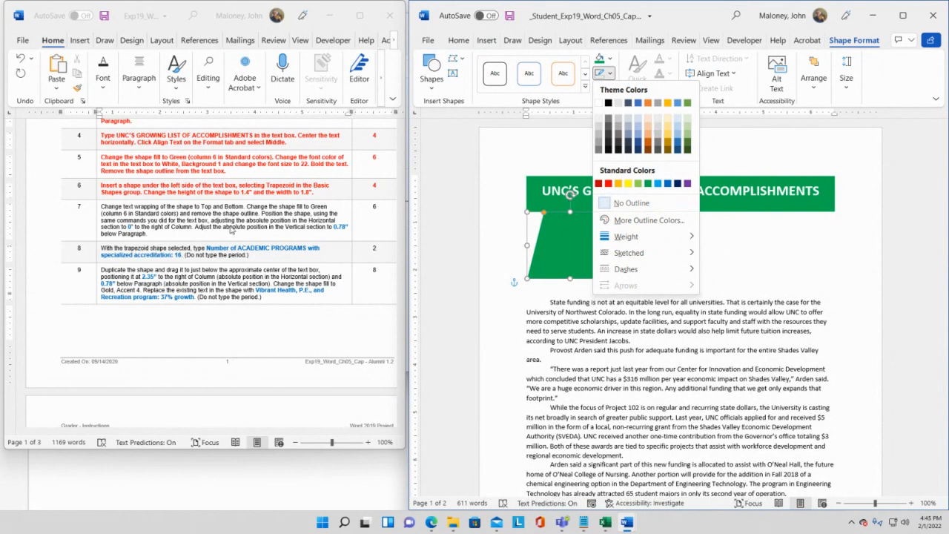
left_click(544, 250)
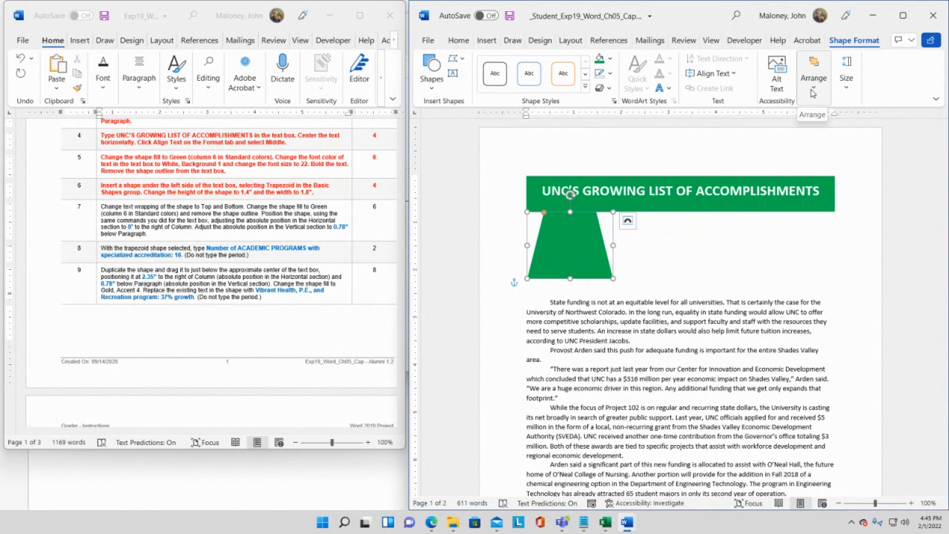
Position the trapezoid at absolute offsets of 0 inches to the right of Column and 0.78 inches below Paragraph
scroll(195, 196, "up", 1)
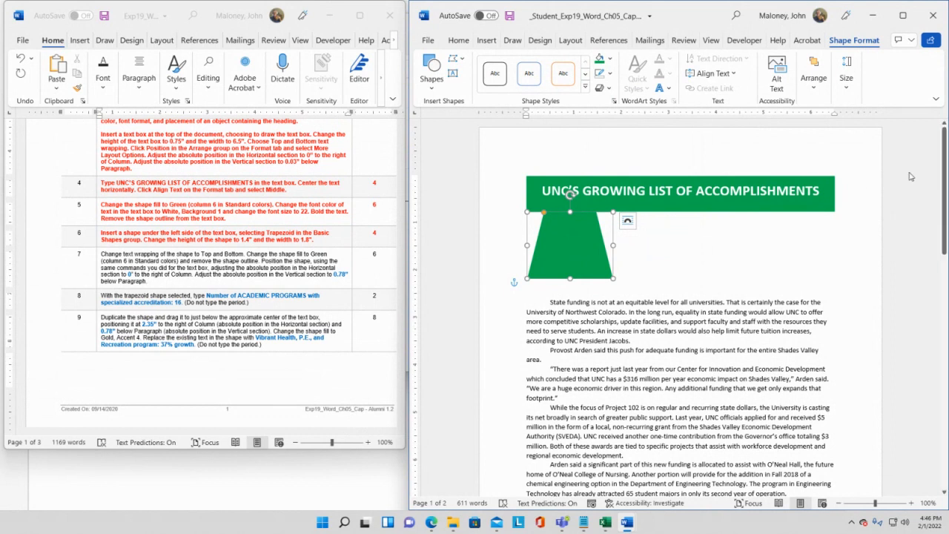
left_click(815, 90)
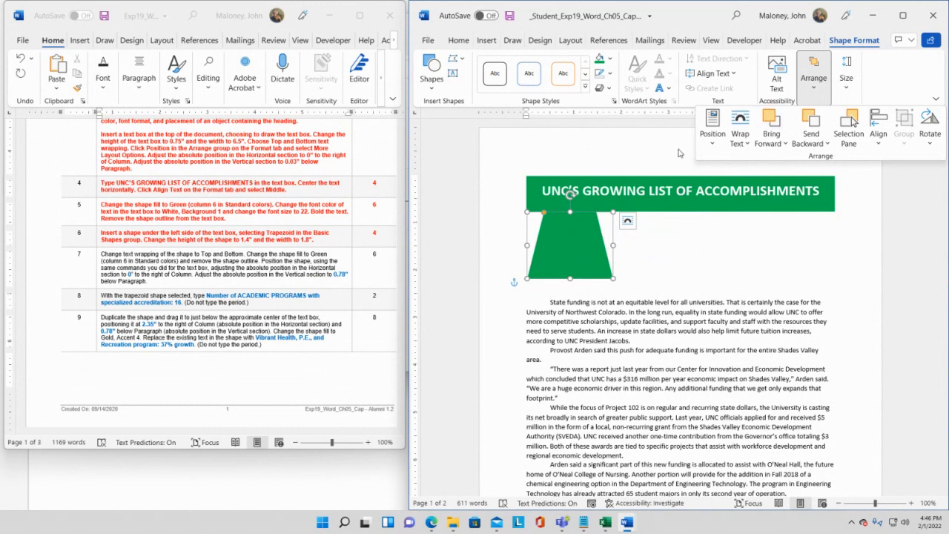
left_click(714, 131)
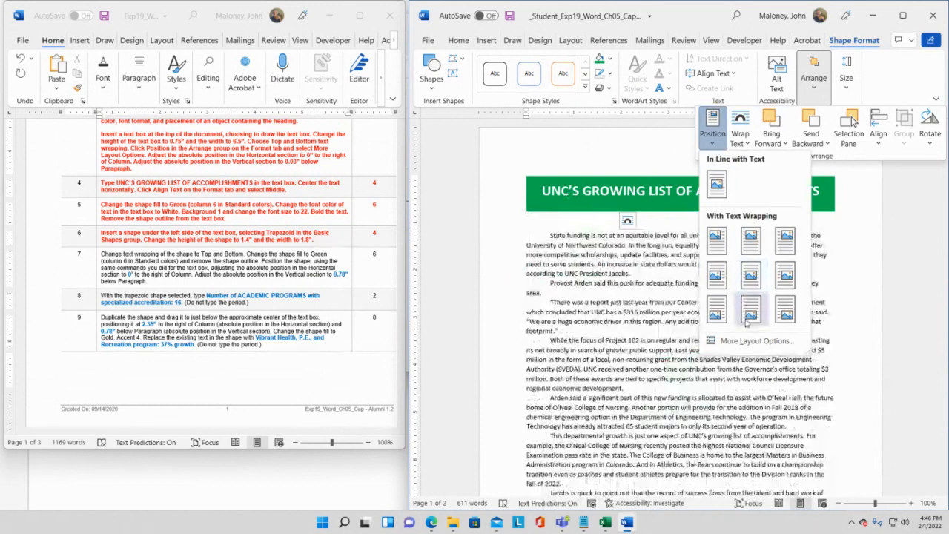
left_click(735, 340)
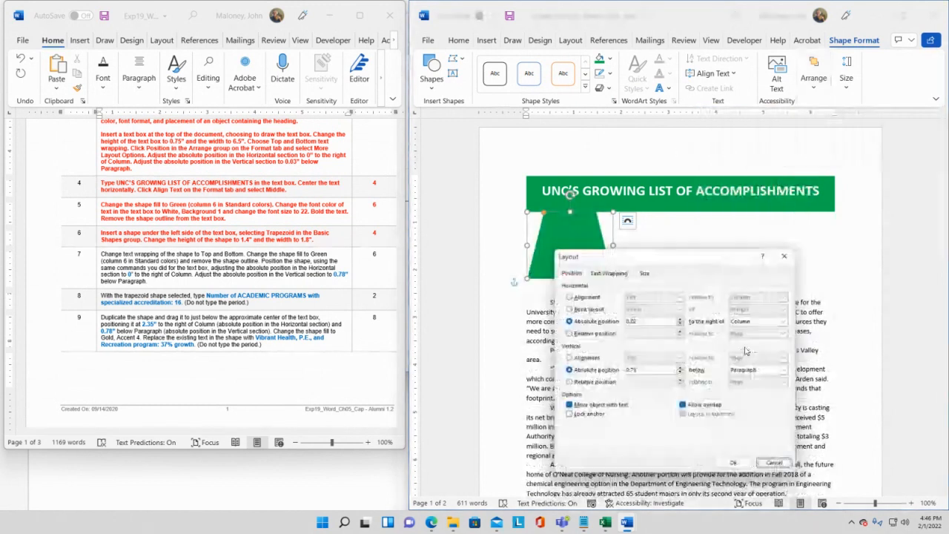
left_click(644, 320)
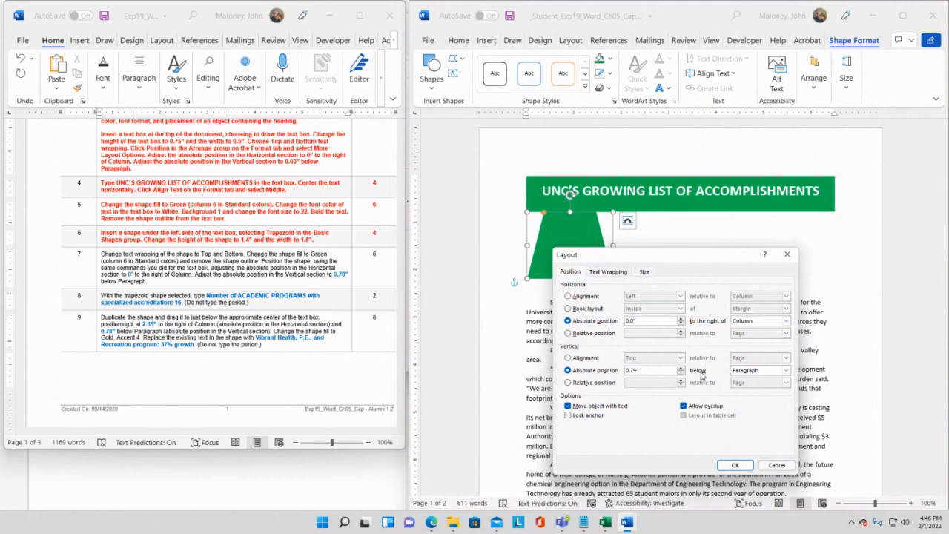
left_click(755, 322)
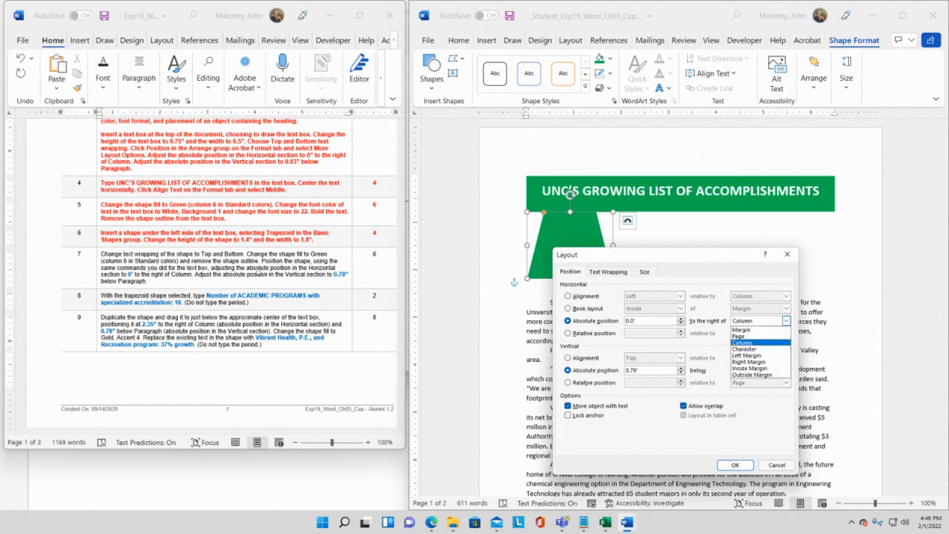
left_click(636, 370)
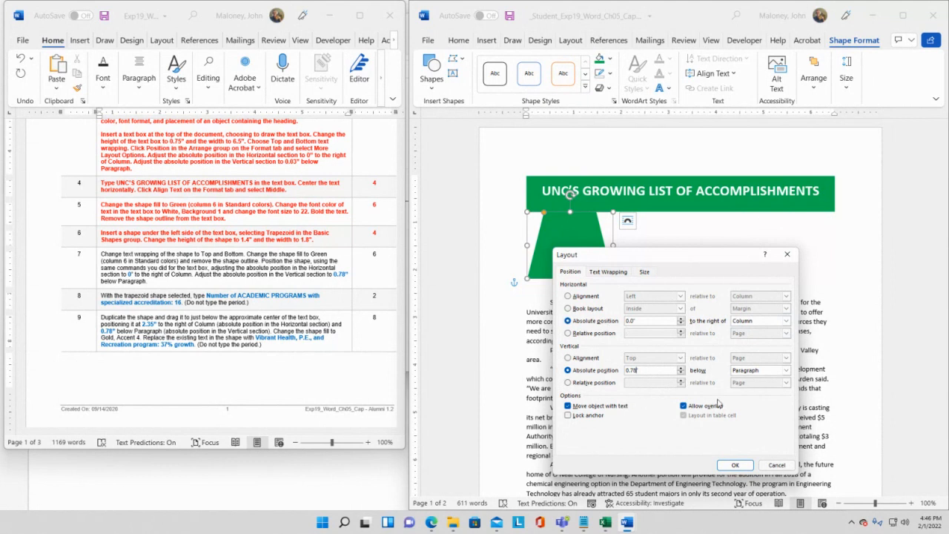
left_click(735, 465)
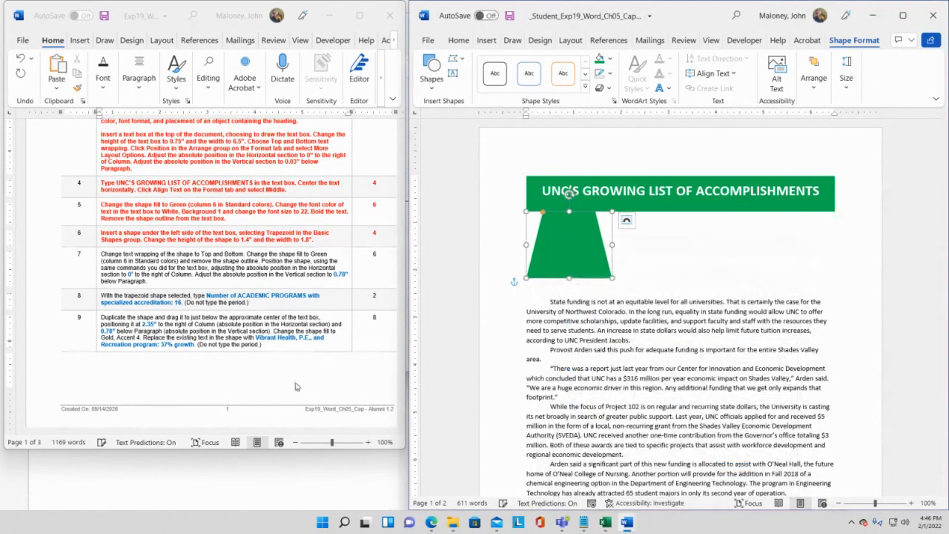
Mark step 7 as done in the instructions document by making its table row red and bold
left_click(128, 247)
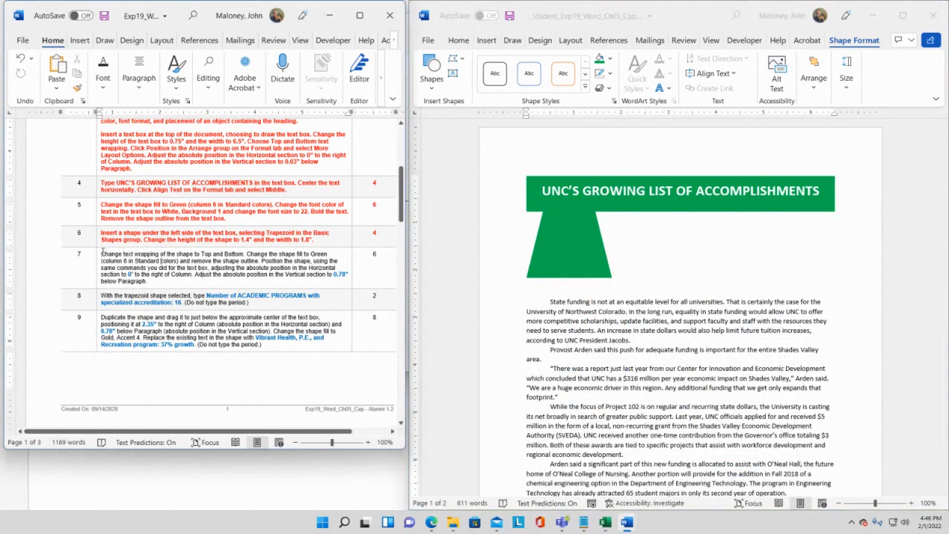
left_click_drag(102, 253, 386, 265)
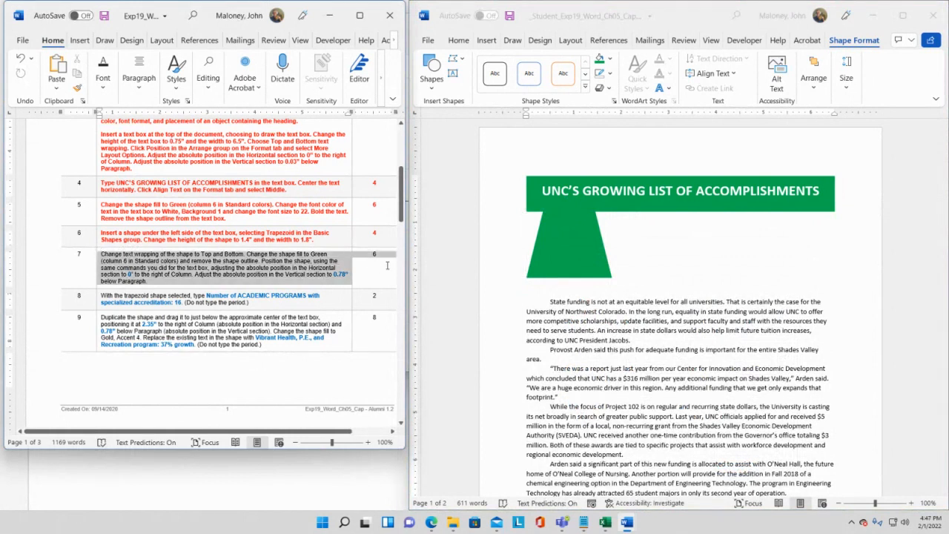
left_click(458, 247)
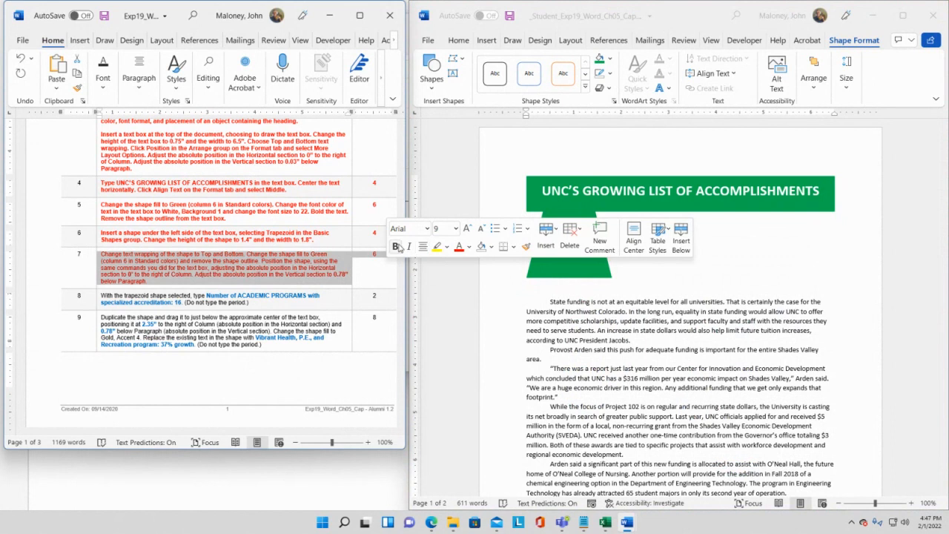
left_click(397, 247)
left_click(333, 330)
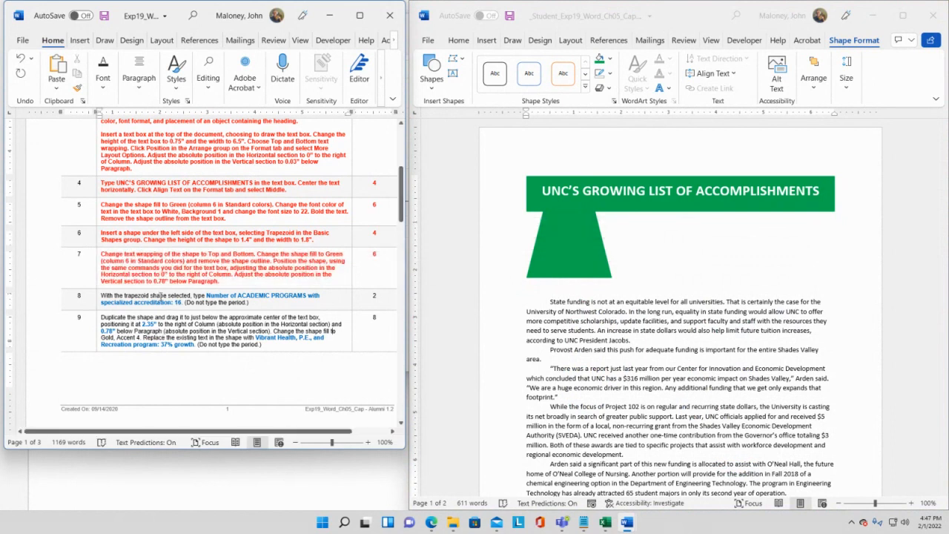
Enter "Number of ACADEMIC PROGRAMS with specialized accreditation: 16" in the trapezoid and save the newsletter document
left_click(546, 253)
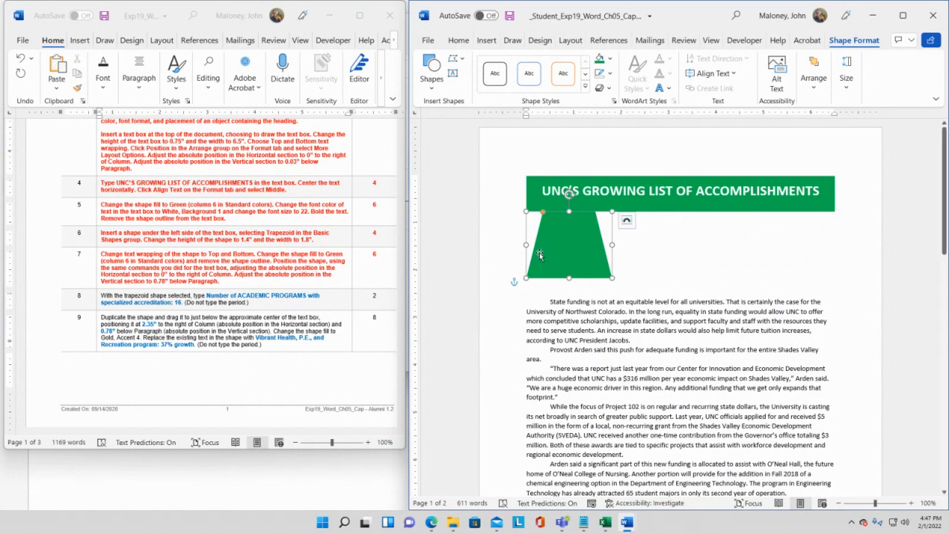
type("nUM")
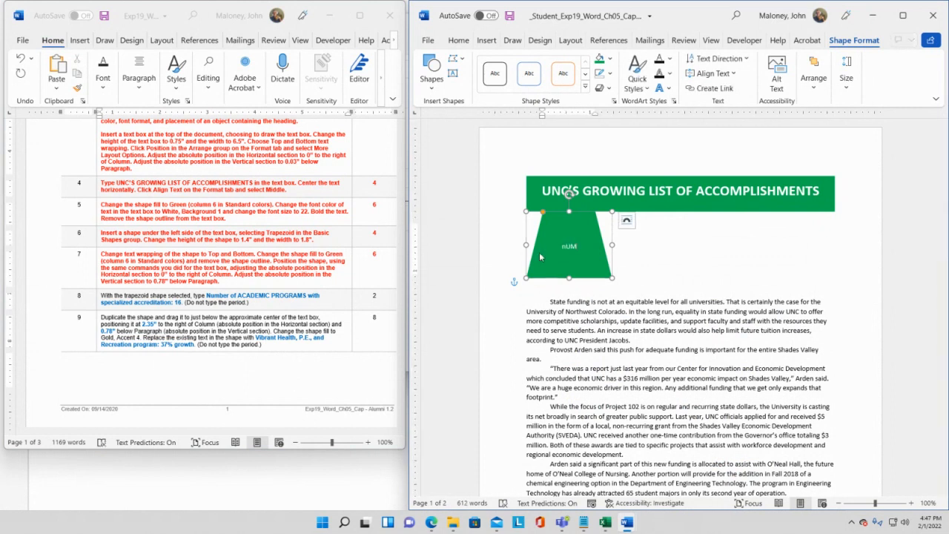
key("BackSpace")
type("Number of ACADEMIC PROGRAMS with specialized")
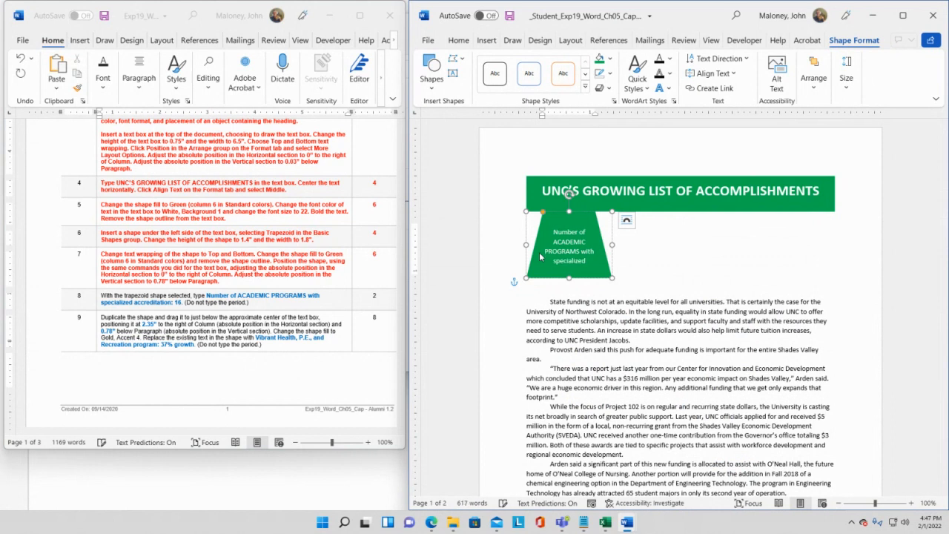
type(" accreditation:")
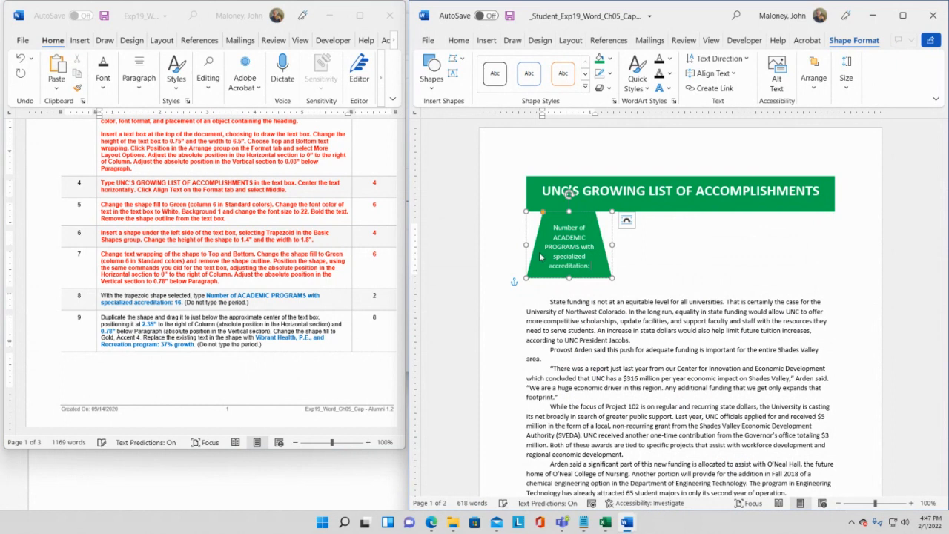
type(" 16")
left_click(742, 283)
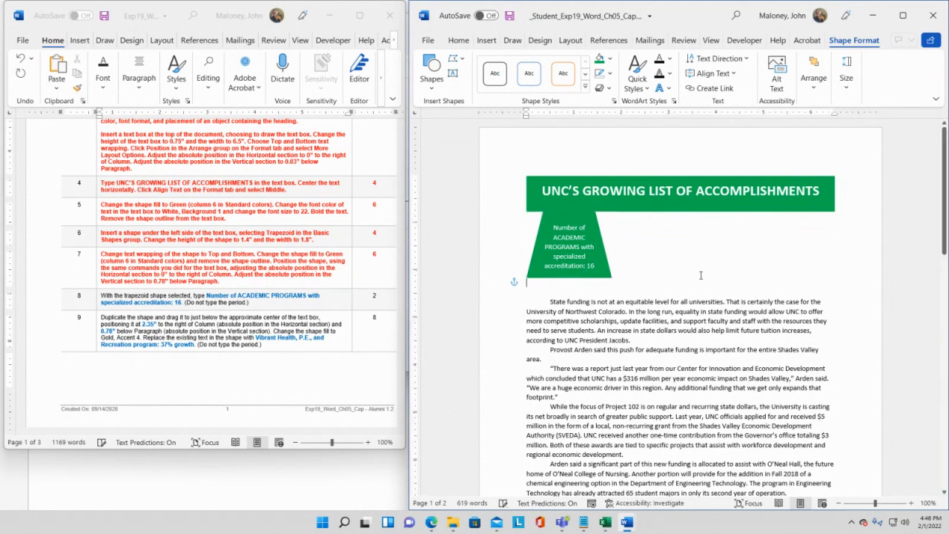
left_click(510, 15)
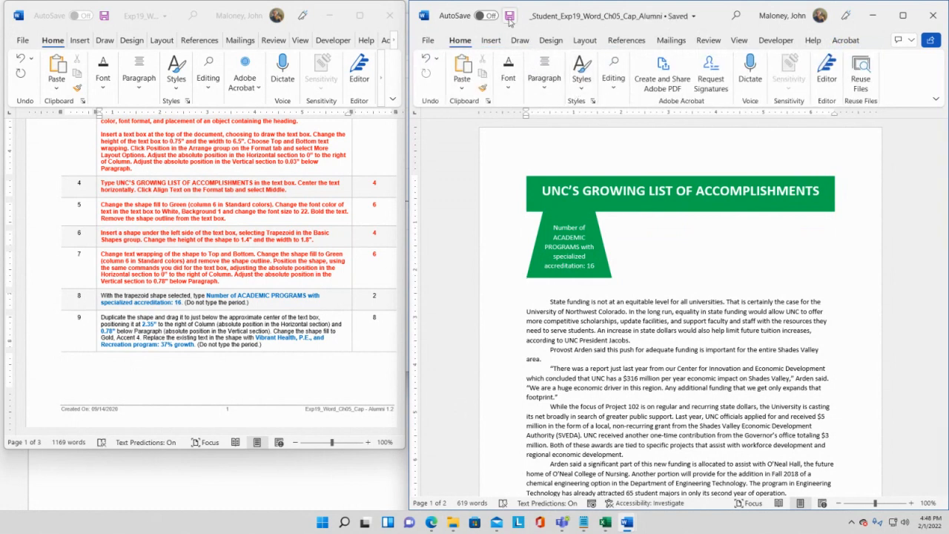
Mark step 8 as done in the instructions document by making its table row red and bold
left_click(103, 295)
left_click_drag(103, 295, 372, 300)
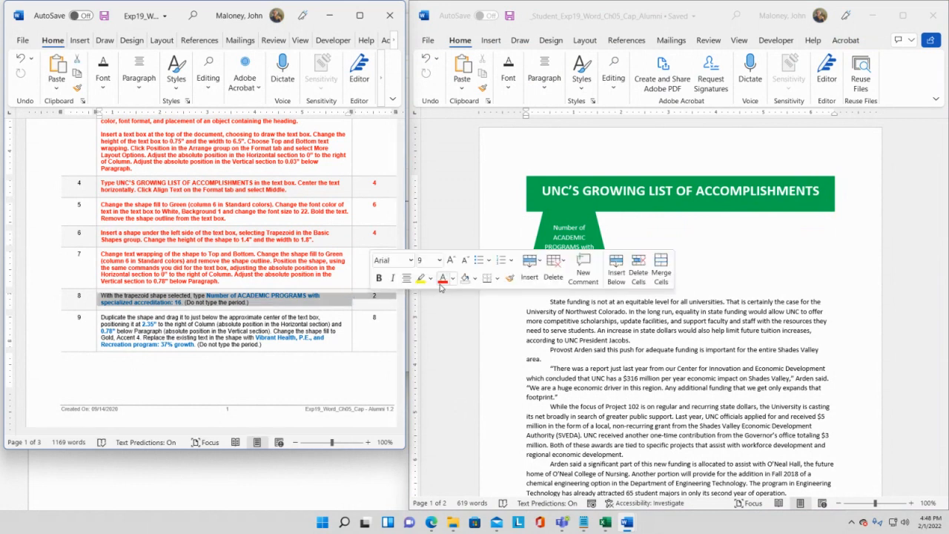
left_click(443, 279)
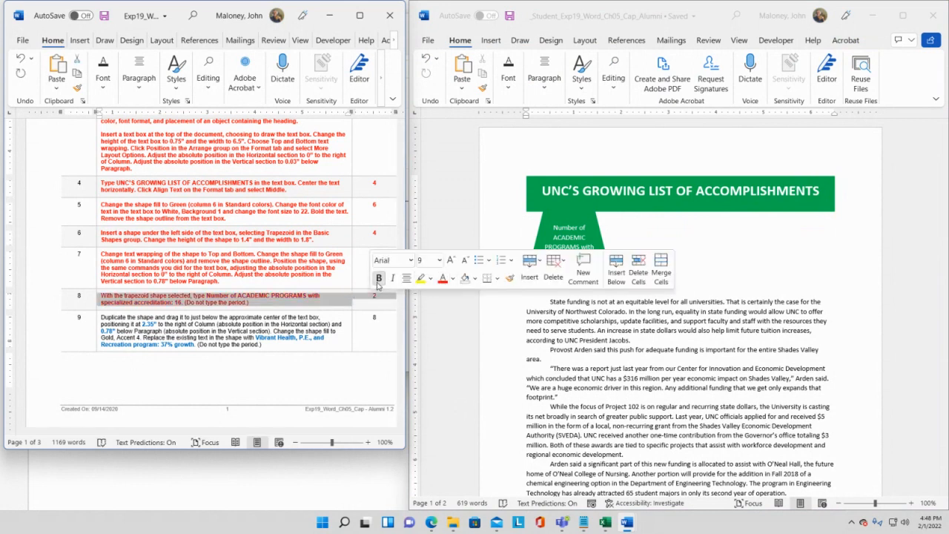
left_click(193, 326)
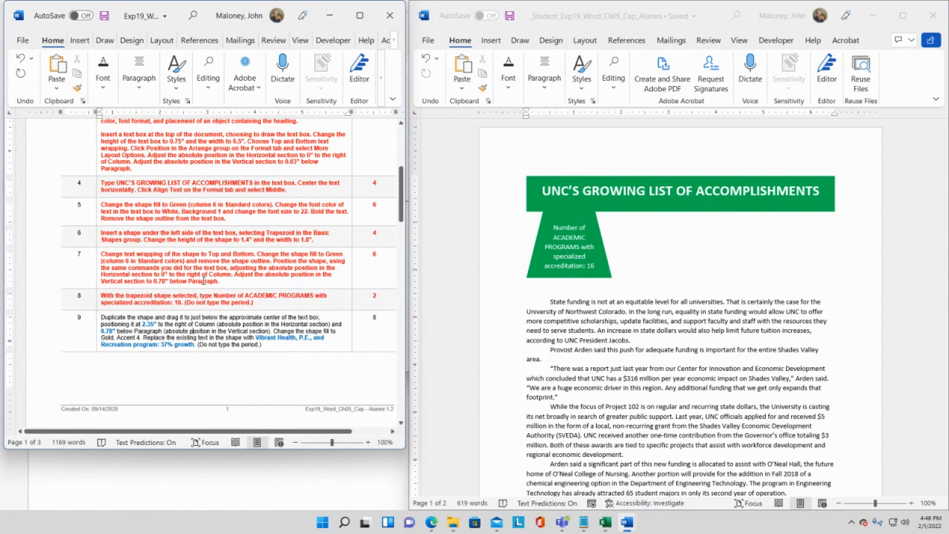
Duplicate the trapezoid with its source formatting and move the copy just below the heading box's center, level with the original
scroll(195, 319, "down", 1)
scroll(197, 310, "down", 1)
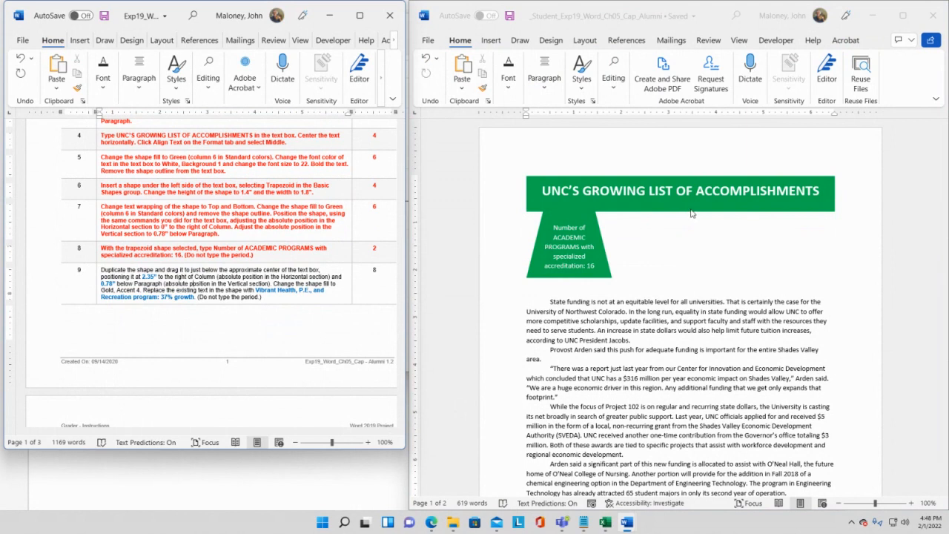
left_click(544, 232)
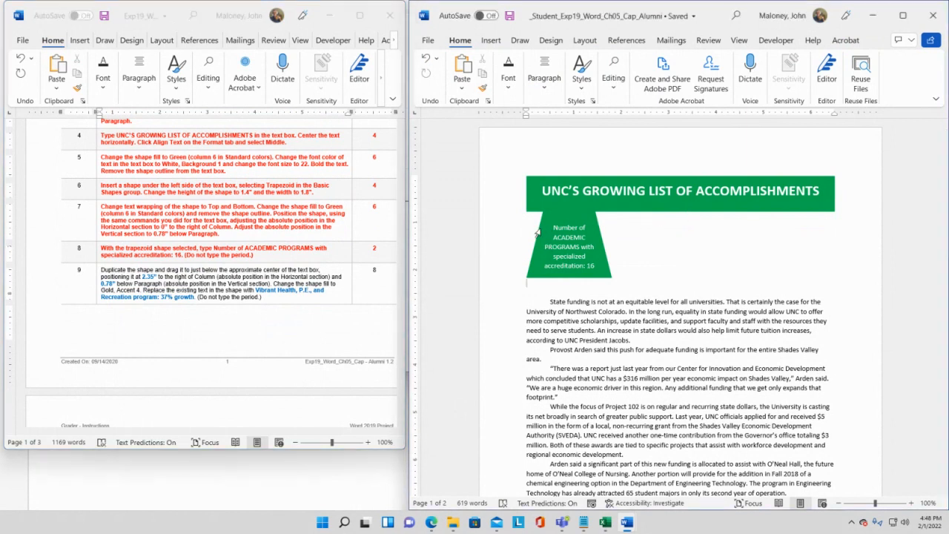
left_click(536, 238)
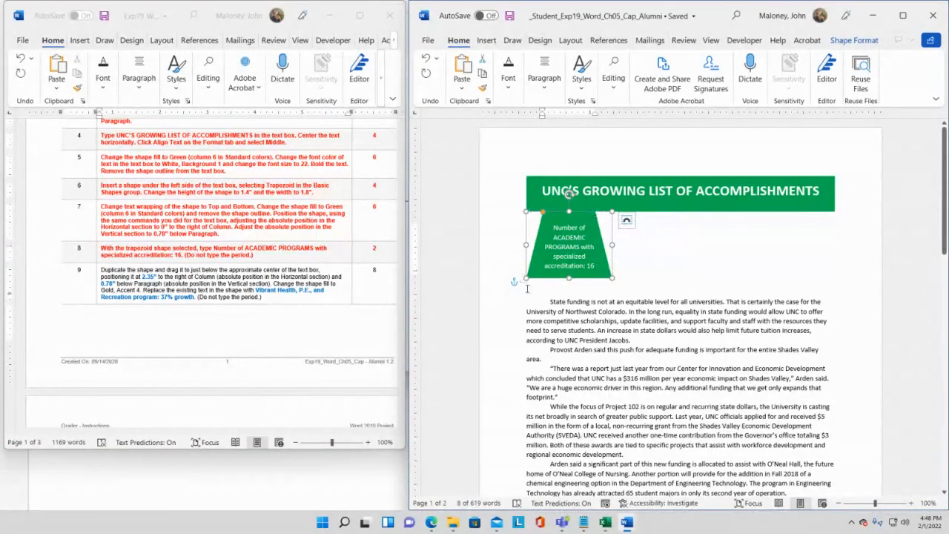
right_click(576, 253)
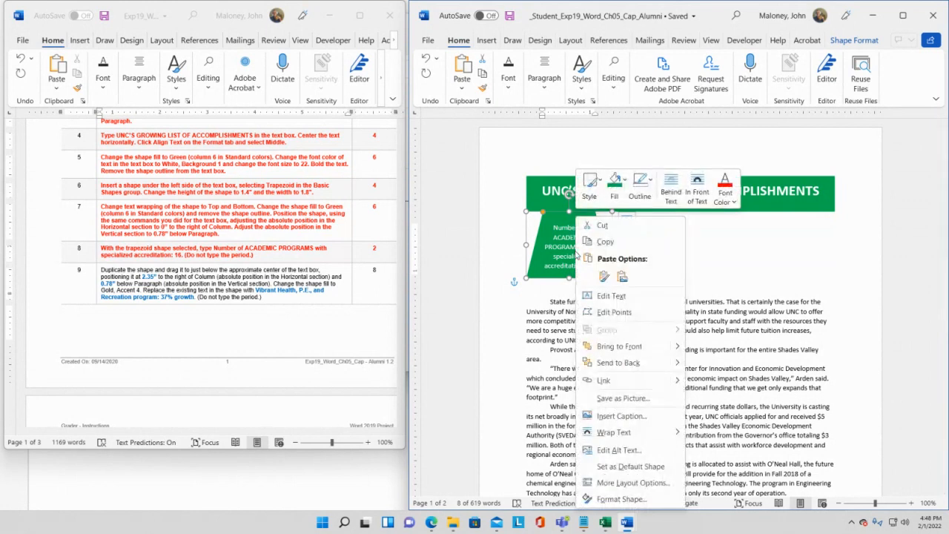
left_click(693, 237)
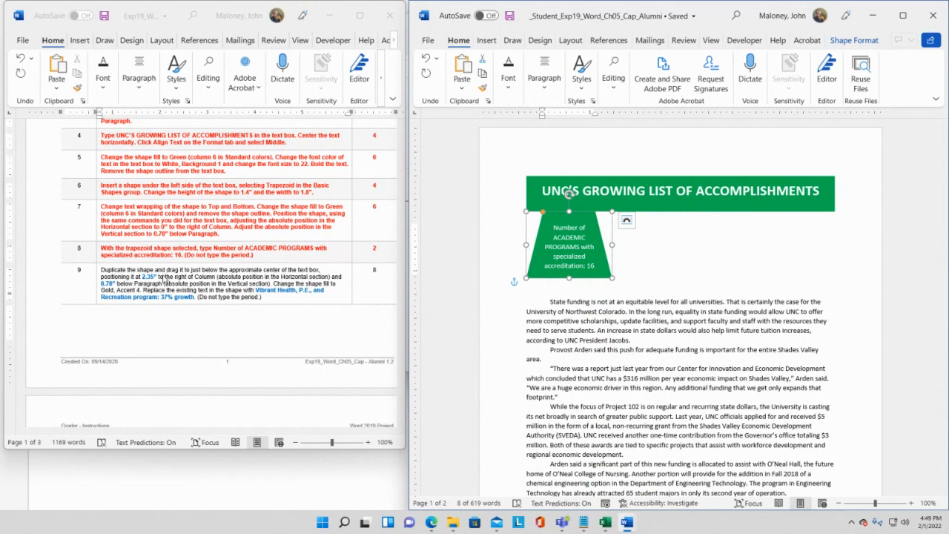
left_click(664, 232)
right_click(663, 232)
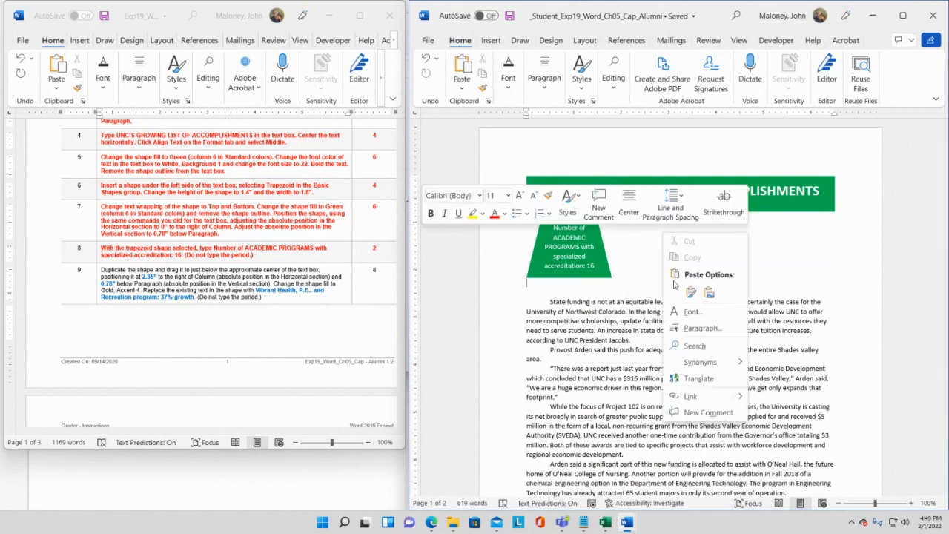
left_click(689, 293)
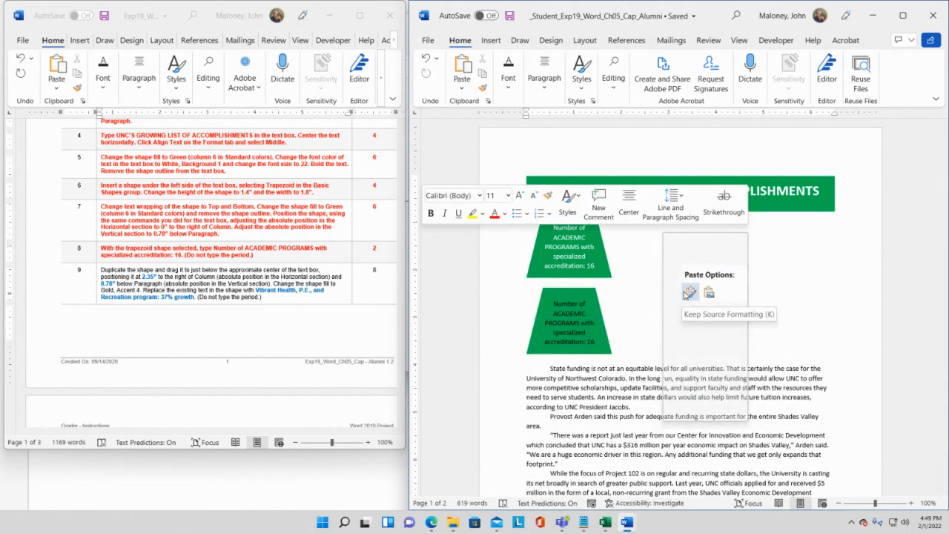
left_click(692, 294)
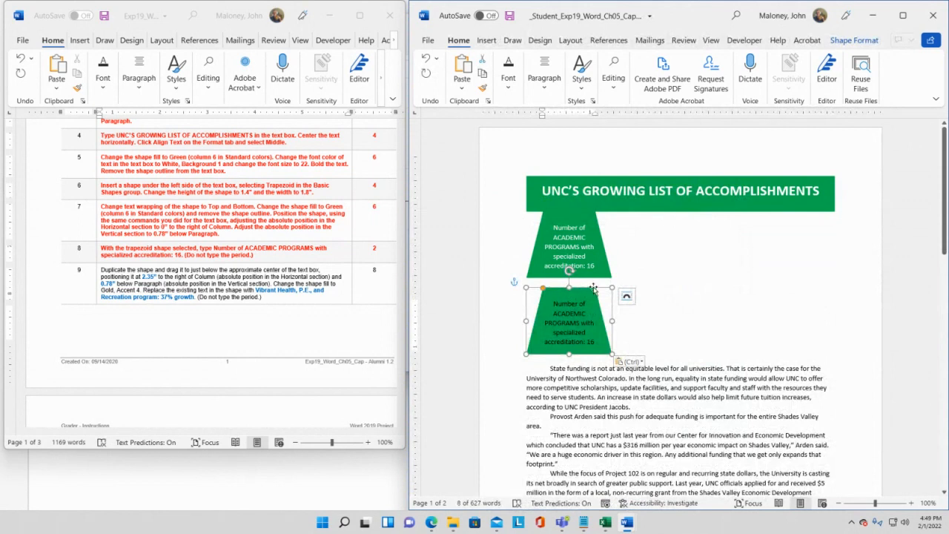
left_click_drag(594, 288, 712, 213)
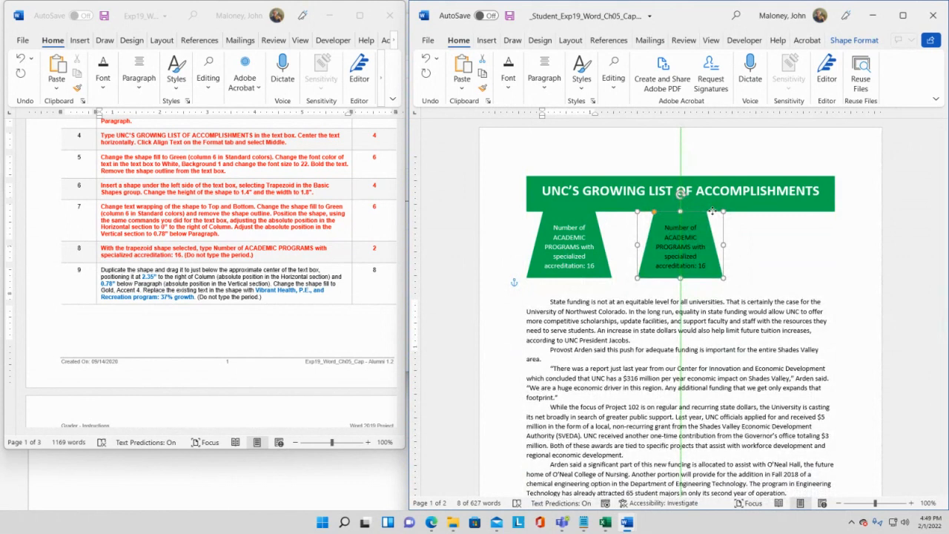
left_click_drag(712, 211, 713, 211)
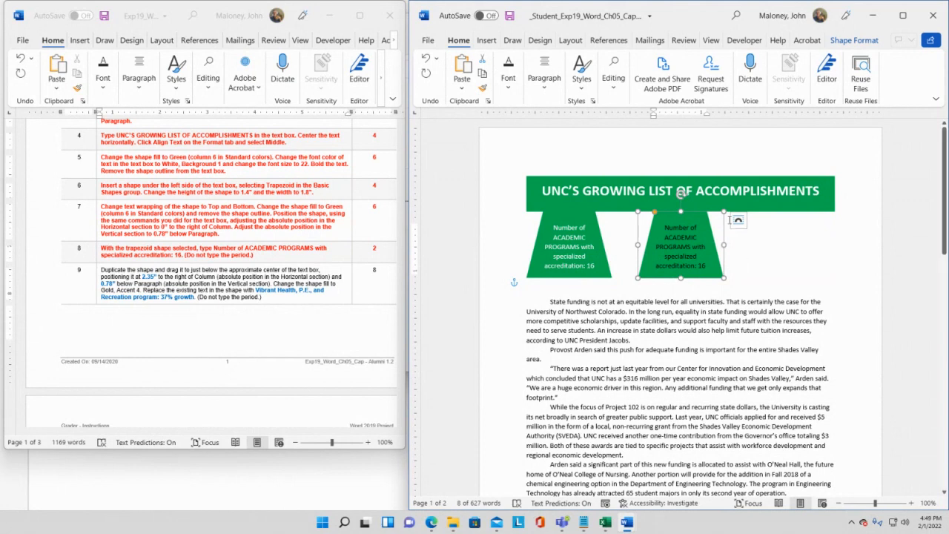
Set the copied trapezoid's horizontal absolute position to 2.35" to the right of Column
left_click(854, 40)
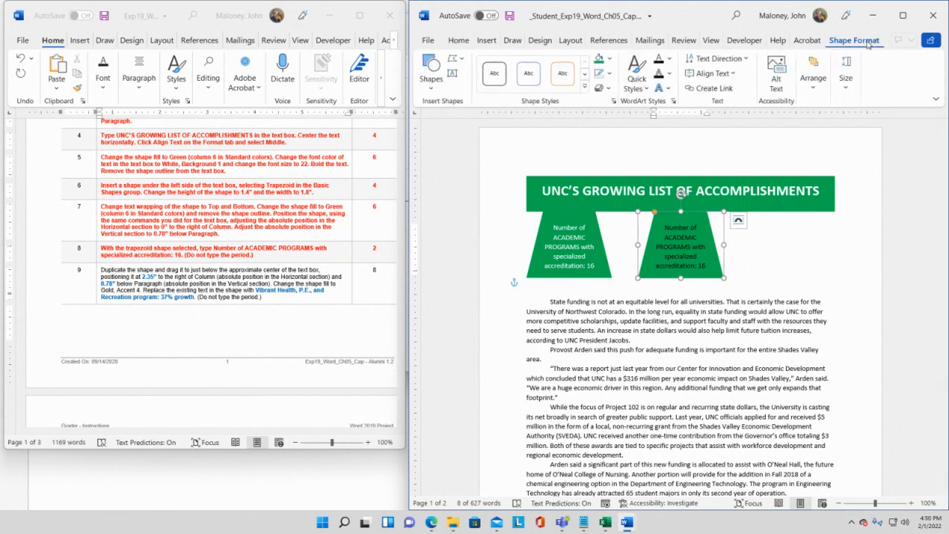
left_click(815, 83)
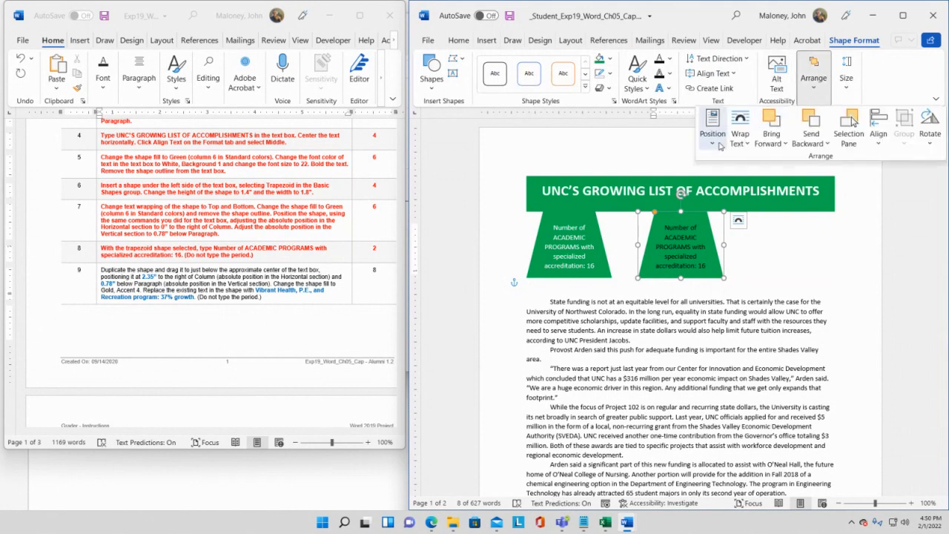
left_click(713, 132)
left_click(746, 340)
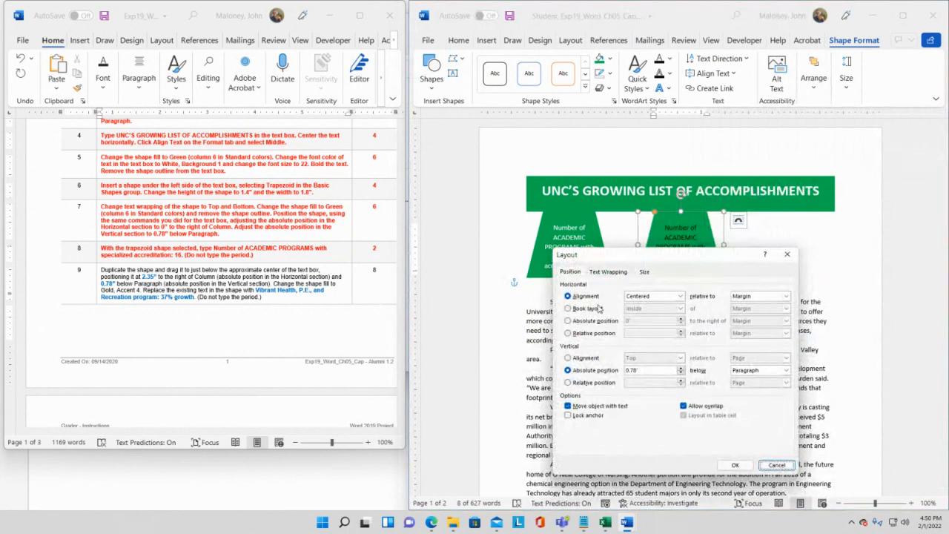
left_click(570, 324)
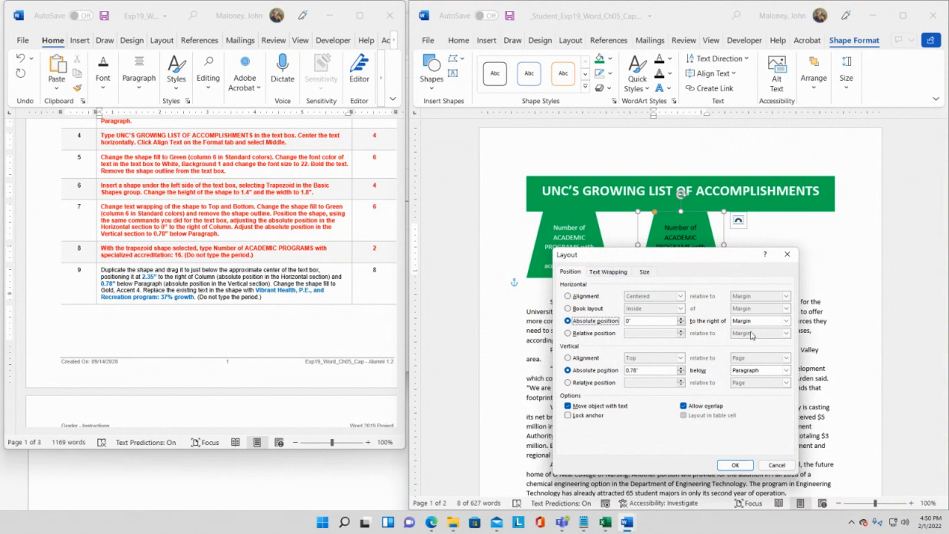
left_click(785, 322)
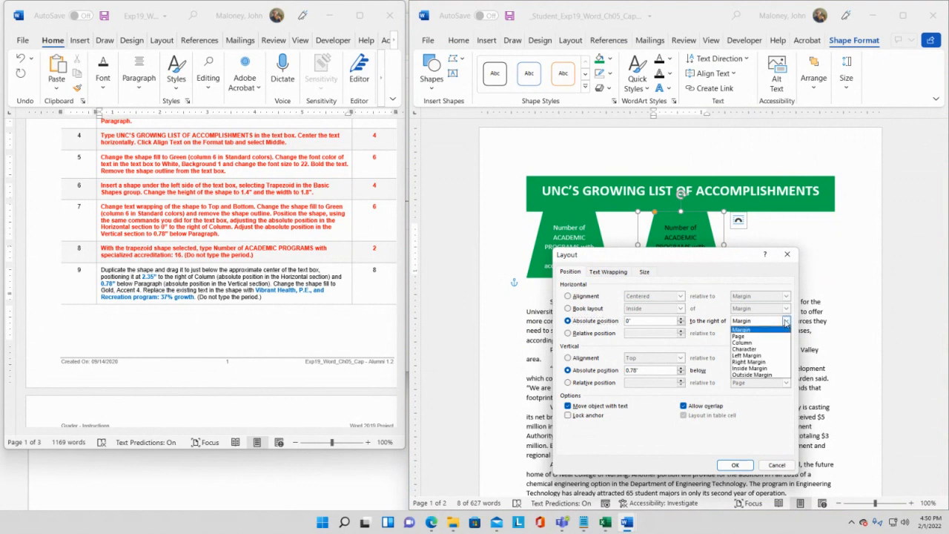
left_click(766, 343)
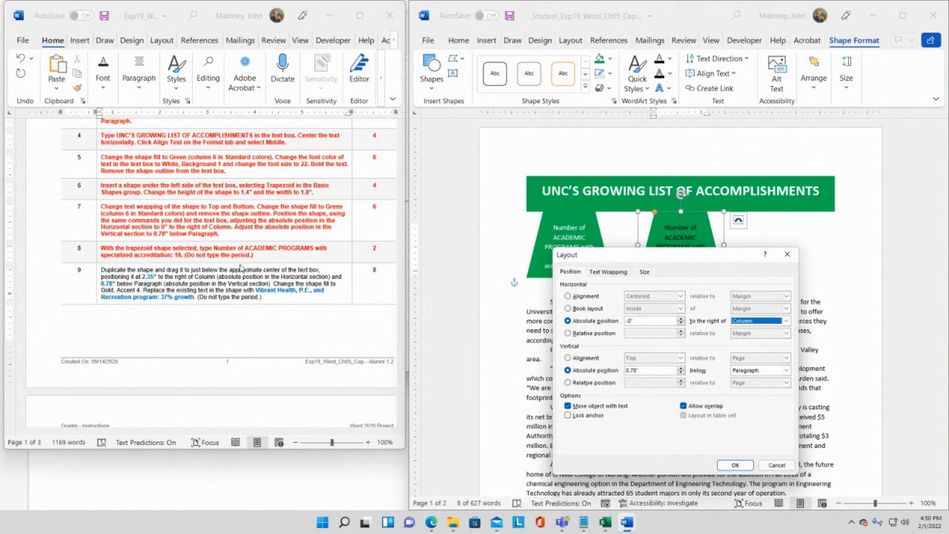
left_click(632, 321)
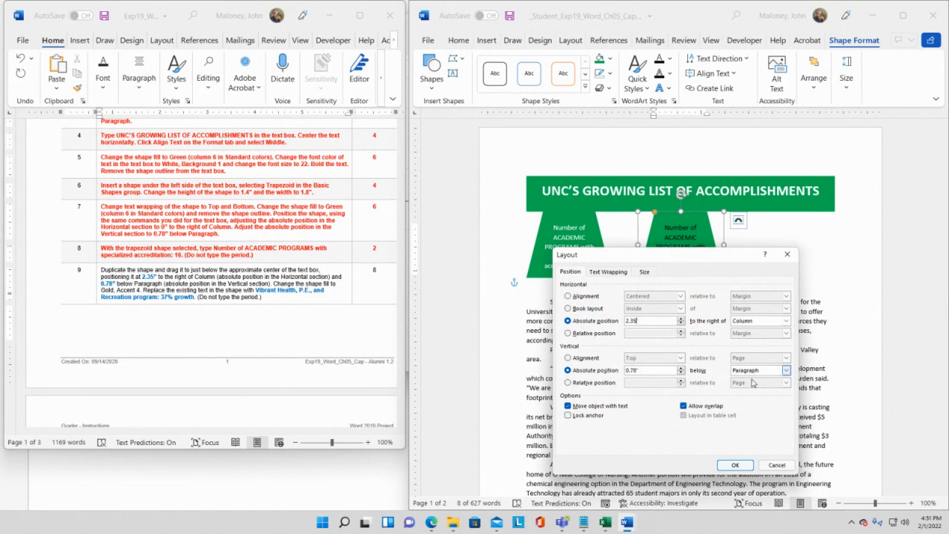
left_click(735, 466)
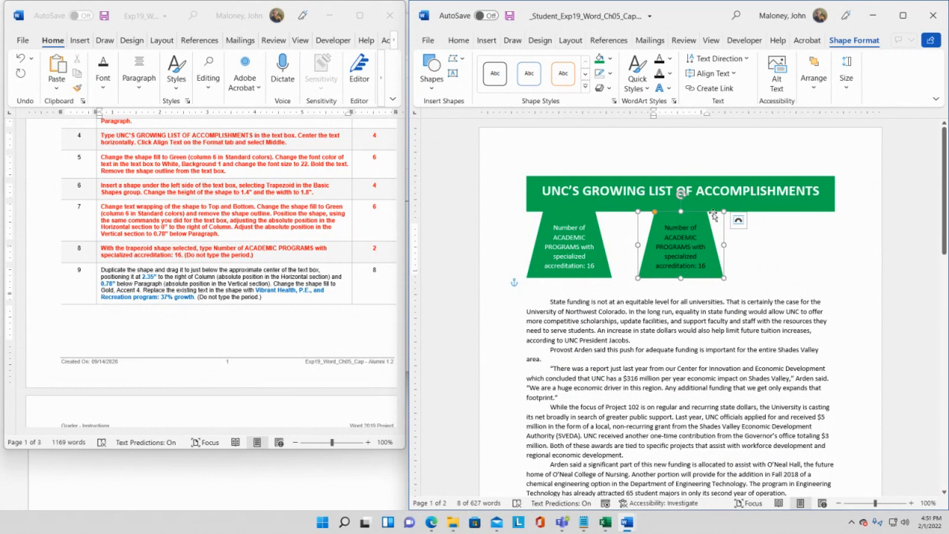
Try a horizontal absolute position of 1.35" to the right of Column for the copied trapezoid
left_click(813, 82)
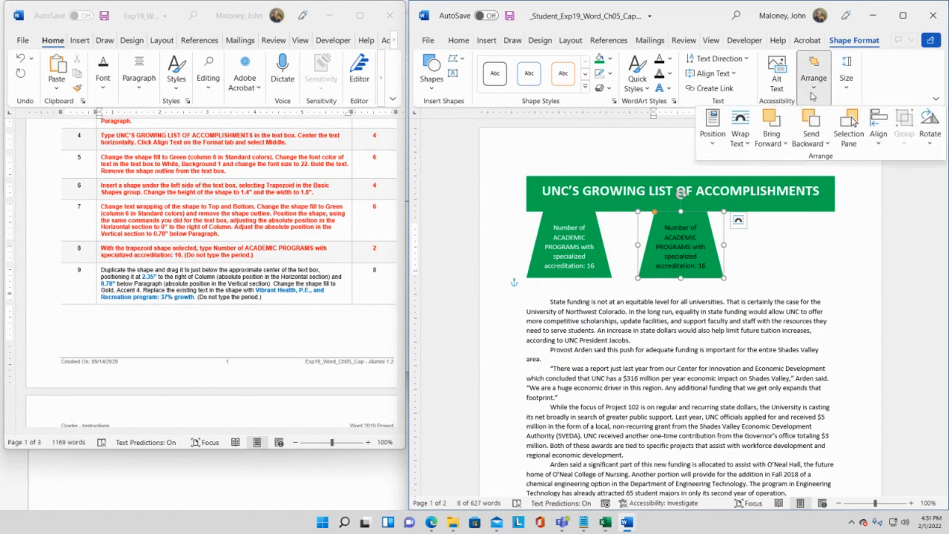
left_click(715, 141)
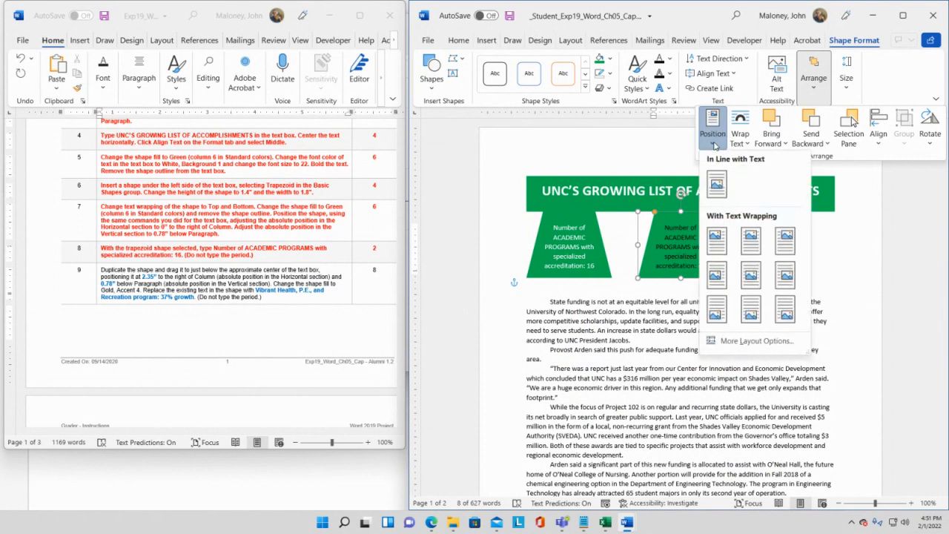
left_click(744, 345)
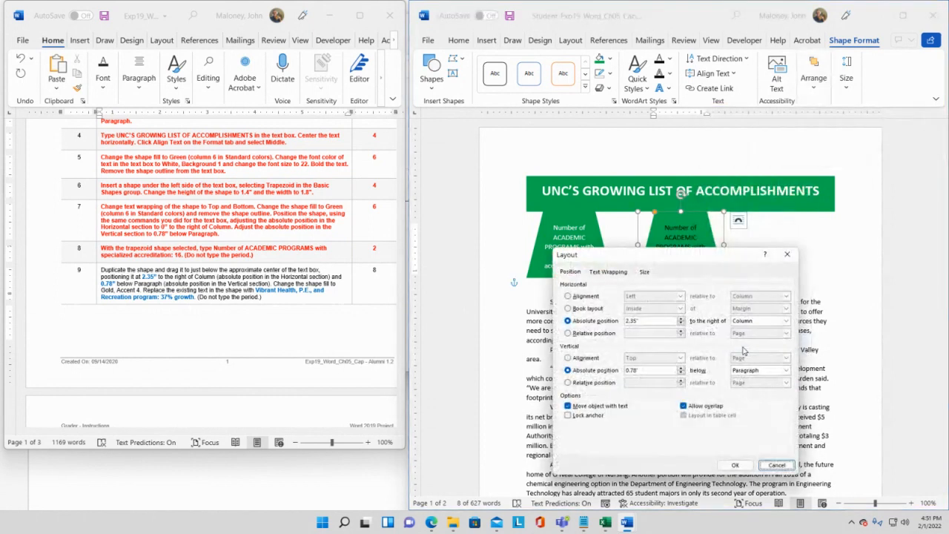
left_click(630, 321)
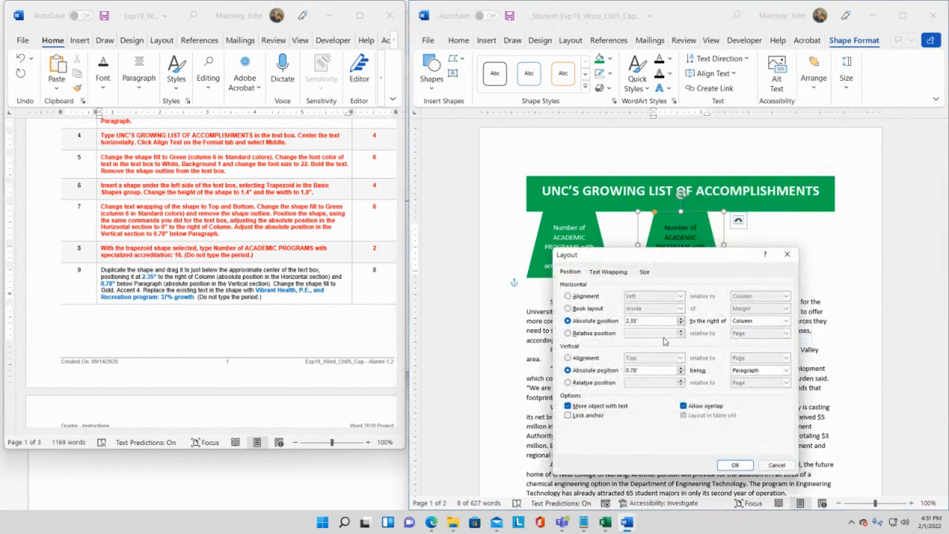
key("BackSpace")
type("1")
left_click(735, 465)
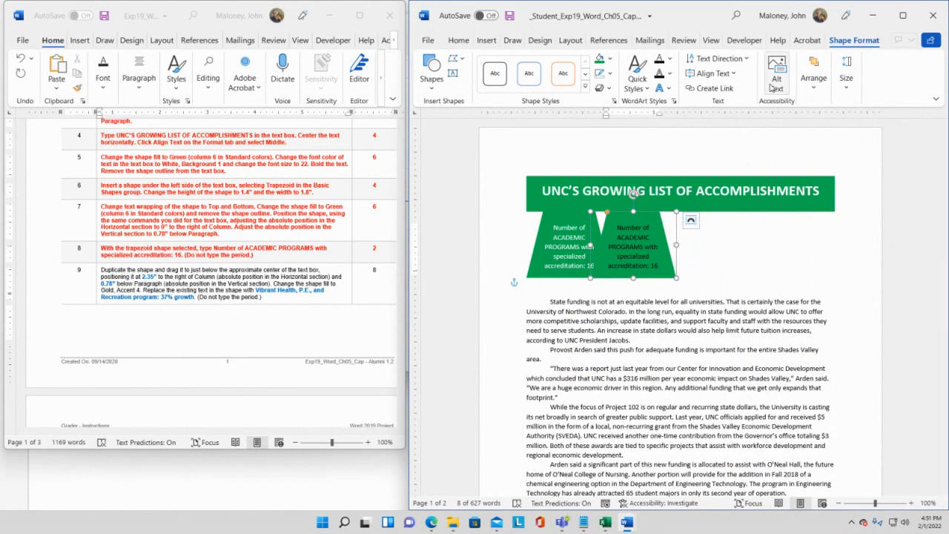
Return the copied trapezoid's horizontal absolute position to 2.35" to the right of Column and save the newsletter document
left_click(813, 85)
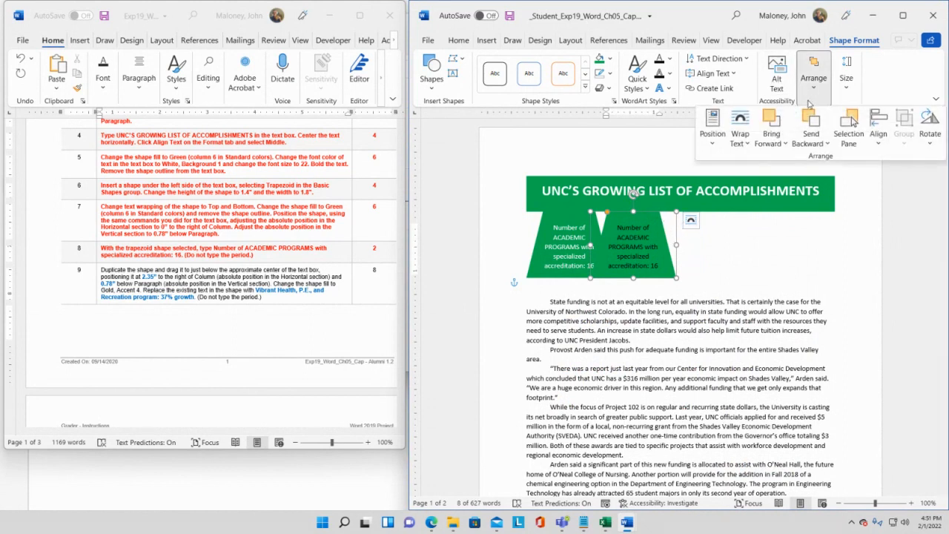
left_click(704, 141)
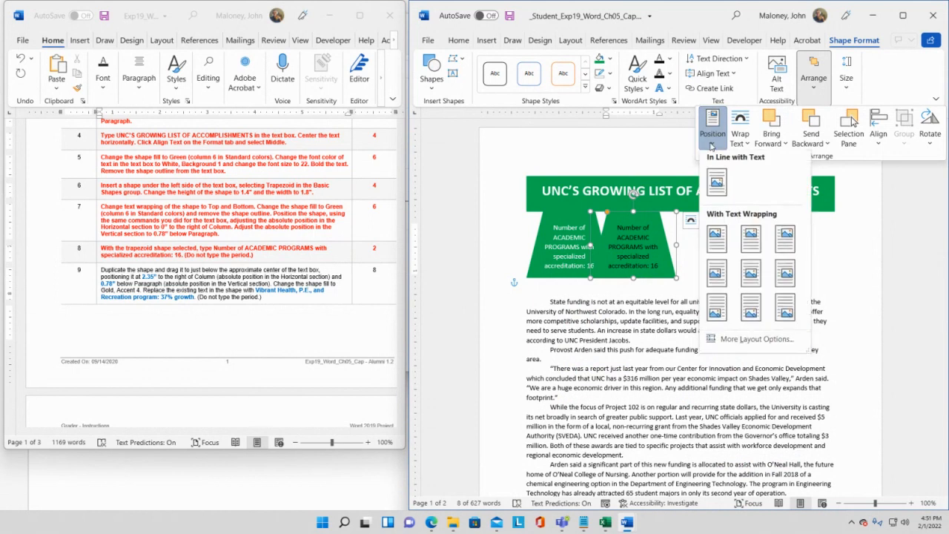
left_click(746, 341)
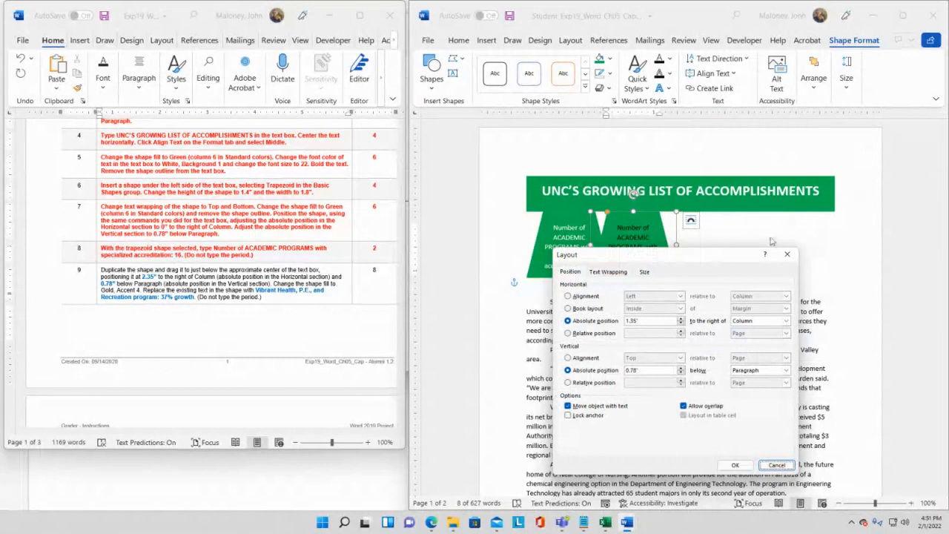
left_click(629, 321)
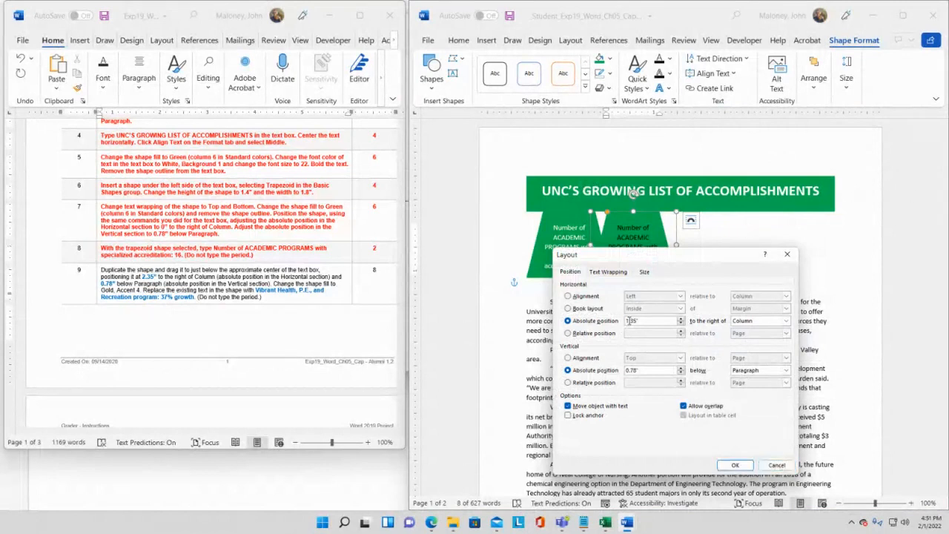
key("BackSpace")
type("2")
left_click(735, 465)
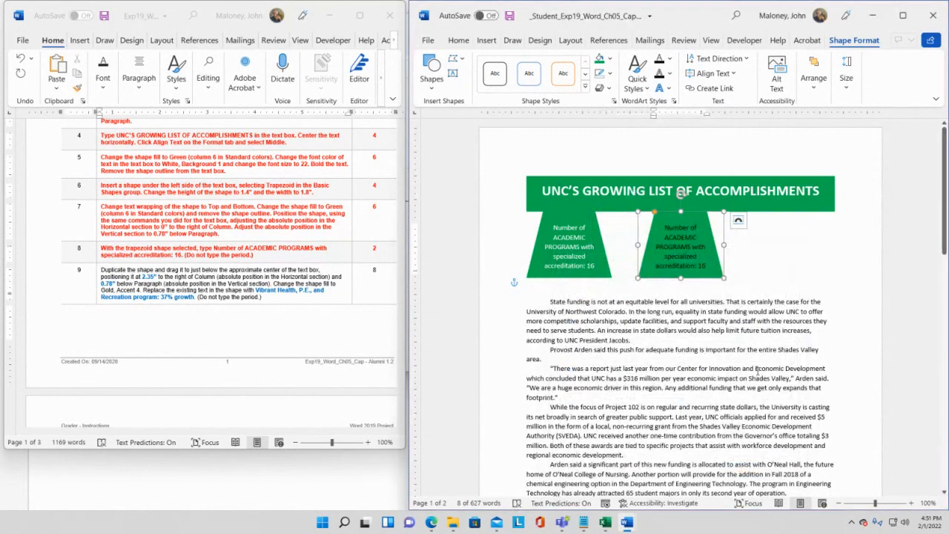
left_click(510, 18)
Change the shape fill of the copied trapezoid to Gold, Accent 4
left_click(602, 242)
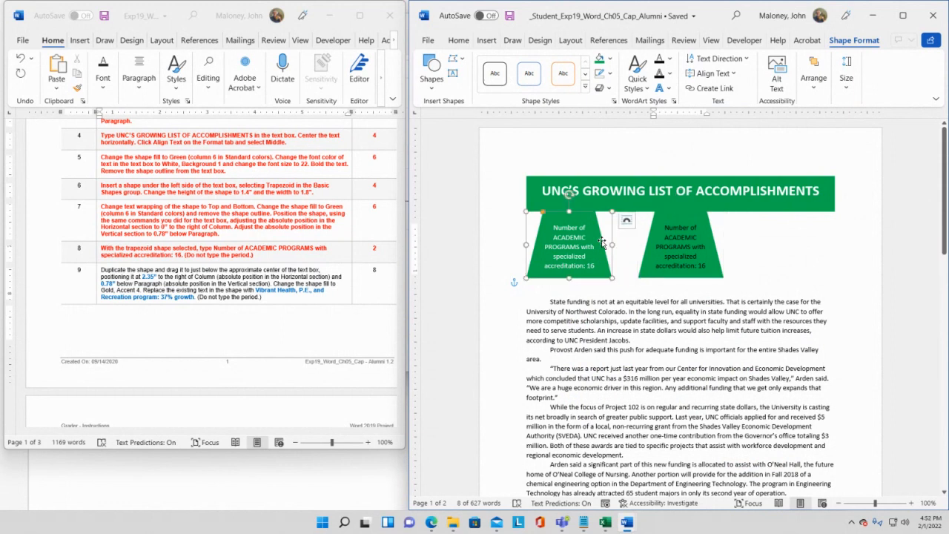
double_click(650, 238)
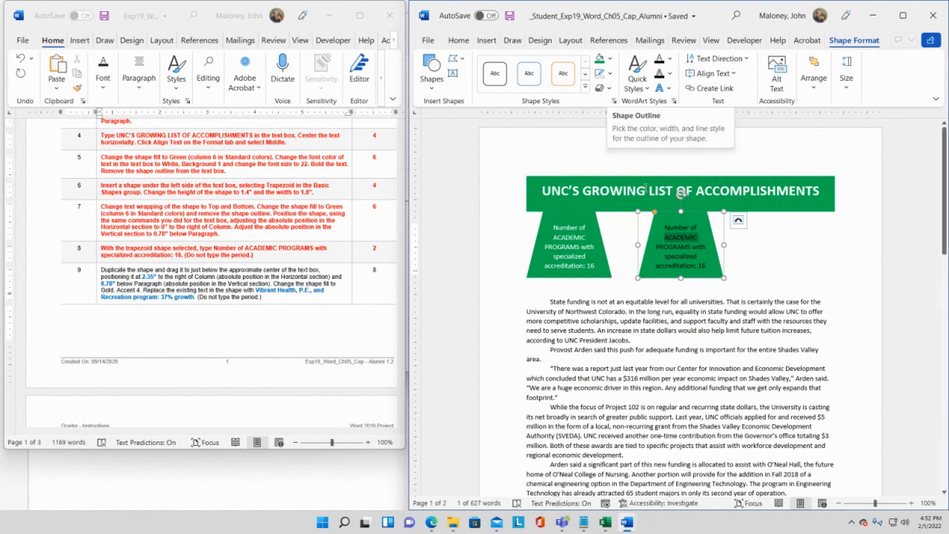
left_click(689, 247)
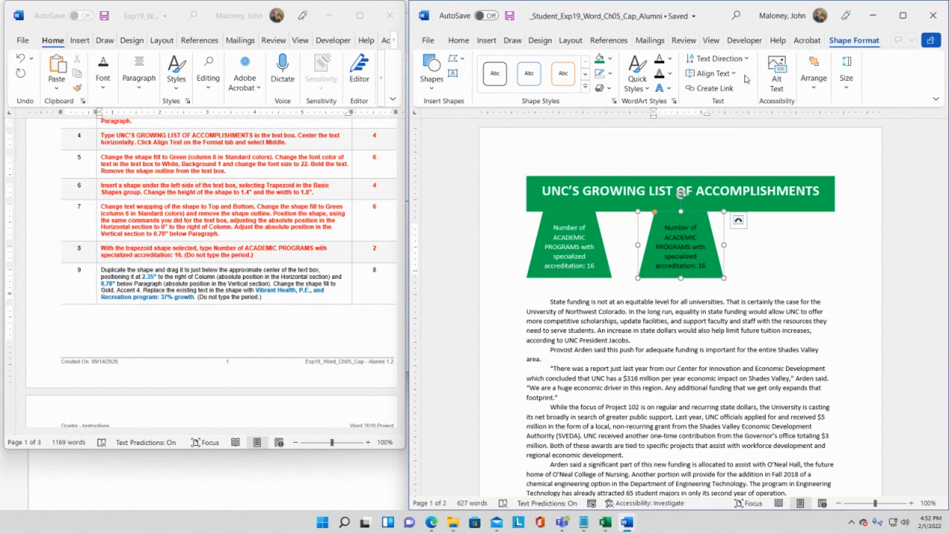
left_click(611, 61)
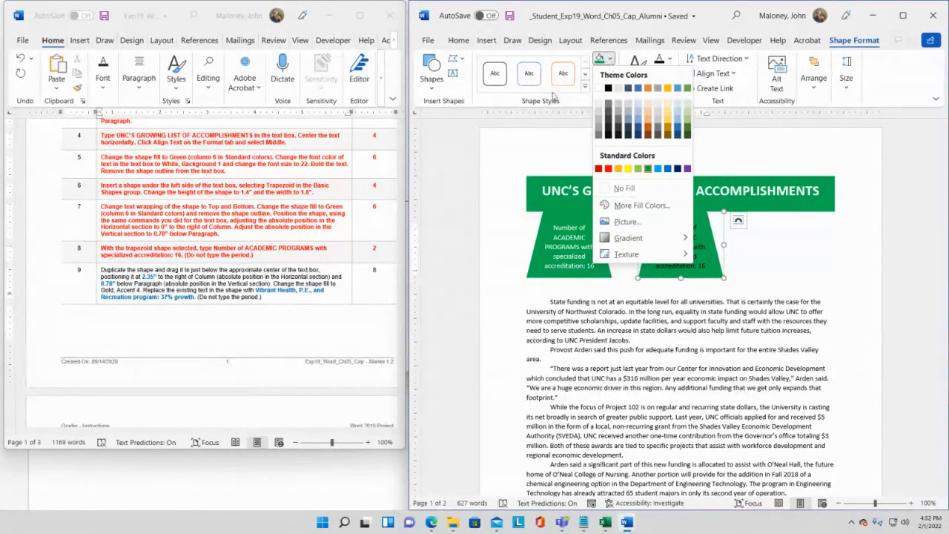
left_click(670, 89)
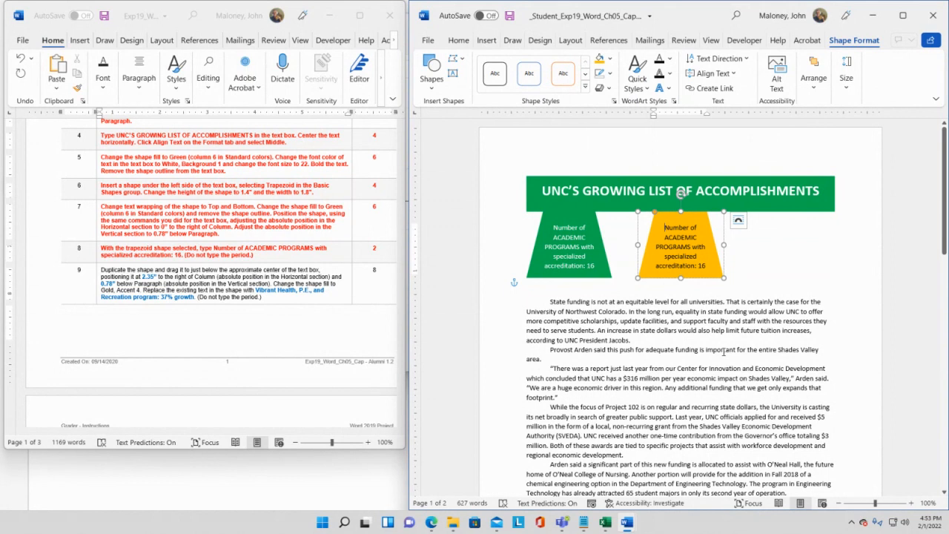
Replace the gold trapezoid's text with "Vibrant Health, P.E., and Recreation program: 37% growth" and save the newsletter document
key("Delete")
key("Delete")
key("Delete")
key("Delete")
key("Delete")
key("Delete")
key("Delete")
key("Delete")
key("Delete")
key("Delete")
key("Delete")
key("Delete")
key("Delete")
key("Delete")
key("Delete")
key("Delete")
key("Delete")
key("Delete")
key("Delete")
key("Delete")
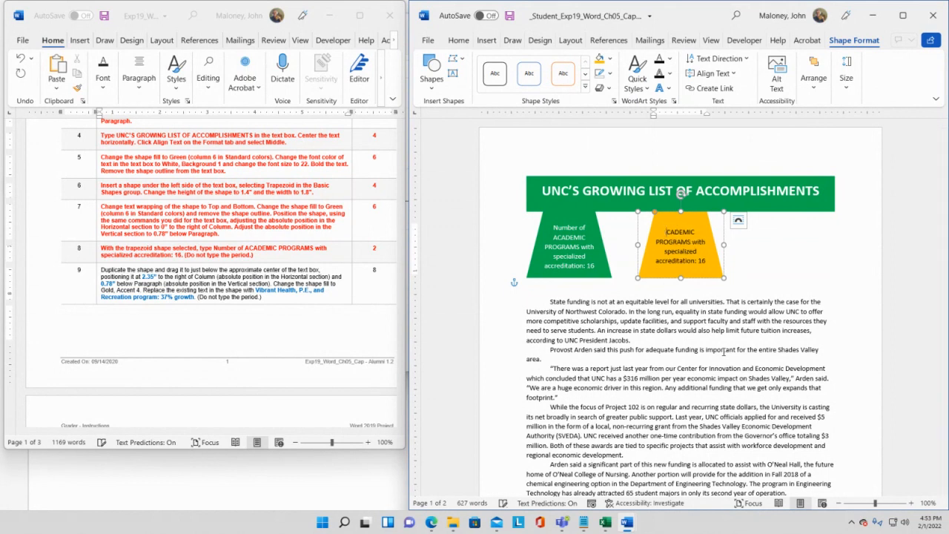
key("Delete")
key("Delete")
key("Delete")
key("Delete")
key("Delete")
key("Delete")
key("Delete")
key("Delete")
key("Delete")
key("Delete")
key("Delete")
key("Delete")
key("Delete")
key("Delete")
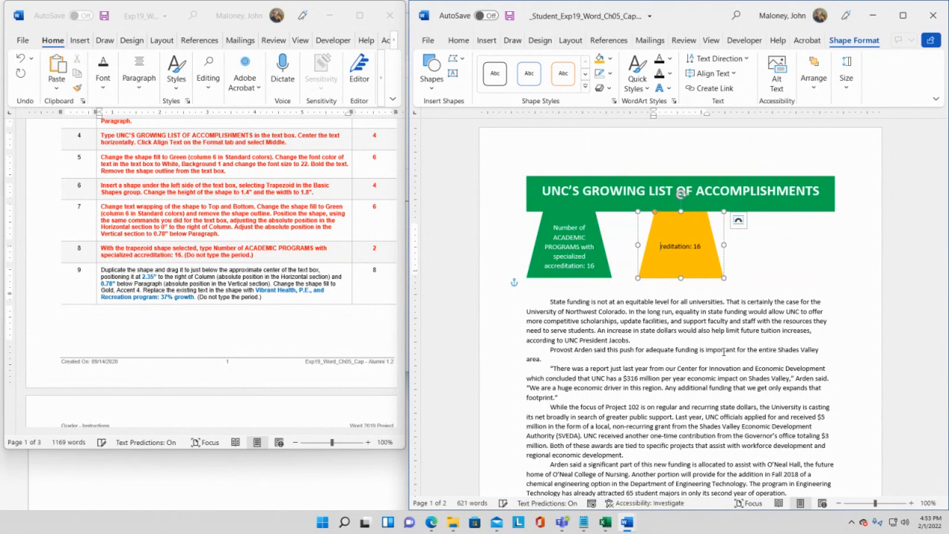
key("Delete")
key("Delete")
type("Vibrant Health")
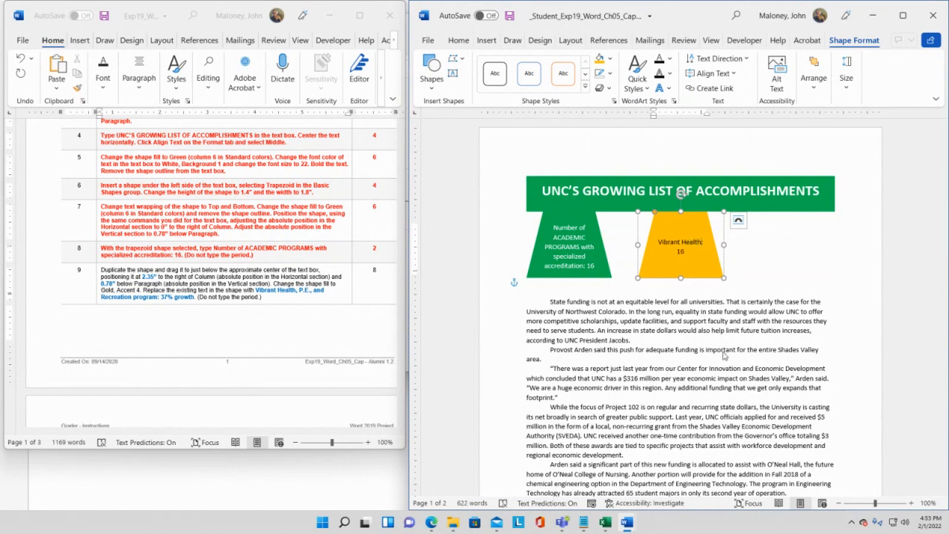
type(", P")
type(">E>")
key("BackSpace")
key("BackSpace")
key("BackSpace")
type(".")
type("and Recreation")
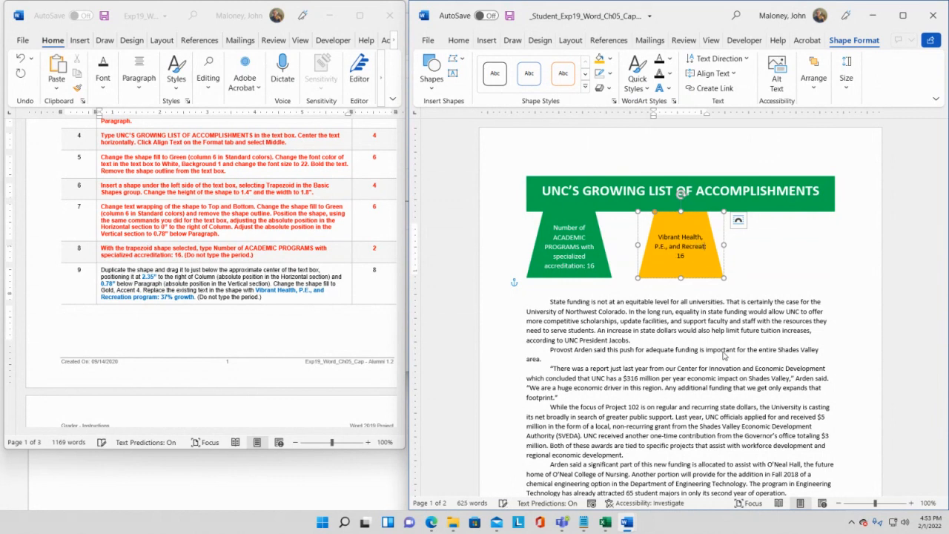
type(" program")
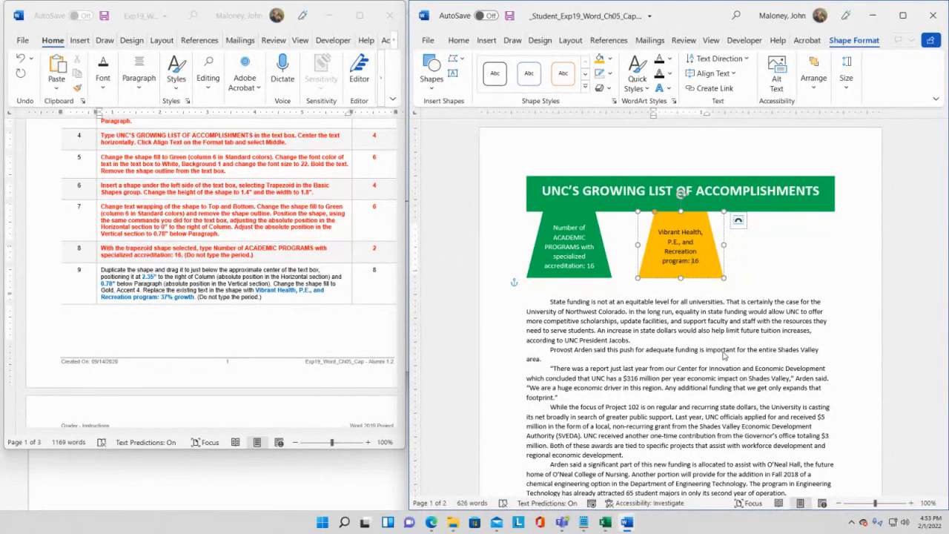
type("37")
type("% growth")
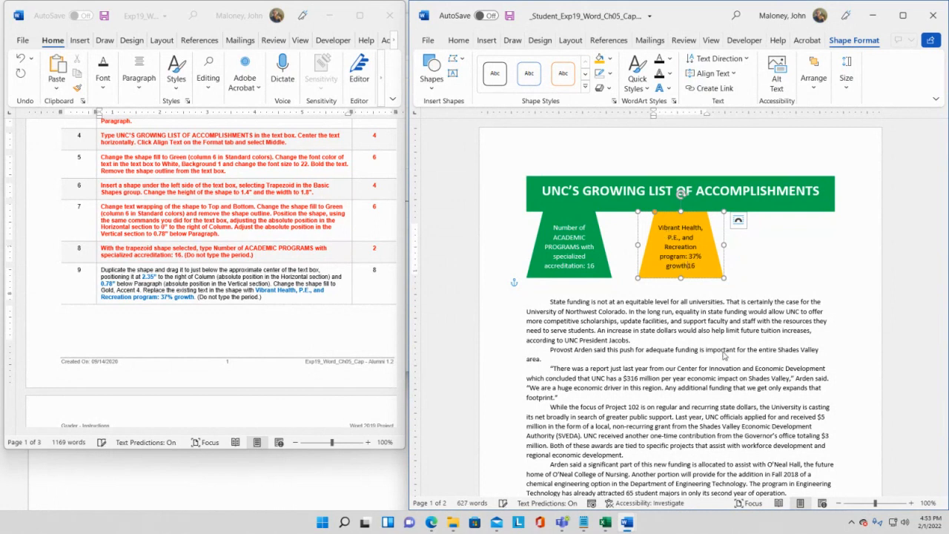
key("Delete")
key("Delete")
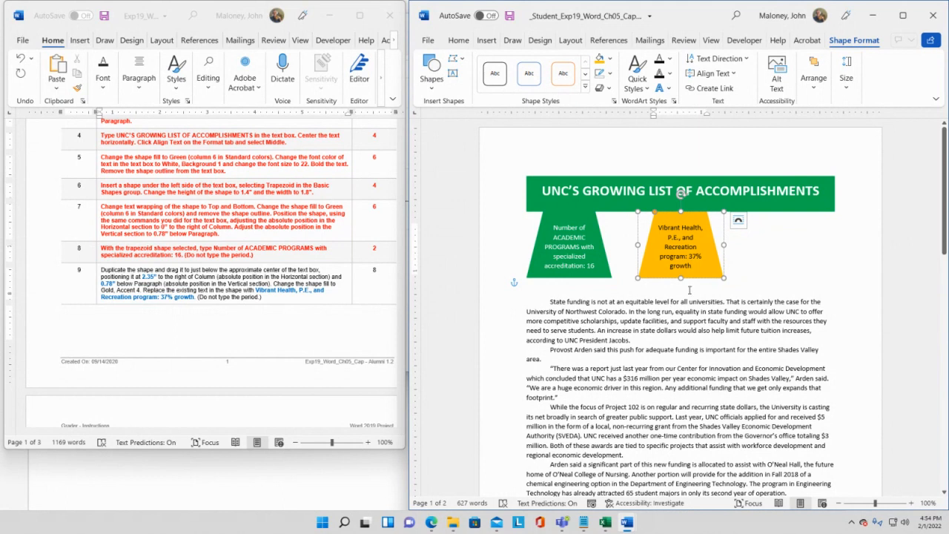
left_click(509, 16)
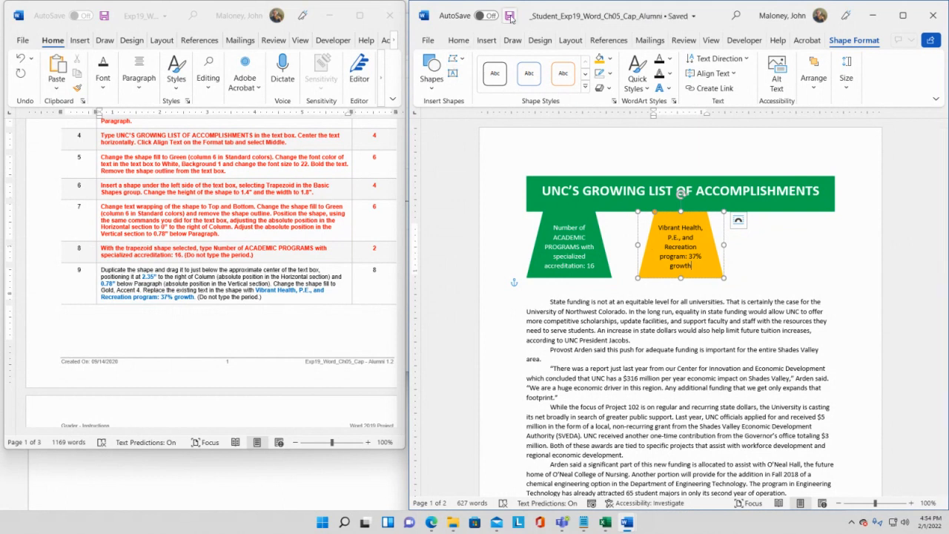
Mark step 9 as done in the instructions document by making its table row bold and red
left_click(63, 280)
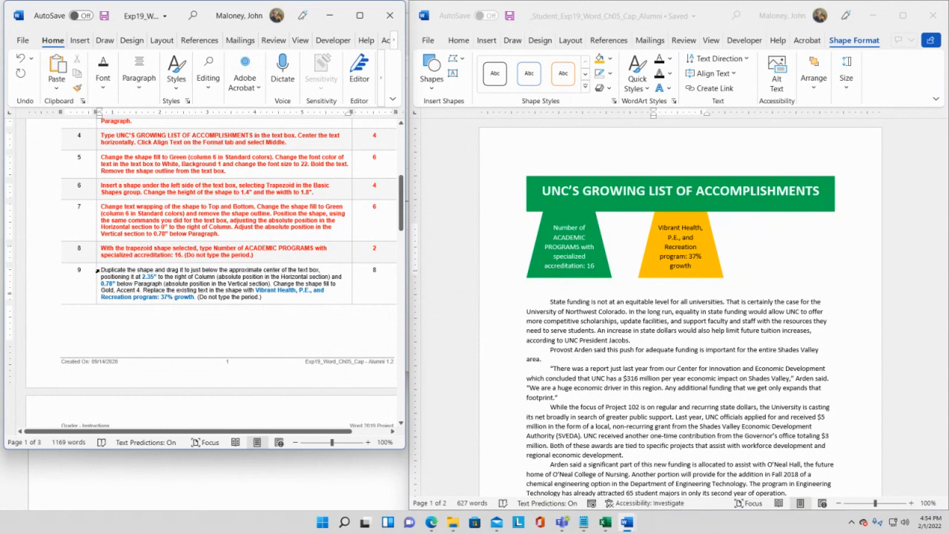
left_click_drag(102, 270, 388, 273)
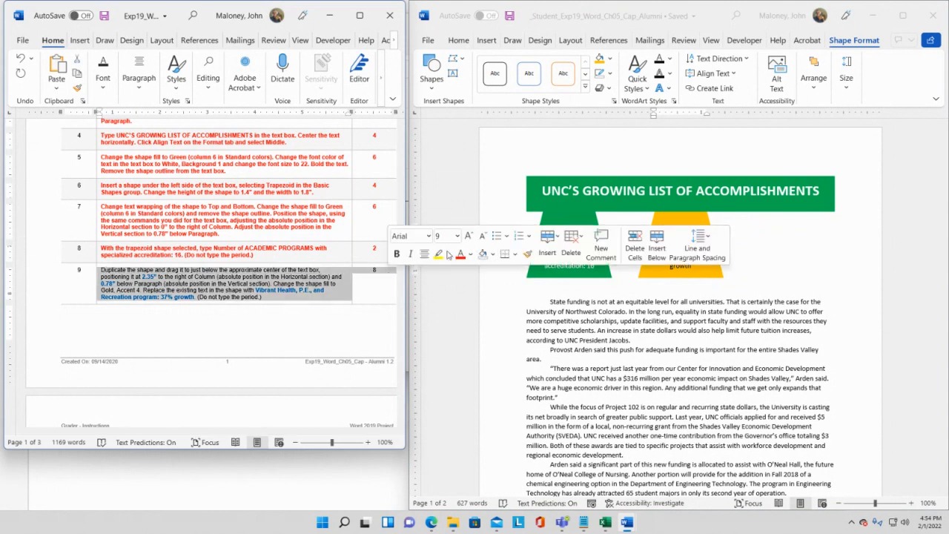
left_click(396, 255)
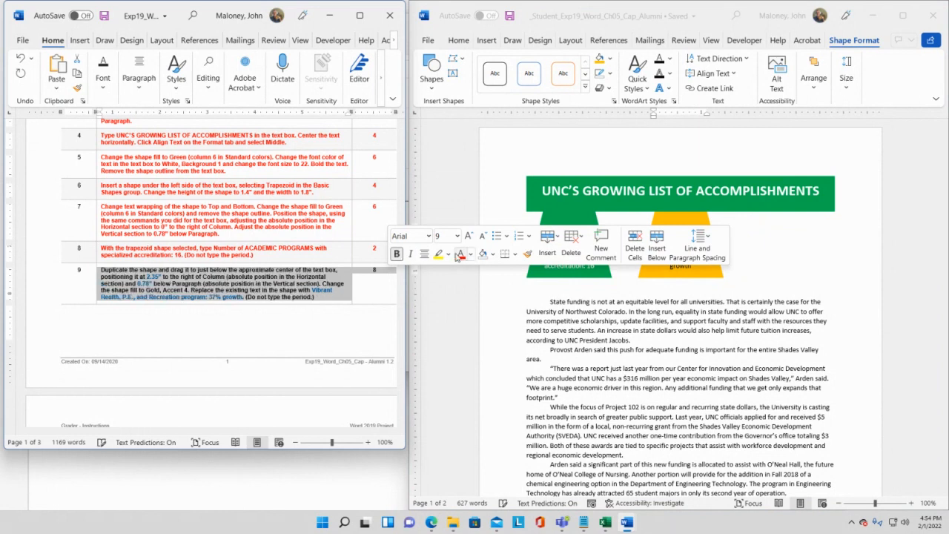
left_click(460, 254)
left_click(249, 300)
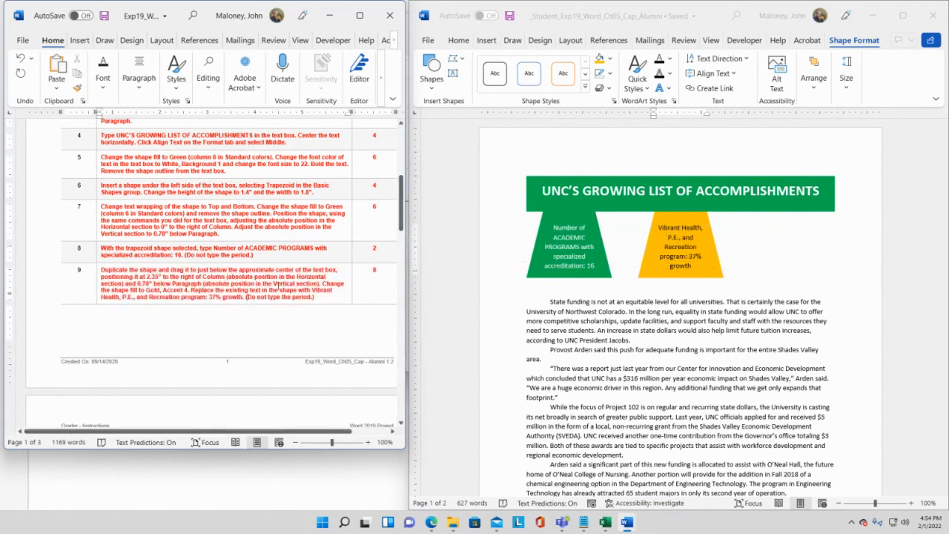
Review the completed rows in the instructions document and read the requirements of step 10
scroll(280, 297, "up", 3)
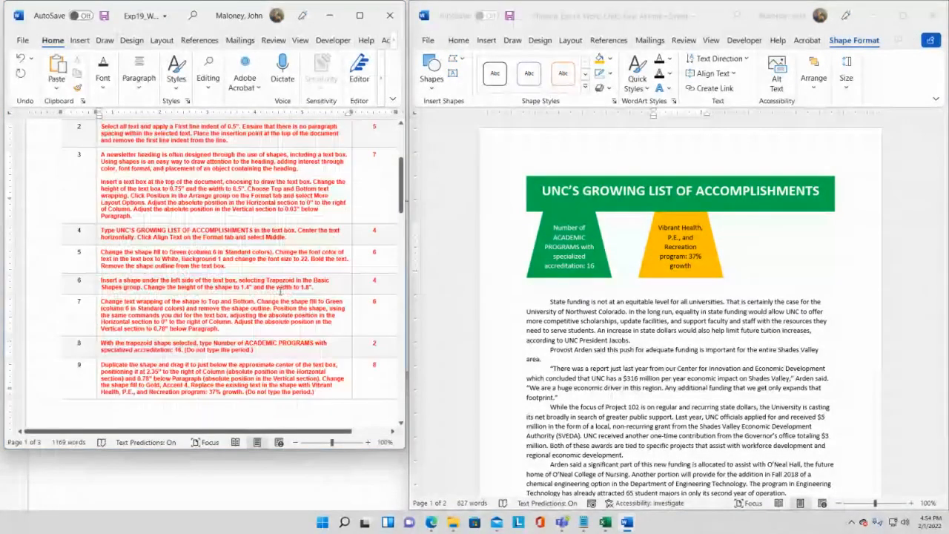
scroll(280, 292, "up", 3)
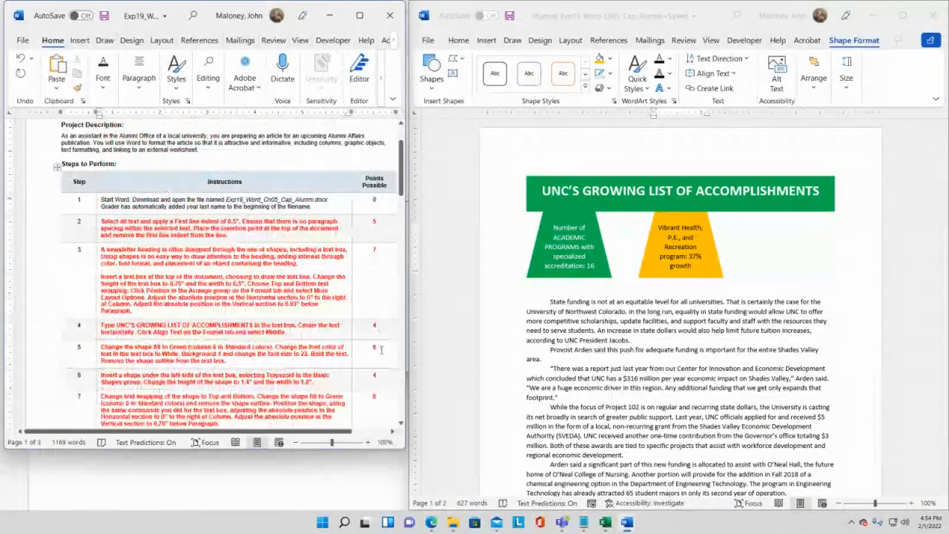
scroll(381, 349, "down", 2)
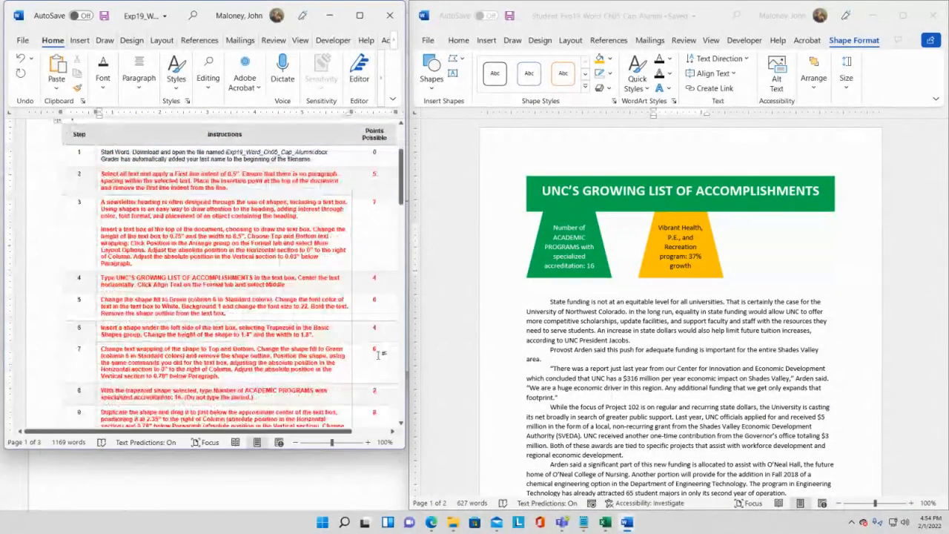
scroll(378, 356, "down", 1)
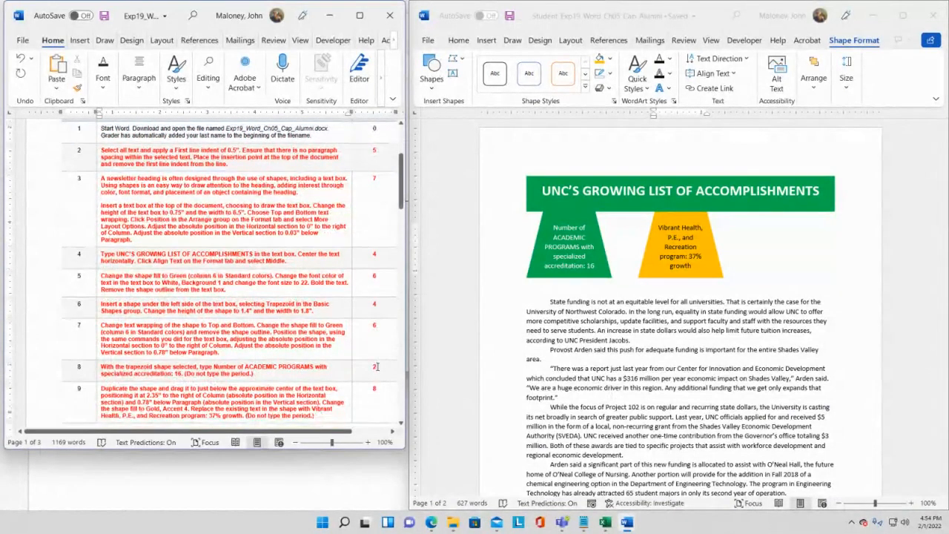
scroll(377, 366, "down", 7)
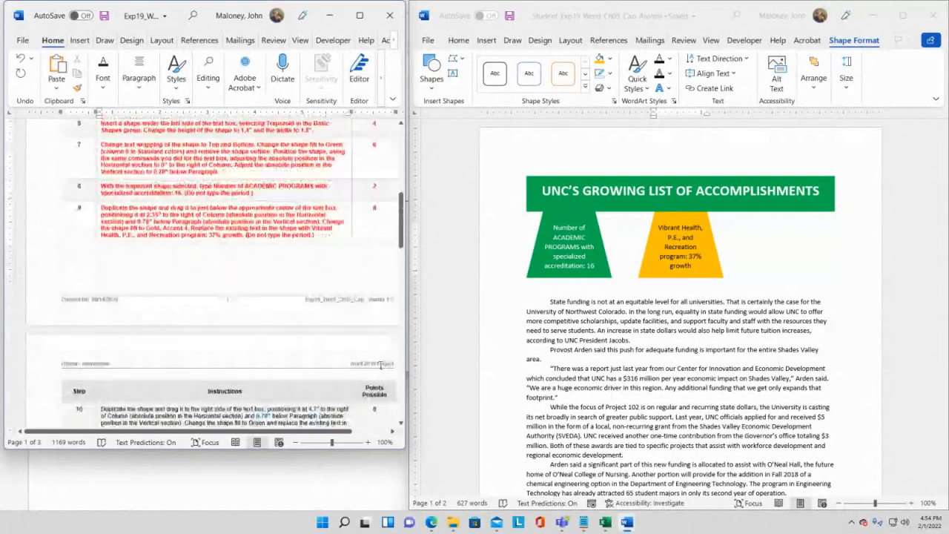
scroll(381, 364, "down", 4)
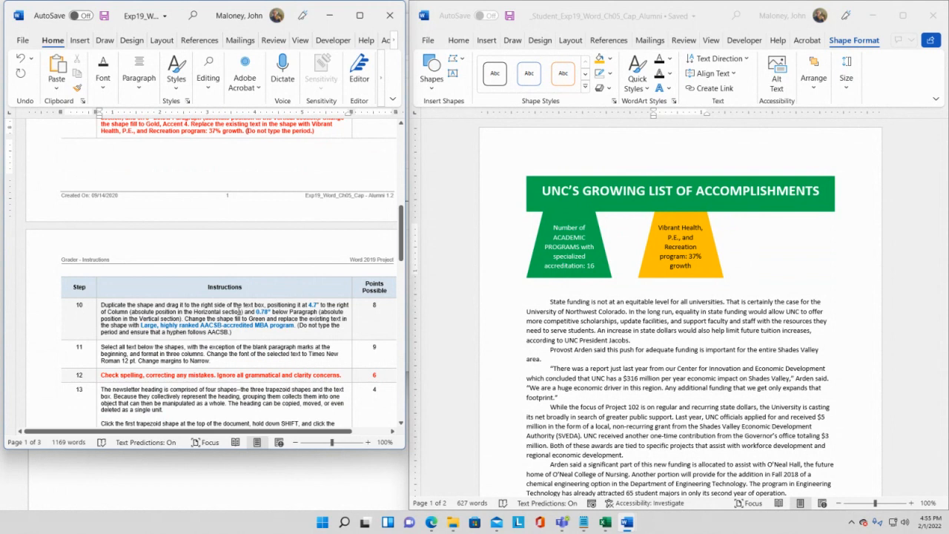
scroll(237, 319, "up", 1)
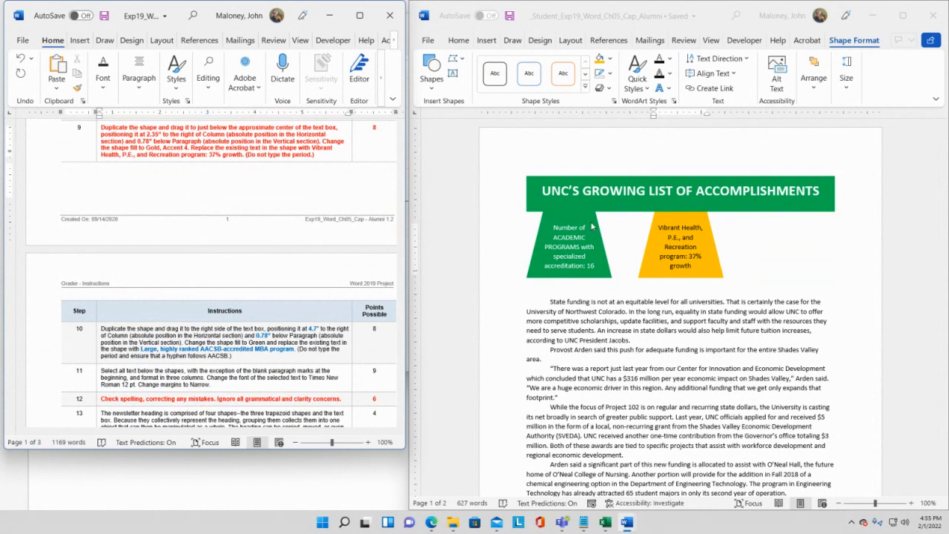
Paste another copy of the green trapezoid, place it under the right end of the heading text box, and save the newsletter document
left_click(733, 227)
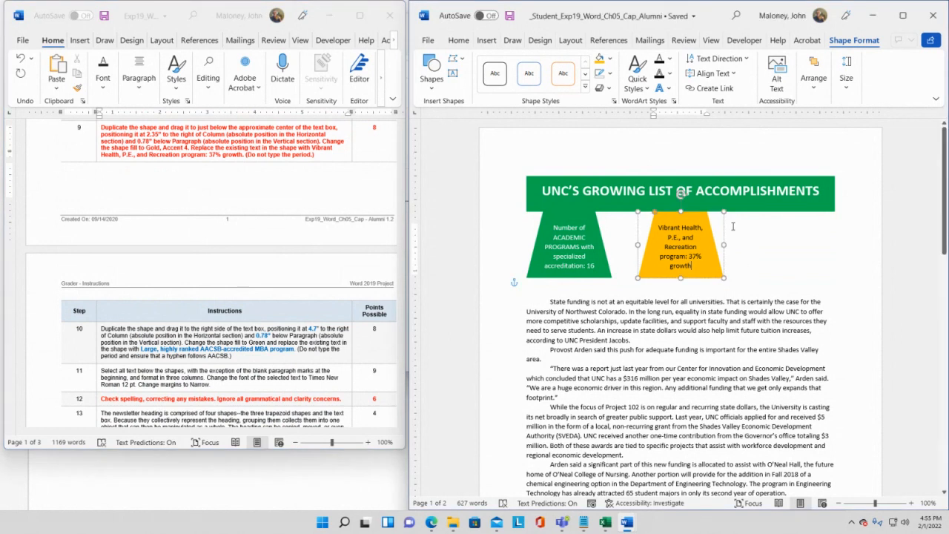
left_click(733, 227)
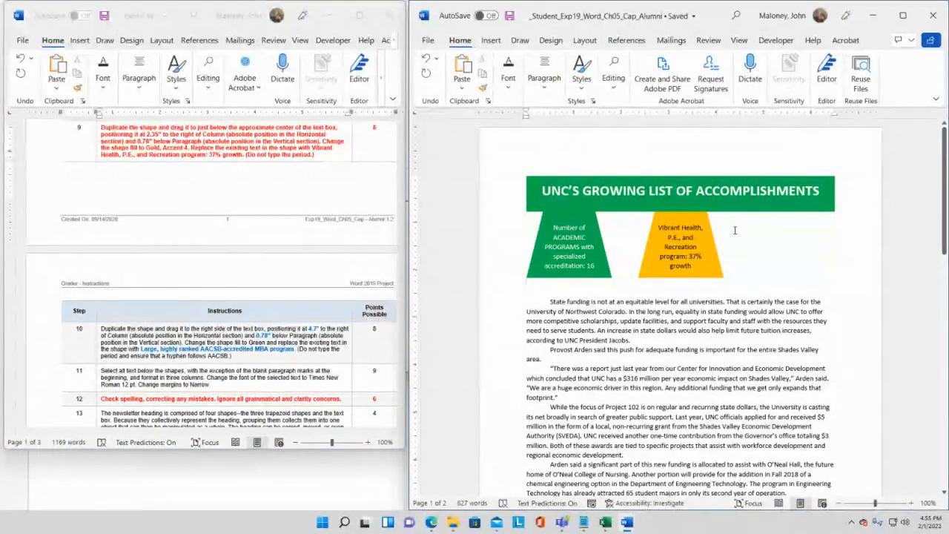
key("ctrl+v")
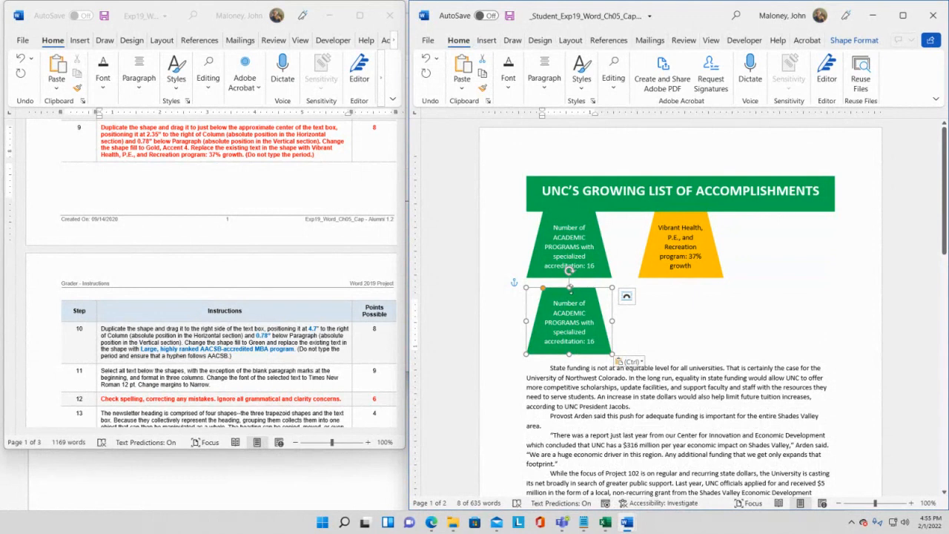
left_click_drag(572, 289, 794, 213)
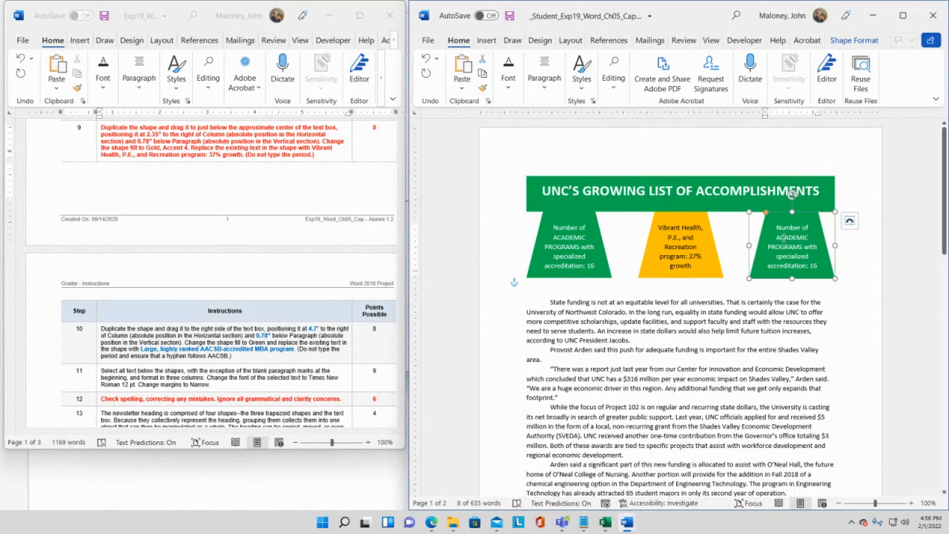
left_click(509, 16)
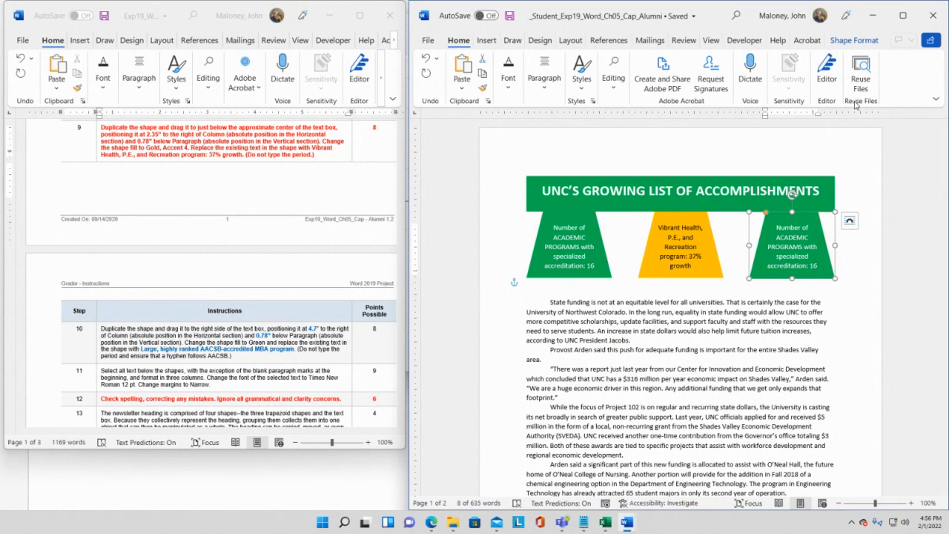
Set the new trapezoid's absolute position to 4.7" horizontally and 0.78" below Paragraph vertically
left_click(834, 42)
left_click(819, 87)
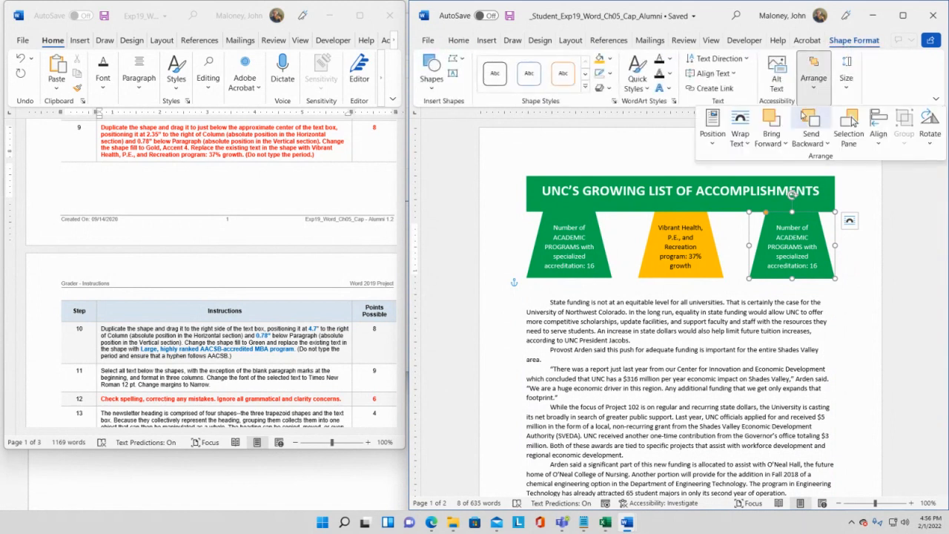
left_click(711, 137)
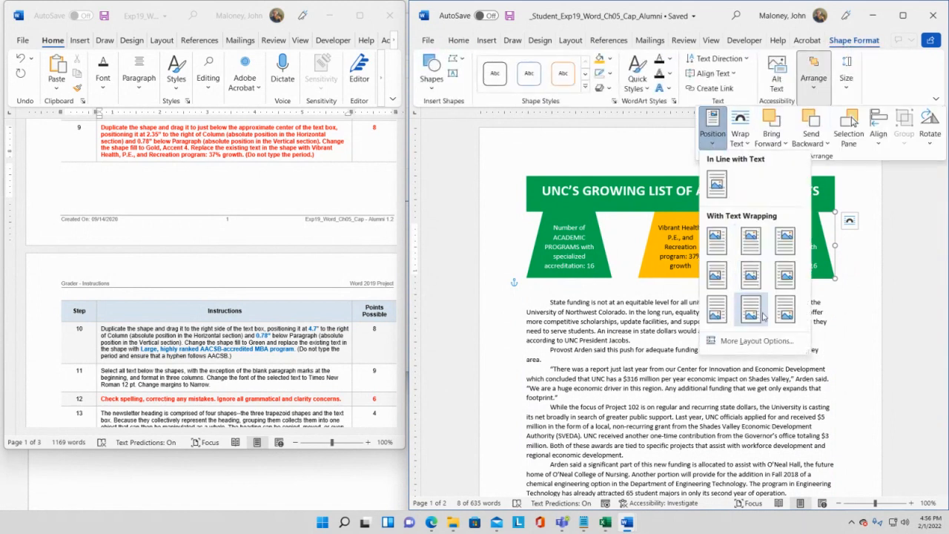
left_click(731, 341)
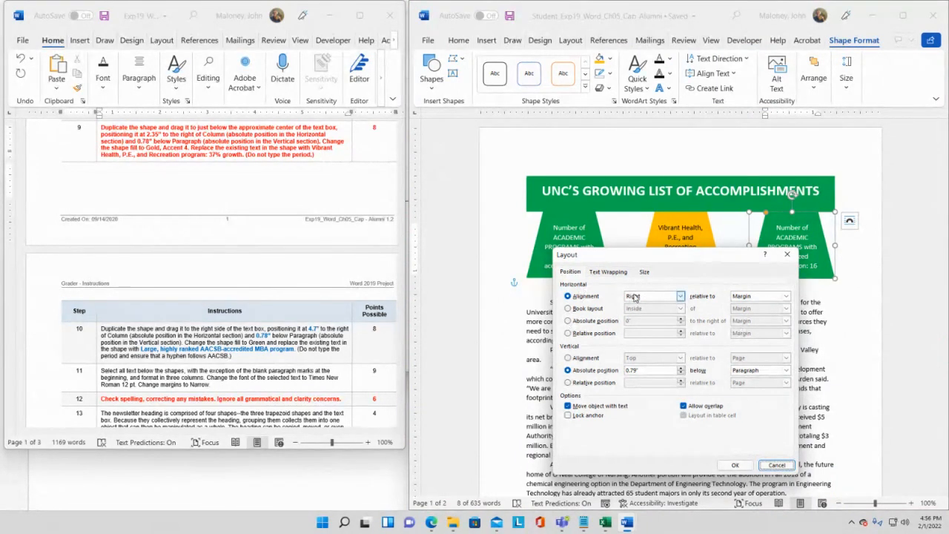
left_click(568, 321)
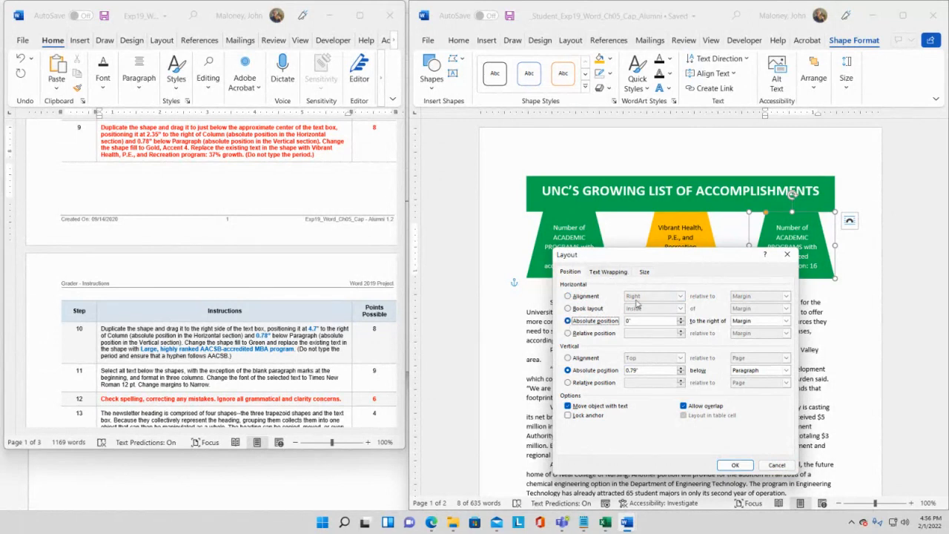
left_click(634, 321)
key("BackSpace")
type("4.7")
left_click_drag(740, 255, 720, 274)
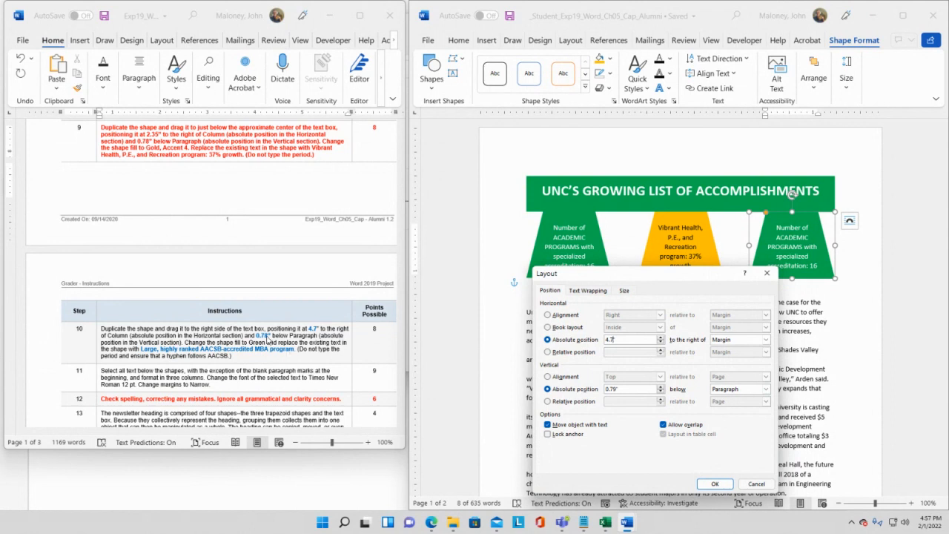
left_click(616, 389)
left_click(715, 484)
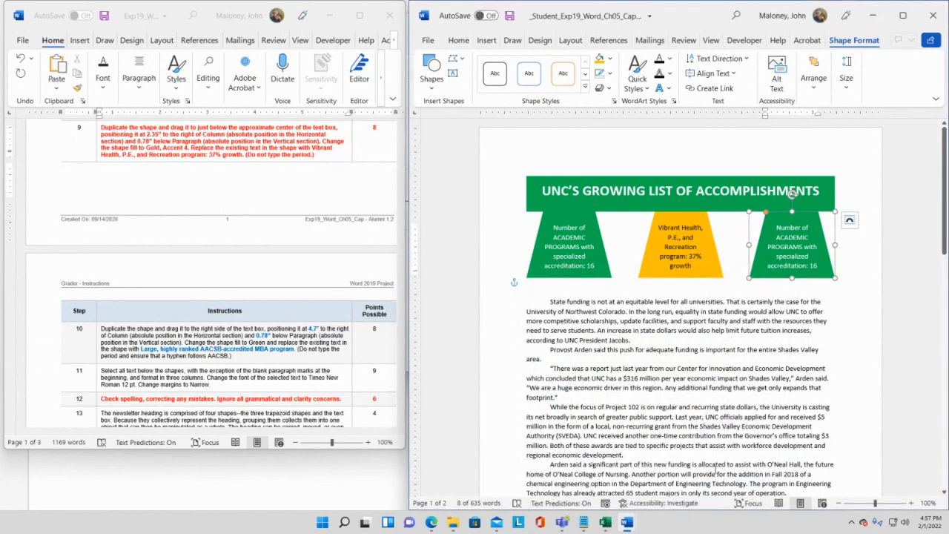
left_click(680, 312)
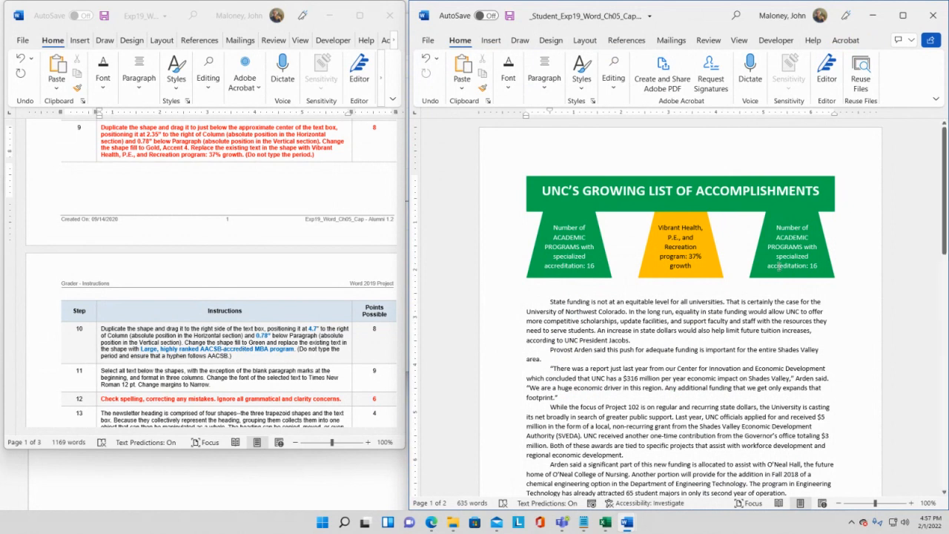
Replace the rightmost trapezoid's text with "Large, highly ranked AACSB-accredited MBA program" and save the newsletter document
left_click(779, 267)
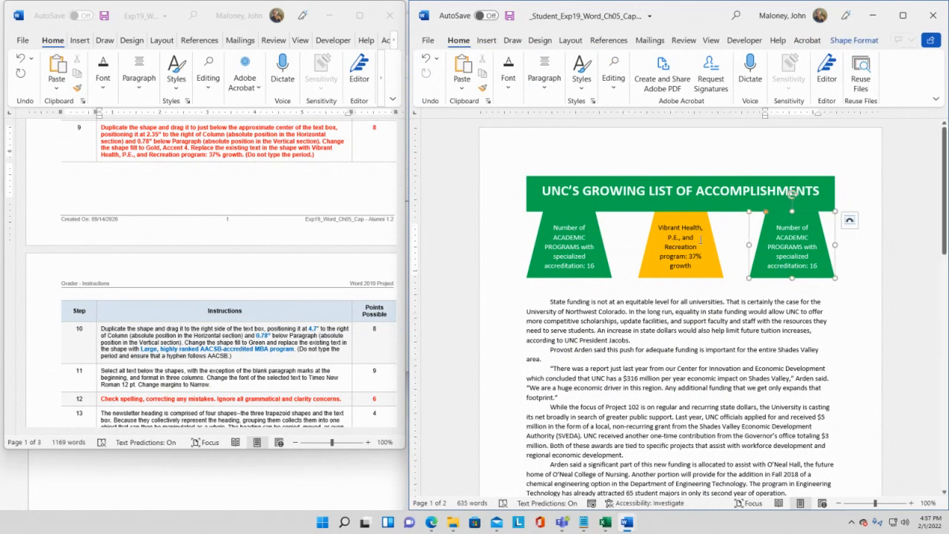
right_click(763, 244)
left_click_drag(775, 227, 770, 240)
key("Delete")
key("Delete")
key("Delete")
key("Delete")
key("Delete")
key("Delete")
key("Delete")
key("Delete")
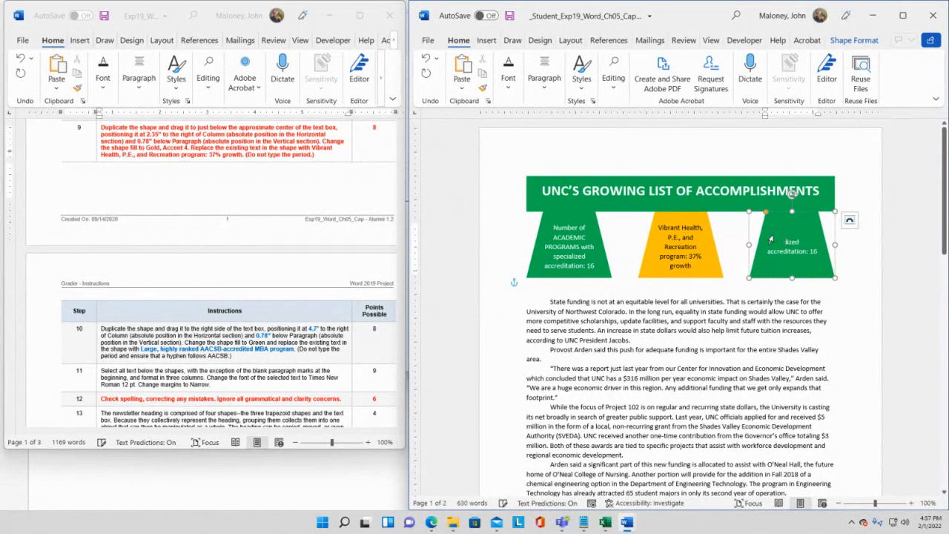
key("Delete")
key("Delete")
key("Delete")
key("Delete")
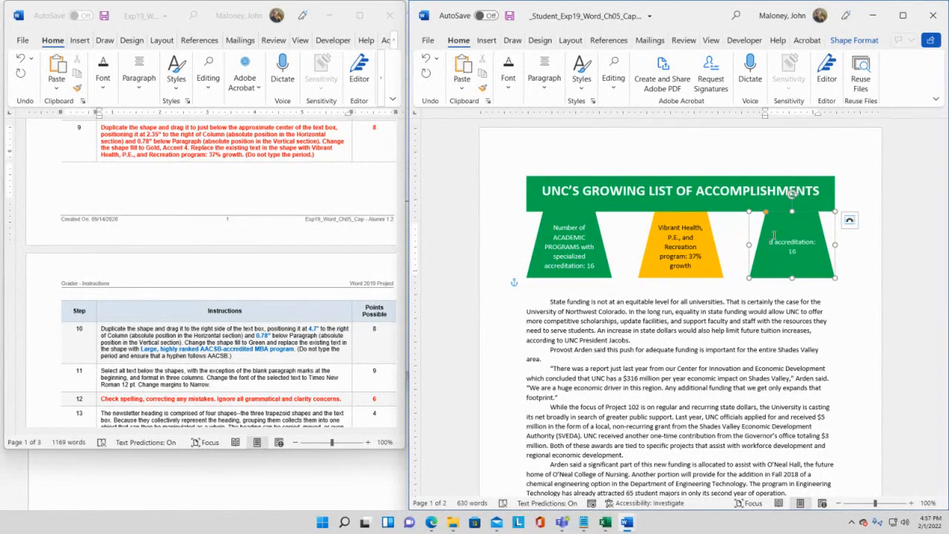
key("Delete")
key("Delete")
key("Delete")
key("Delete")
key("Delete")
key("Delete")
key("Delete")
key("Delete")
key("Delete")
key("Delete")
key("Delete")
key("Delete")
key("Delete")
key("Delete")
key("Delete")
key("Delete")
key("Delete")
key("Delete")
type("Large, highly ranked AACSB-accredited M")
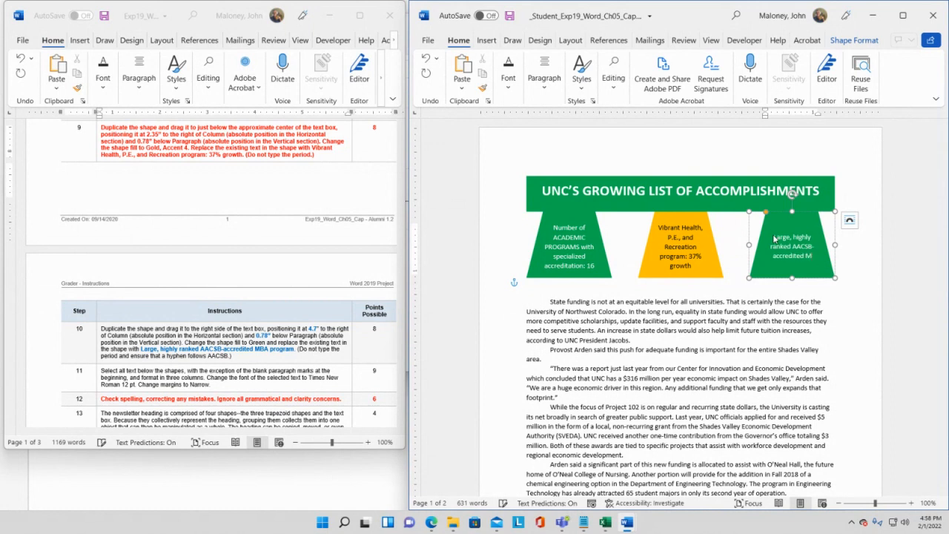
type("BA program")
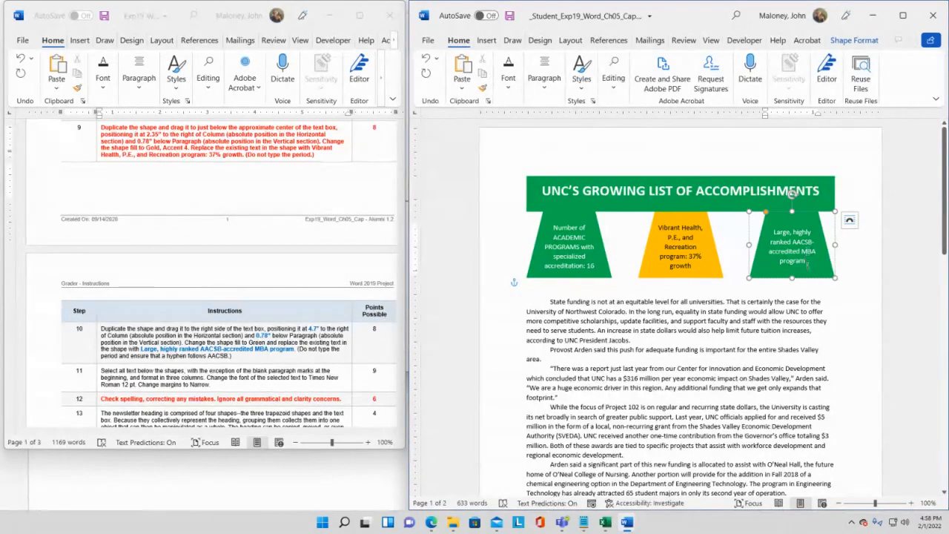
left_click(757, 341)
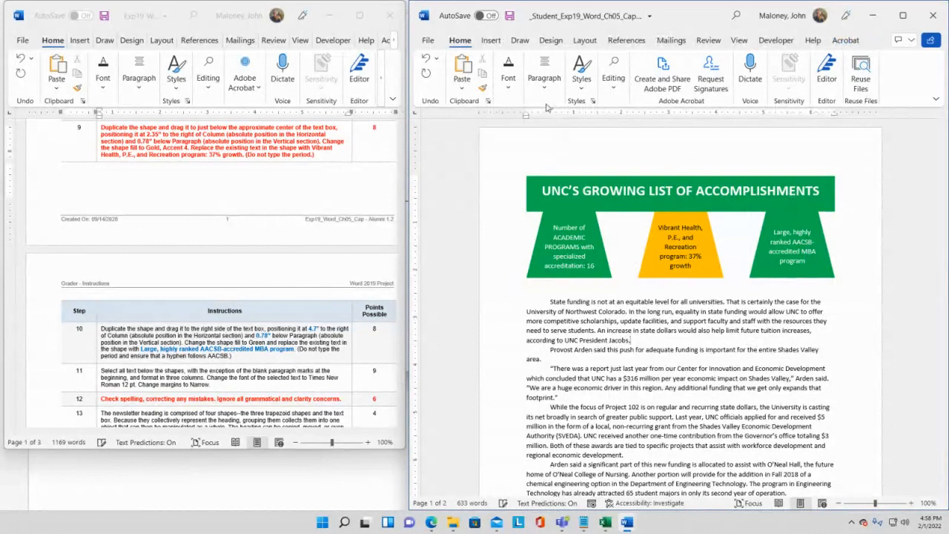
left_click(509, 17)
Mark step 10 as done by making its table row bold and red, and save the instructions document
scroll(165, 311, "down", 1)
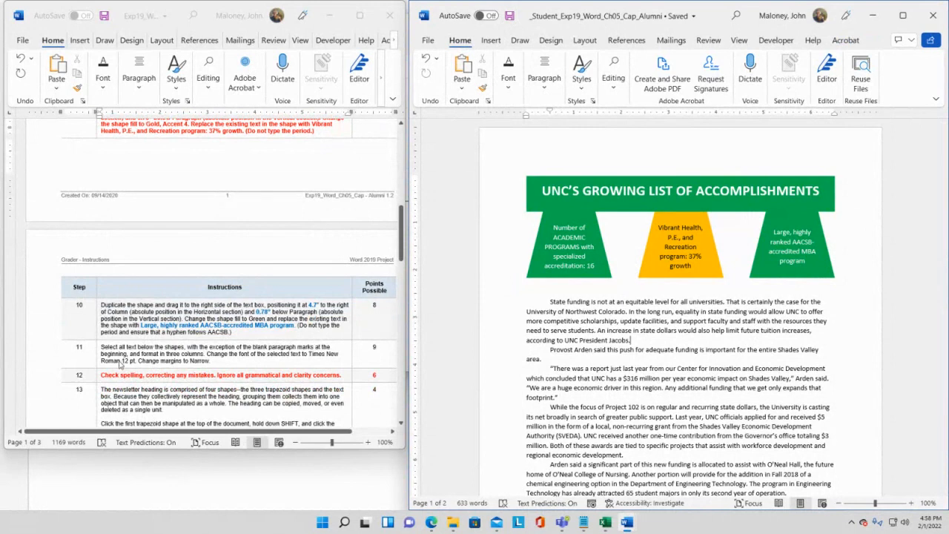
left_click(103, 304)
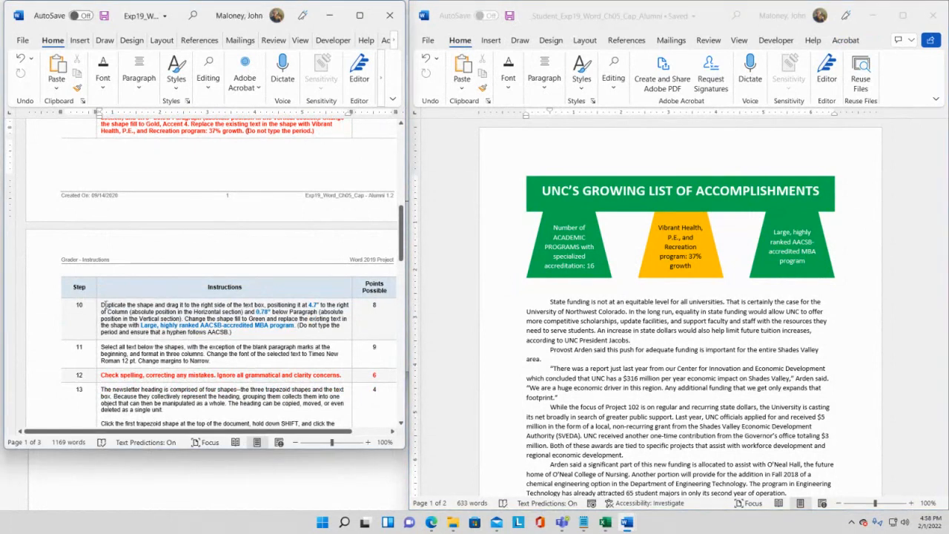
left_click_drag(103, 305, 371, 327)
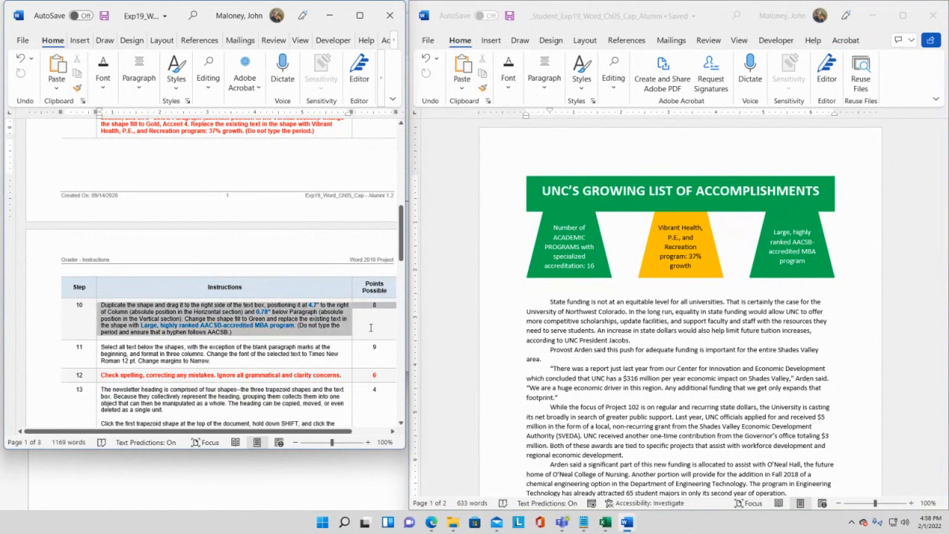
left_click(442, 309)
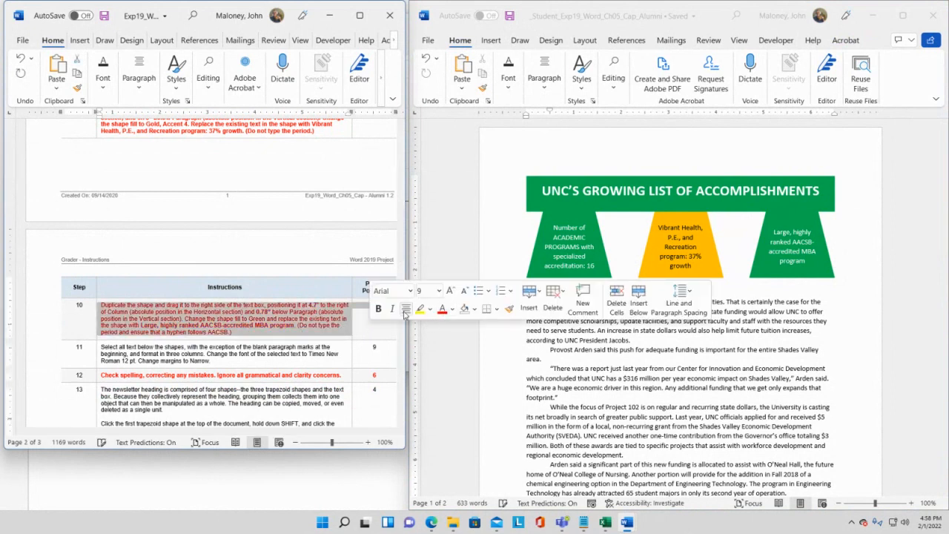
left_click(379, 308)
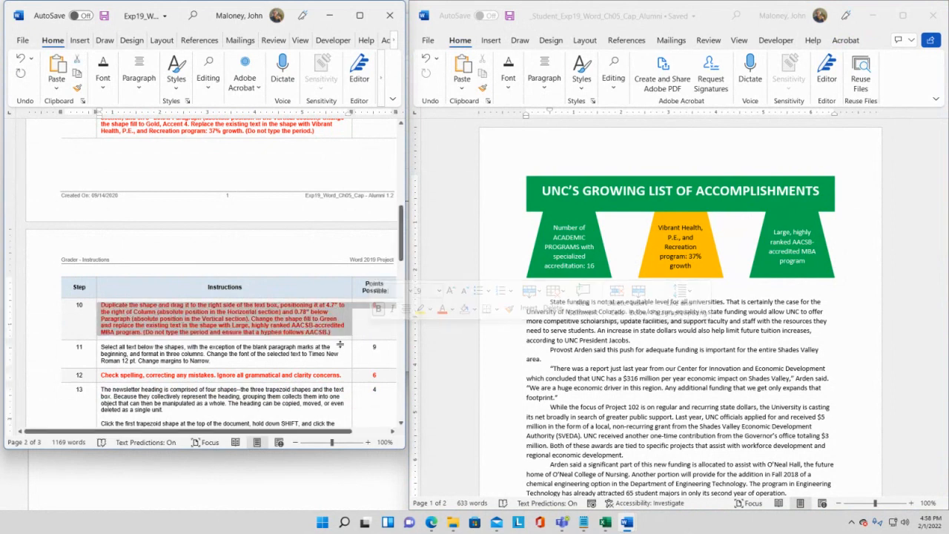
left_click(338, 346)
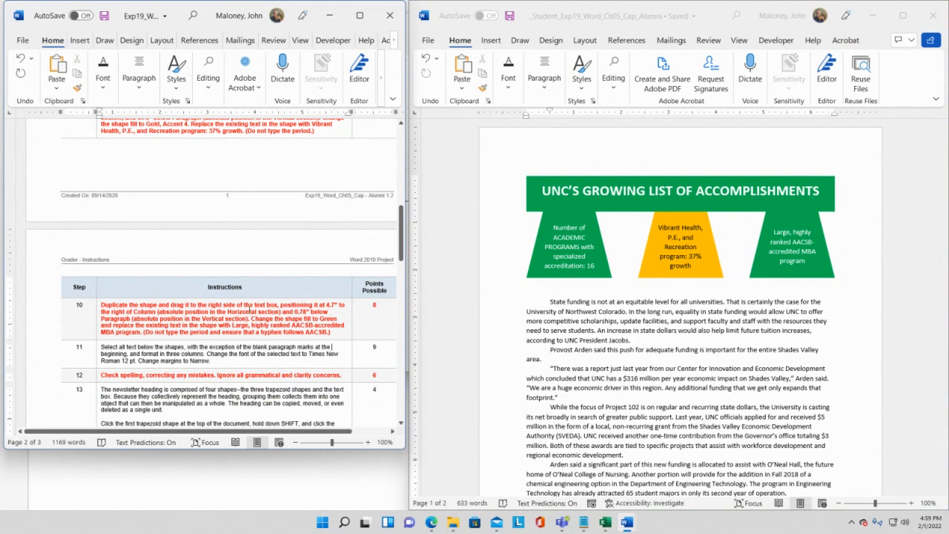
left_click(104, 18)
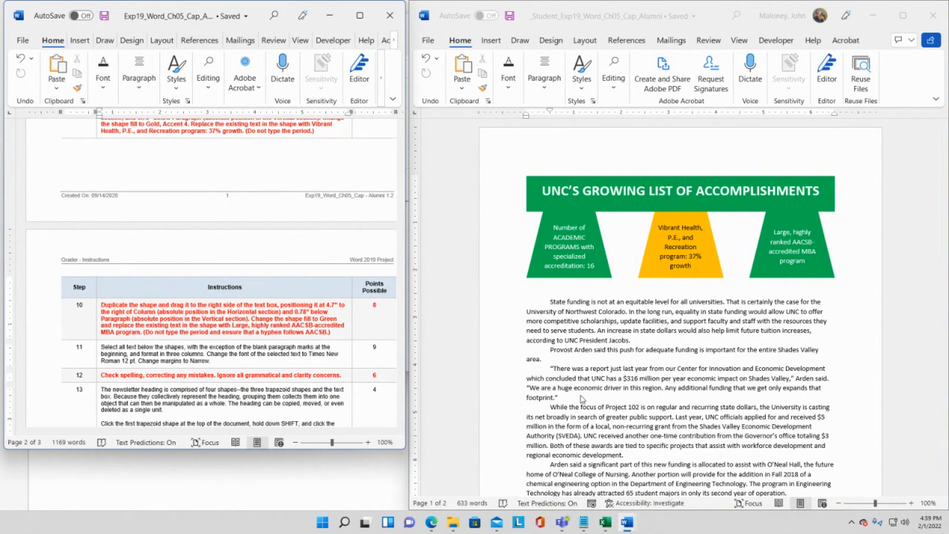
left_click(556, 305)
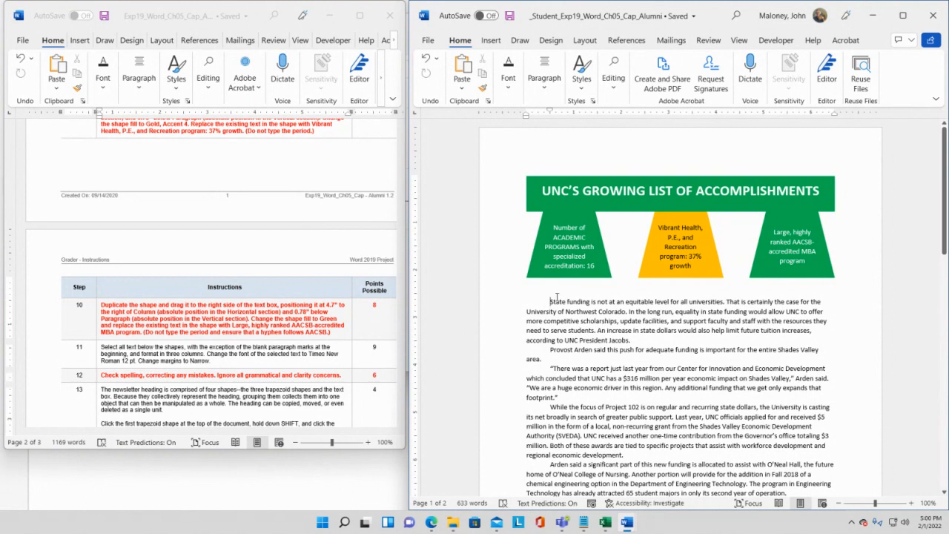
left_click_drag(550, 301, 825, 494)
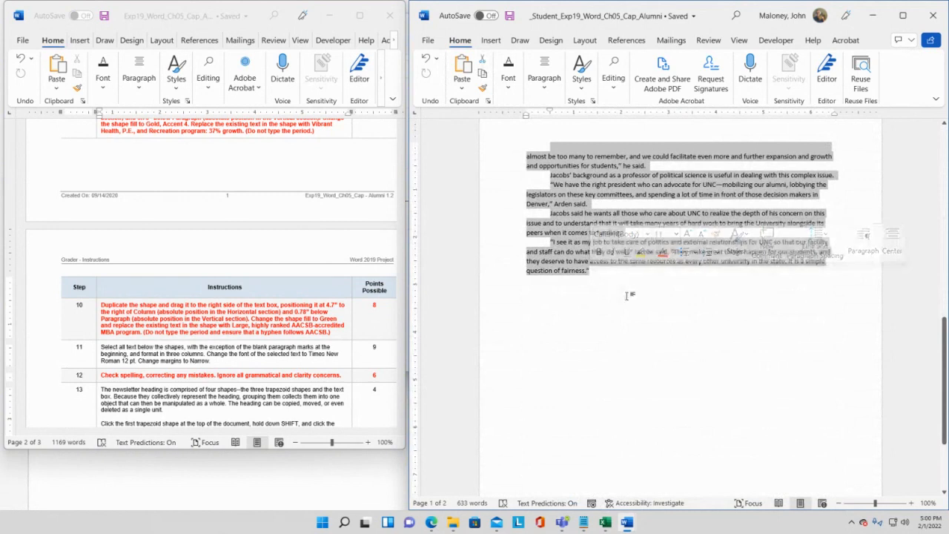
left_click_drag(945, 349, 945, 198)
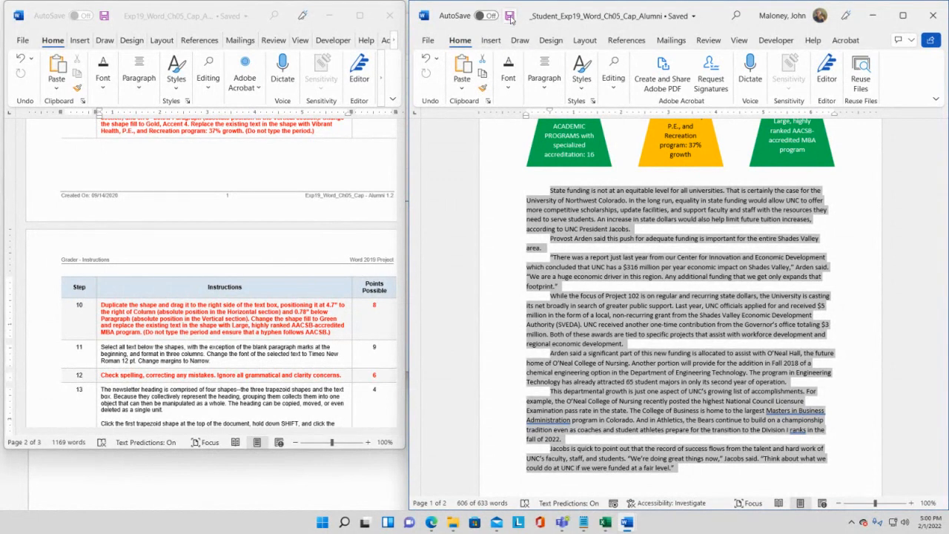
left_click(491, 41)
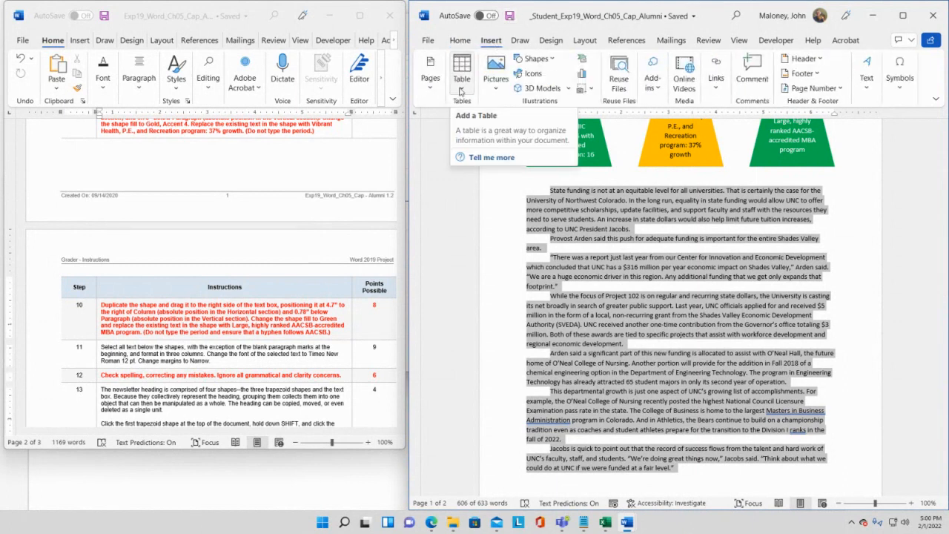
left_click(460, 91)
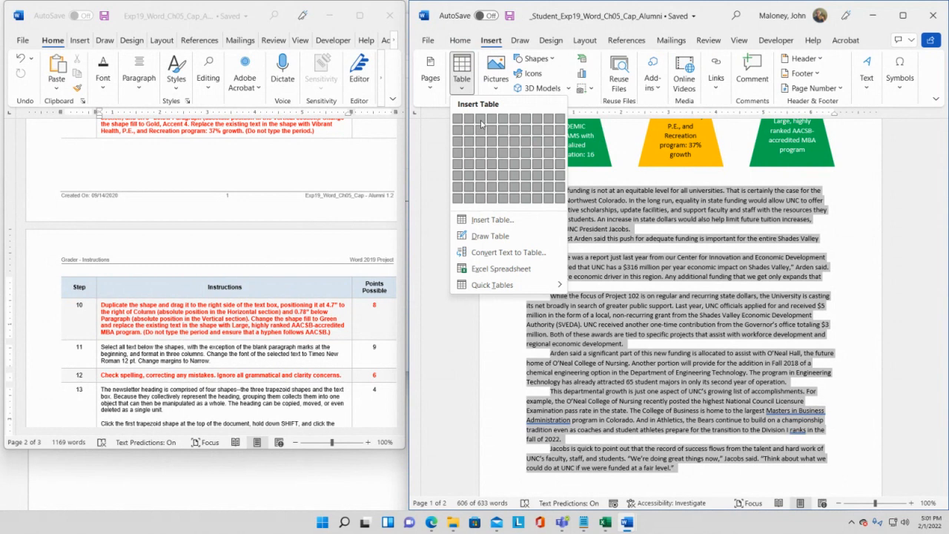
left_click(640, 216)
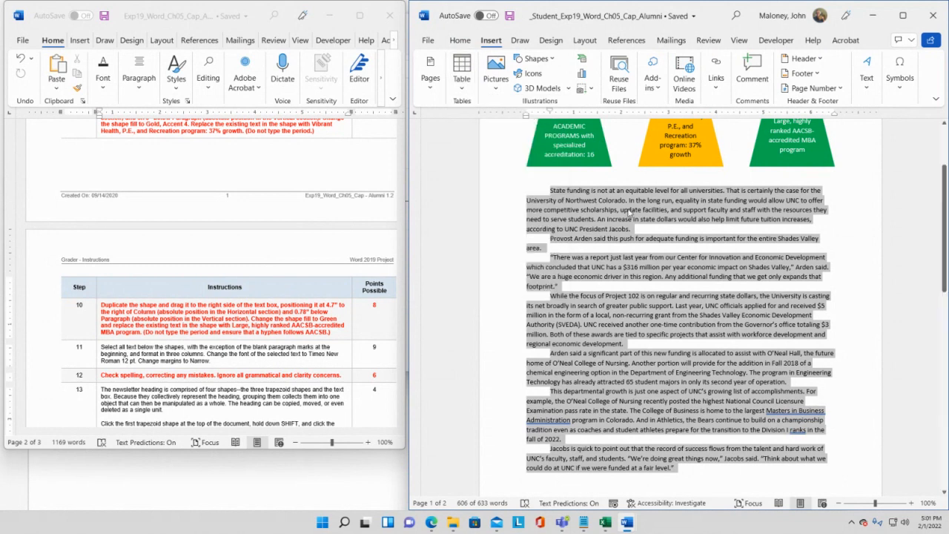
left_click(629, 209)
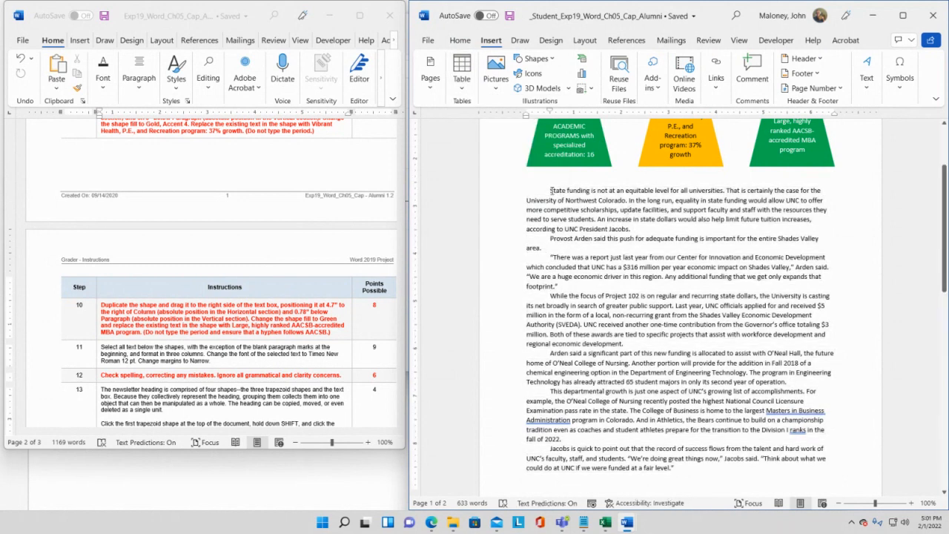
Format all the newsletter's body text below the shapes, excluding the blank paragraphs at the beginning, in three columns
left_click_drag(551, 192, 591, 378)
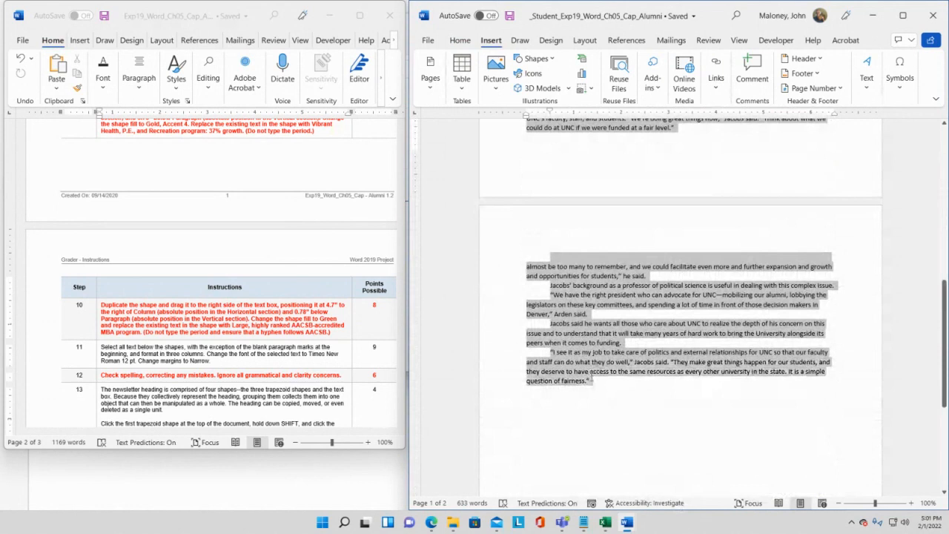
left_click_drag(592, 417, 592, 418)
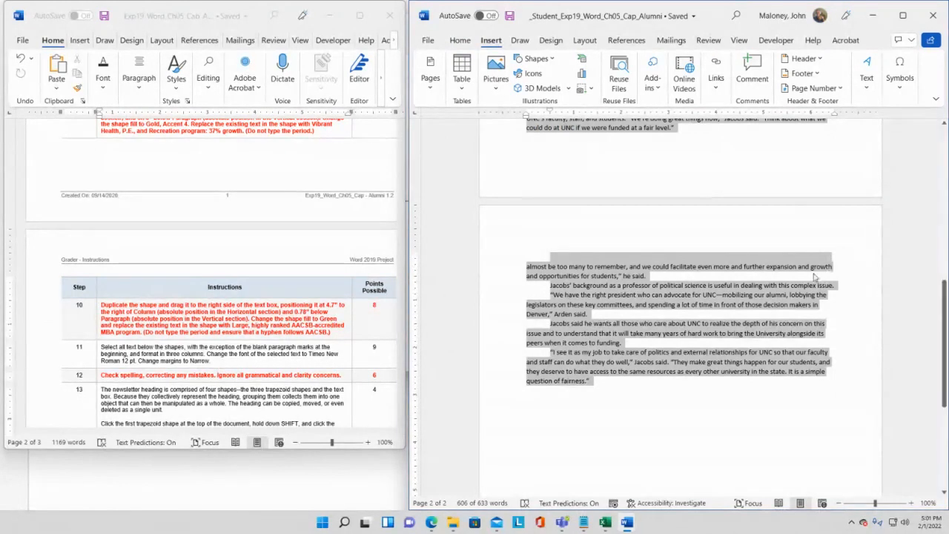
scroll(816, 278, "up", 1)
scroll(813, 278, "up", 2)
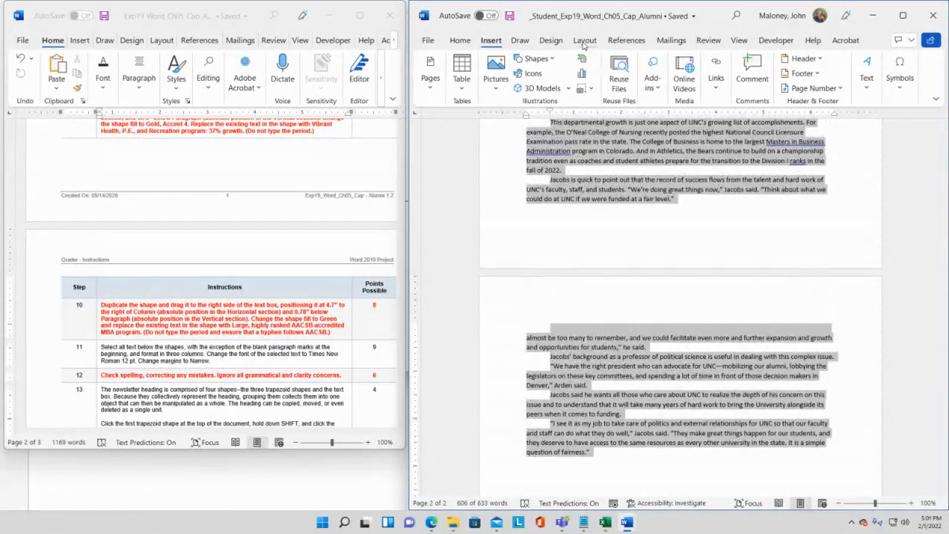
left_click(585, 42)
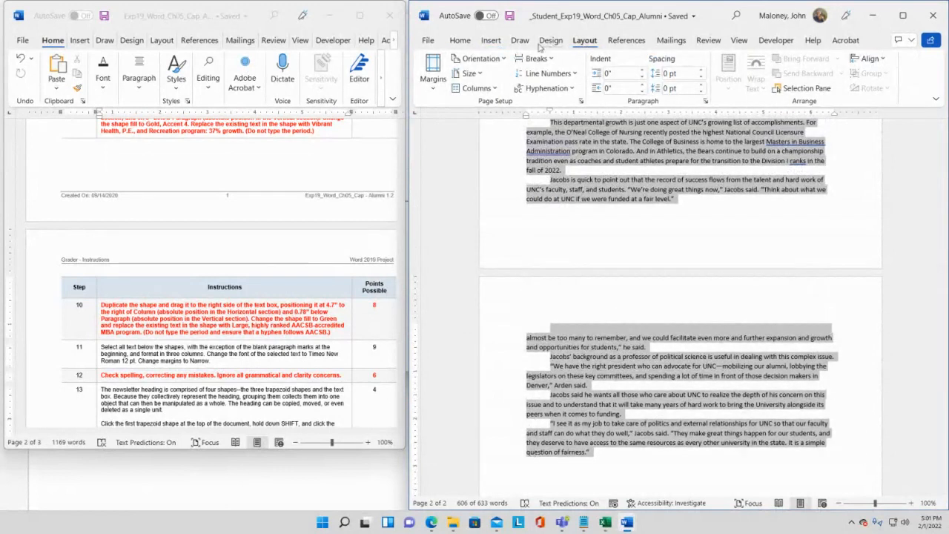
left_click(496, 88)
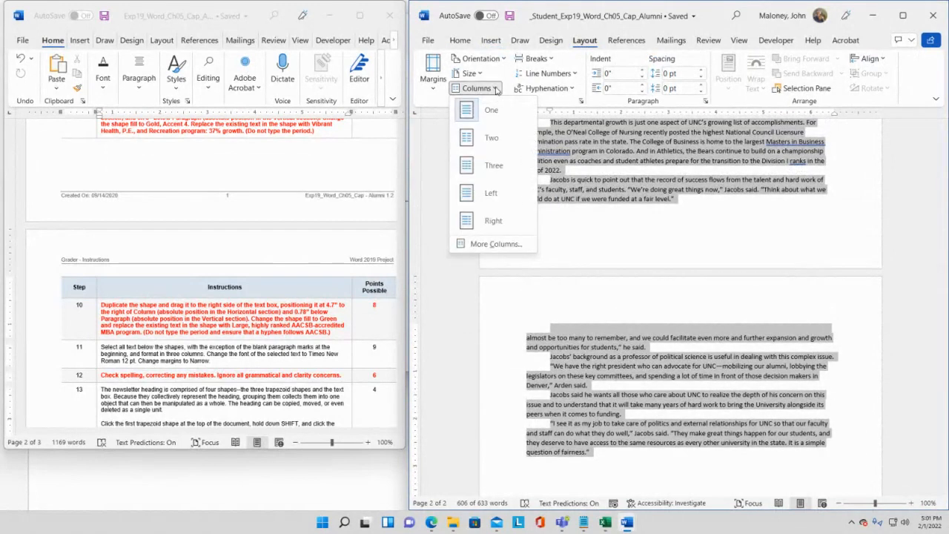
left_click(489, 166)
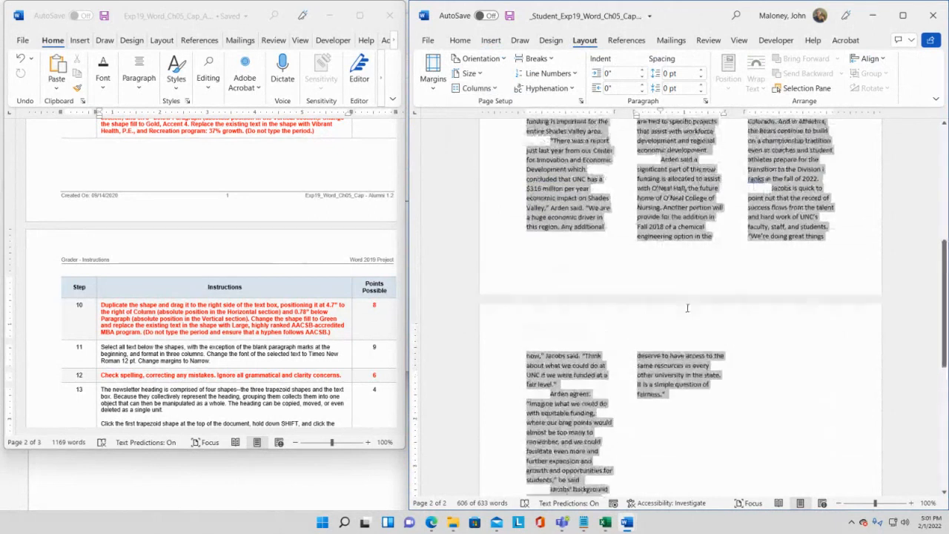
Change the font of the selected three-column body text to Times New Roman
scroll(688, 307, "up", 10)
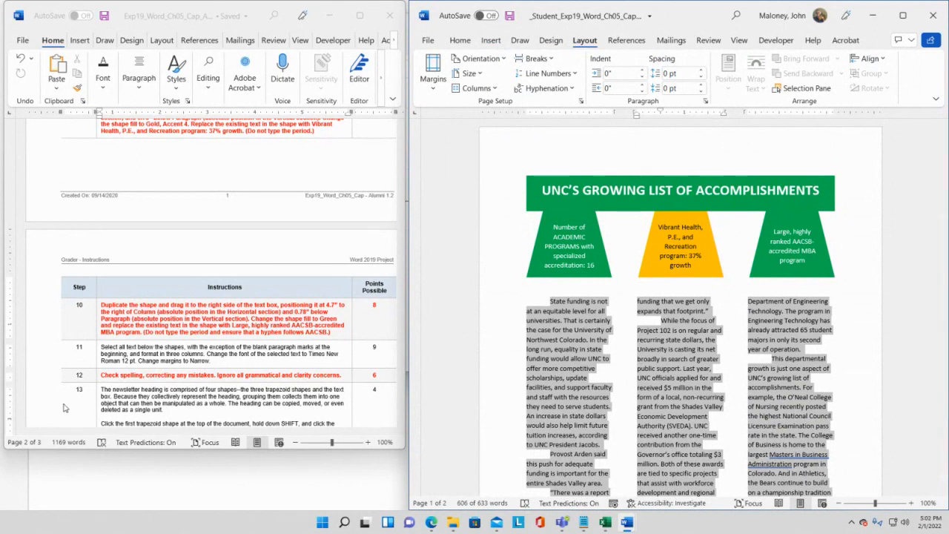
left_click(460, 41)
left_click(509, 87)
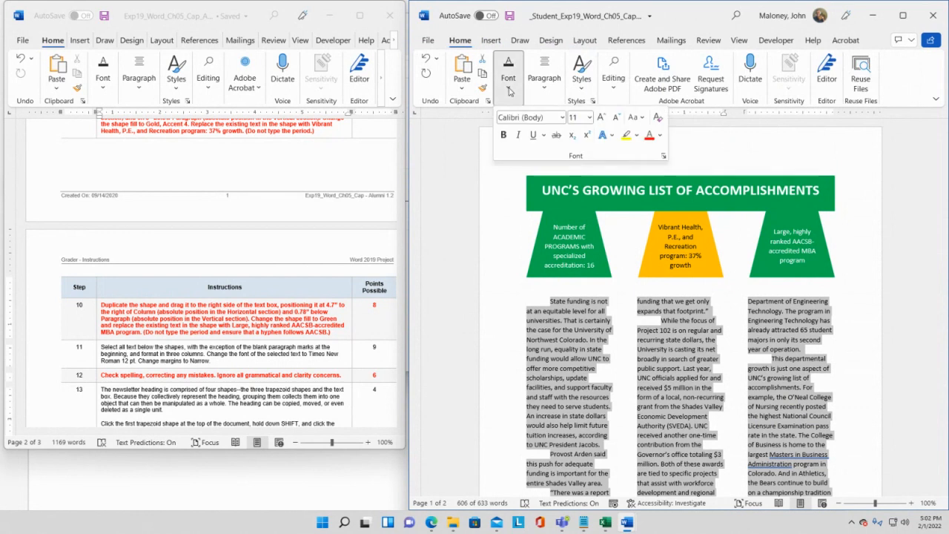
left_click(561, 117)
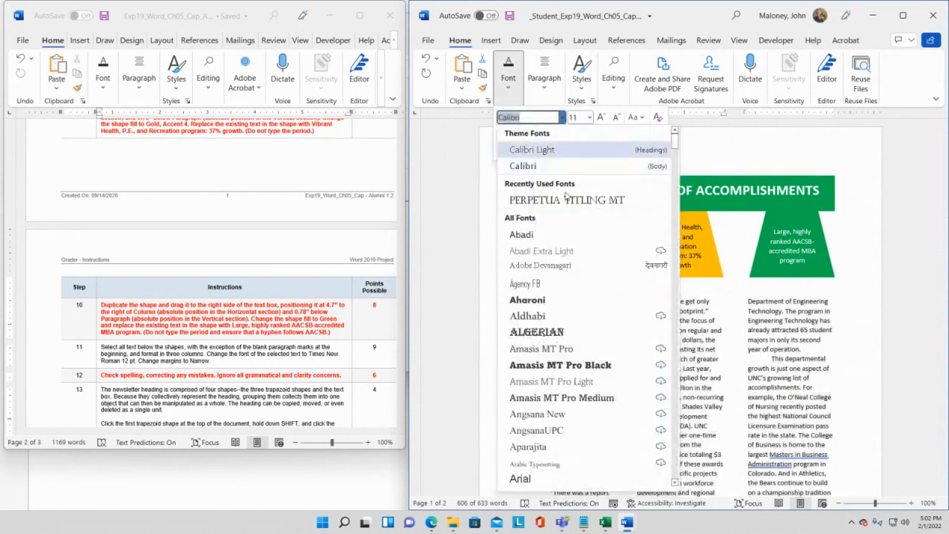
scroll(604, 245, "down", 7)
scroll(607, 243, "down", 10)
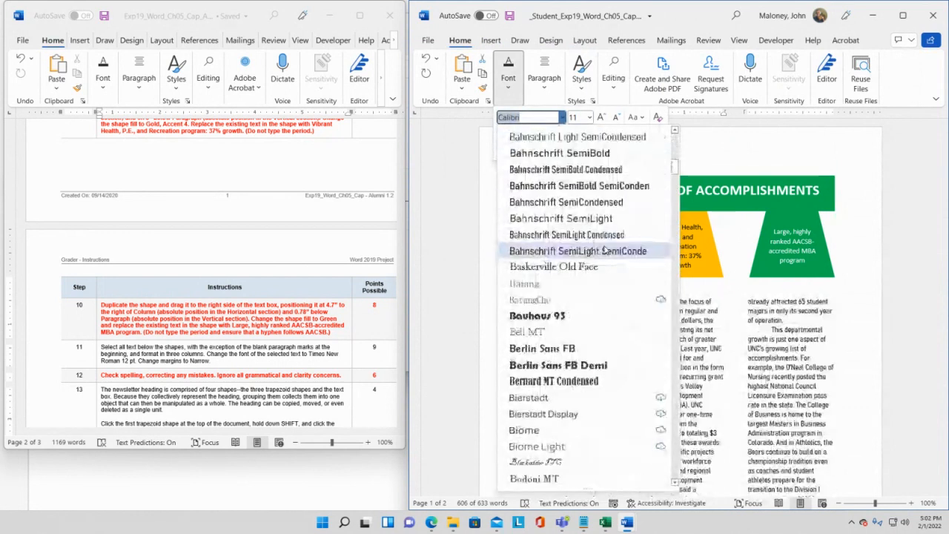
type("t")
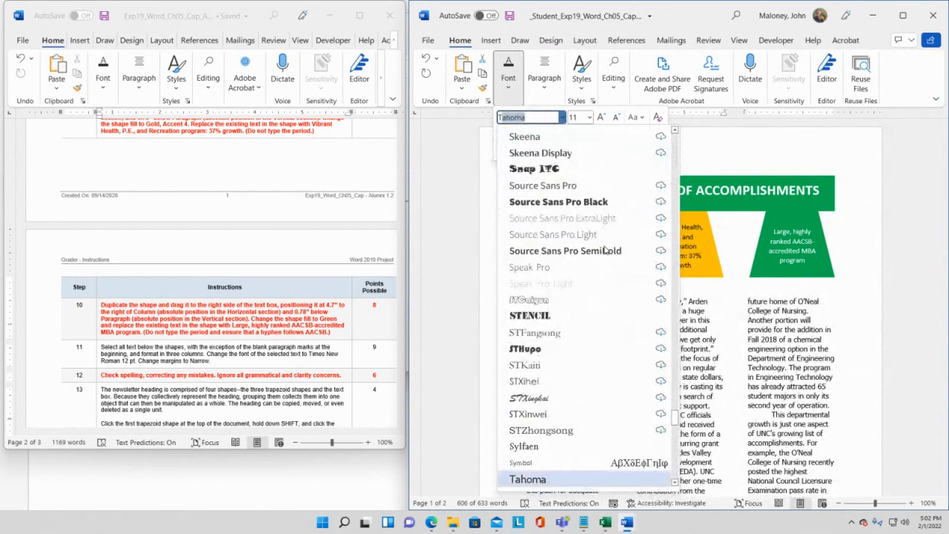
type("imes New R")
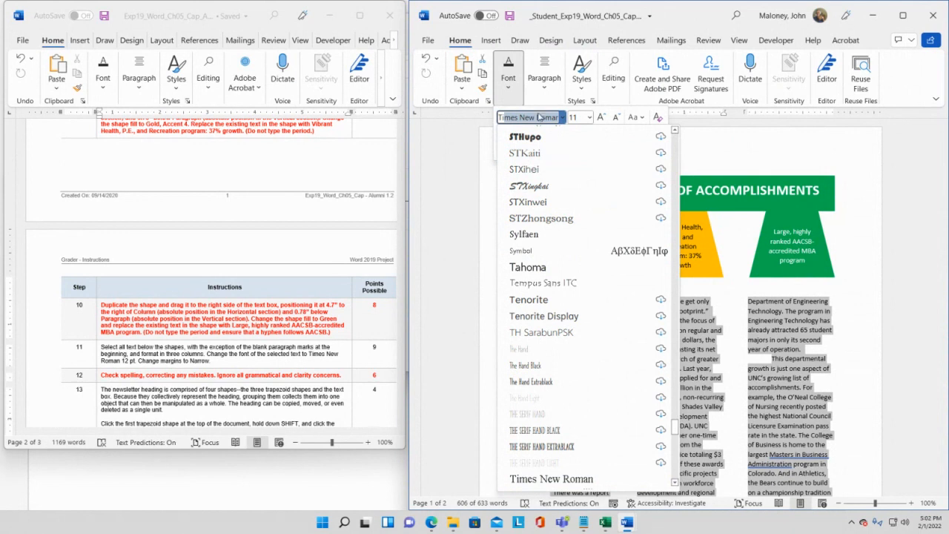
left_click(575, 117)
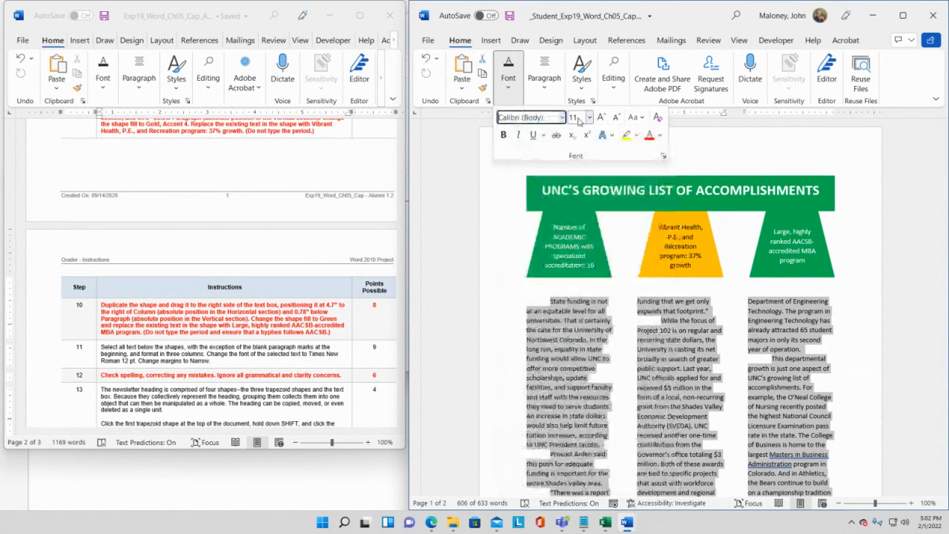
left_click(561, 117)
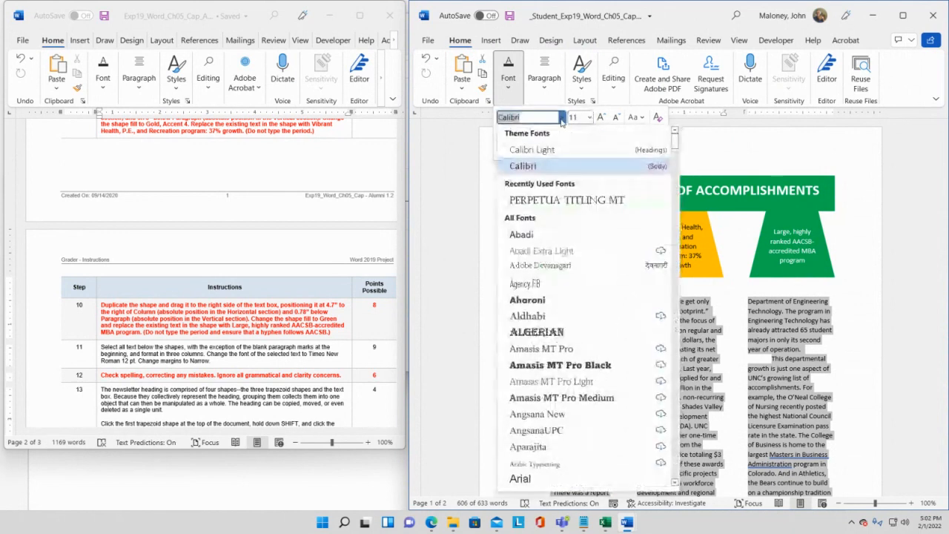
type("T")
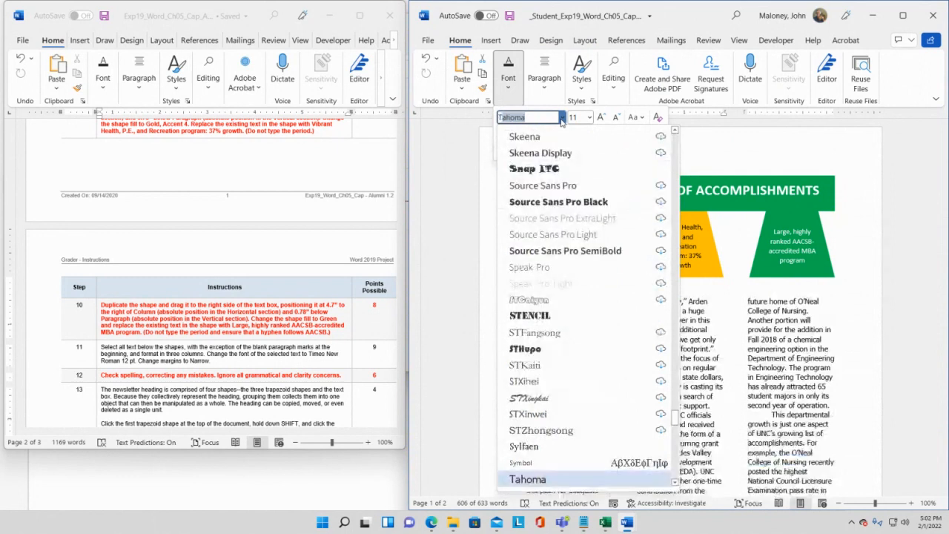
type("imes New R")
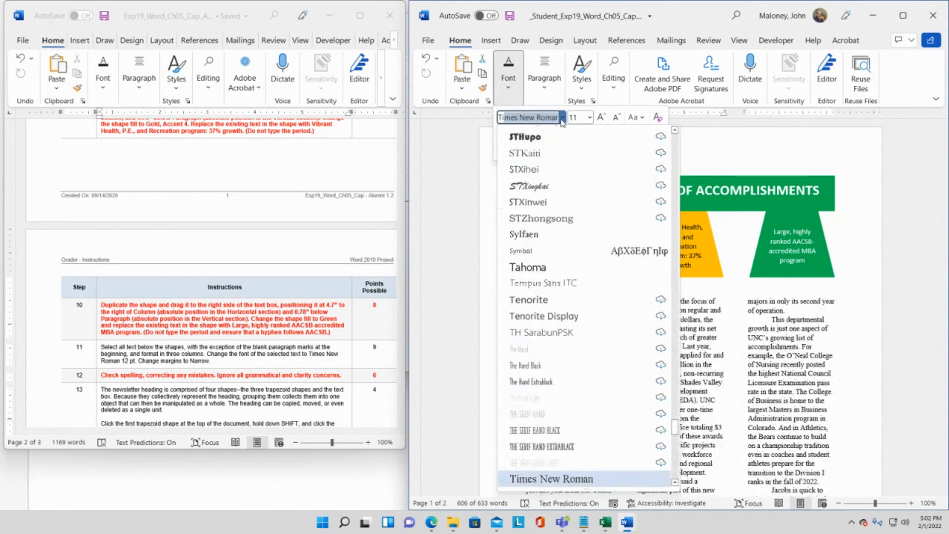
key("Return")
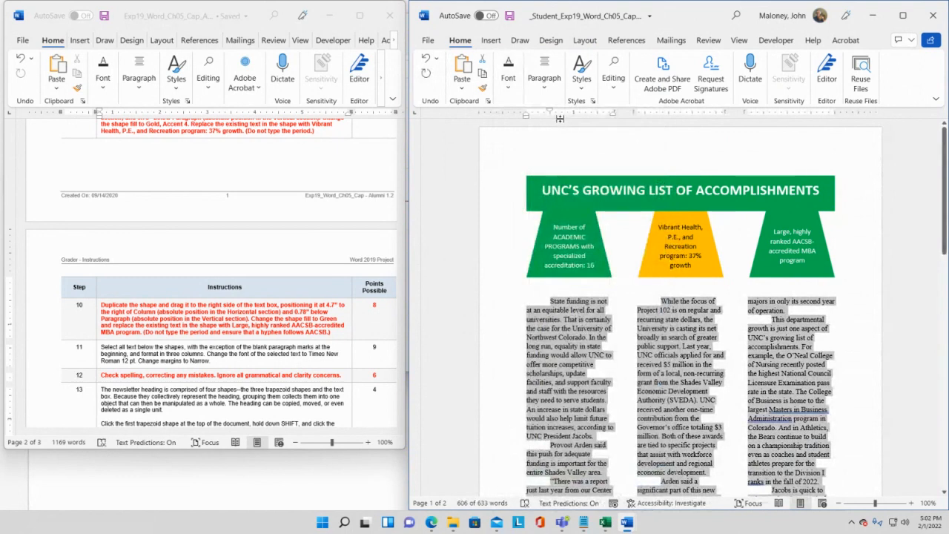
Set the font size of the selected body text to 12 pt
left_click(512, 90)
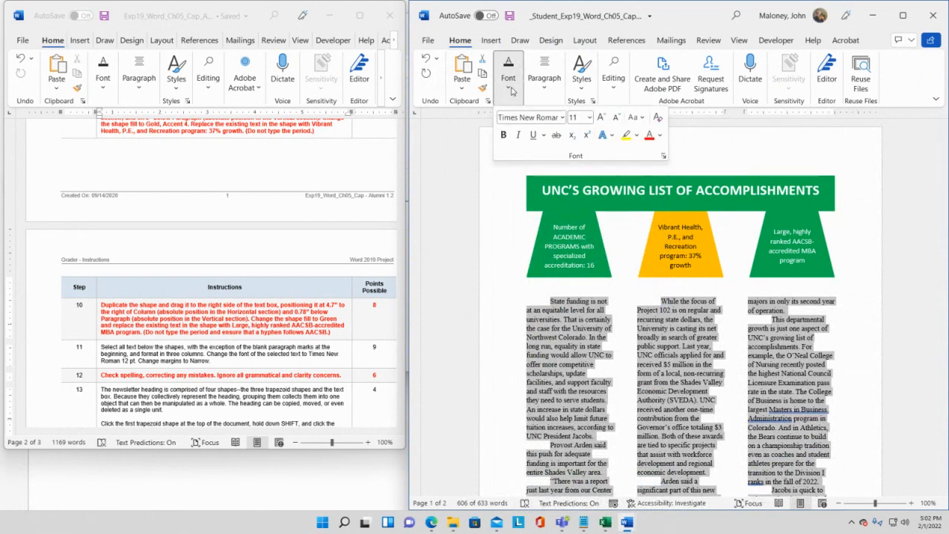
left_click(574, 118)
type("12")
key("Return")
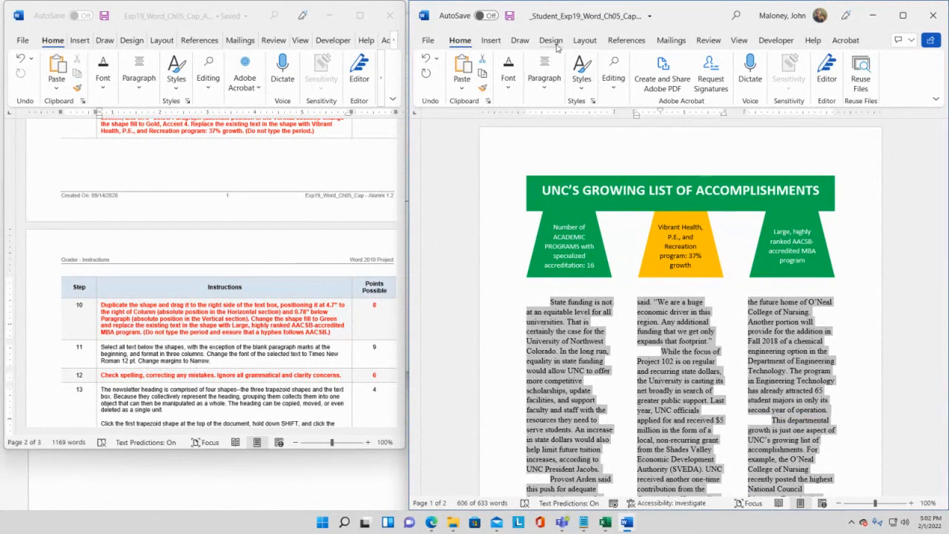
Change the newsletter's page margins to Narrow and save the document
left_click(585, 42)
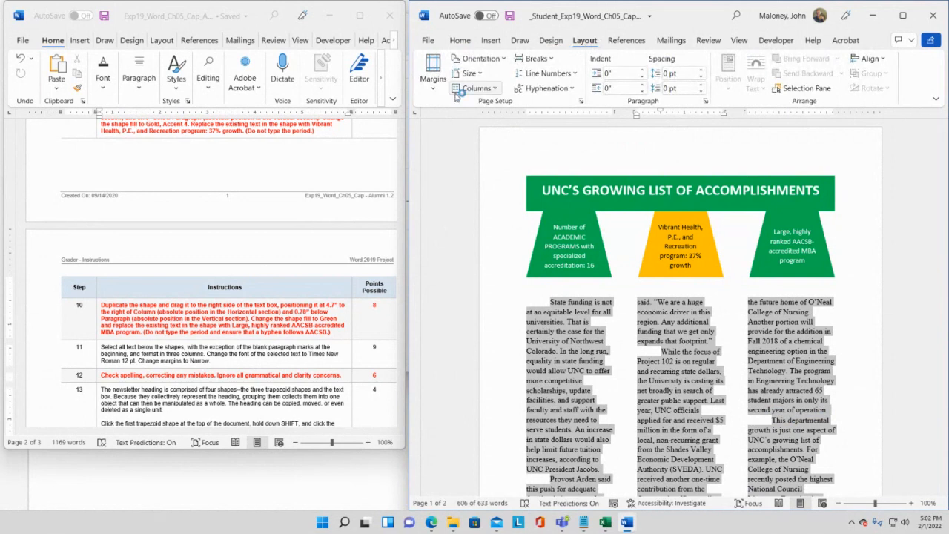
left_click(435, 84)
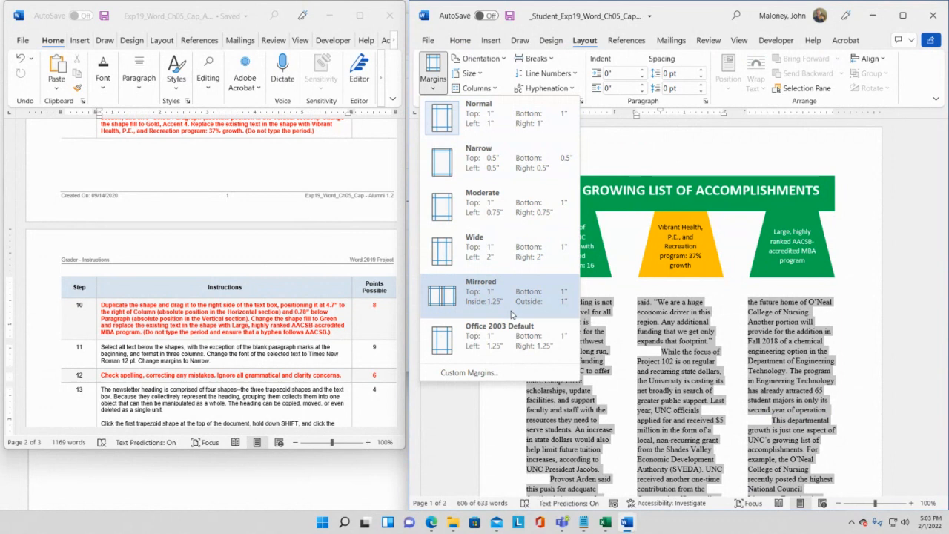
left_click(475, 160)
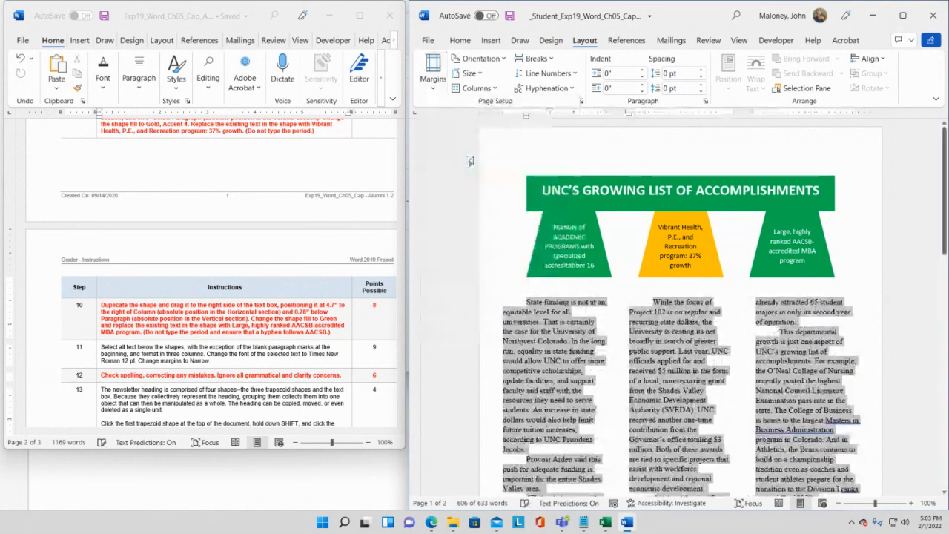
left_click(509, 17)
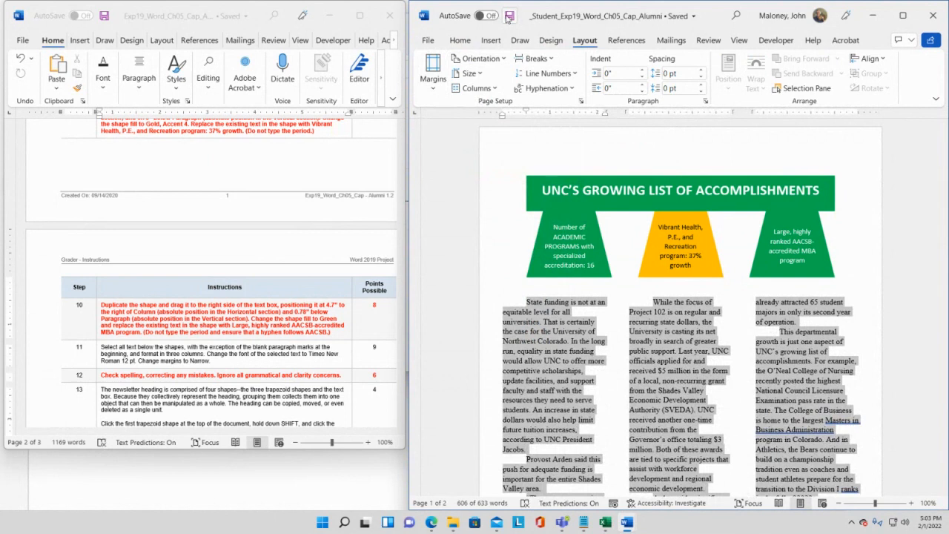
Mark step 11 as done in the instructions document by making its instruction and points cells bold and red
left_click(279, 350)
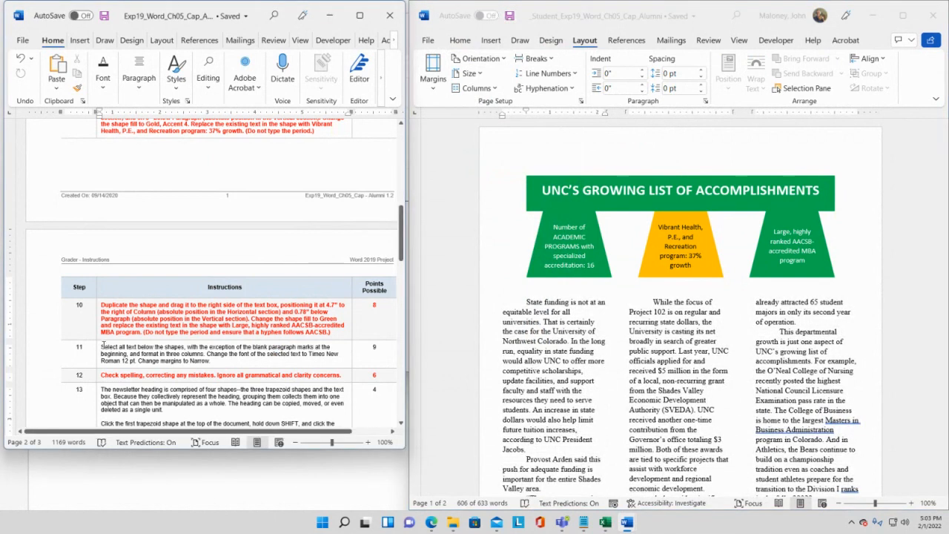
left_click_drag(103, 346, 384, 361)
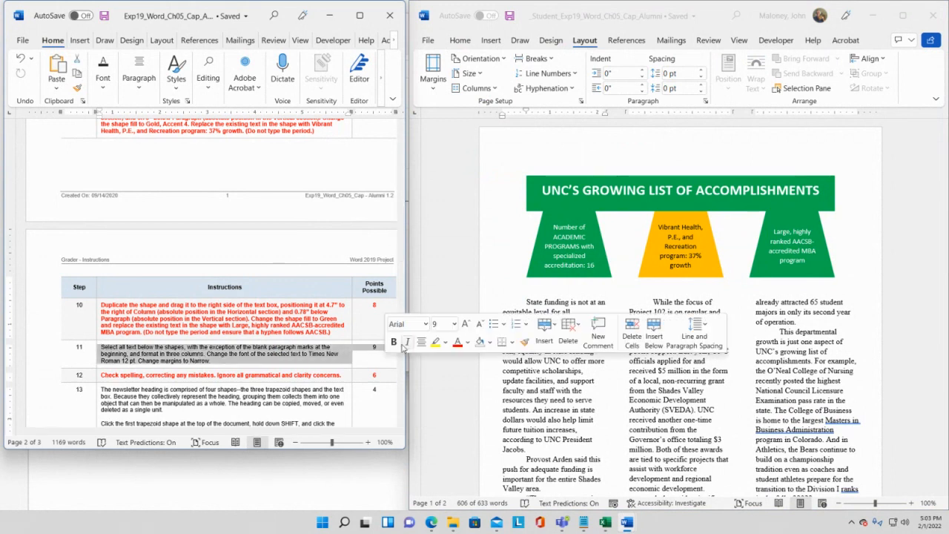
left_click(394, 343)
left_click(458, 341)
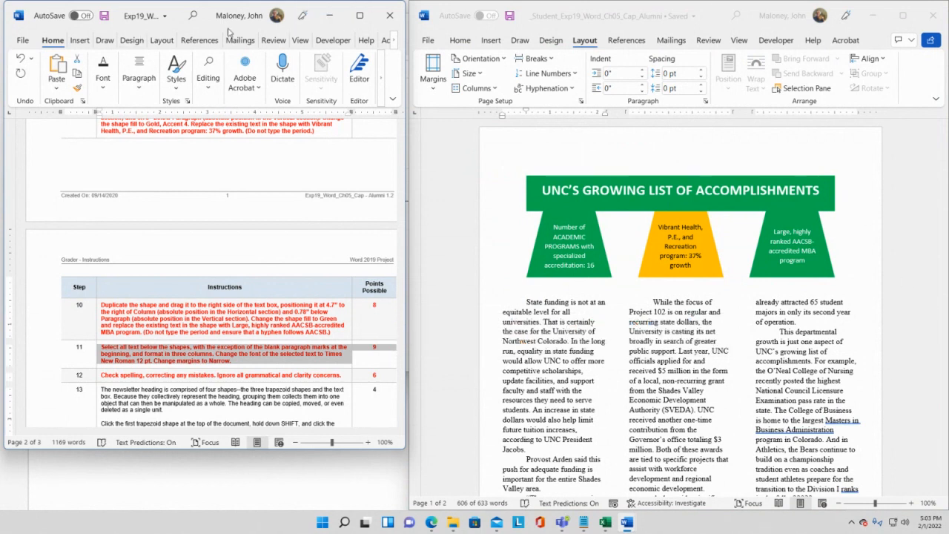
scroll(280, 358, "down", 5)
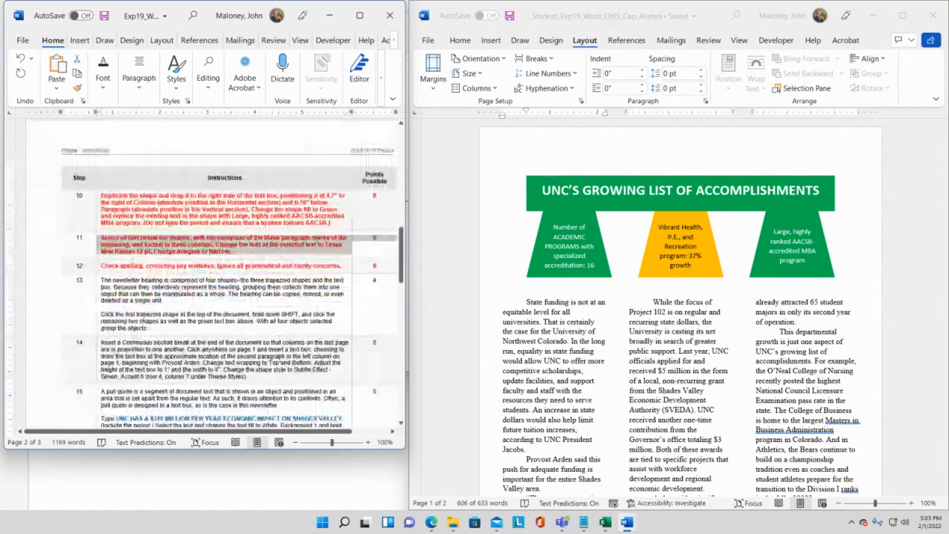
scroll(282, 284, "down", 1)
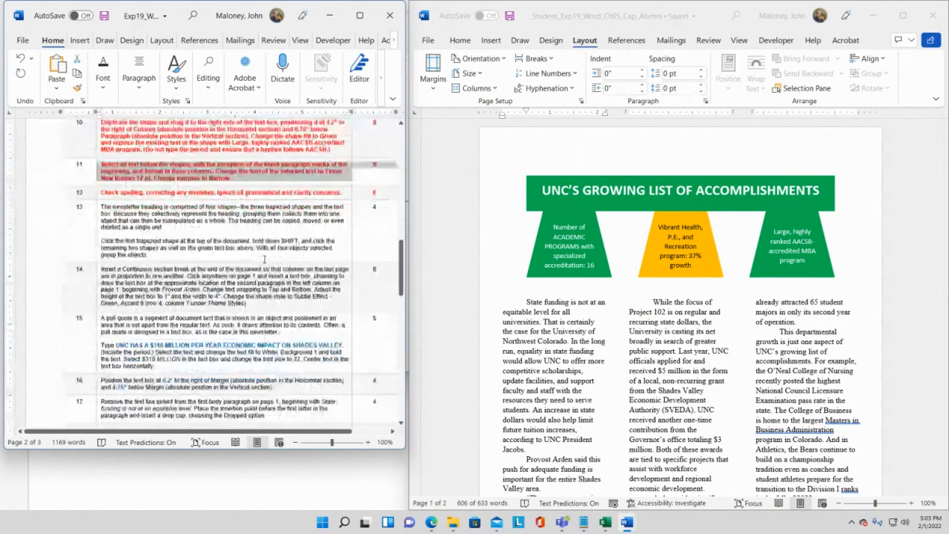
Review the completed red steps and the remaining steps in the assignment instructions document
scroll(265, 260, "down", 4)
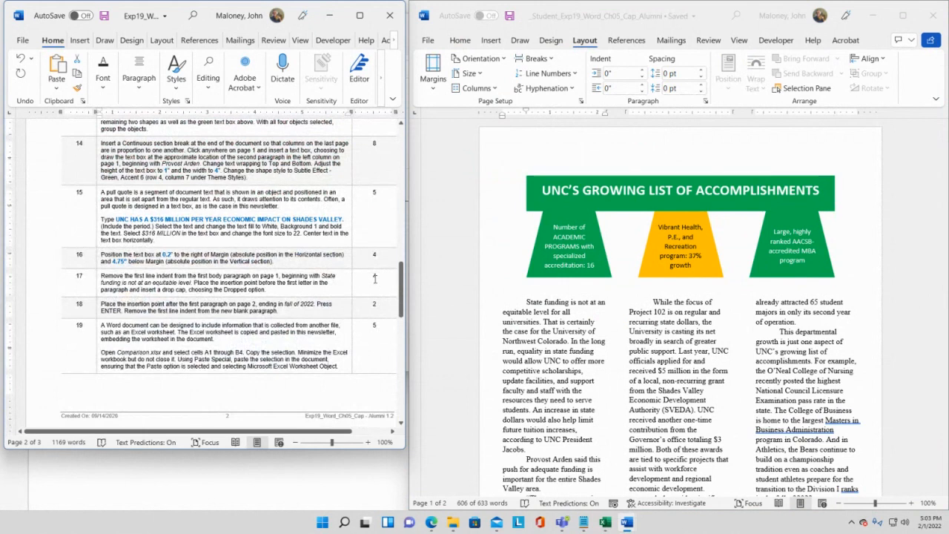
scroll(370, 283, "up", 6)
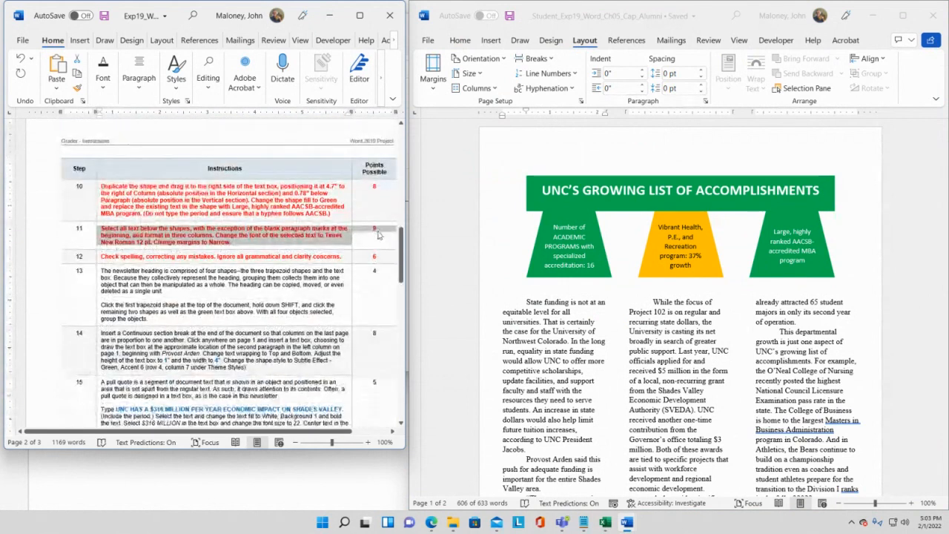
scroll(377, 239, "up", 3)
scroll(378, 243, "up", 4)
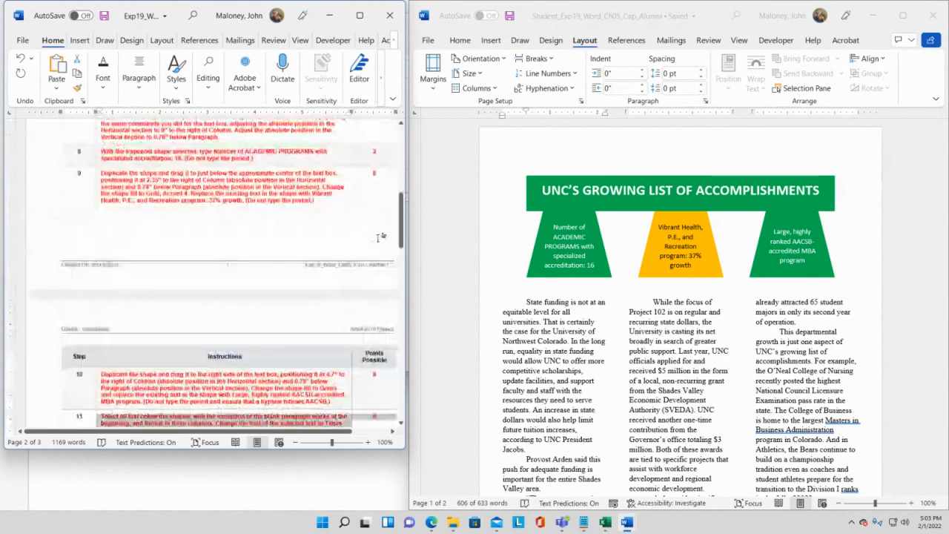
scroll(378, 182, "up", 3)
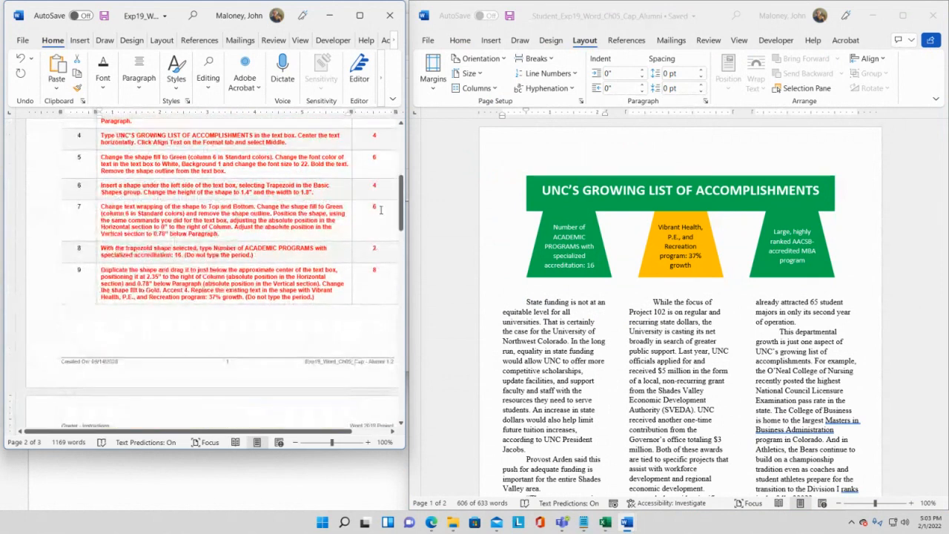
scroll(381, 211, "up", 1)
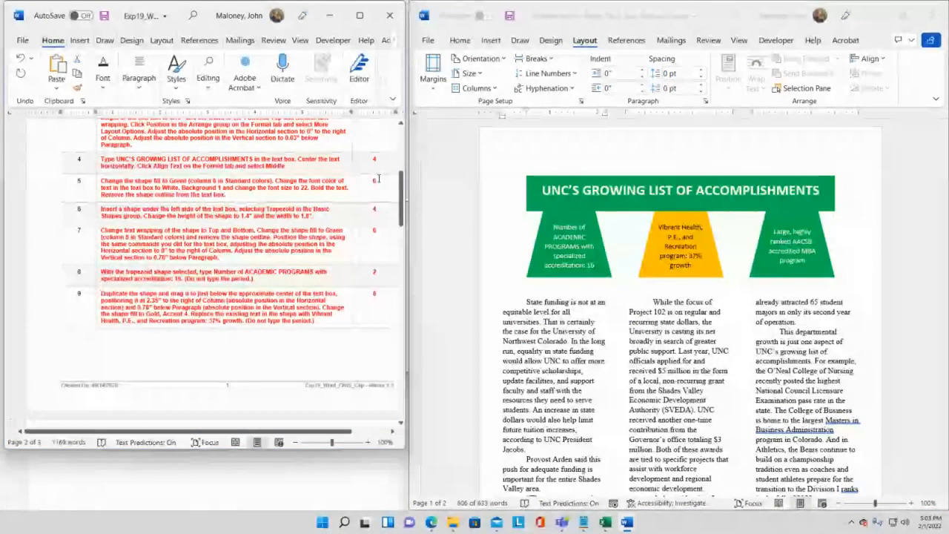
scroll(383, 160, "up", 4)
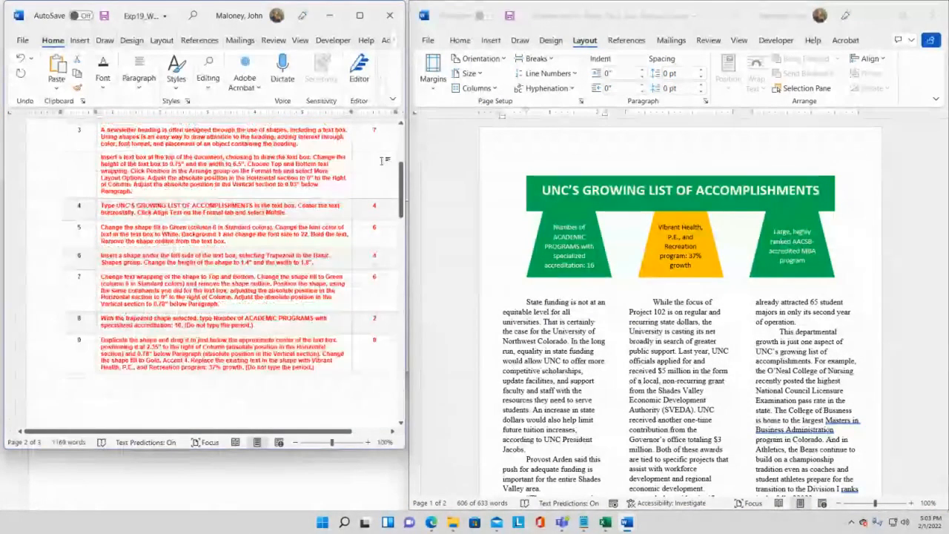
scroll(378, 191, "up", 1)
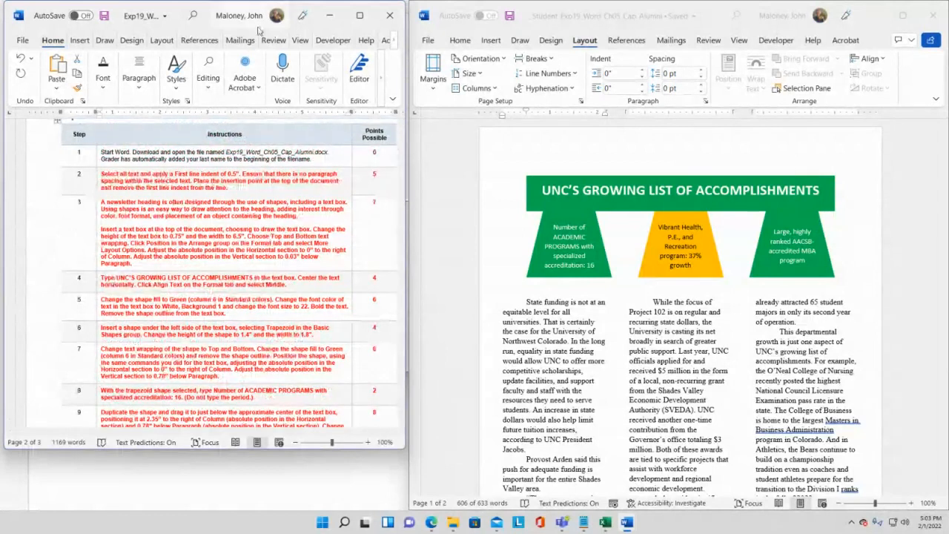
Minimize the instructions document and close the saved newsletter document
left_click(327, 15)
key("ctrl+a")
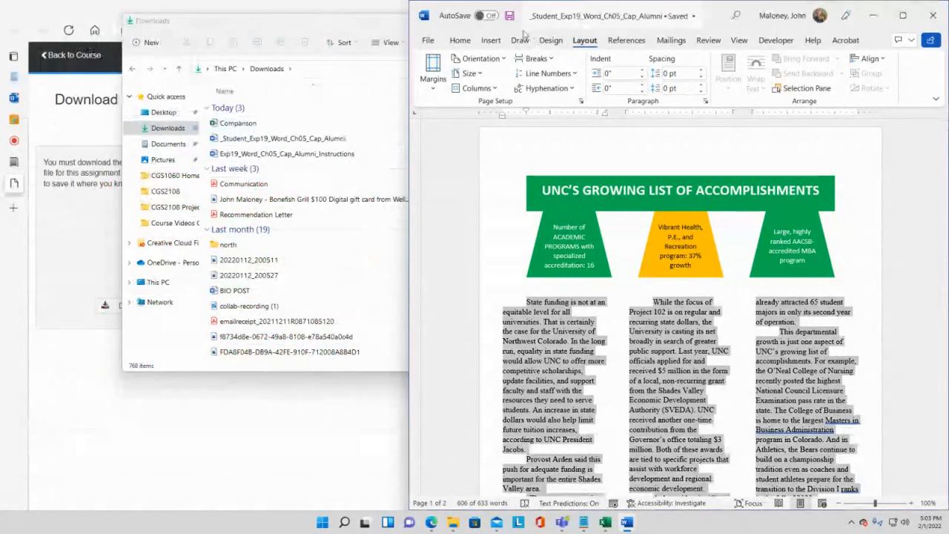
left_click(670, 311)
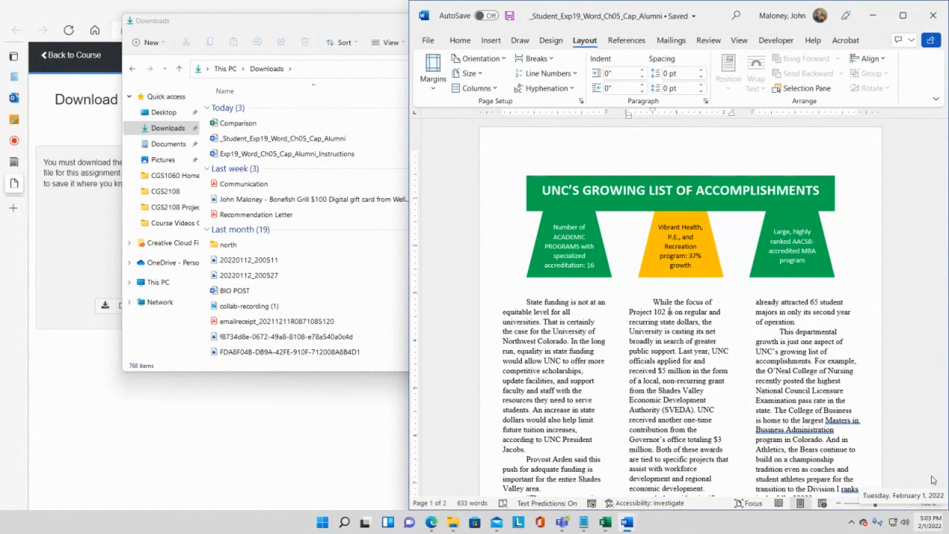
left_click(933, 15)
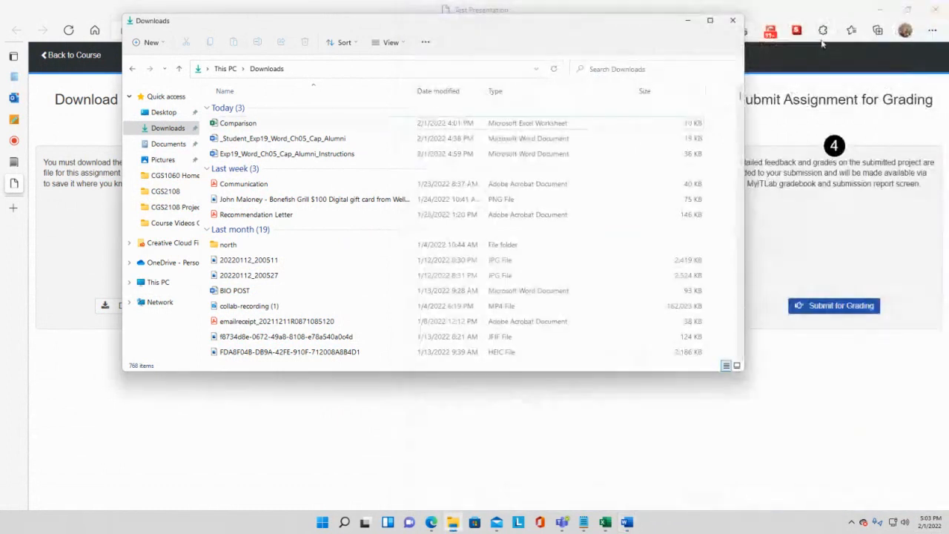
Check the saved _Student_Exp19_Word_Ch05_Cap_Alumni file in the Downloads folder, then minimize the file window
left_click(167, 143)
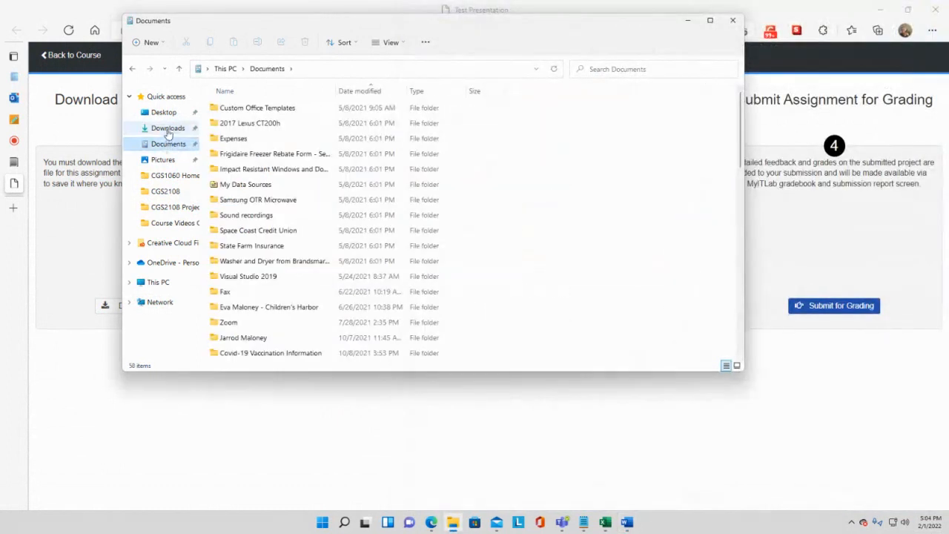
left_click(168, 129)
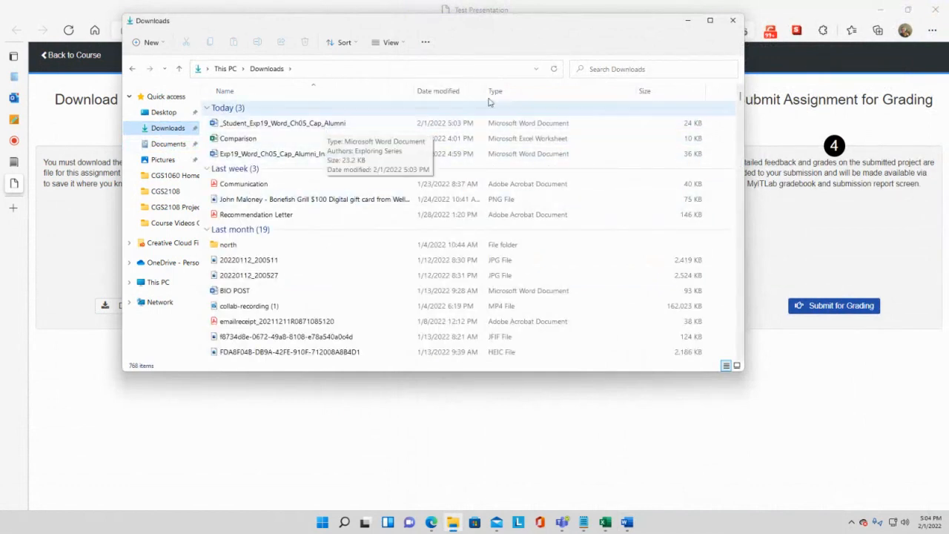
left_click(689, 21)
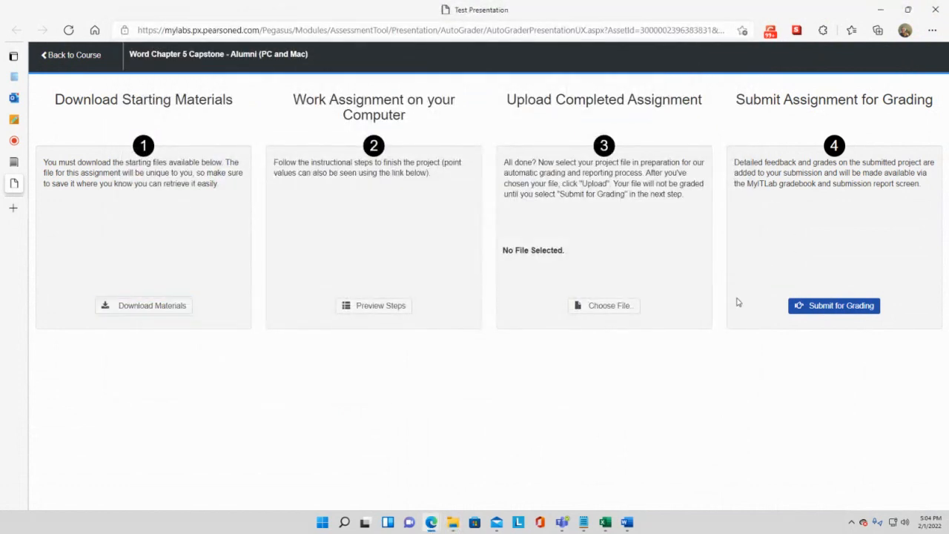
Choose _Student_Exp19_Word_Ch05_Cap_Alumni from the Downloads folder as the completed assignment file
left_click(608, 305)
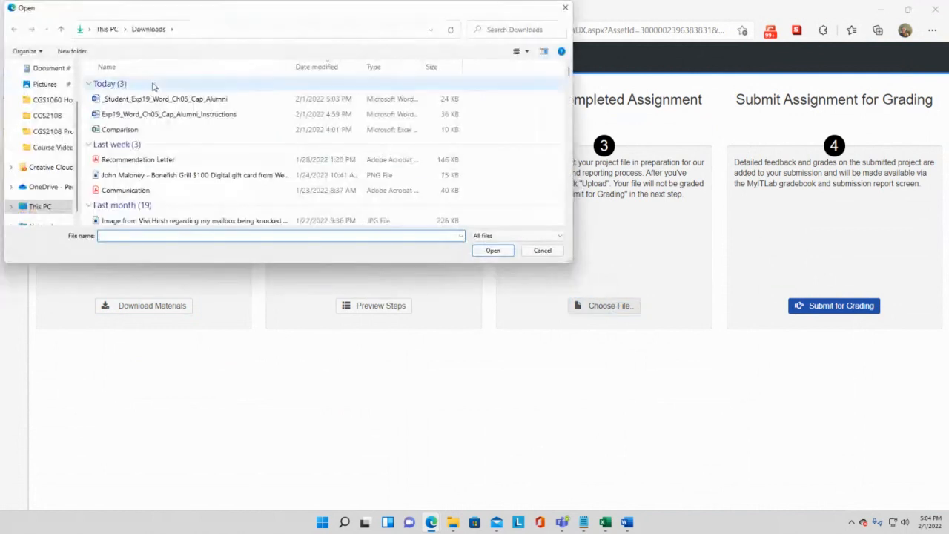
left_click(61, 69)
scroll(44, 74, "up", 2)
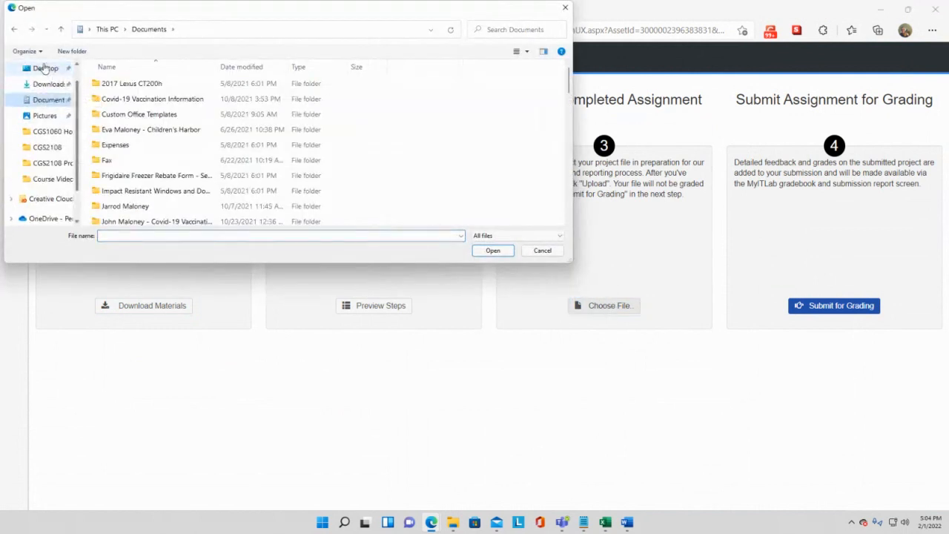
left_click(49, 84)
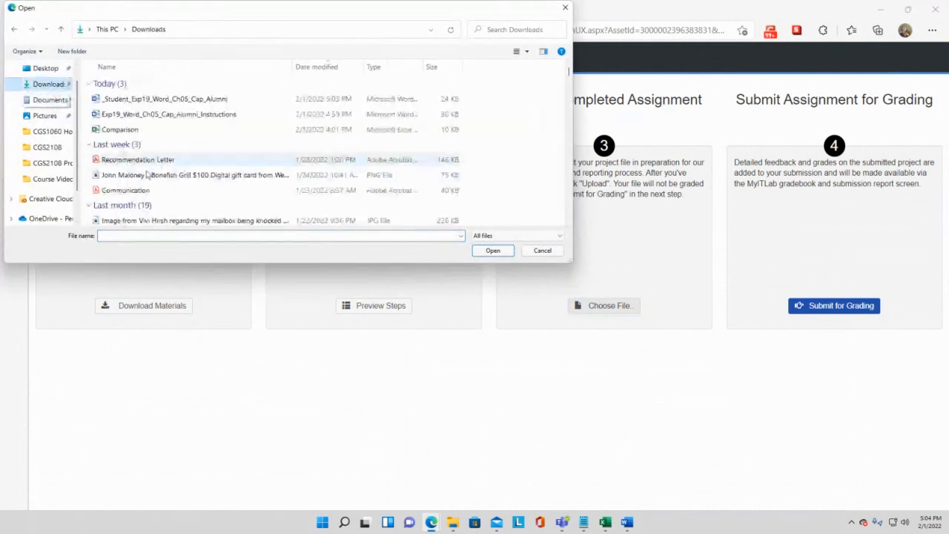
left_click(188, 102)
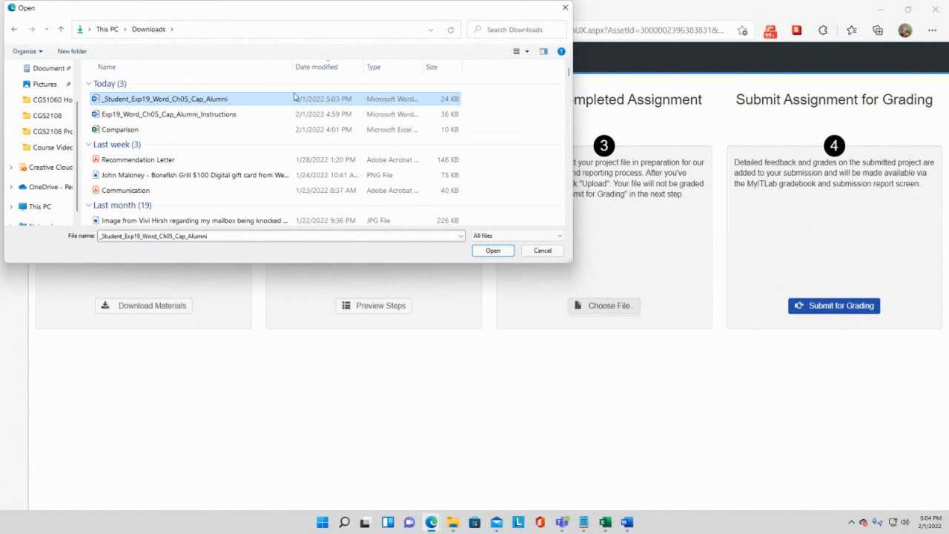
left_click(271, 106)
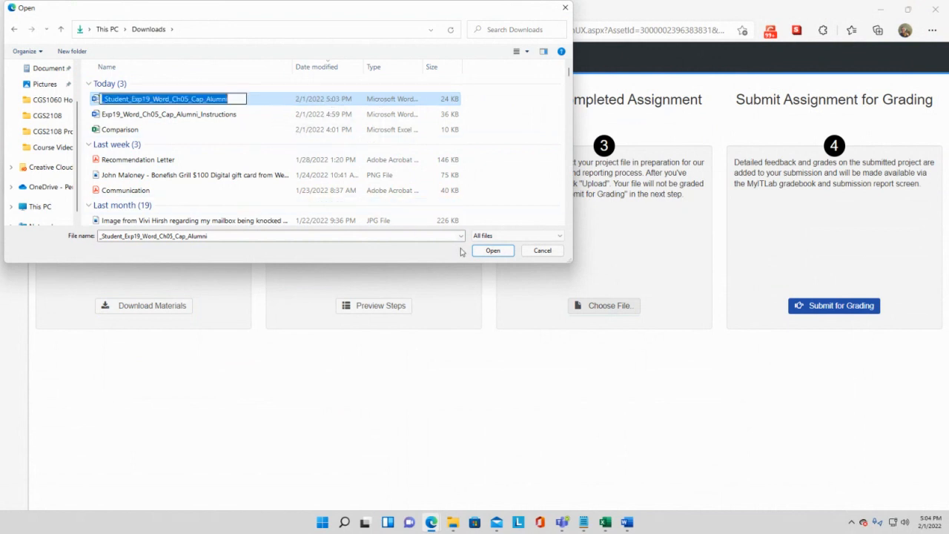
left_click(267, 115)
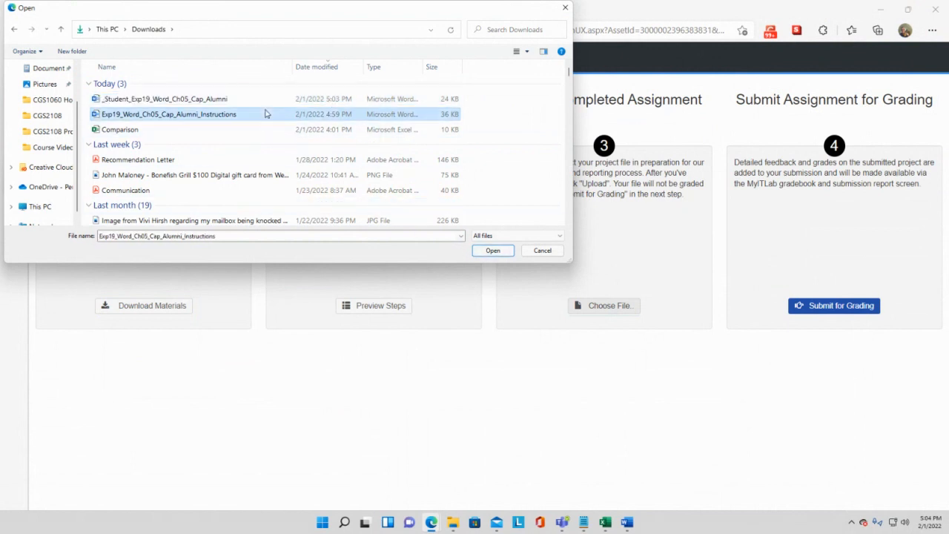
left_click(267, 103)
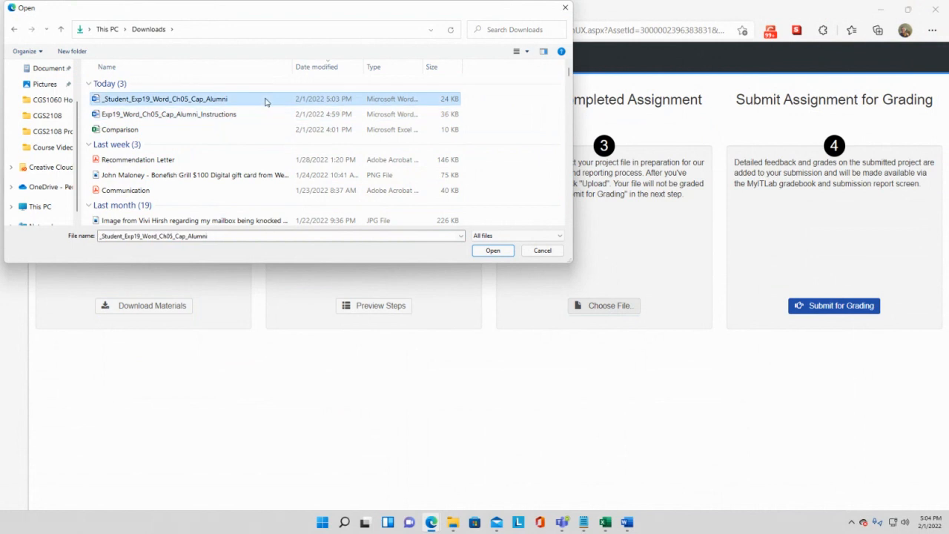
left_click(491, 253)
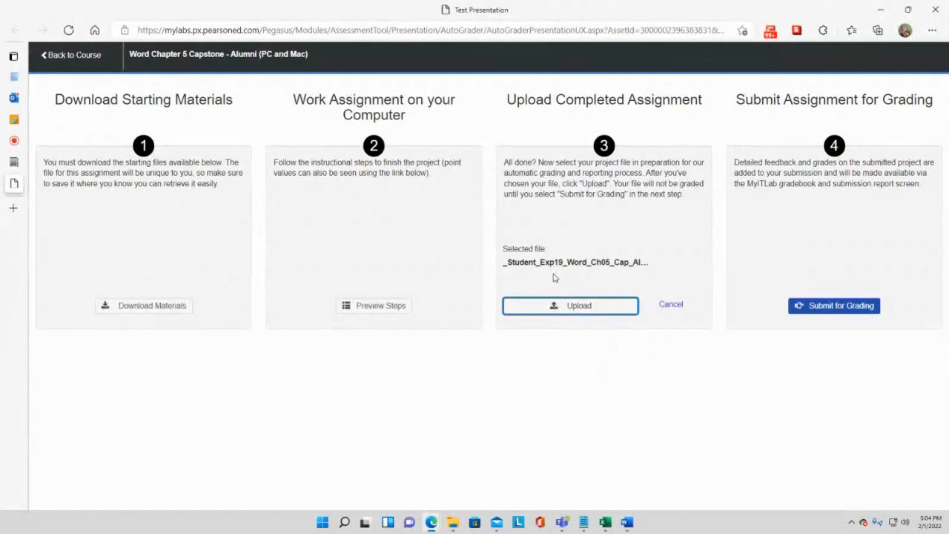
Upload the selected newsletter file and submit it for grading, closing the assignment
left_click(589, 309)
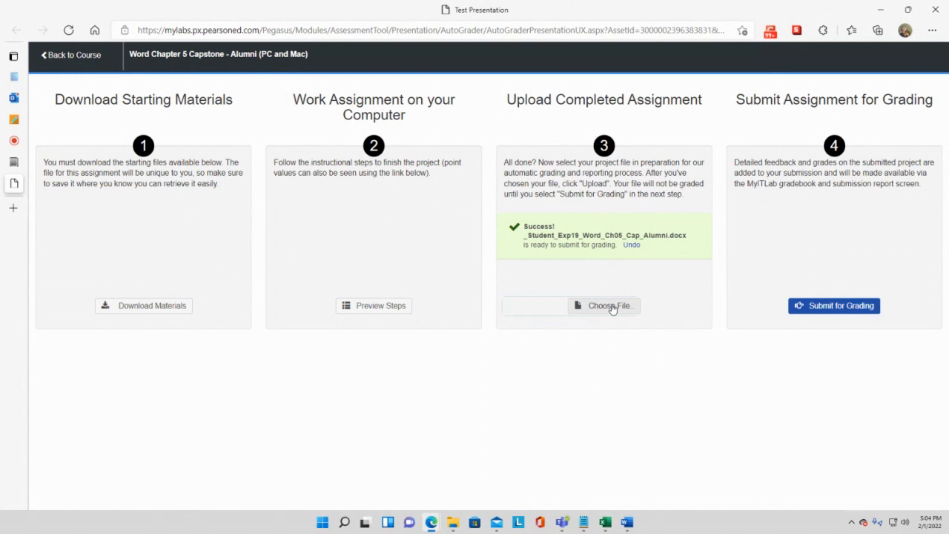
left_click(838, 306)
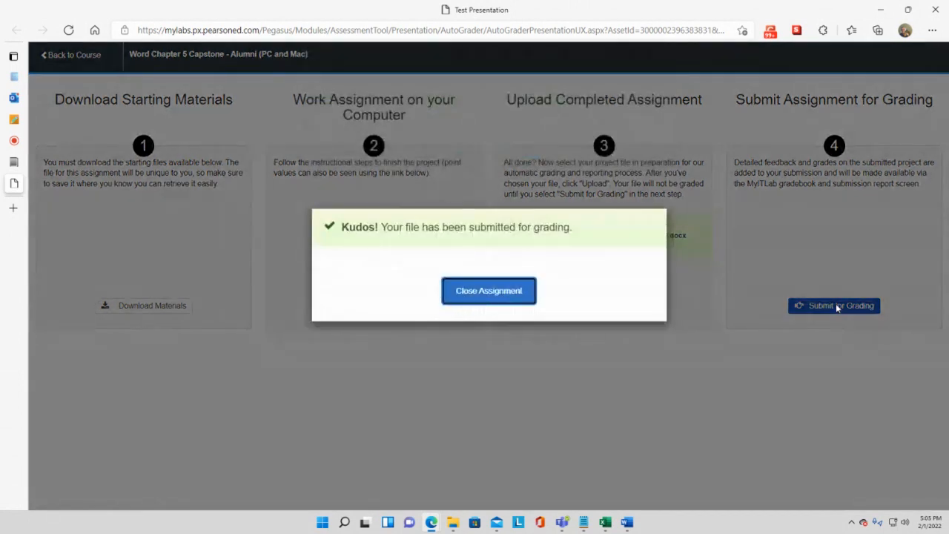
left_click(526, 293)
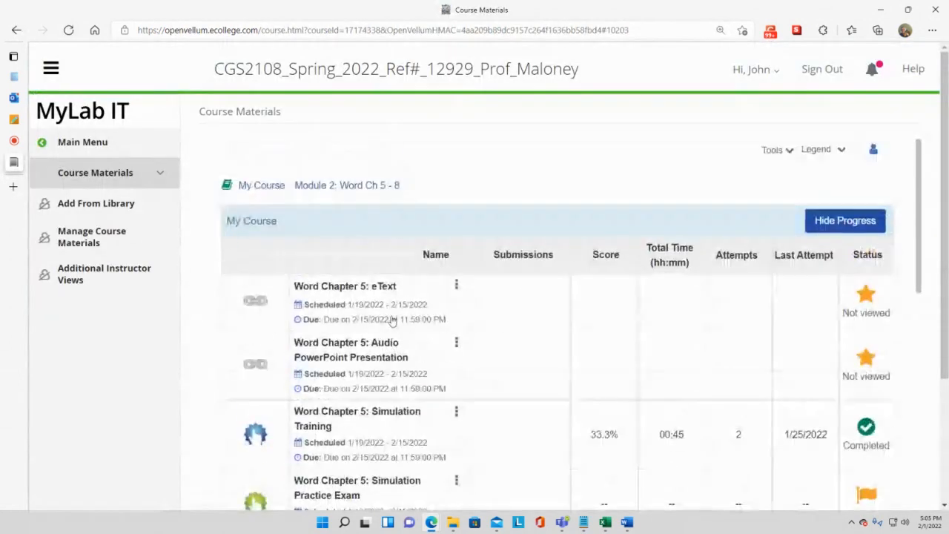
Find Word Chapter 5 Capstone - Alumni (PC and Mac) in the course materials and try to open it from its score
scroll(393, 319, "down", 2)
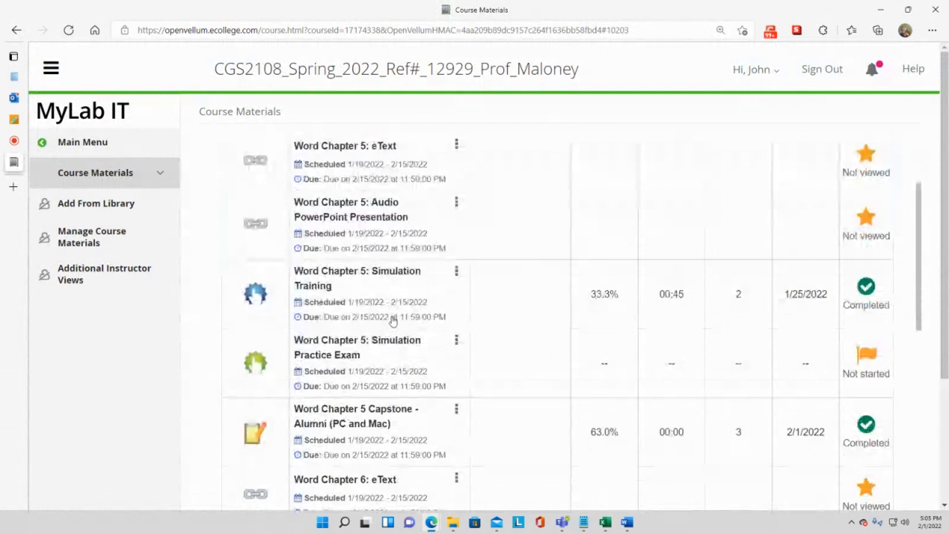
scroll(398, 293, "down", 1)
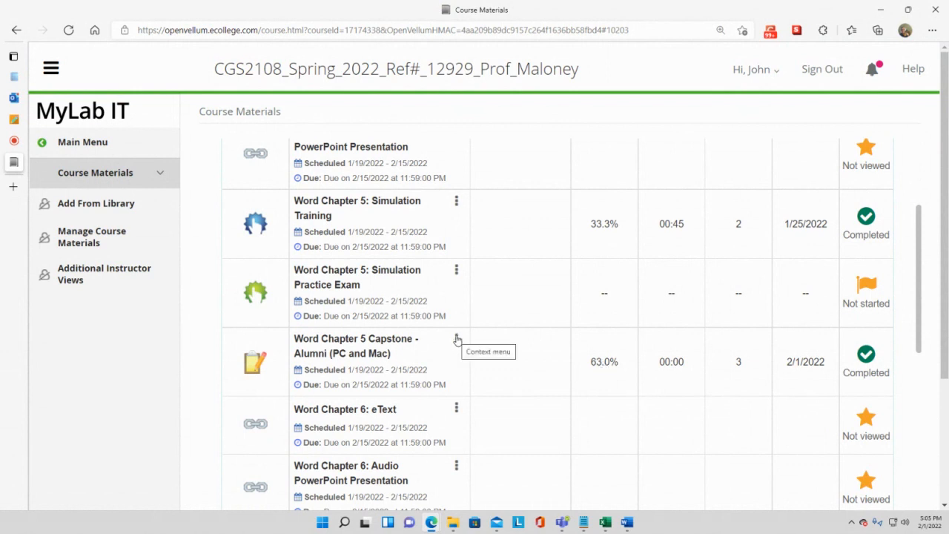
left_click(609, 365)
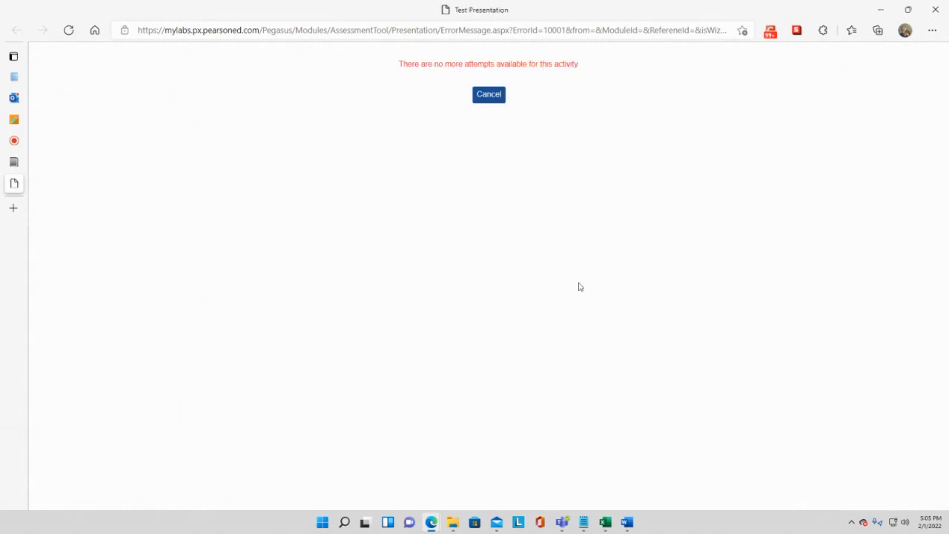
left_click(489, 94)
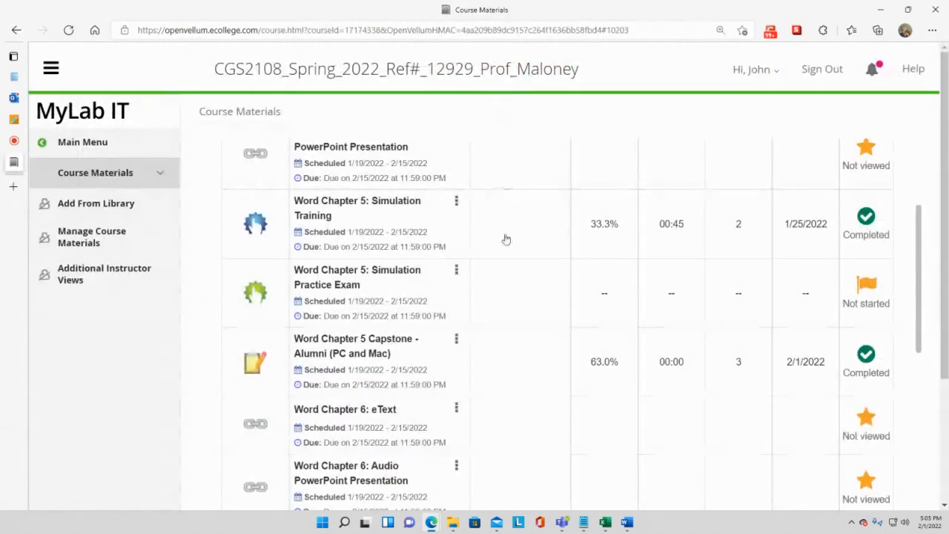
View the list of submissions for the Word Chapter 5 Capstone - Alumni (PC and Mac) activity
left_click(457, 338)
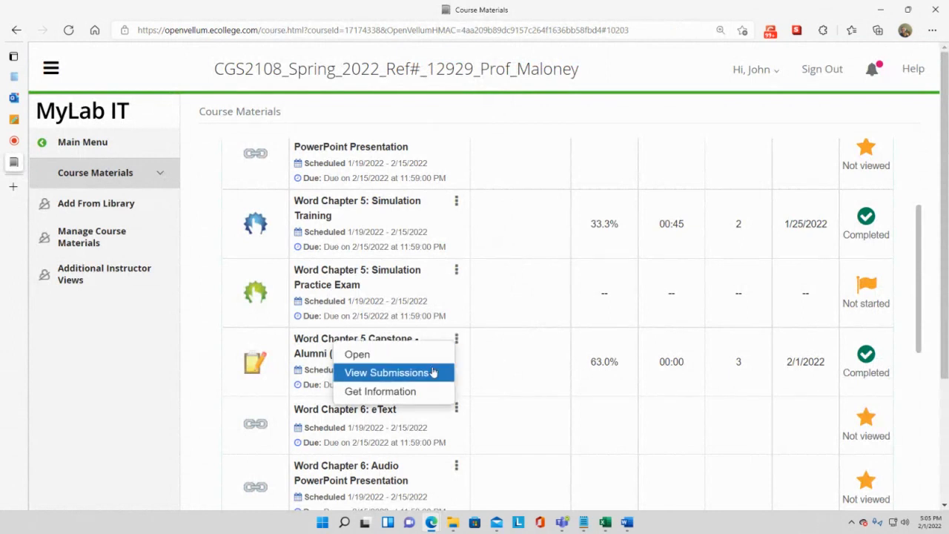
left_click(434, 373)
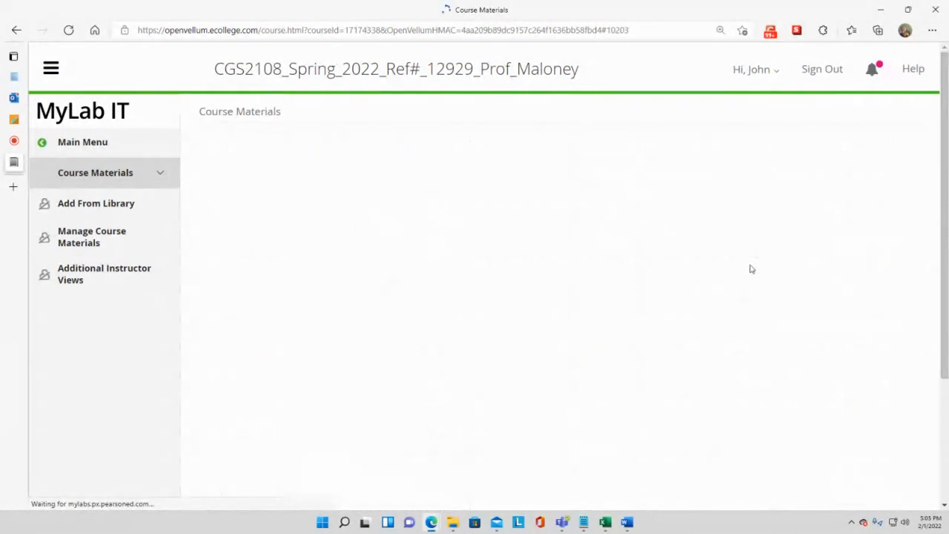
scroll(756, 278, "down", 3)
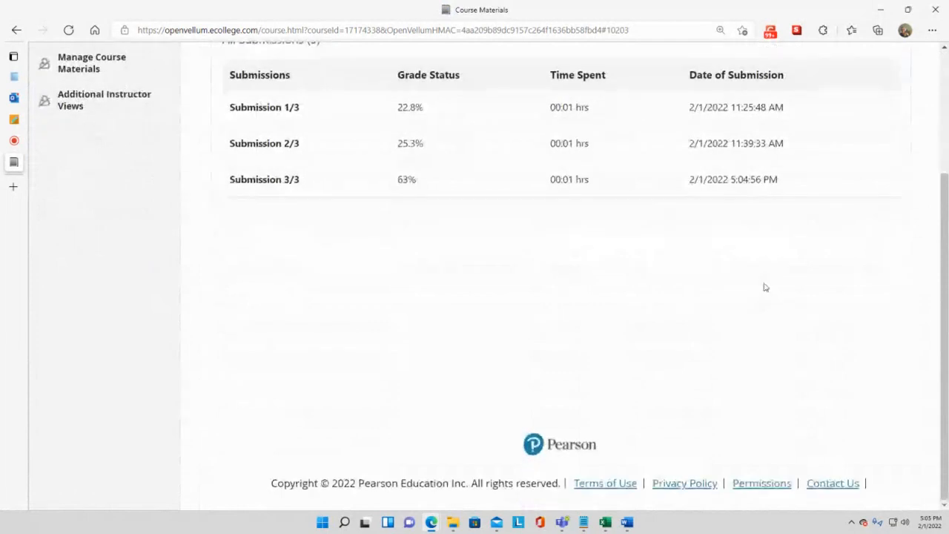
scroll(631, 135, "up", 2)
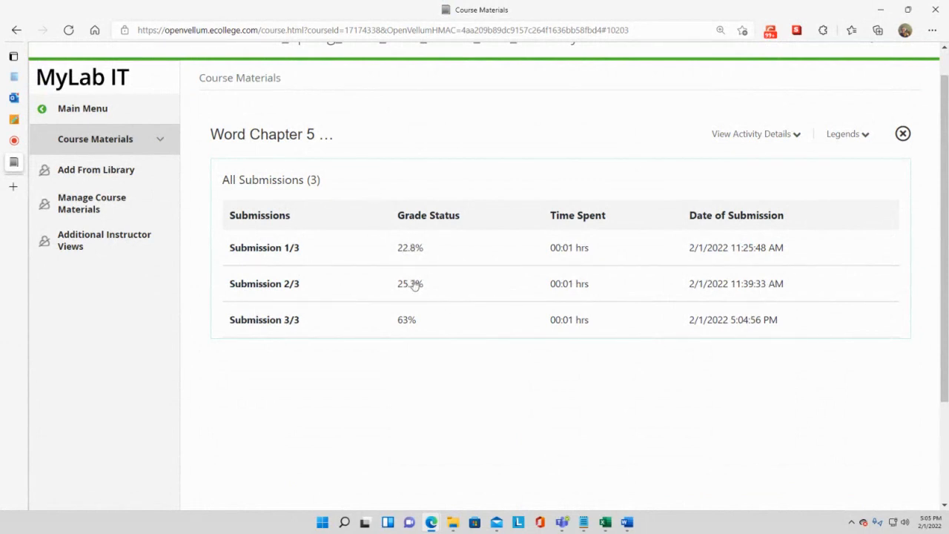
Open Submission 3/3 and examine its score card detail and score summary
left_click(276, 324)
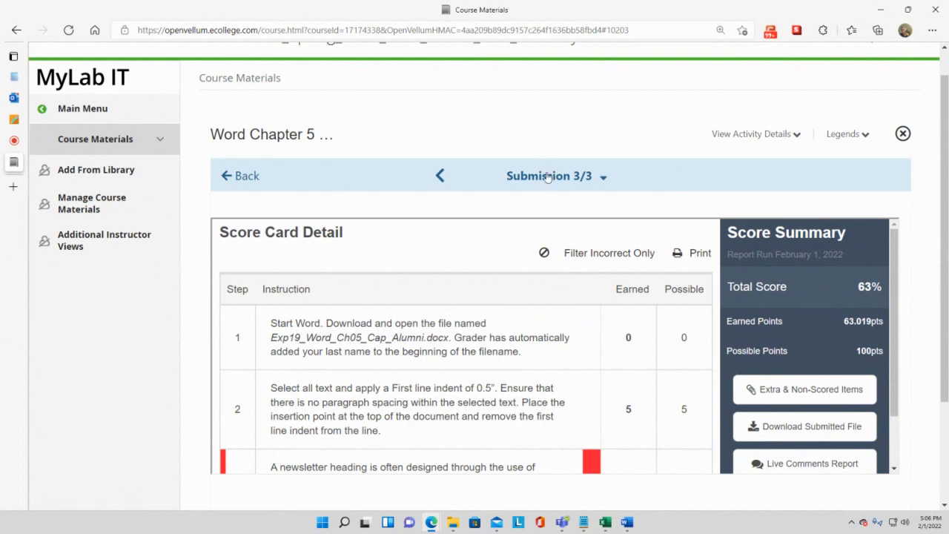
scroll(571, 255, "down", 1)
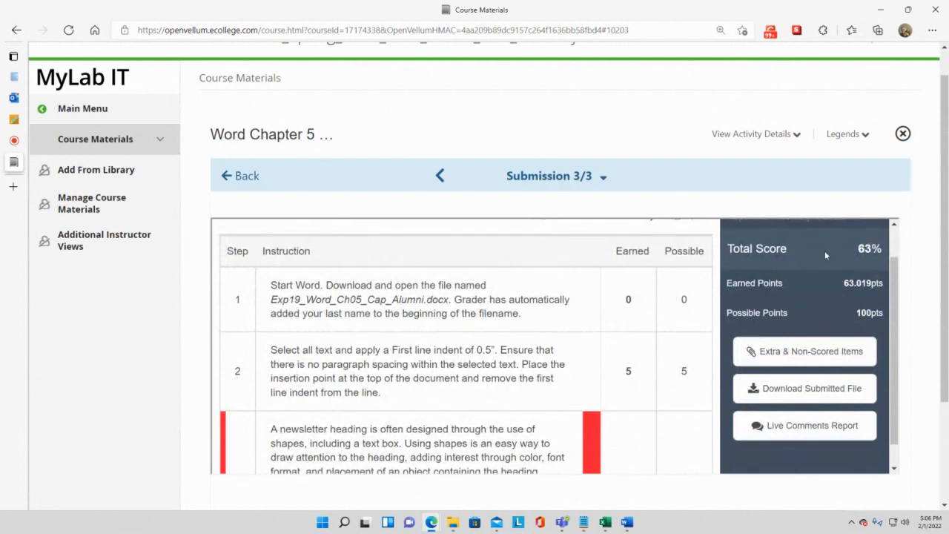
scroll(942, 235, "down", 2)
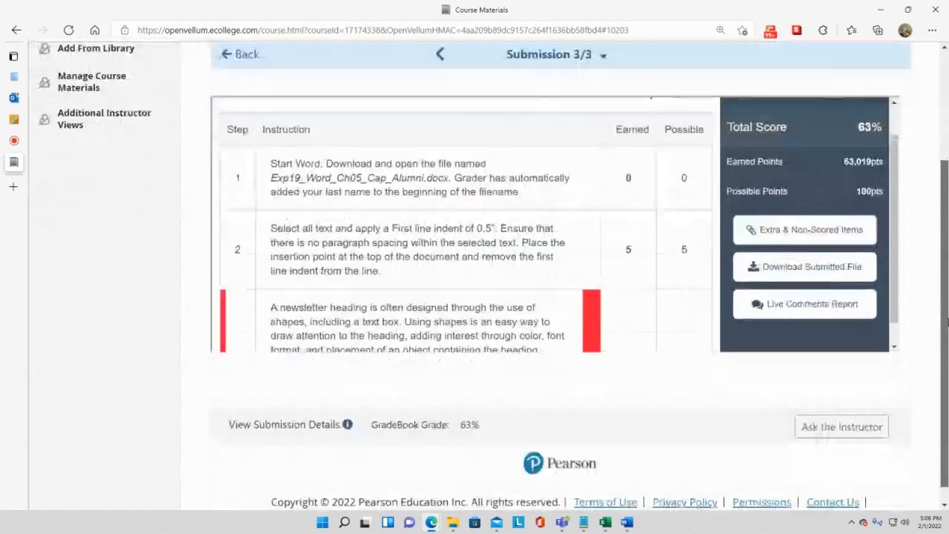
Examine the earned and possible points for steps 1 through 10 in the Submission 3/3 score card
scroll(627, 223, "down", 1)
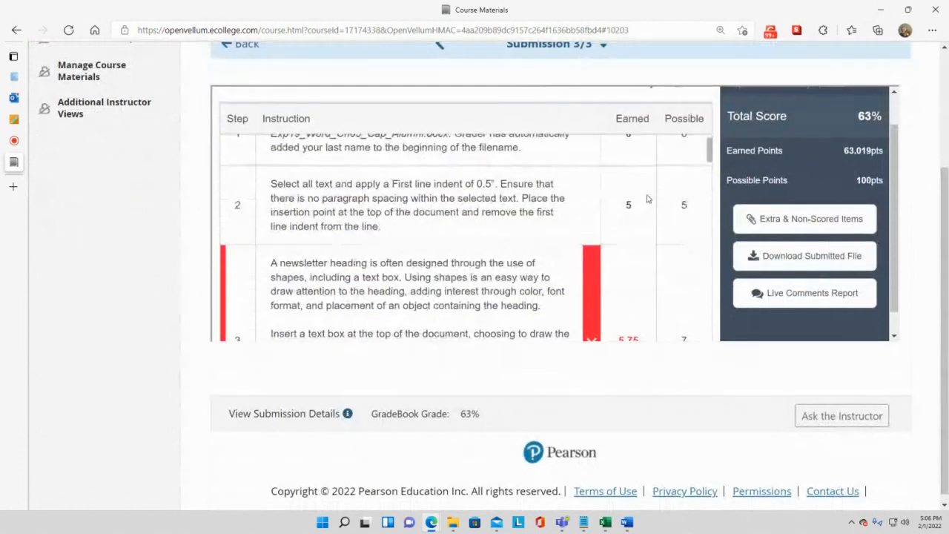
scroll(647, 199, "down", 1)
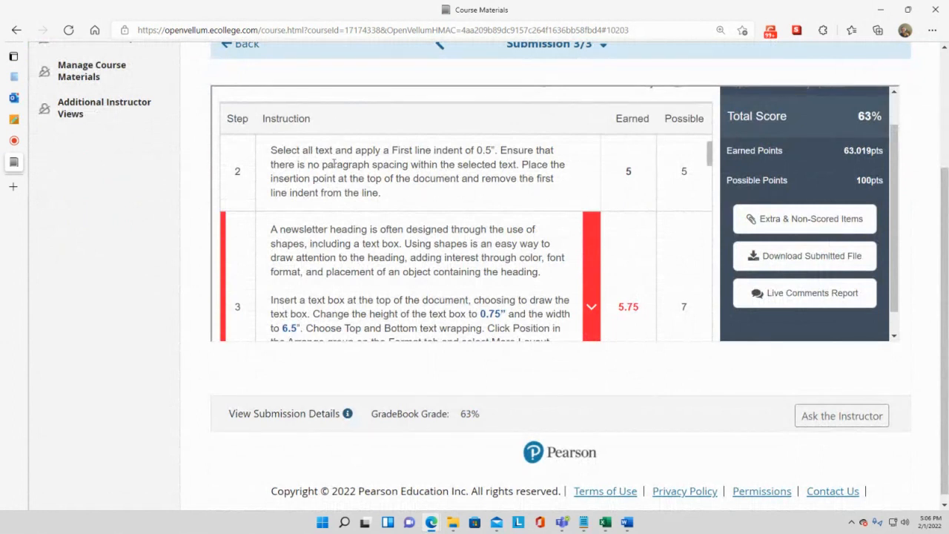
scroll(543, 176, "down", 1)
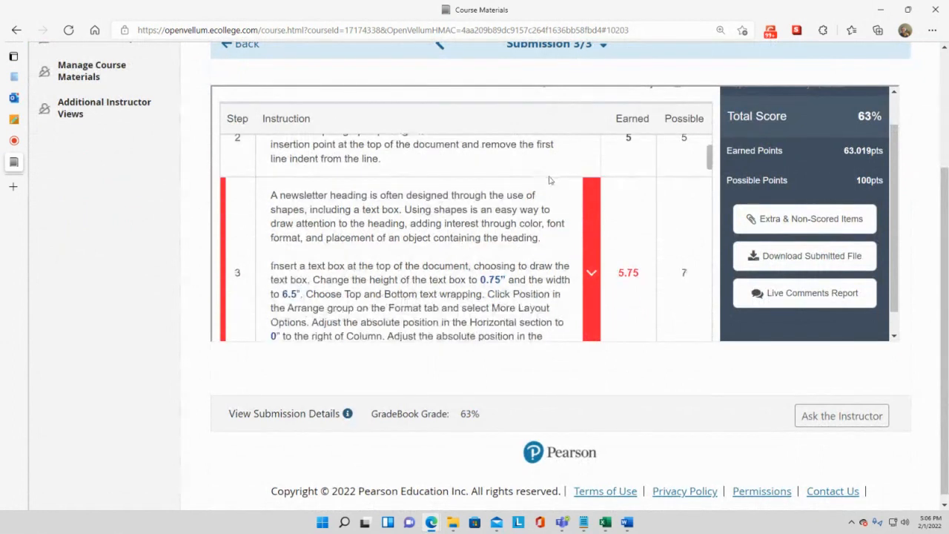
scroll(561, 261, "down", 1)
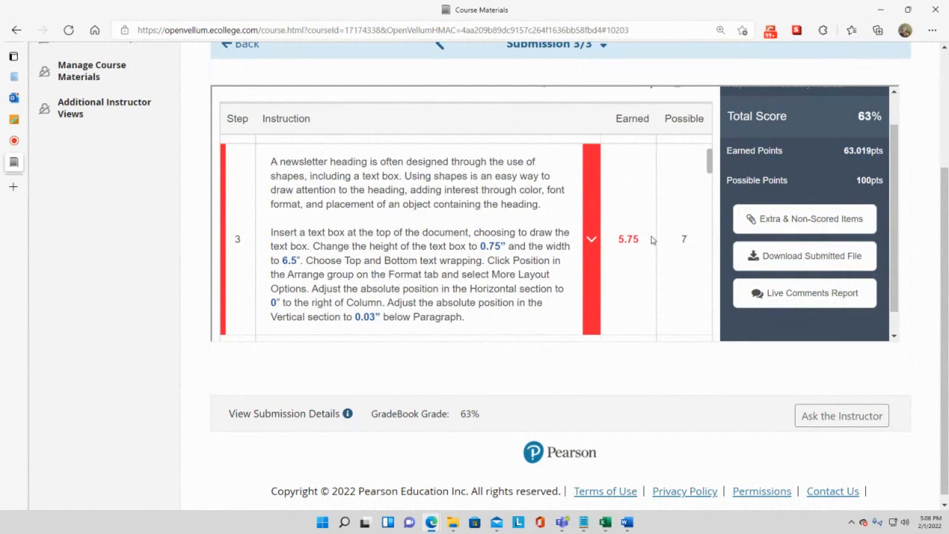
scroll(649, 235, "down", 3)
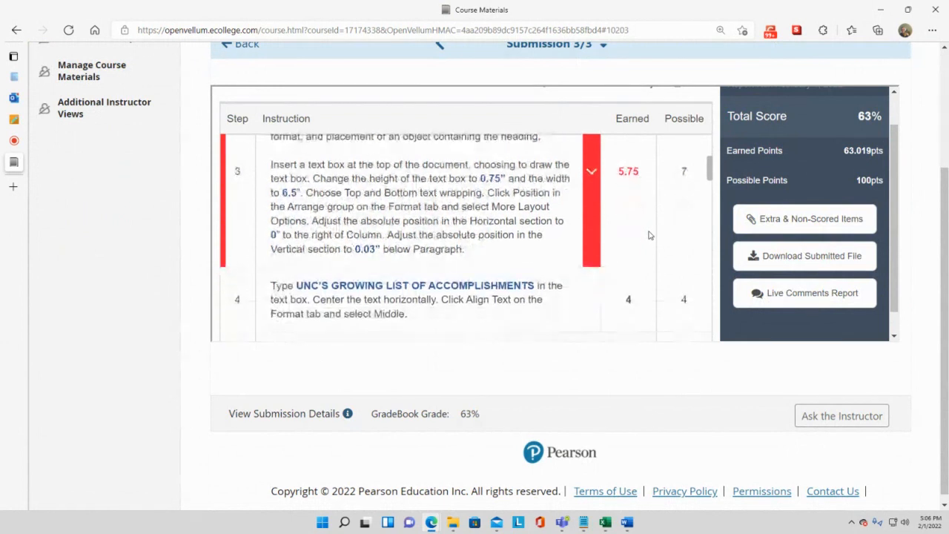
scroll(640, 252, "down", 2)
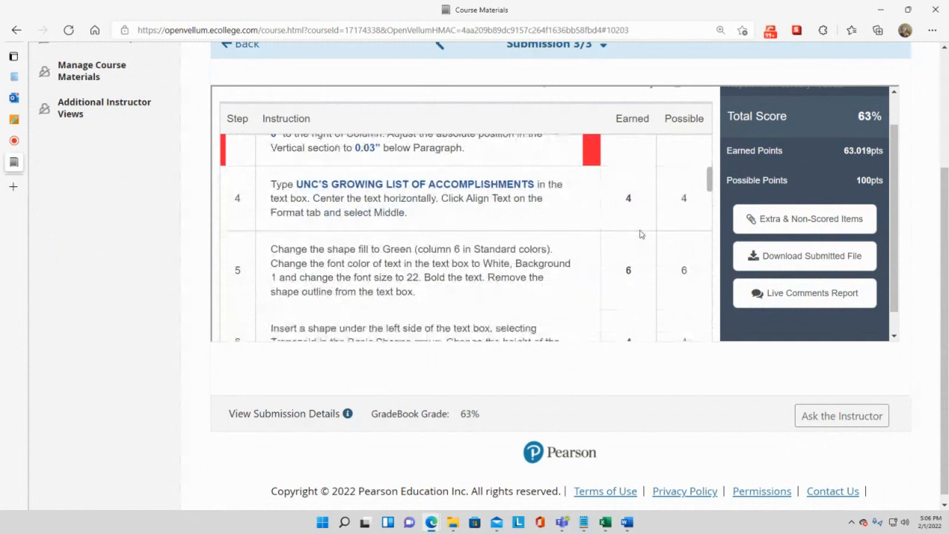
scroll(642, 250, "down", 1)
scroll(646, 241, "down", 1)
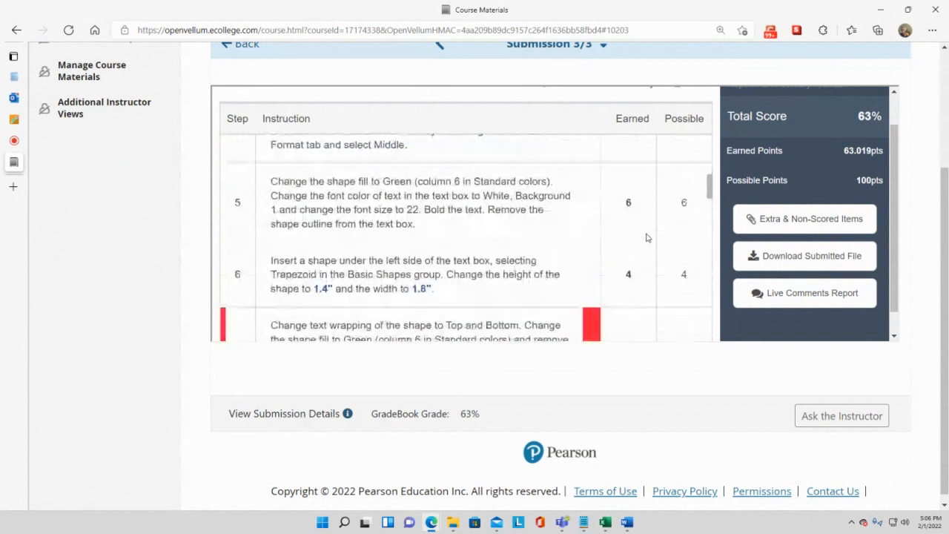
scroll(653, 240, "down", 1)
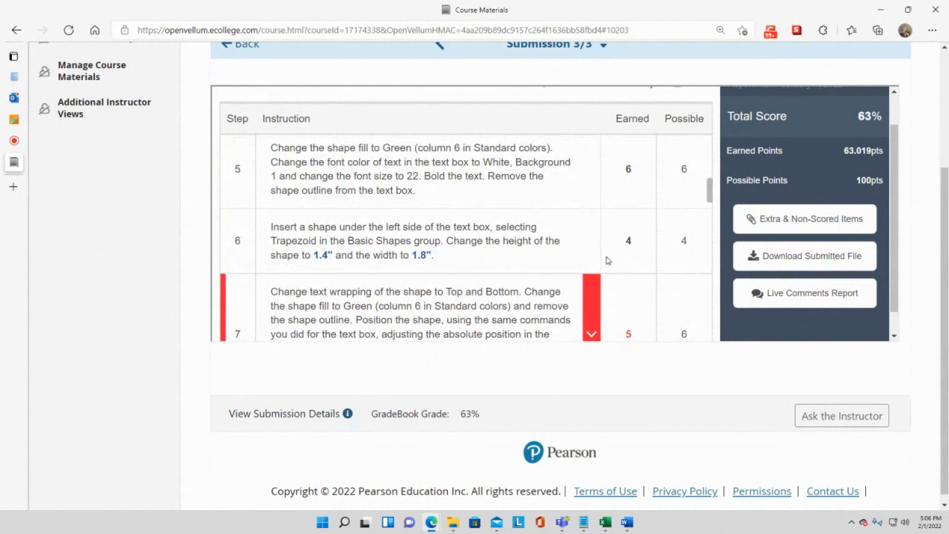
scroll(631, 245, "down", 3)
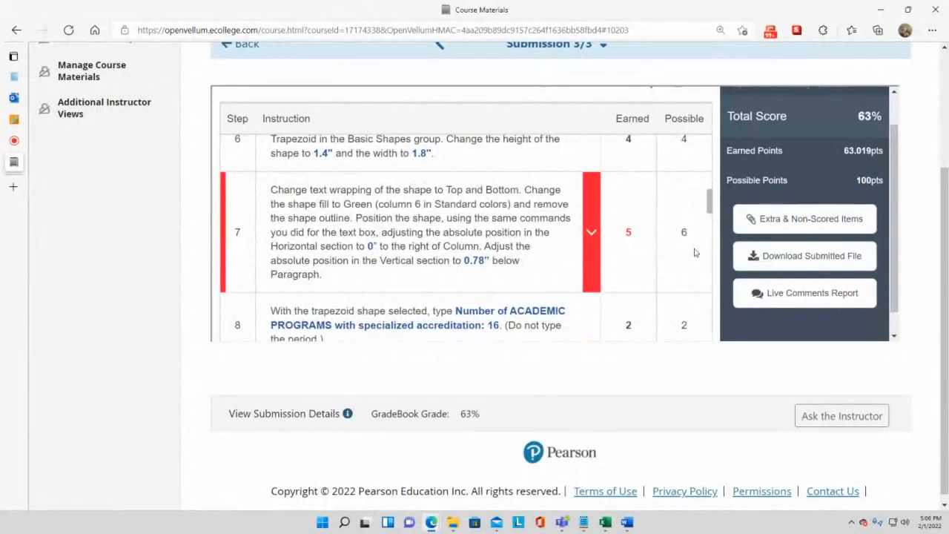
scroll(669, 250, "down", 2)
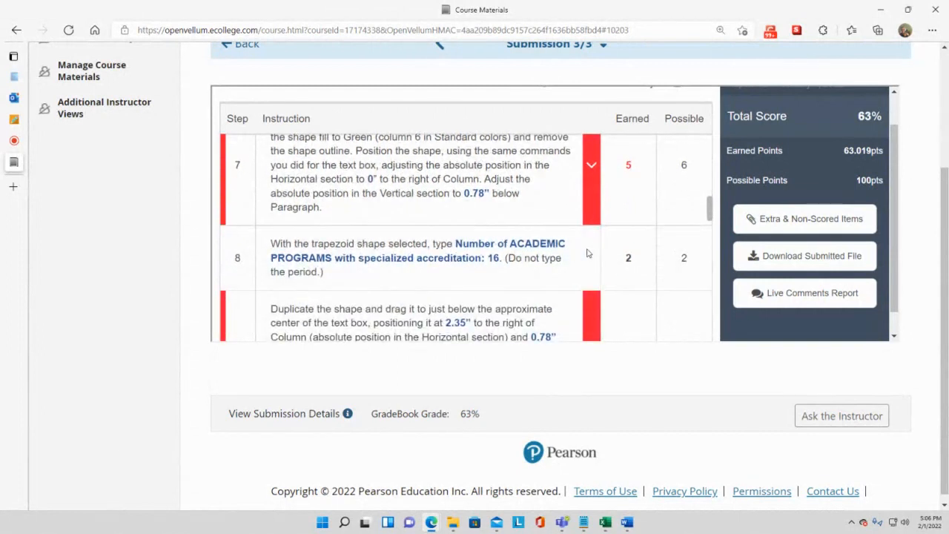
scroll(611, 293, "down", 2)
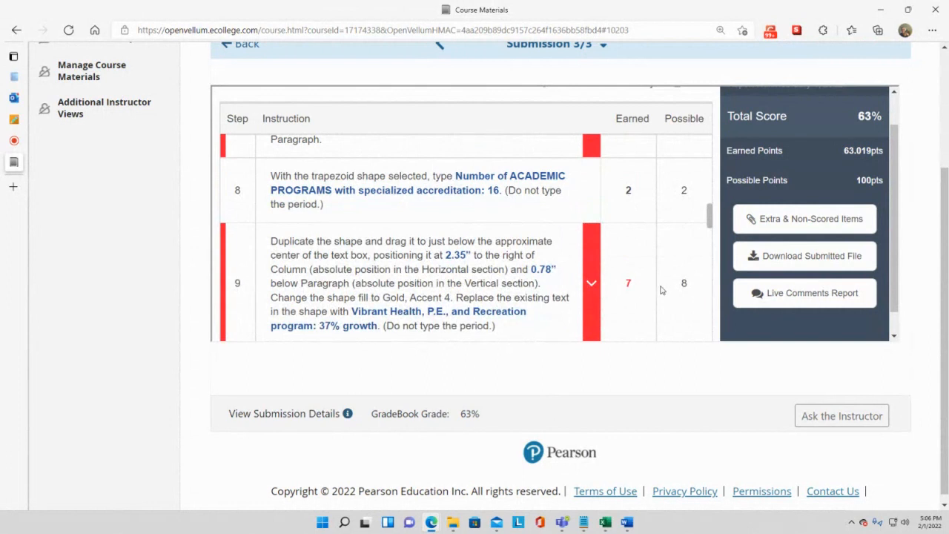
scroll(663, 290, "down", 4)
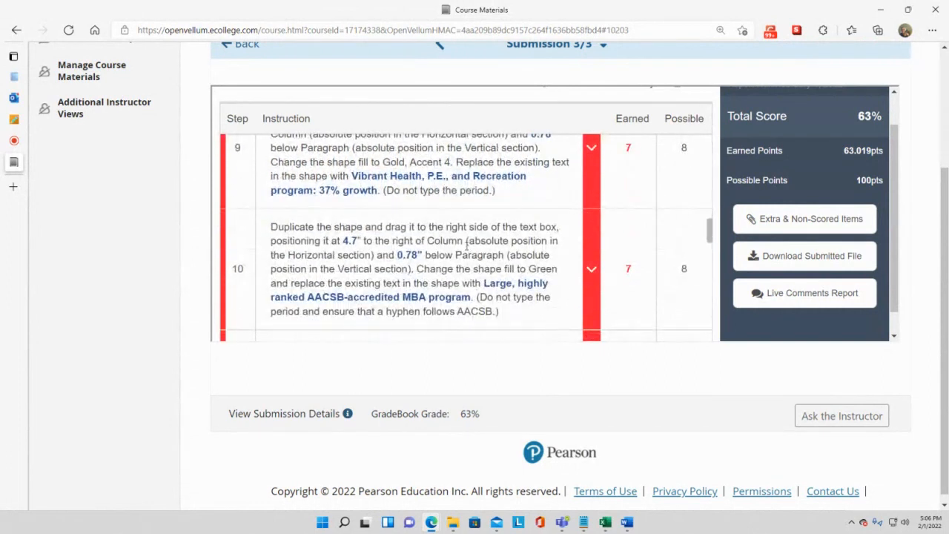
Recheck the scores from step 7 onward and examine the remaining score card rows through step 17
scroll(467, 247, "up", 8)
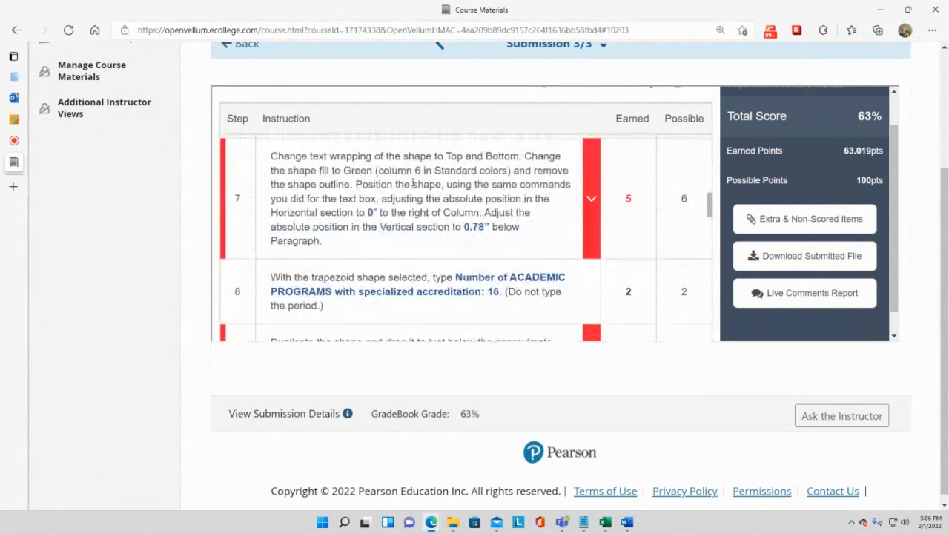
scroll(662, 269, "down", 4)
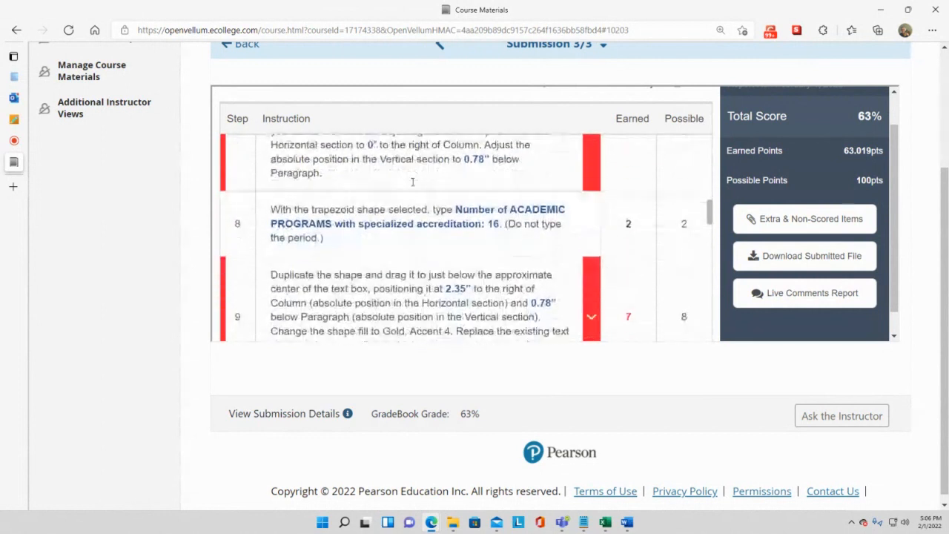
scroll(663, 268, "down", 6)
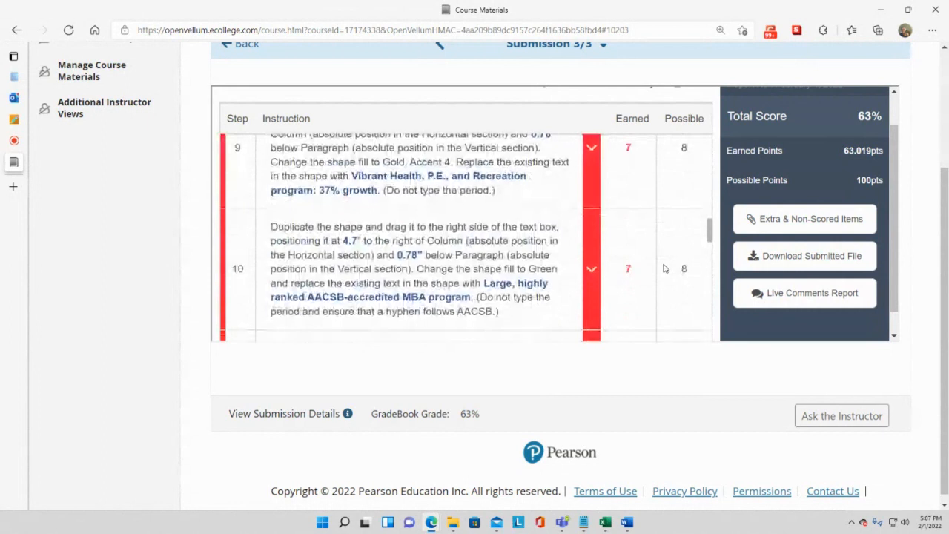
scroll(664, 268, "down", 1)
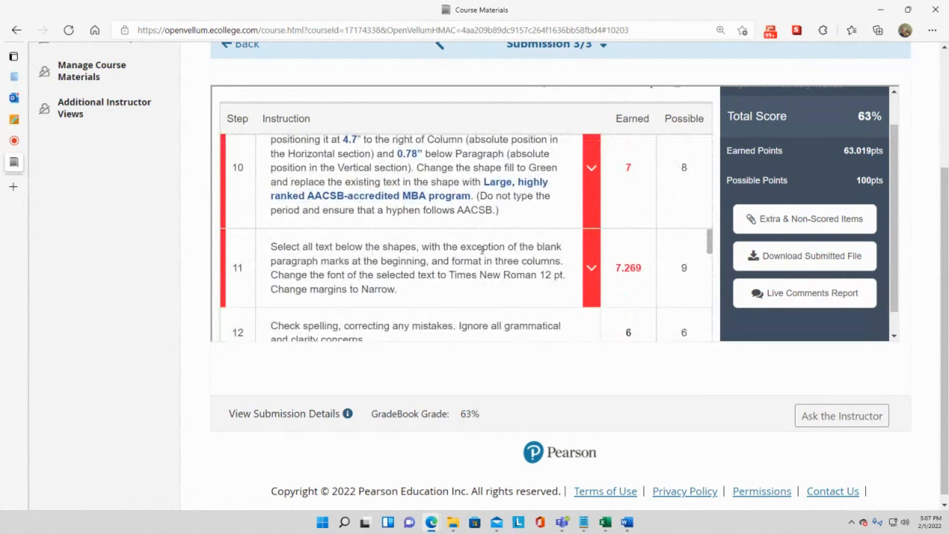
scroll(483, 250, "down", 1)
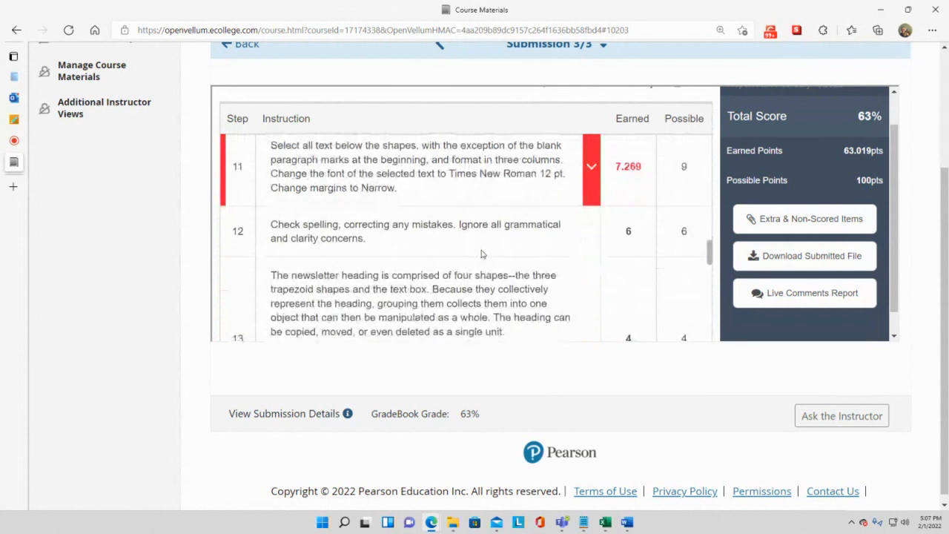
scroll(531, 242, "down", 1)
scroll(531, 242, "down", 1)
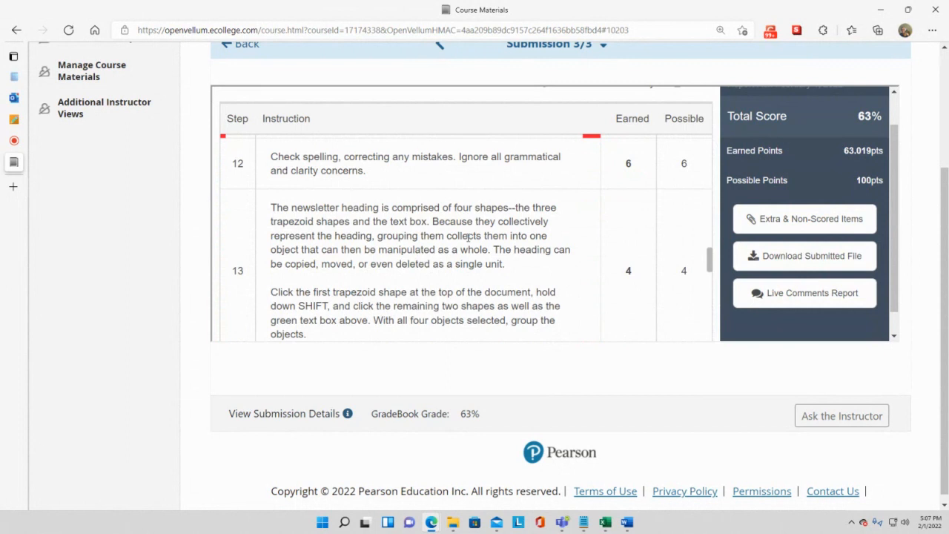
scroll(472, 263, "down", 1)
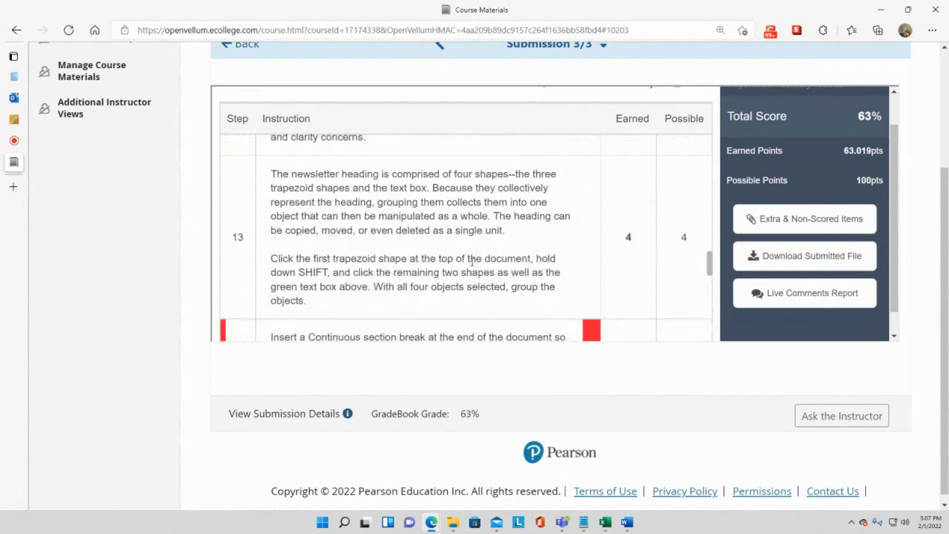
scroll(472, 263, "down", 1)
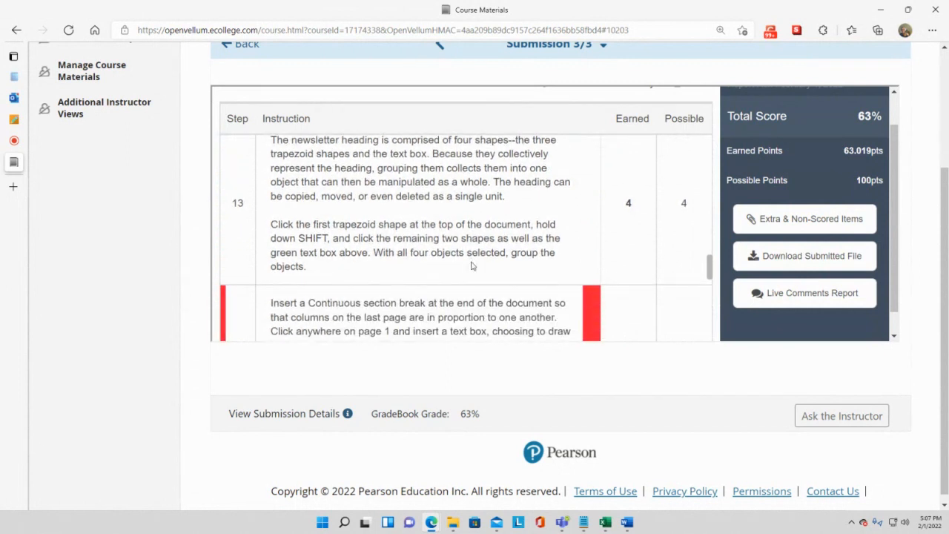
scroll(471, 266, "down", 1)
scroll(472, 266, "down", 1)
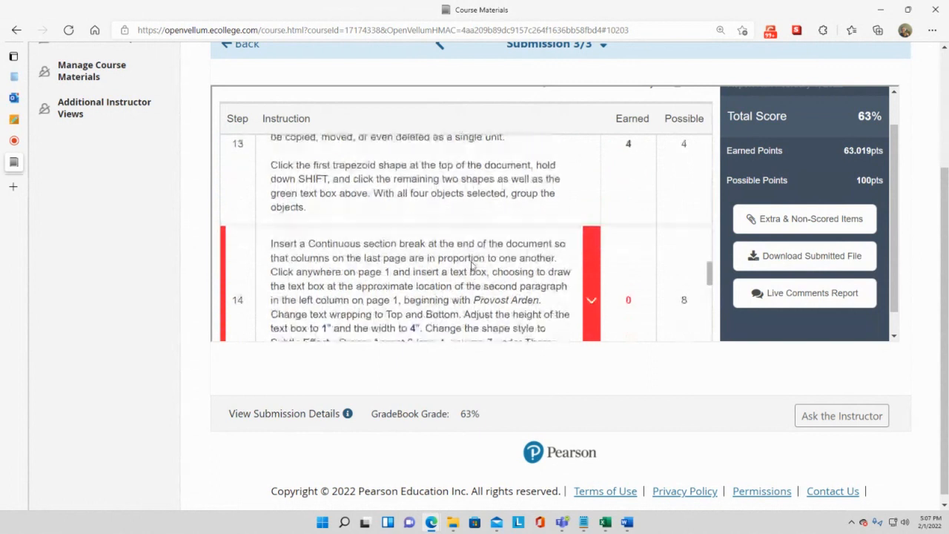
scroll(568, 249, "down", 3)
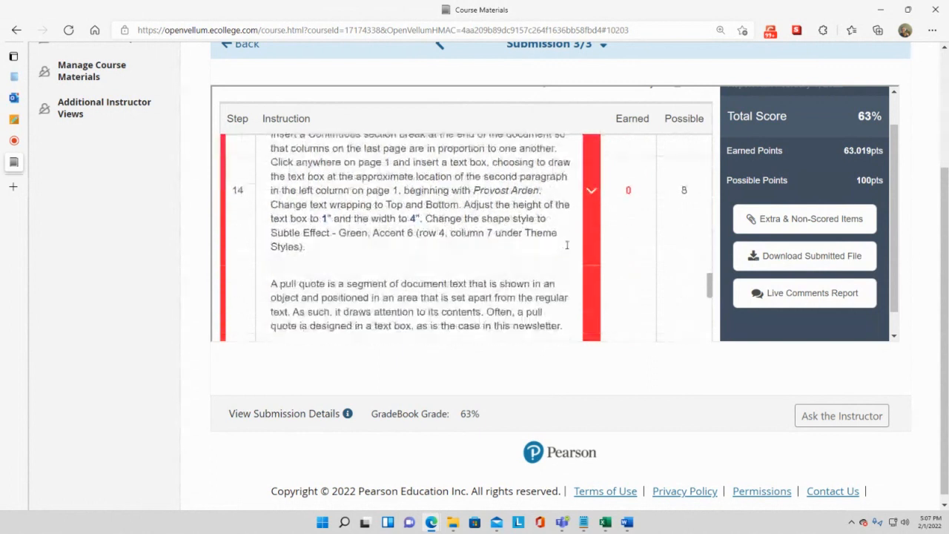
scroll(568, 245, "down", 3)
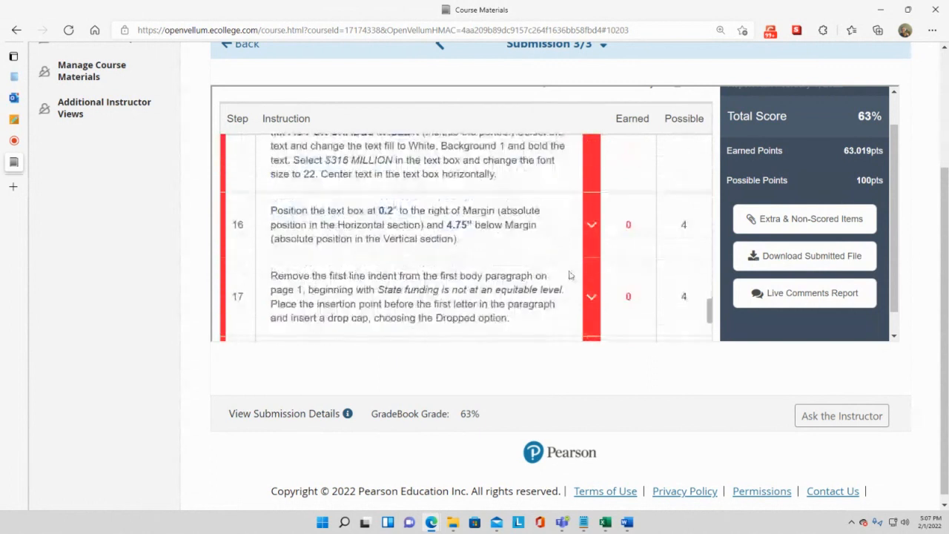
Return to step 11 in the score card and expand its detailed point deductions
scroll(578, 276, "up", 7)
scroll(591, 278, "up", 20)
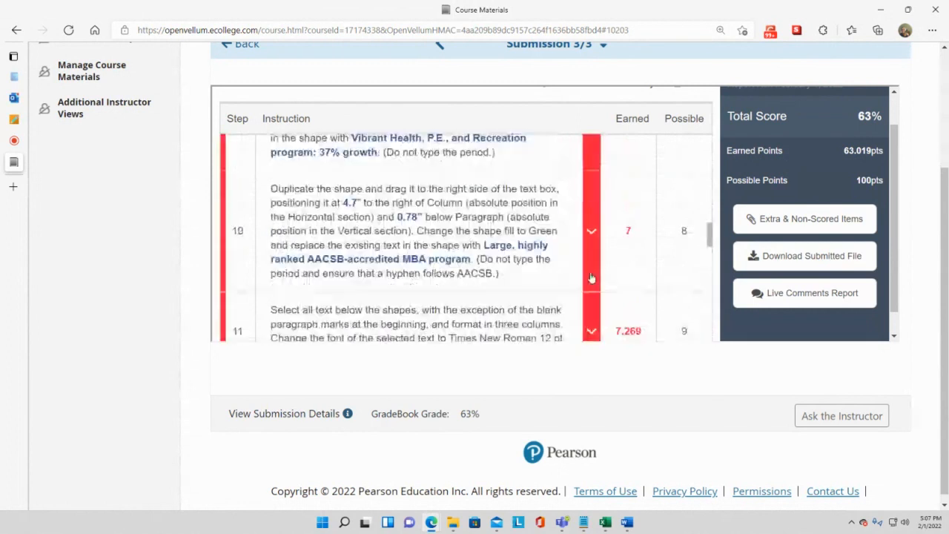
scroll(591, 278, "up", 3)
scroll(592, 275, "down", 8)
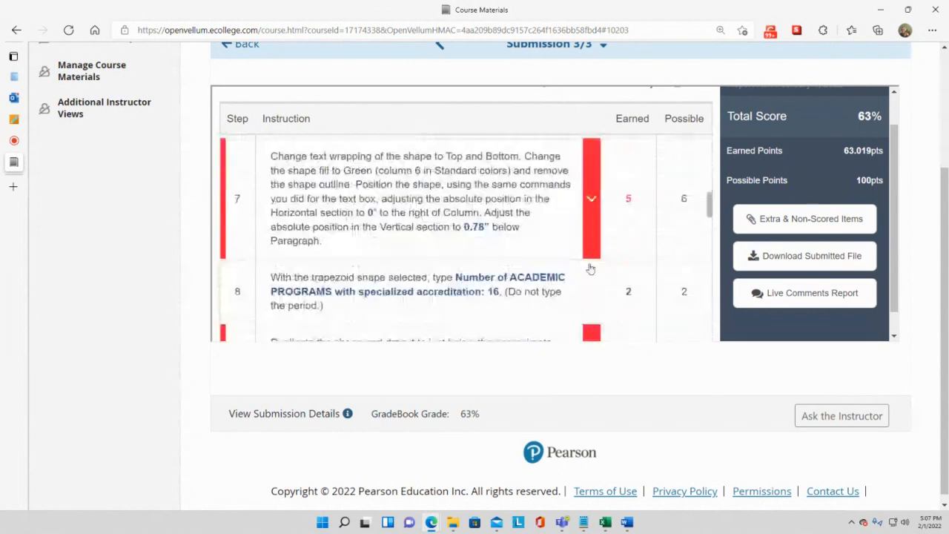
scroll(591, 269, "down", 3)
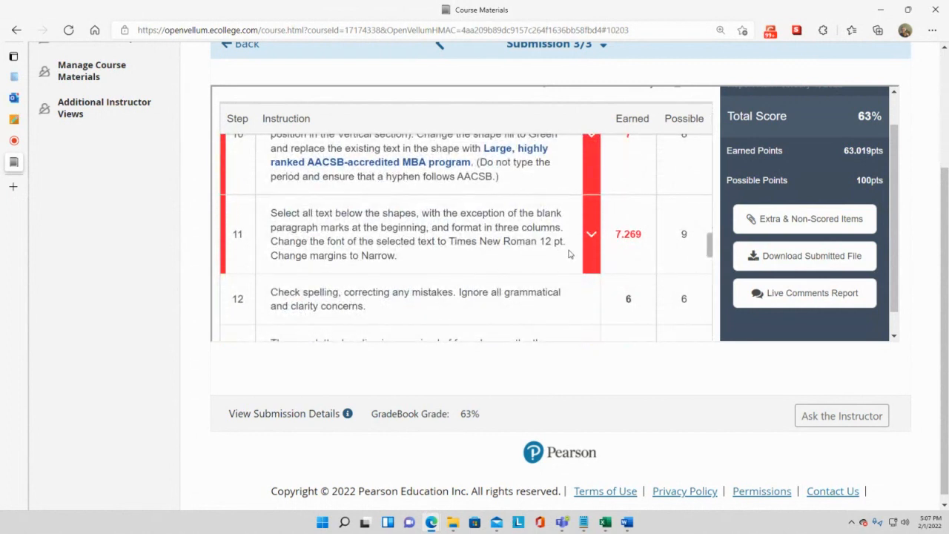
left_click(593, 236)
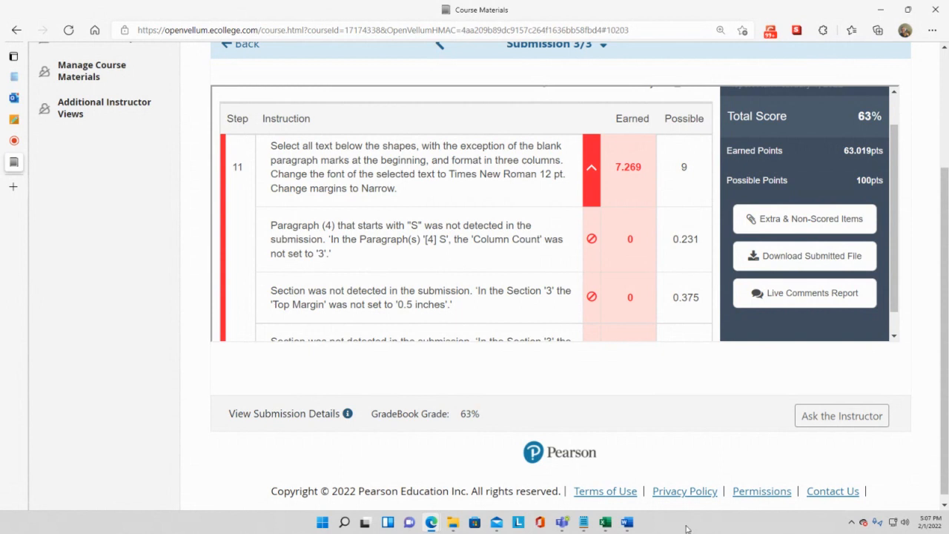
Switch to the Exp19_Word_Ch05_Cap_Alumni_Instructions document in Word and move its window lower over the score report
mouse_move(627, 525)
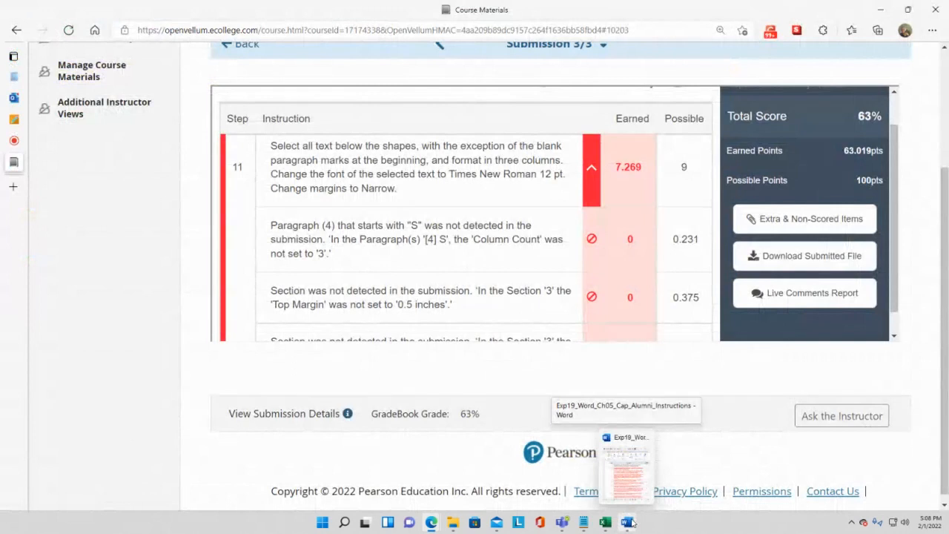
left_click(629, 522)
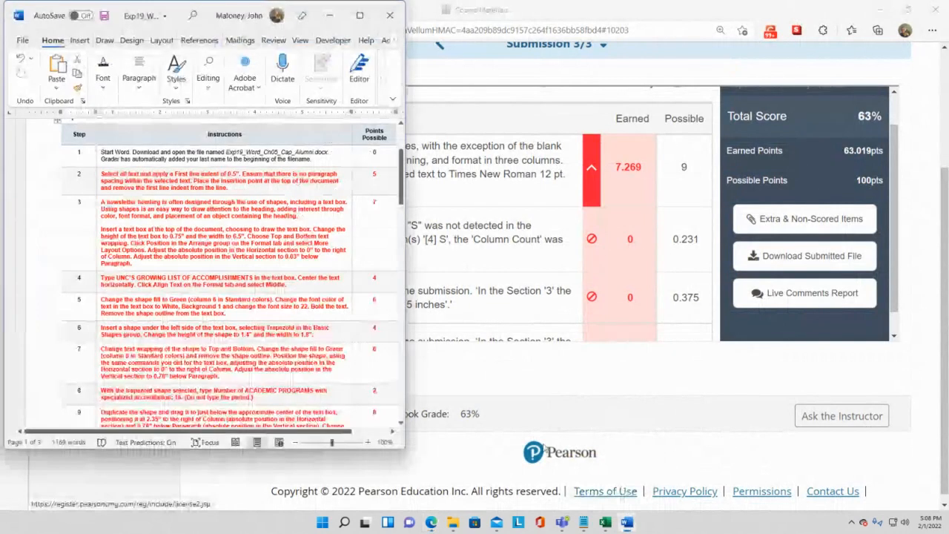
scroll(249, 195, "down", 4)
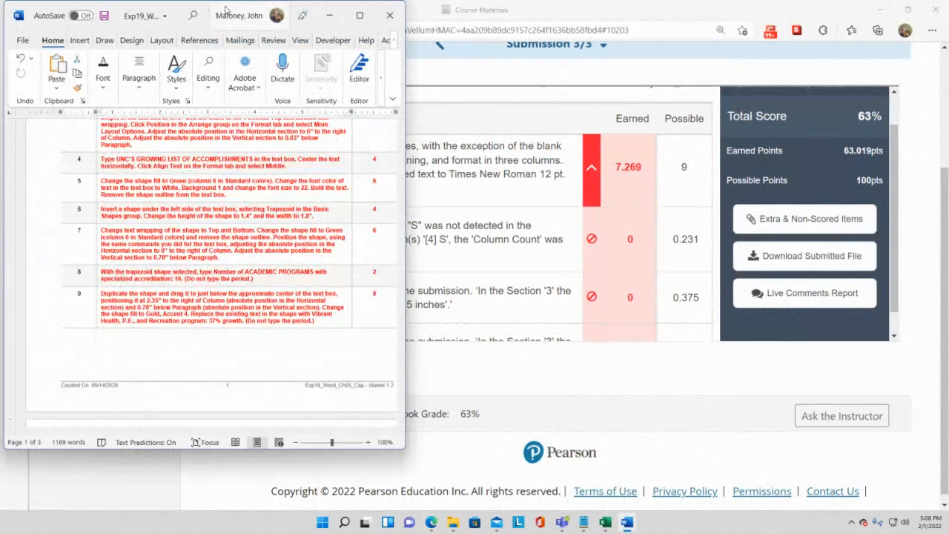
left_click_drag(226, 10, 248, 89)
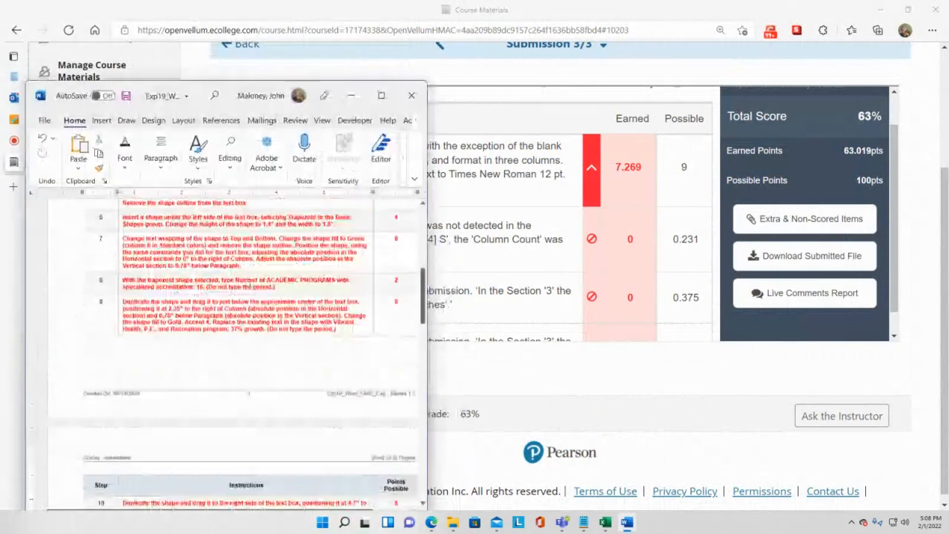
Examine the possible points for steps 5 through 15 in the instructions, comparing step 11 with the score report
scroll(223, 391, "down", 4)
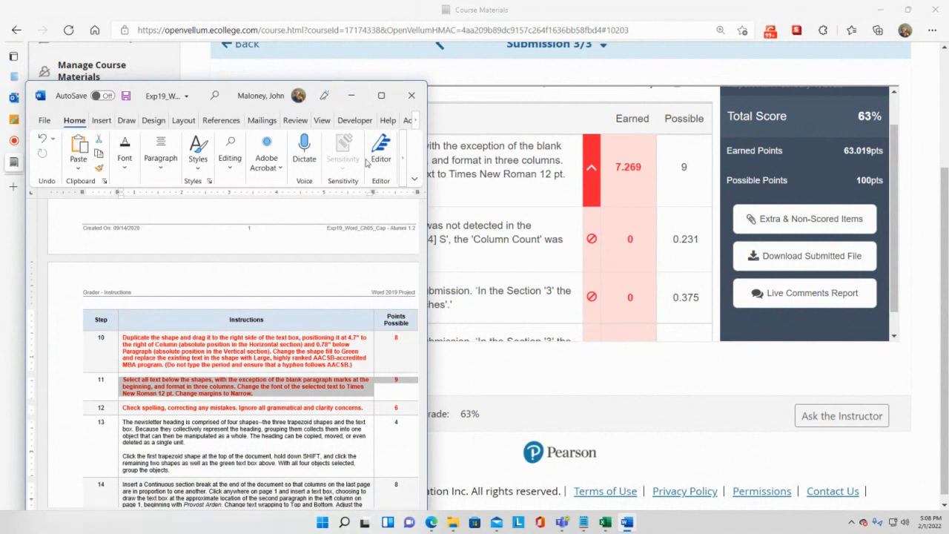
scroll(393, 458, "down", 1)
scroll(394, 457, "down", 2)
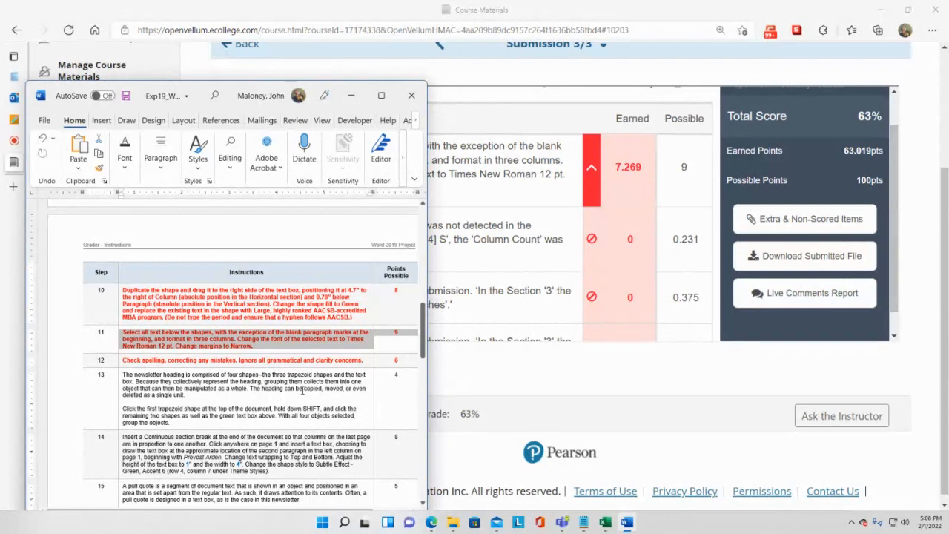
scroll(302, 391, "up", 3)
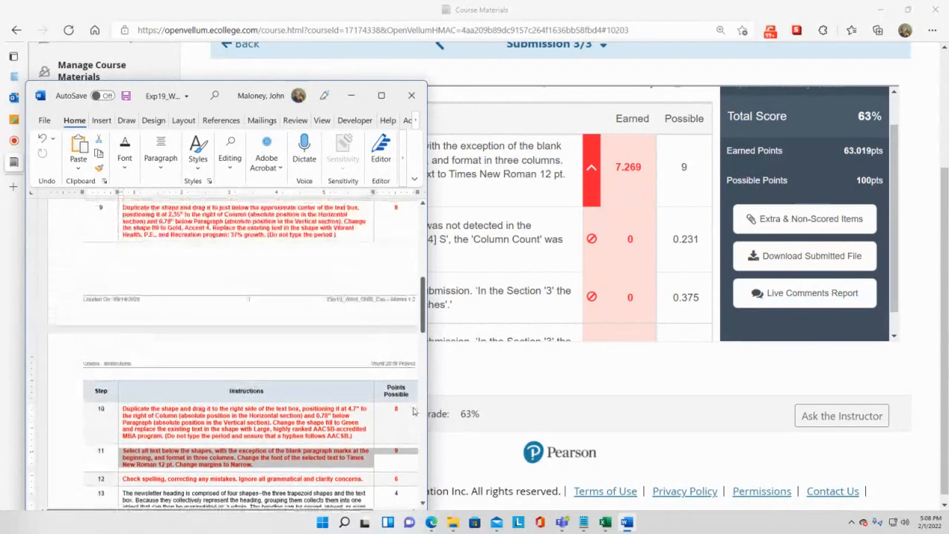
scroll(414, 411, "up", 3)
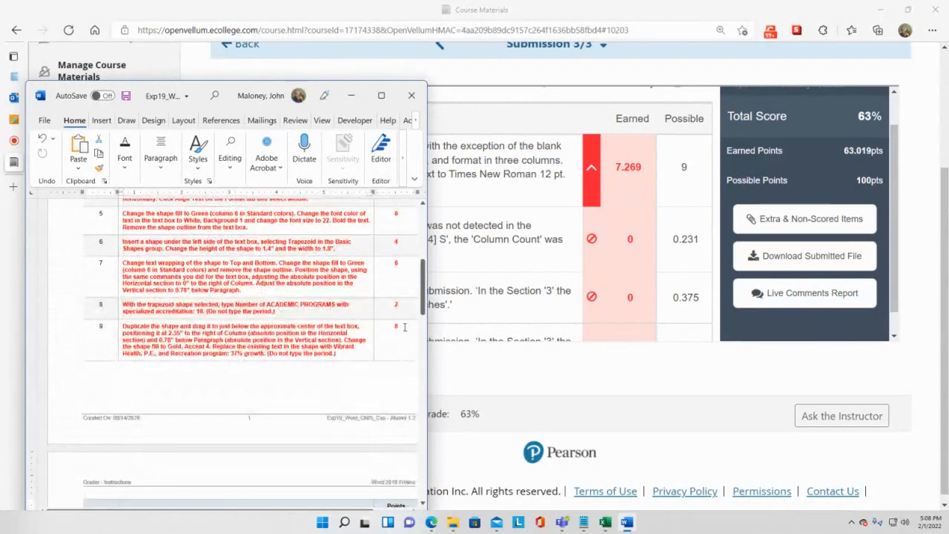
Recheck the possible points for steps 1 through 12 in the instructions document and put its window away
scroll(405, 327, "up", 2)
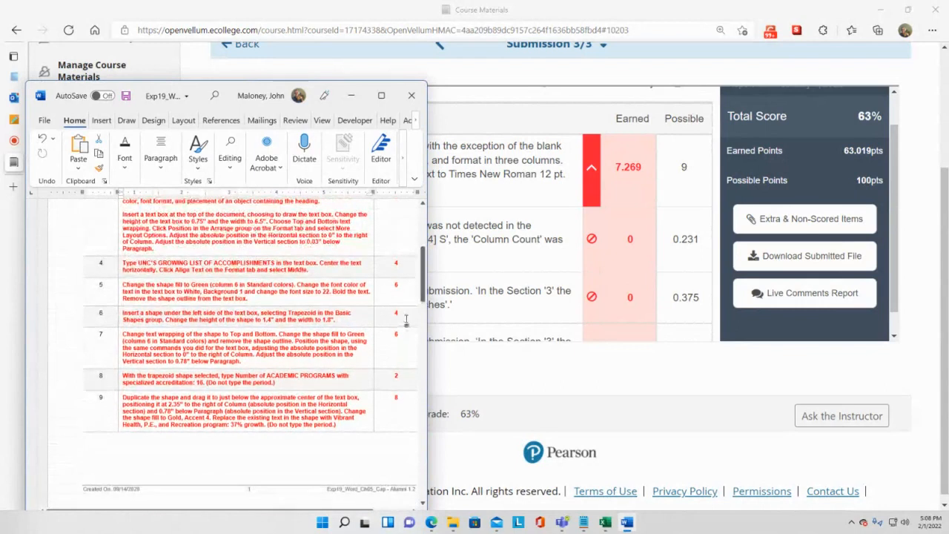
scroll(406, 319, "up", 1)
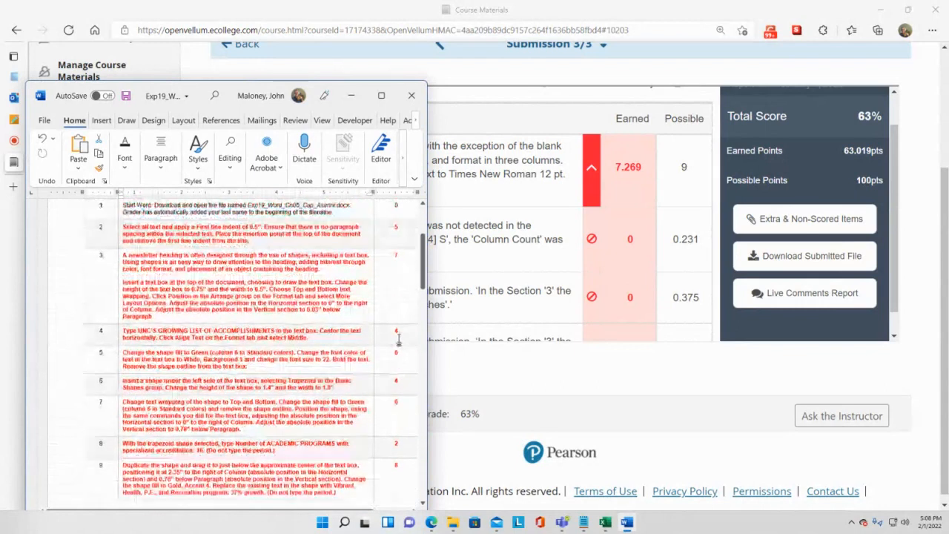
scroll(400, 341, "up", 2)
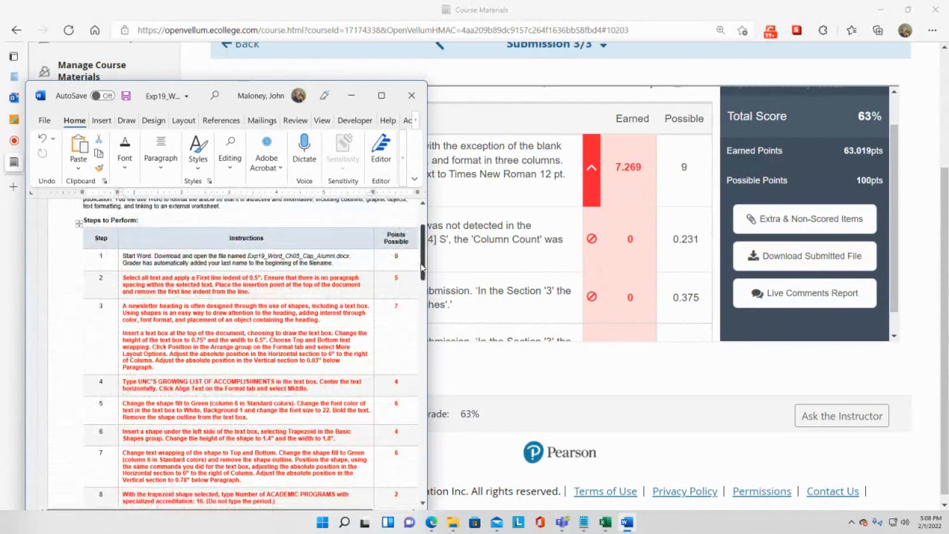
left_click_drag(423, 269, 427, 364)
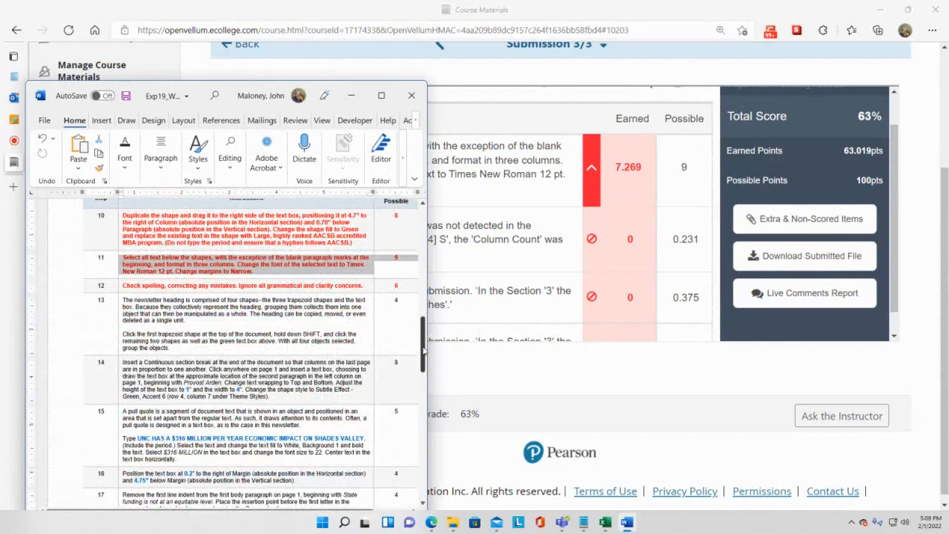
scroll(415, 331, "up", 3)
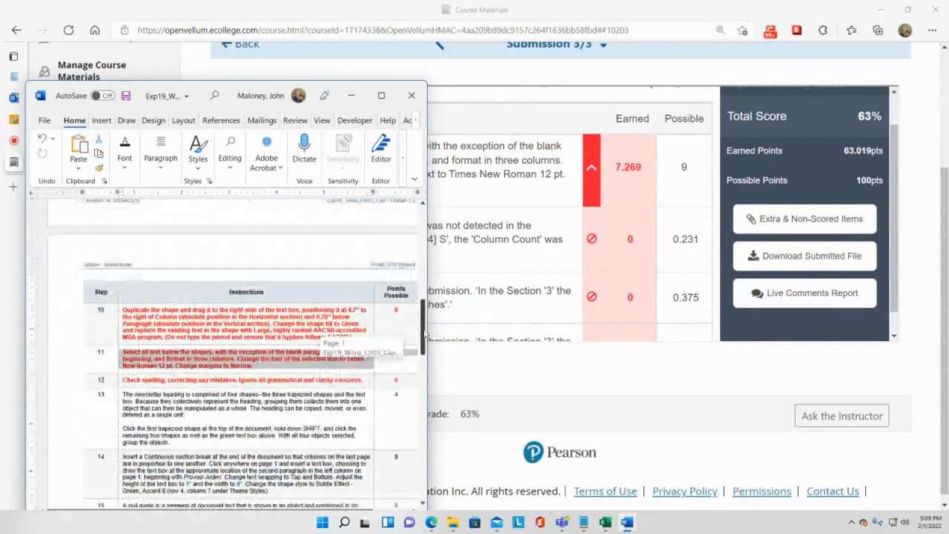
left_click(351, 95)
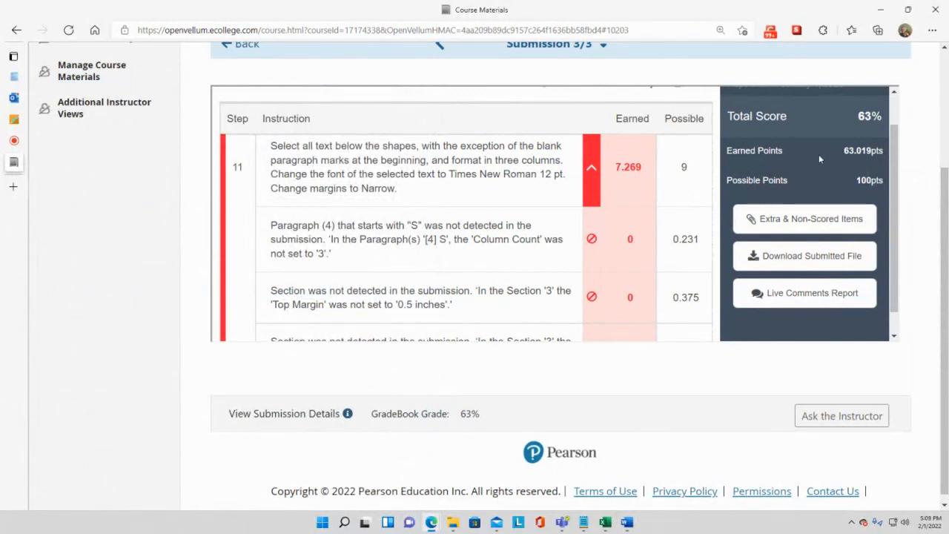
Return to step 7 in the score card and expand its detailed point deductions
scroll(615, 319, "up", 3)
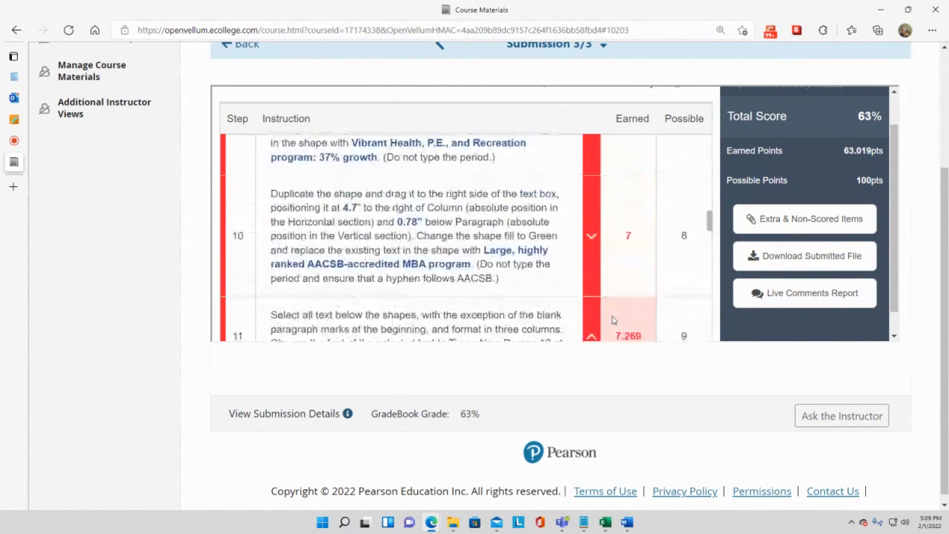
scroll(617, 316, "up", 2)
scroll(681, 282, "up", 2)
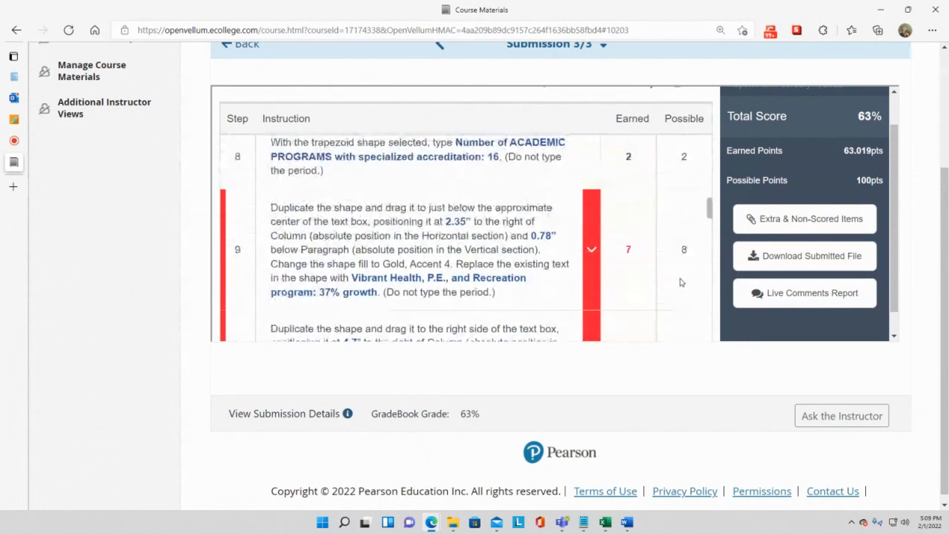
scroll(681, 282, "up", 2)
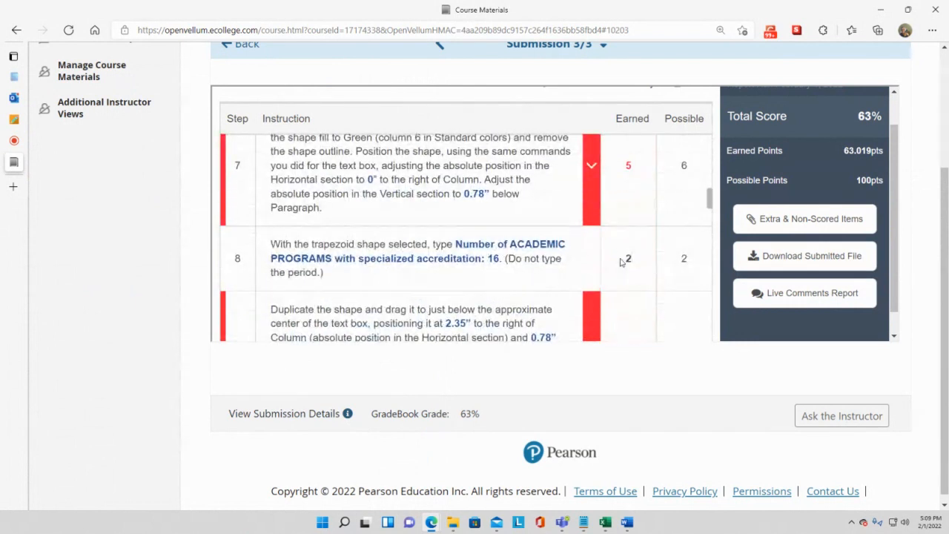
scroll(622, 261, "up", 1)
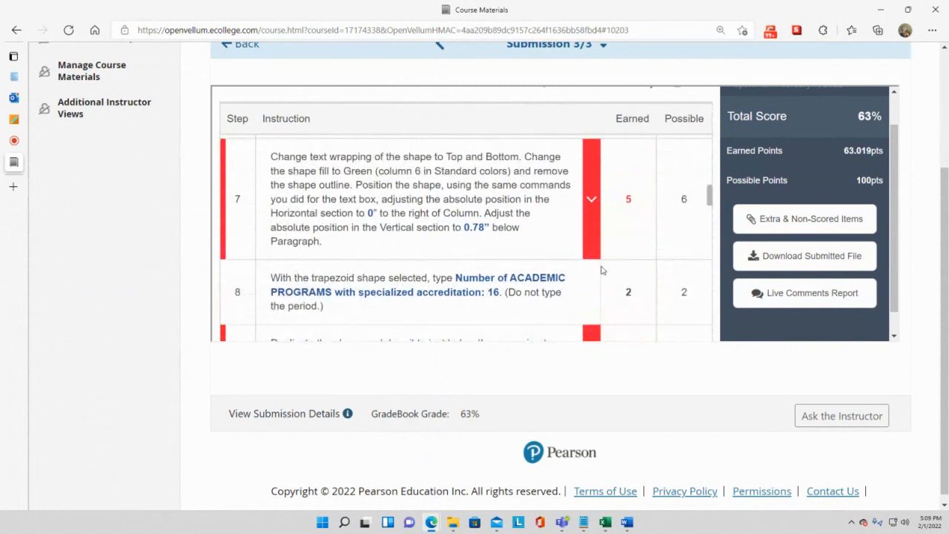
scroll(438, 223, "up", 3)
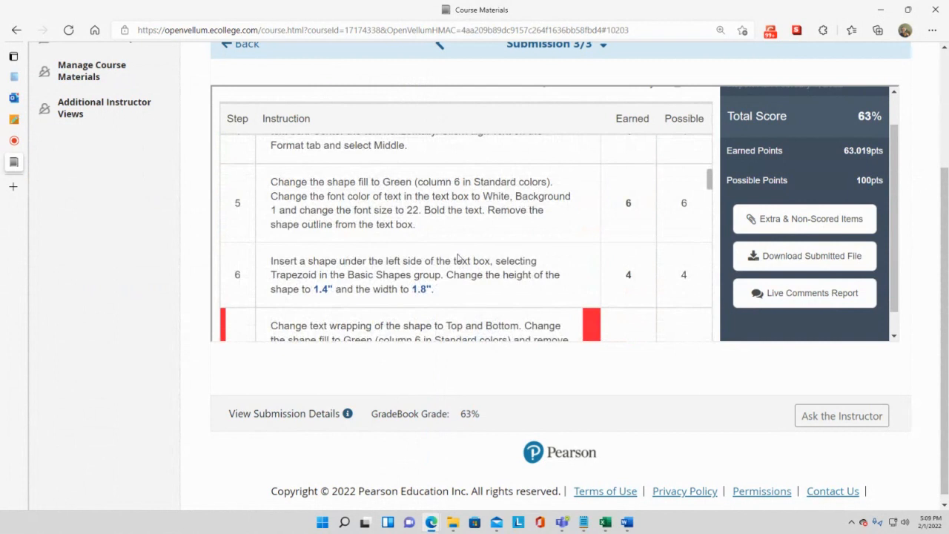
scroll(458, 259, "down", 3)
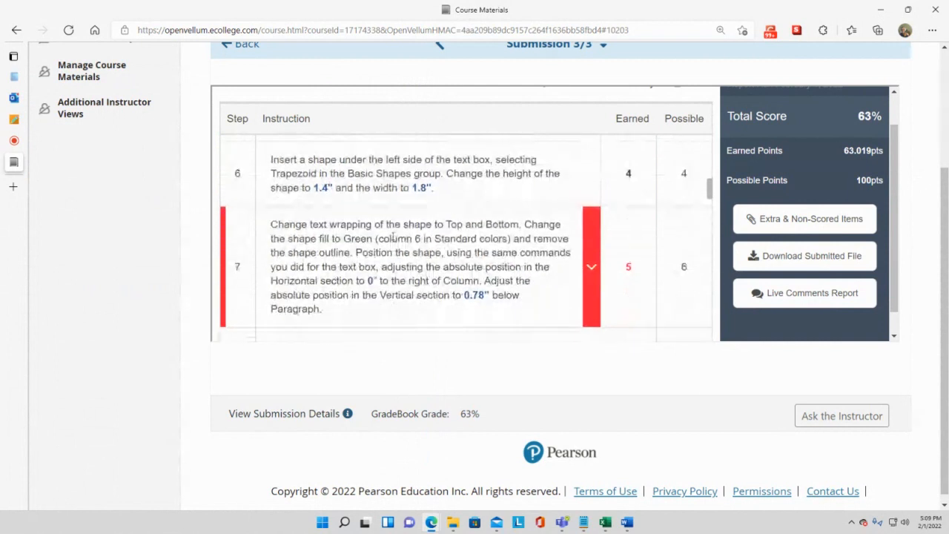
scroll(553, 272, "down", 1)
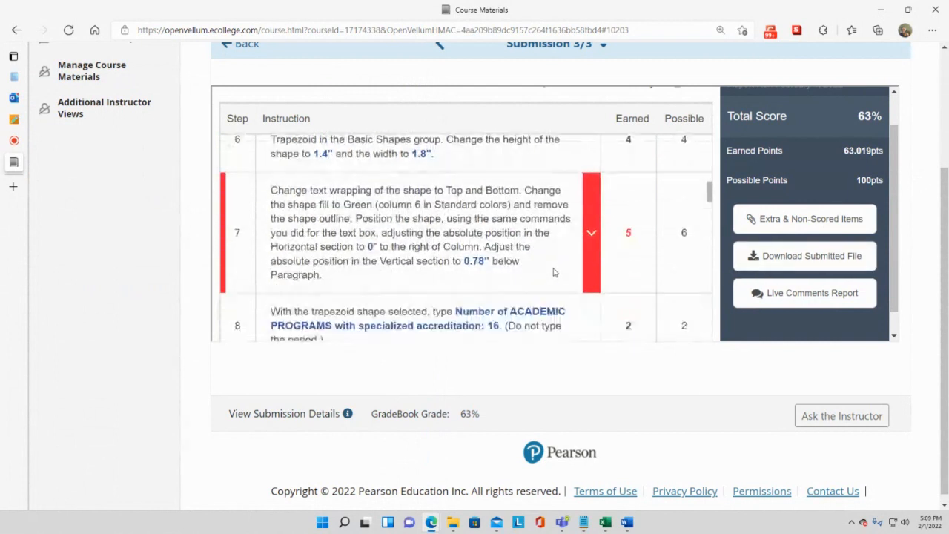
left_click(591, 235)
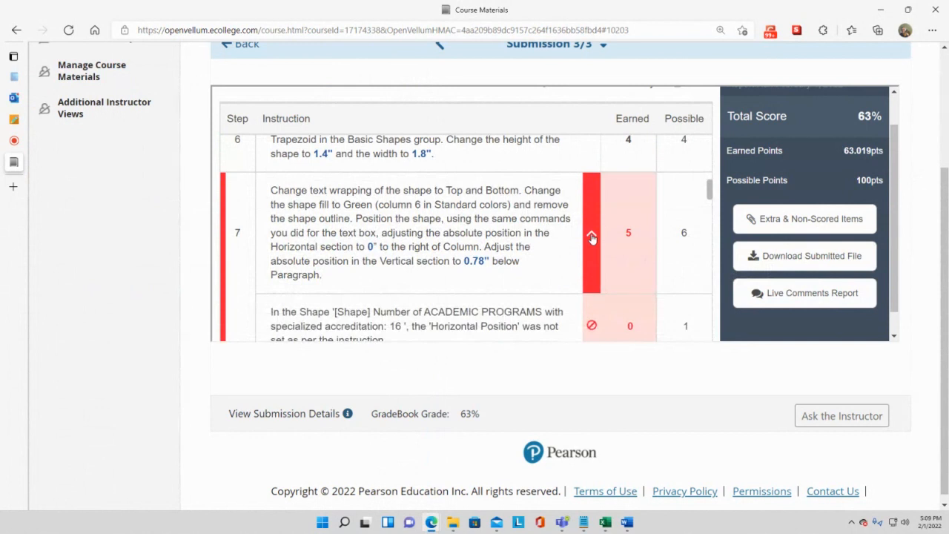
scroll(418, 303, "down", 1)
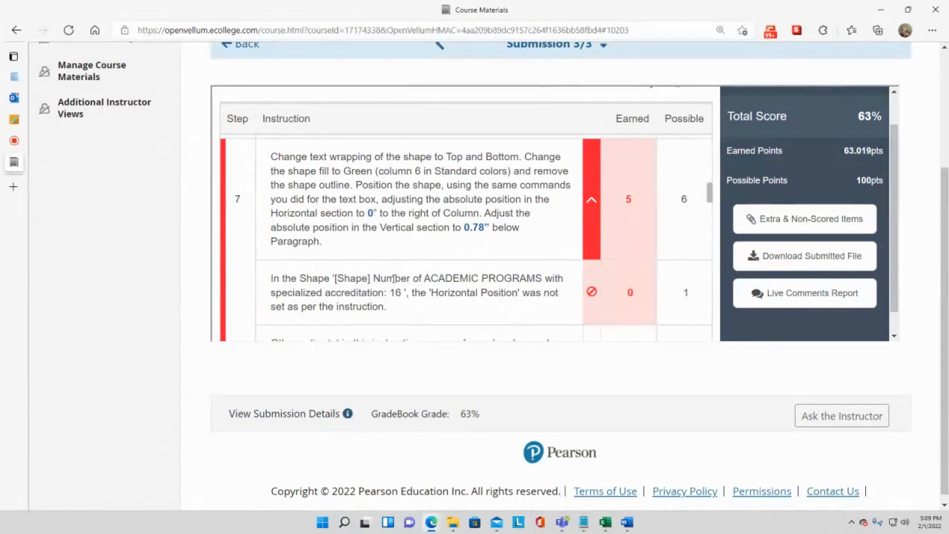
Open the _Student_Exp19_Word_Ch05_Cap_Alumni document from the Downloads folder and select its "Number of ACADEMIC PROGRAMS" trapezoid
left_click(627, 522)
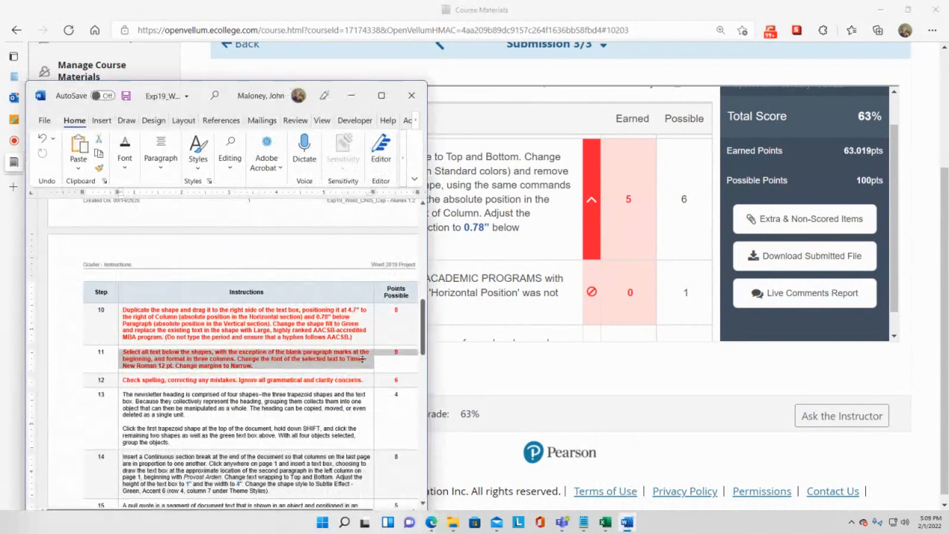
left_click(352, 96)
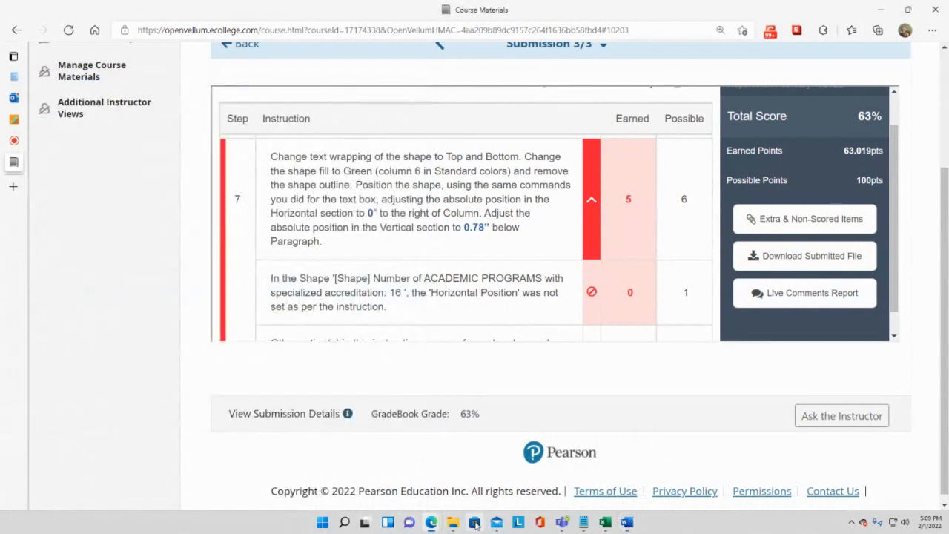
left_click(452, 522)
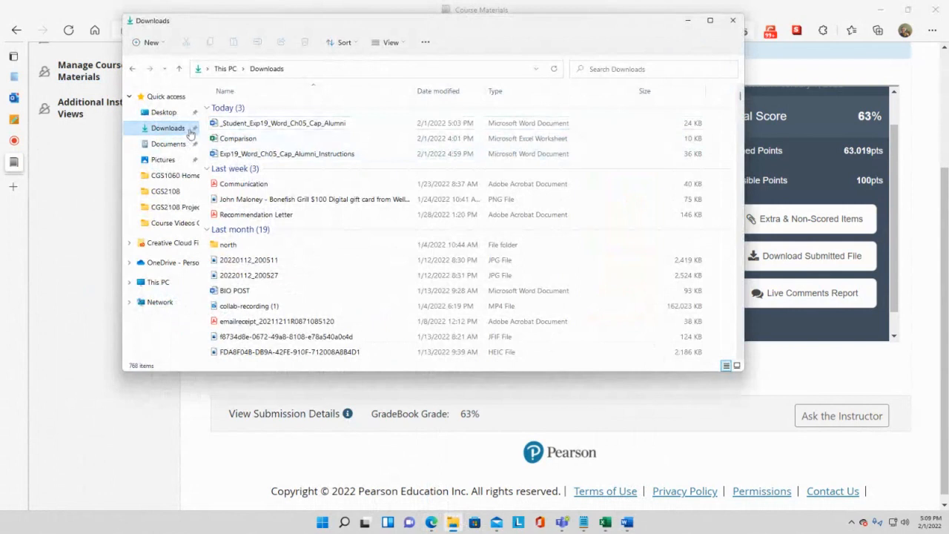
double_click(244, 124)
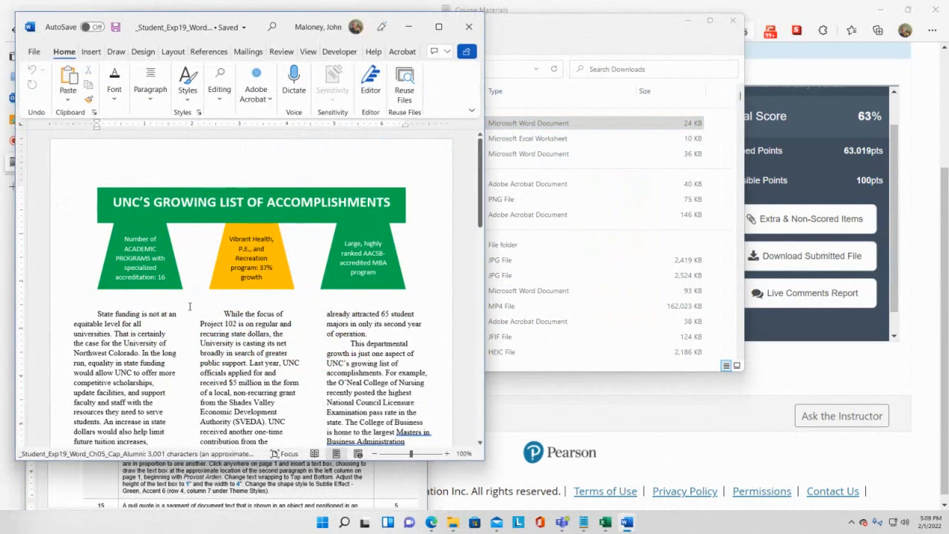
left_click(172, 249)
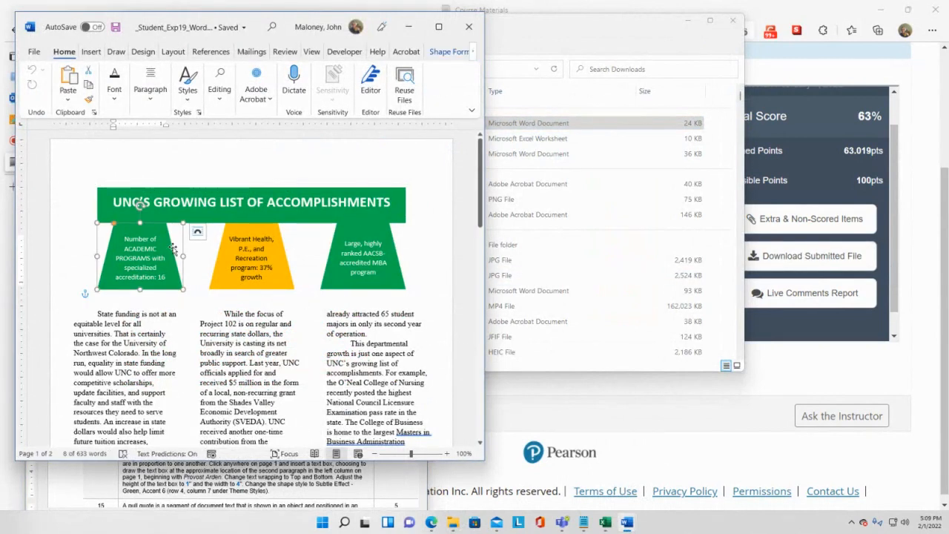
left_click(690, 26)
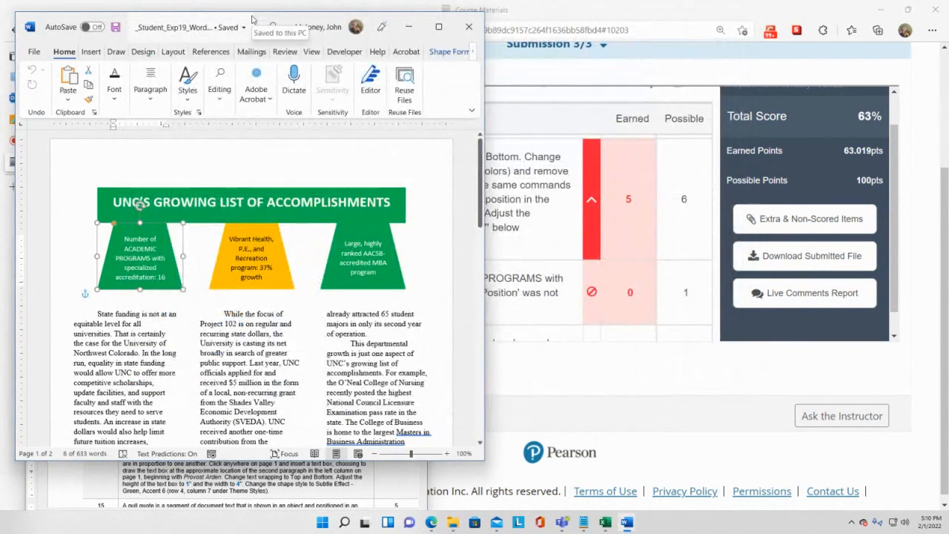
Arrange the student document window below step 7's deduction in the score report, with the newsletter's trapezoid shapes in view
left_click_drag(252, 19, 395, 215)
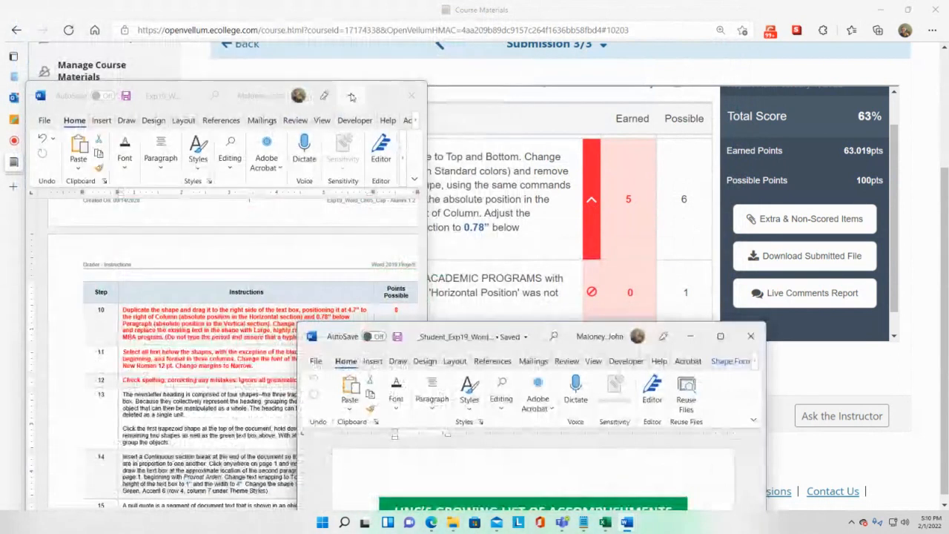
left_click(351, 97)
left_click_drag(511, 331, 488, 330)
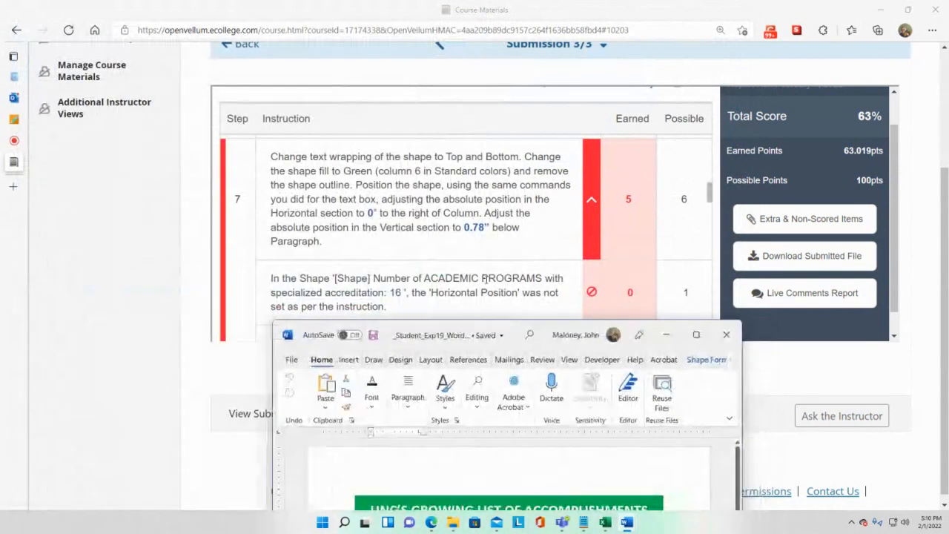
scroll(487, 279, "down", 1)
scroll(487, 280, "down", 1)
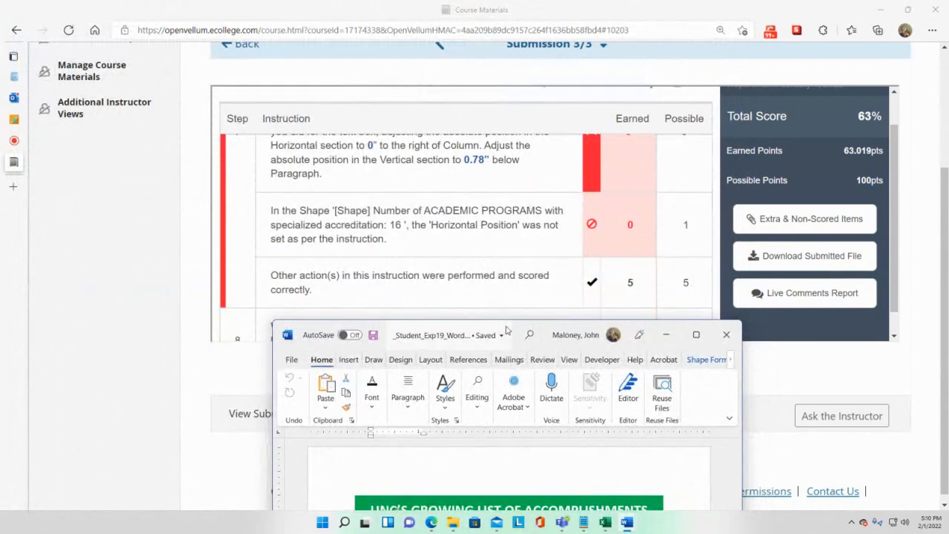
left_click_drag(504, 329, 405, 268)
scroll(397, 221, "down", 2)
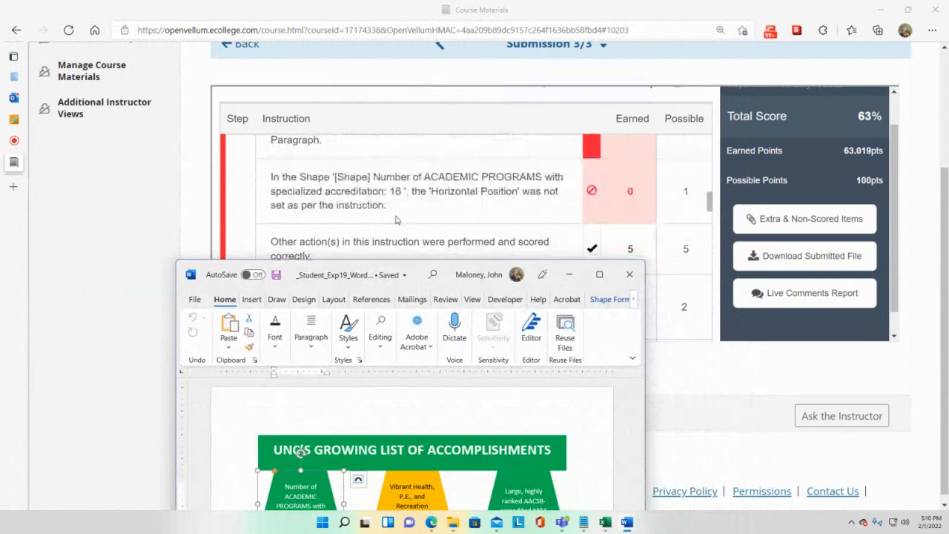
left_click(252, 299)
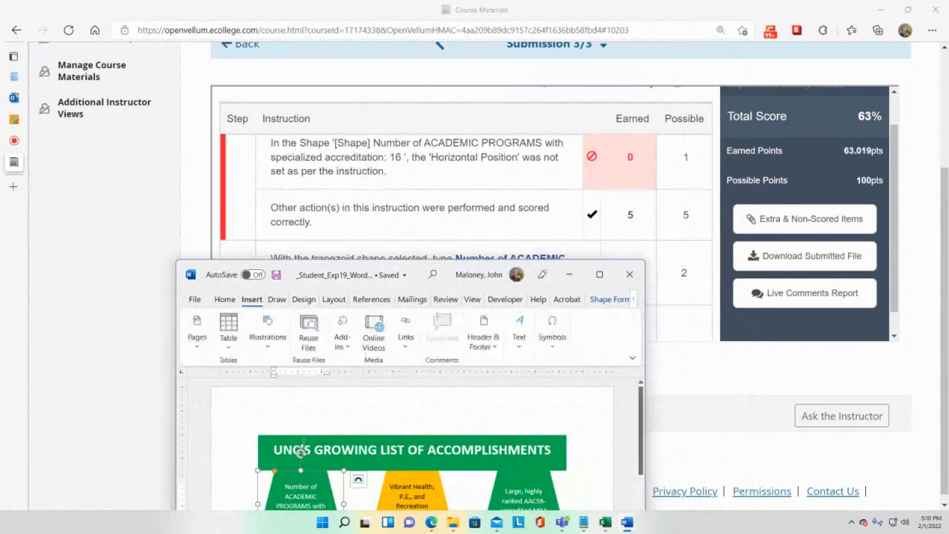
scroll(316, 503, "down", 2)
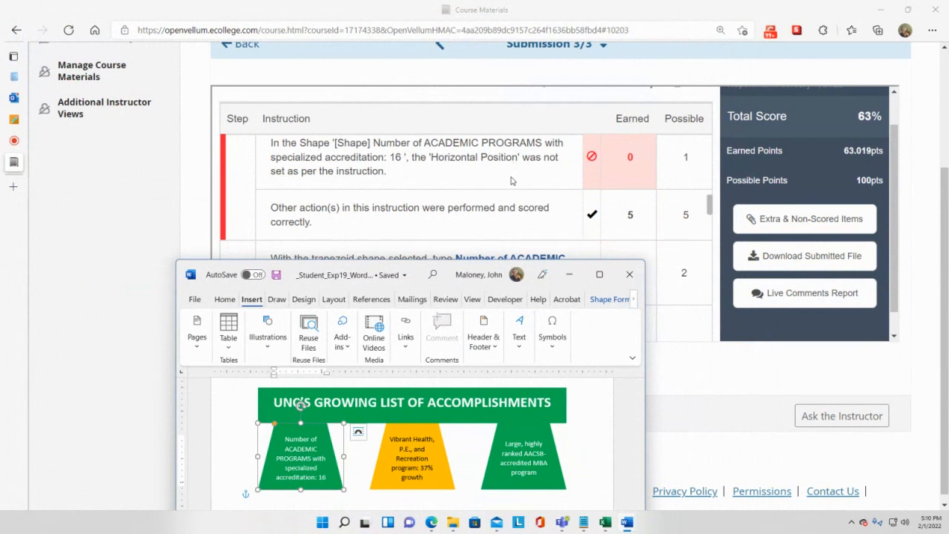
Check step 7's shape position requirements in the Exp19_Word_Ch05_Cap_Alumni_Instructions document and return to the student document
mouse_move(627, 524)
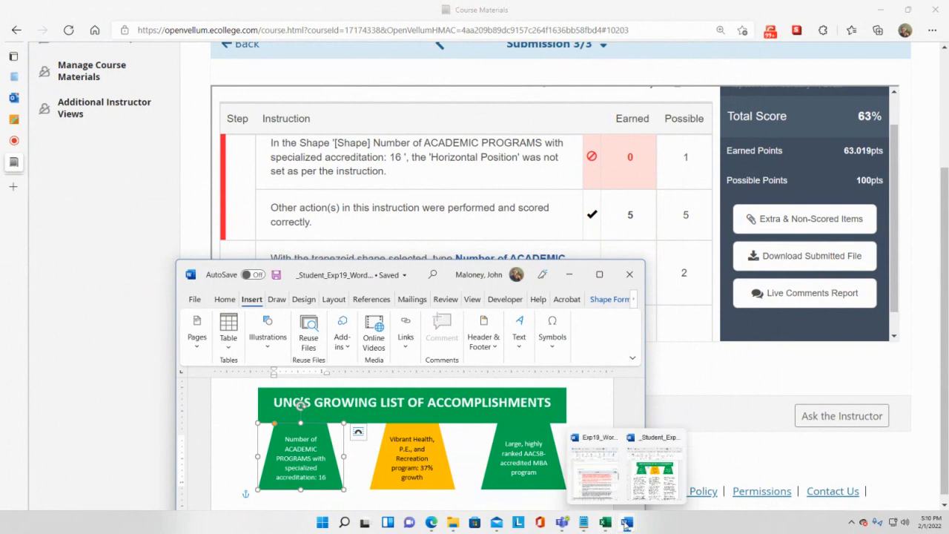
left_click(594, 478)
scroll(306, 416, "up", 1)
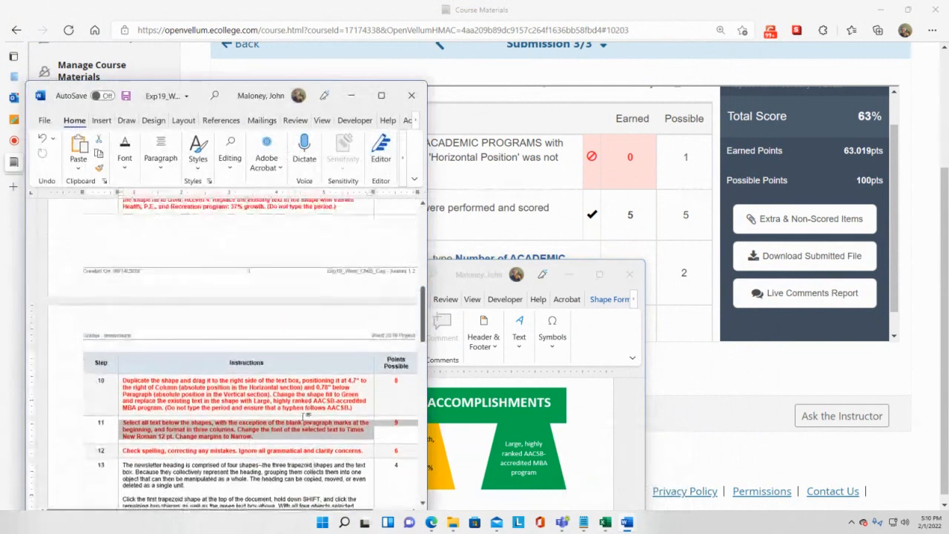
scroll(303, 415, "up", 5)
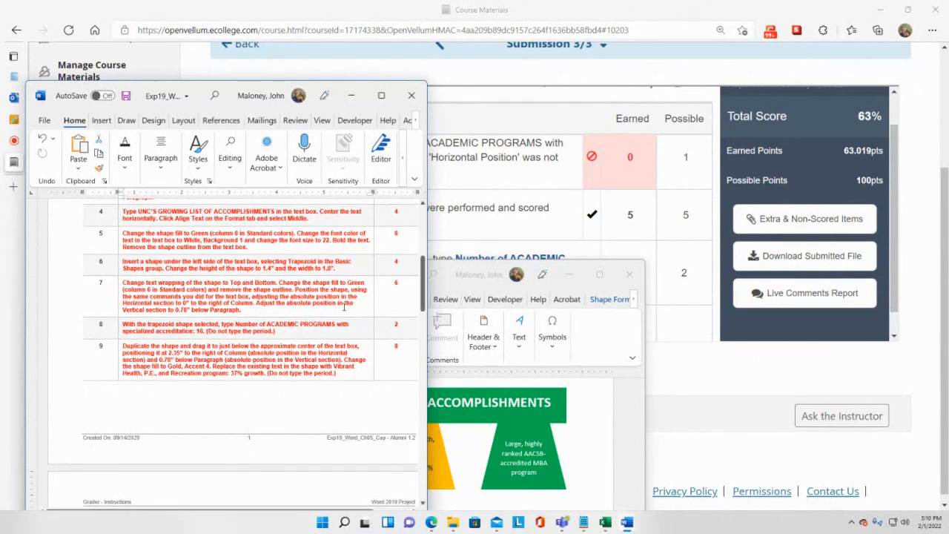
left_click(350, 95)
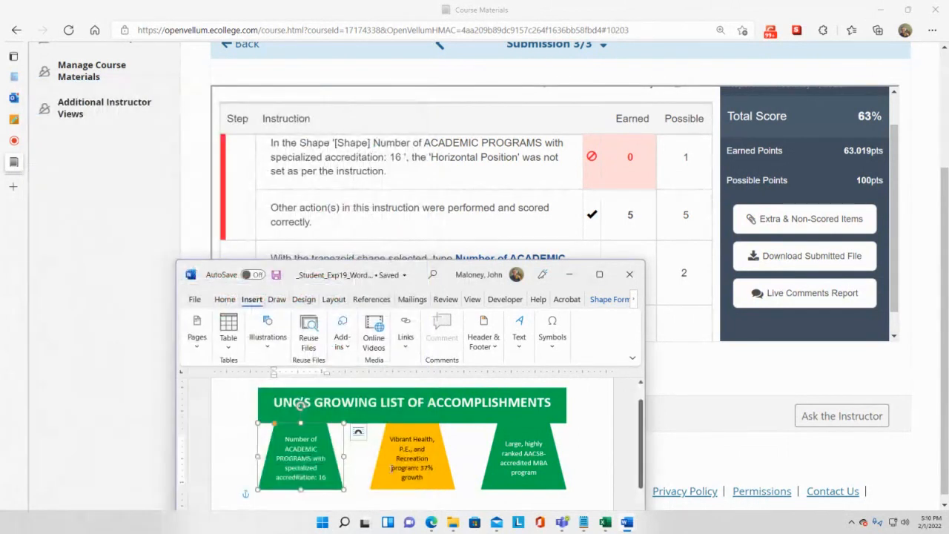
Open the detailed layout position settings of the "Number of ACADEMIC PROGRAMS" trapezoid to check its horizontal position
left_click(597, 300)
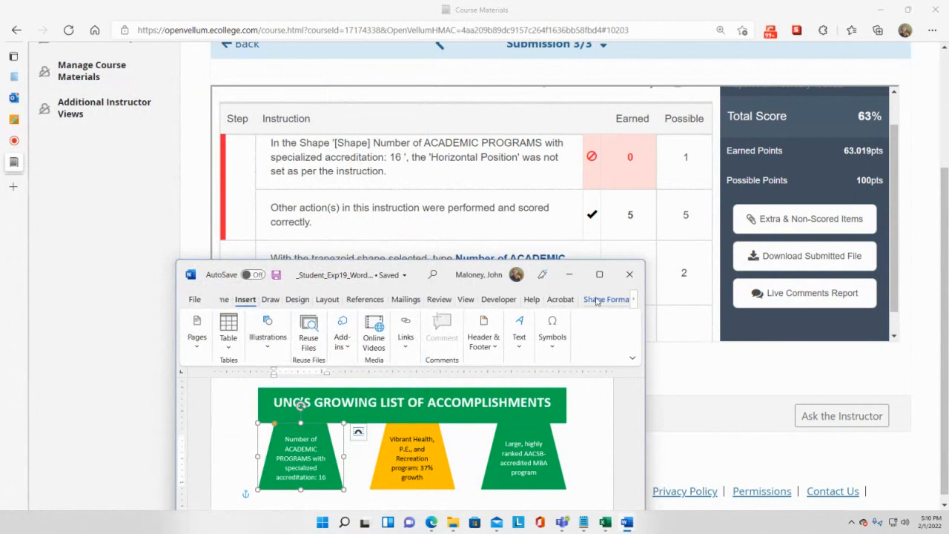
left_click(576, 332)
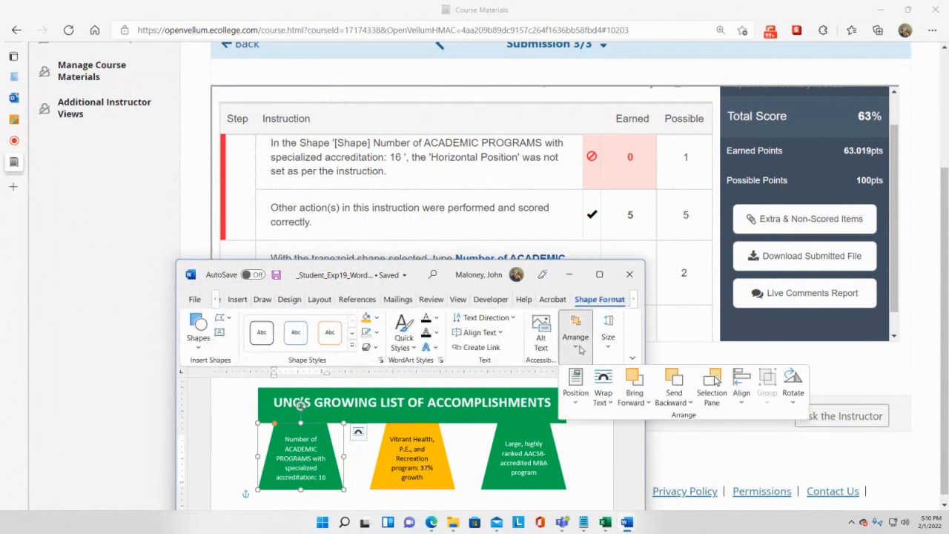
left_click(576, 395)
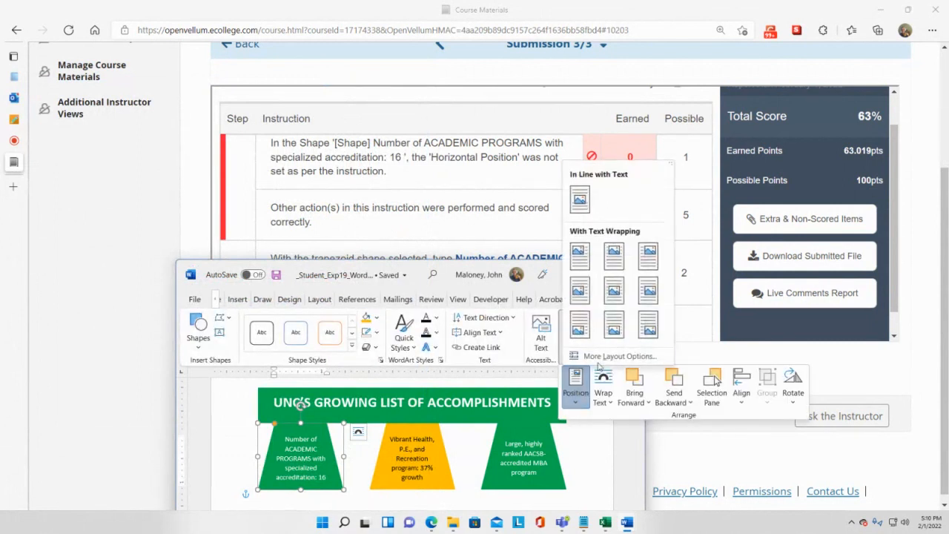
left_click(603, 362)
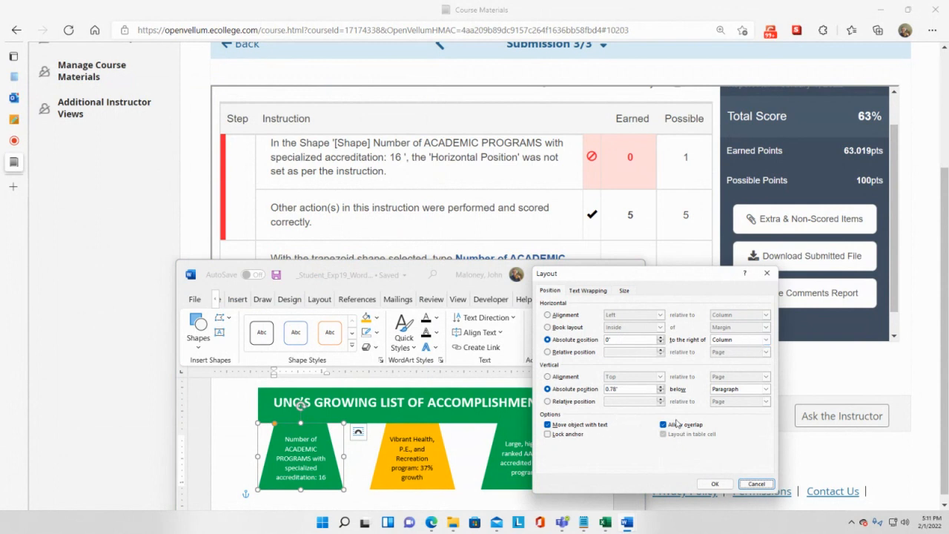
Check the size, text wrapping and position settings of the "Number of ACADEMIC PROGRAMS" trapezoid and return to the score report
left_click(627, 292)
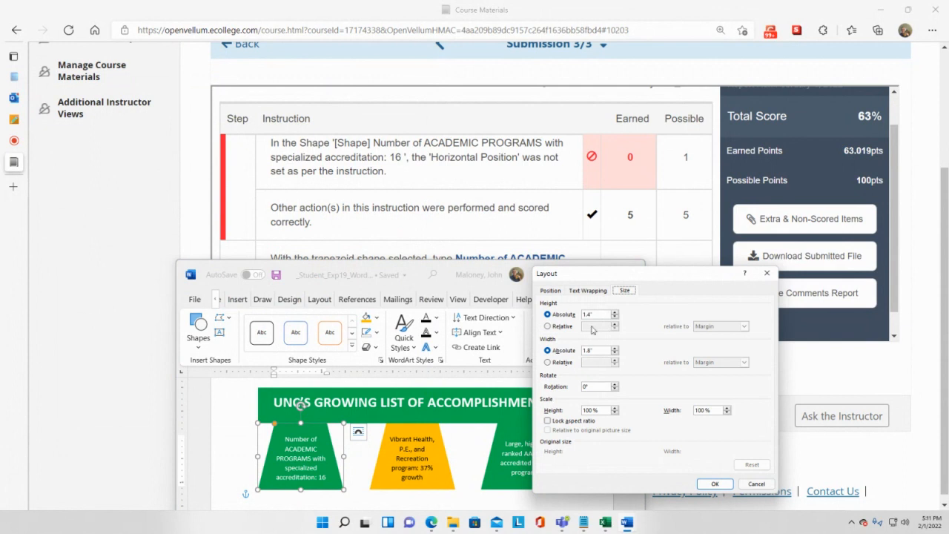
left_click(552, 290)
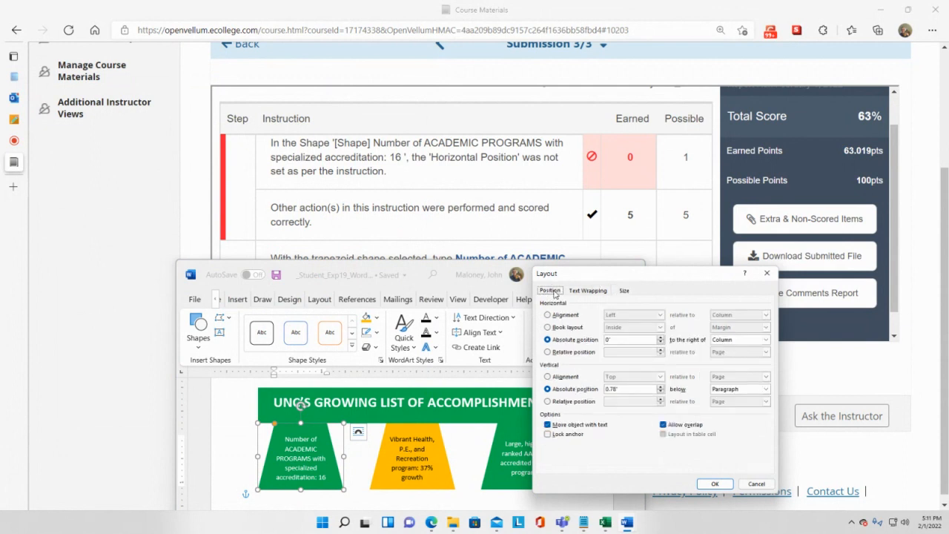
left_click(582, 292)
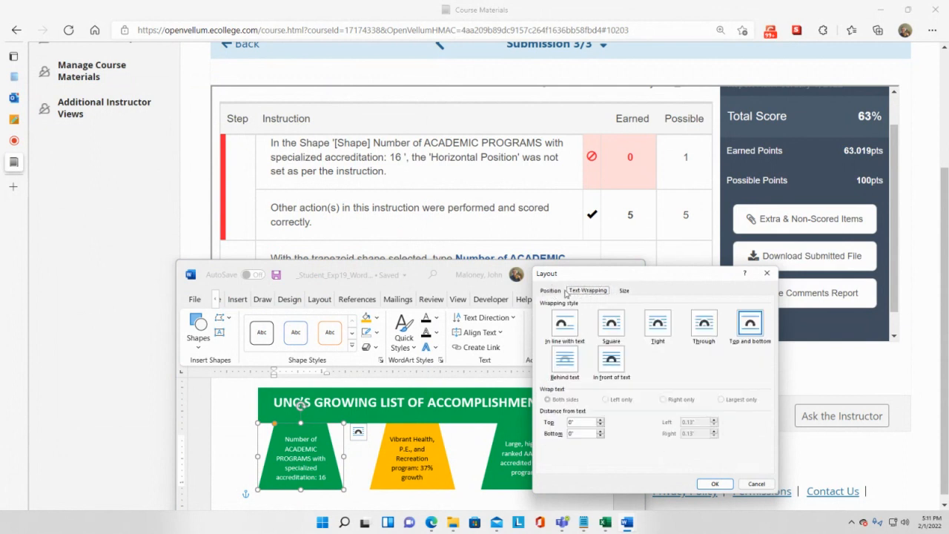
left_click(550, 291)
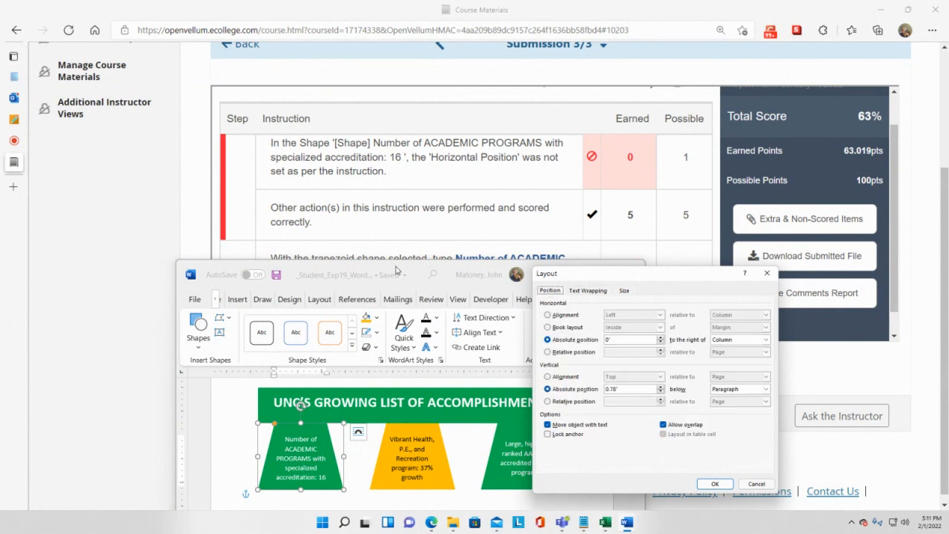
left_click(710, 485)
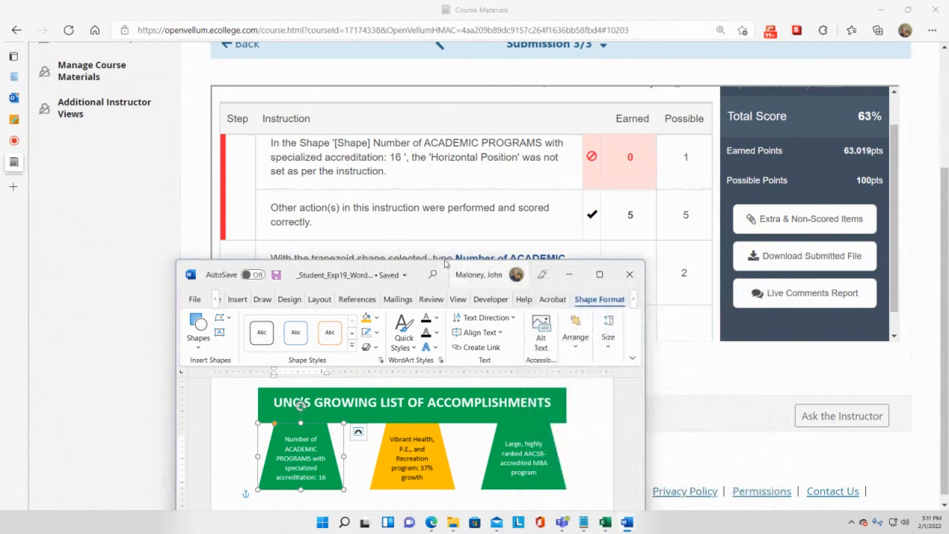
left_click(408, 273)
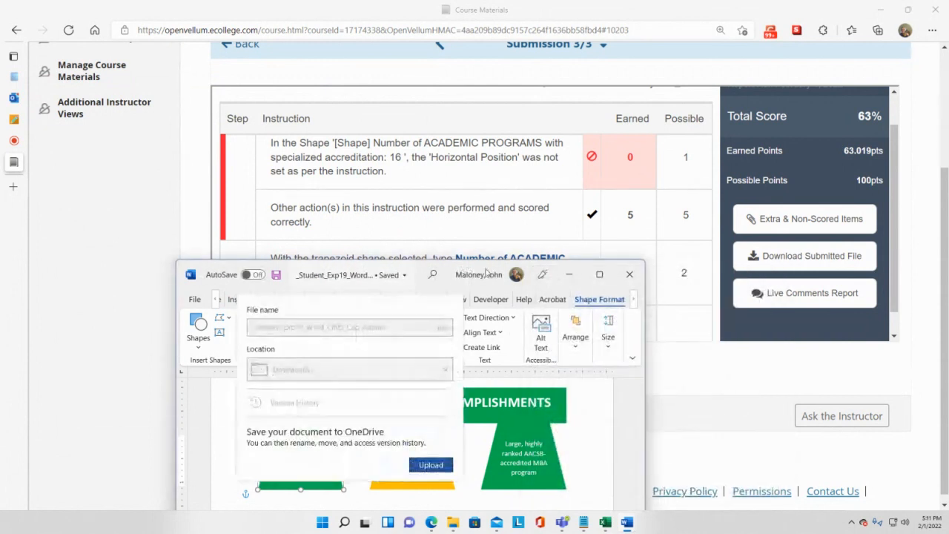
left_click(569, 274)
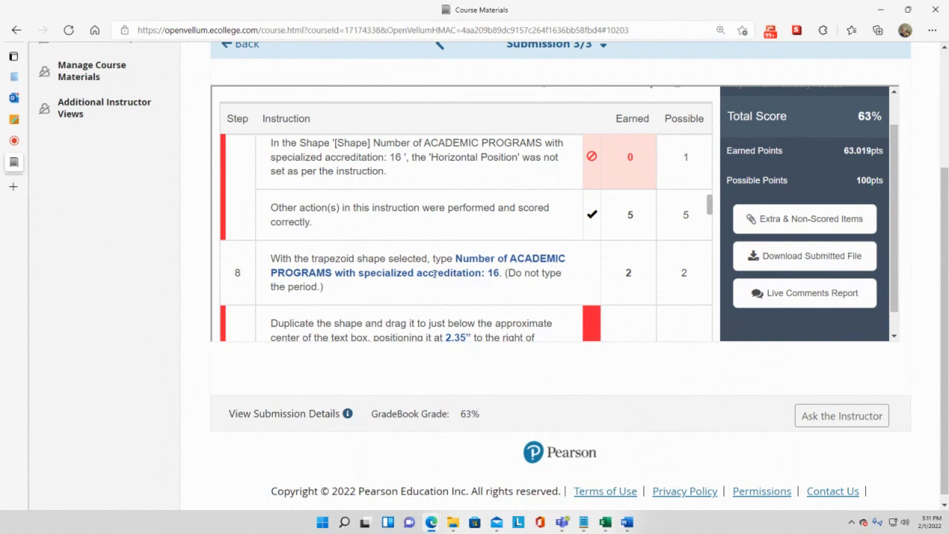
Review the instructions and points for steps 6 through 9 in the score report, including step 7's horizontal position deduction
scroll(478, 278, "down", 1)
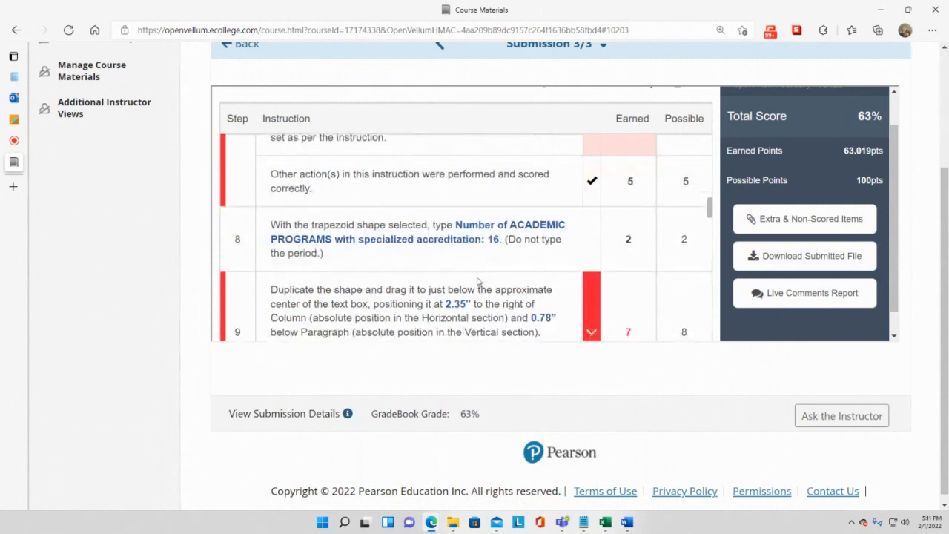
scroll(479, 282, "down", 2)
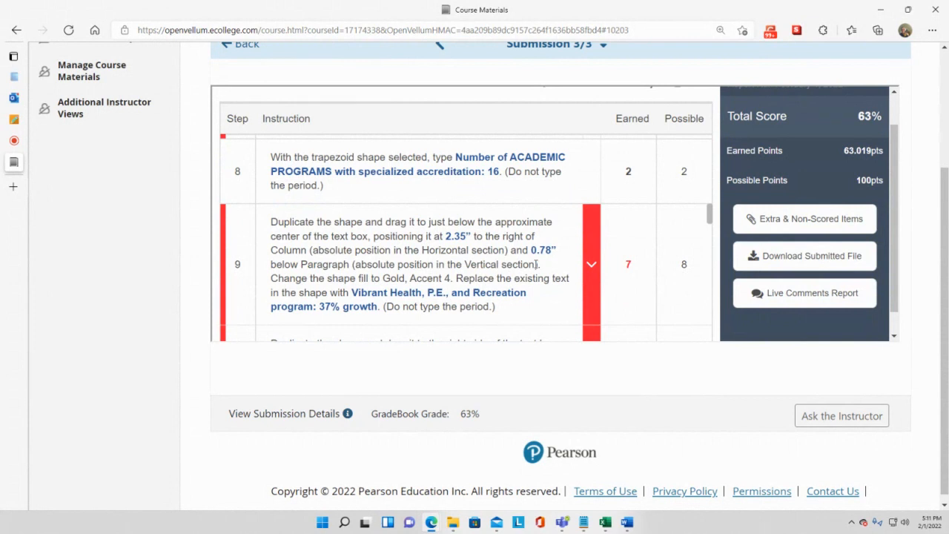
scroll(434, 269, "up", 2)
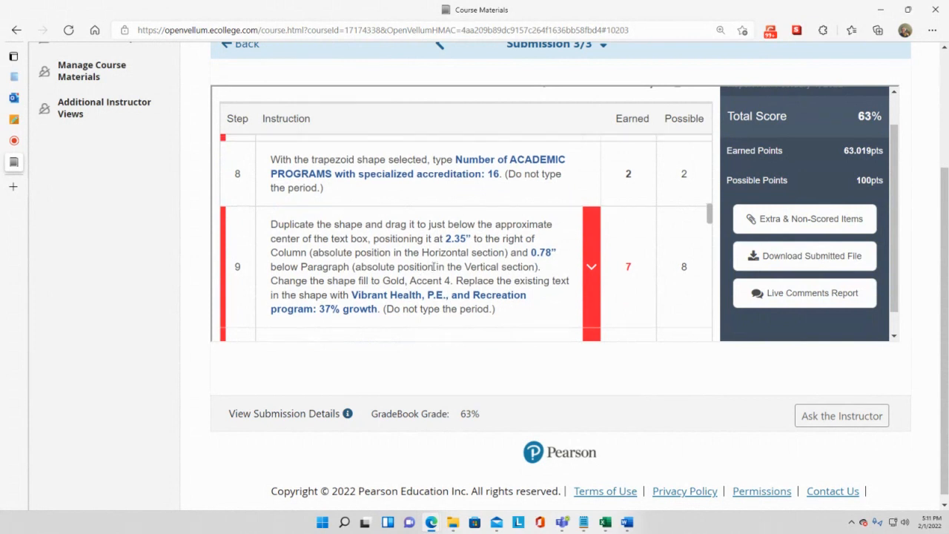
scroll(434, 269, "up", 5)
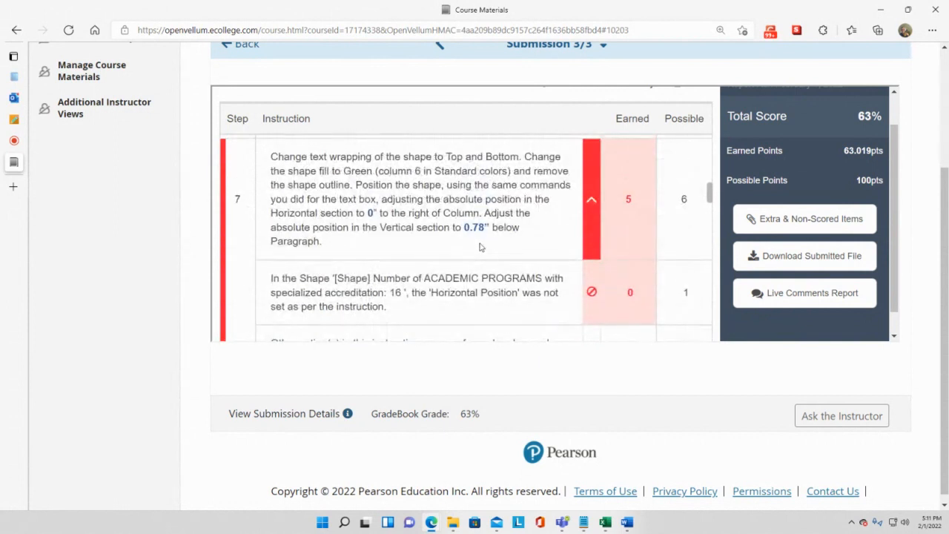
scroll(480, 247, "up", 2)
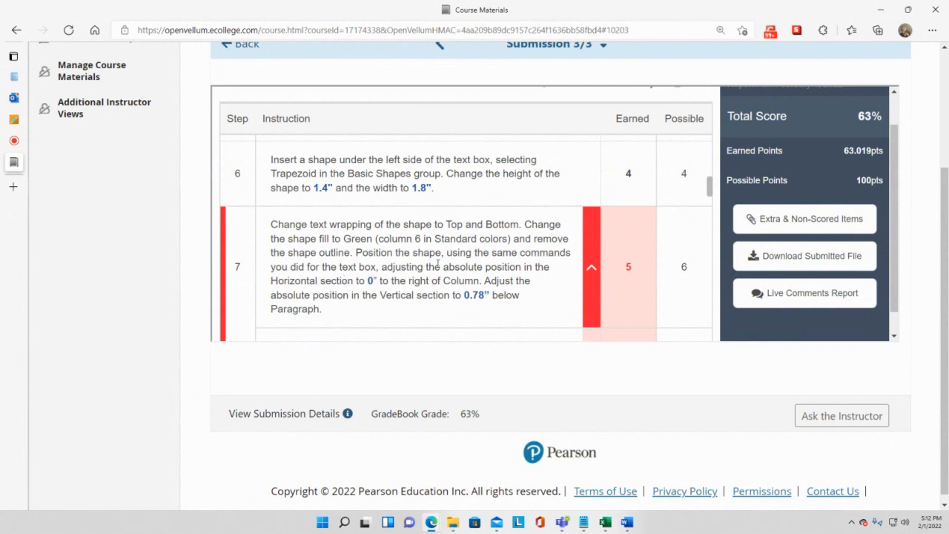
scroll(439, 272, "down", 3)
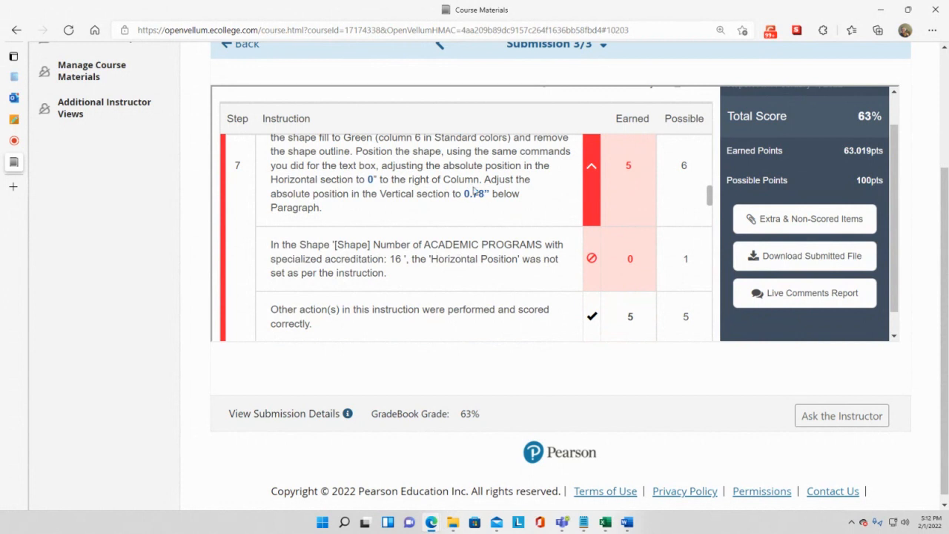
Compare step 3's text box position instructions with step 7's trapezoid position instructions in the score report
scroll(437, 266, "up", 9)
scroll(435, 268, "up", 1)
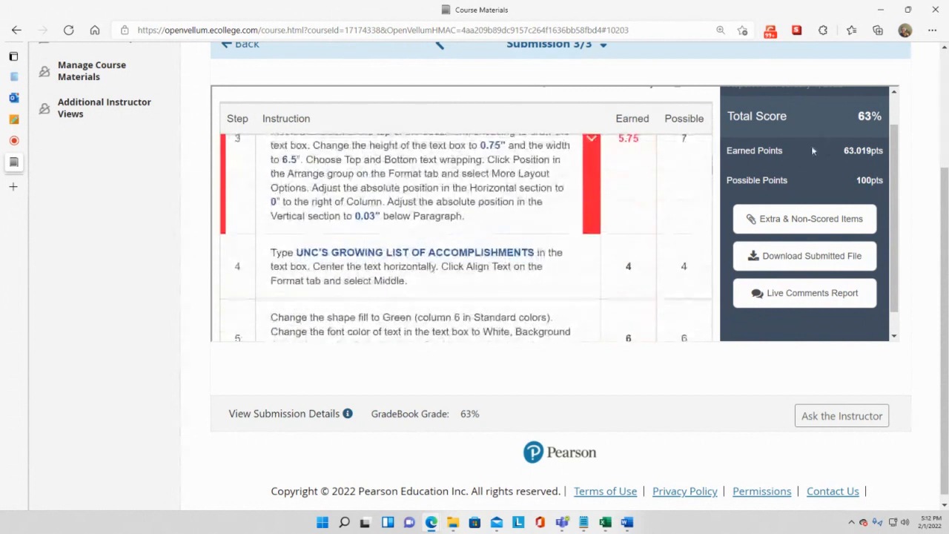
scroll(440, 76, "up", 3)
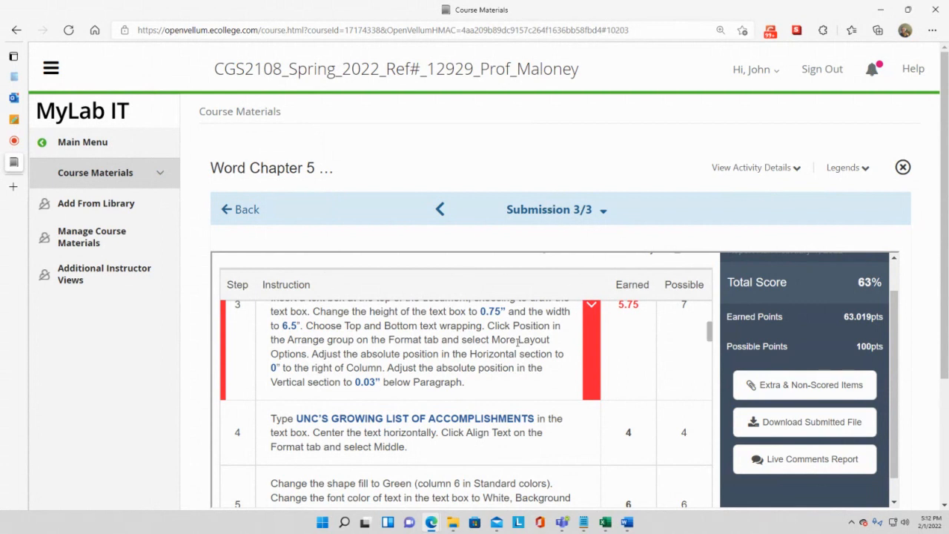
scroll(503, 366, "down", 4)
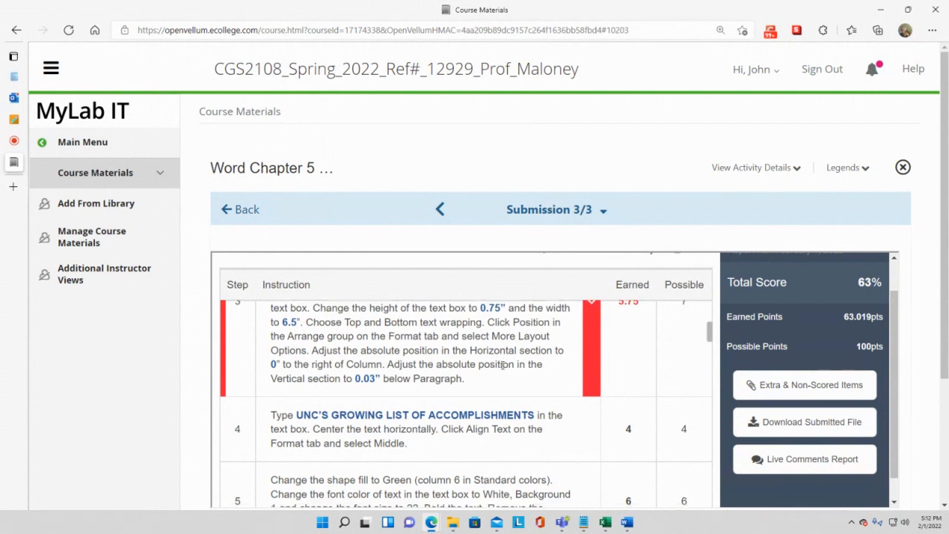
scroll(503, 366, "down", 2)
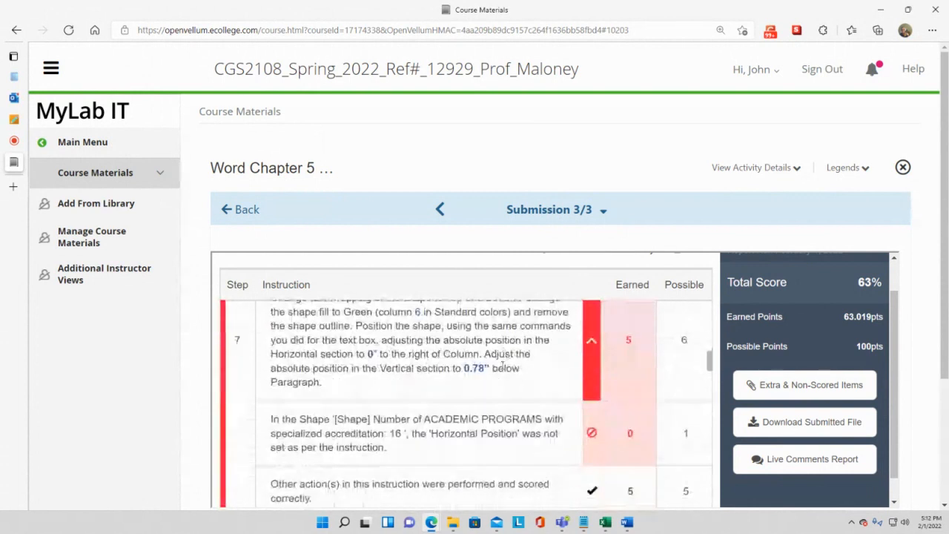
scroll(503, 367, "up", 2)
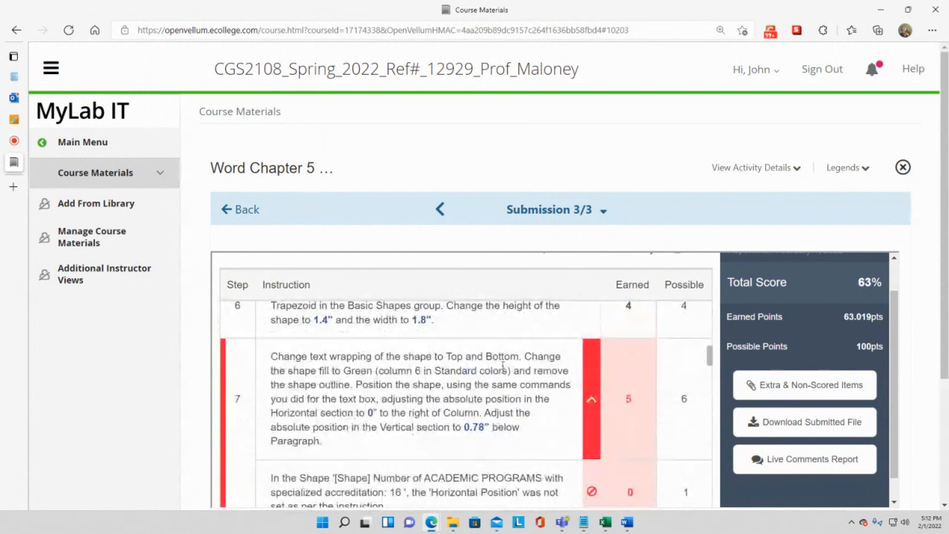
scroll(503, 366, "up", 6)
Switch to the Bb Collaborate session and open its session menu containing the recording controls
mouse_move(7, 140)
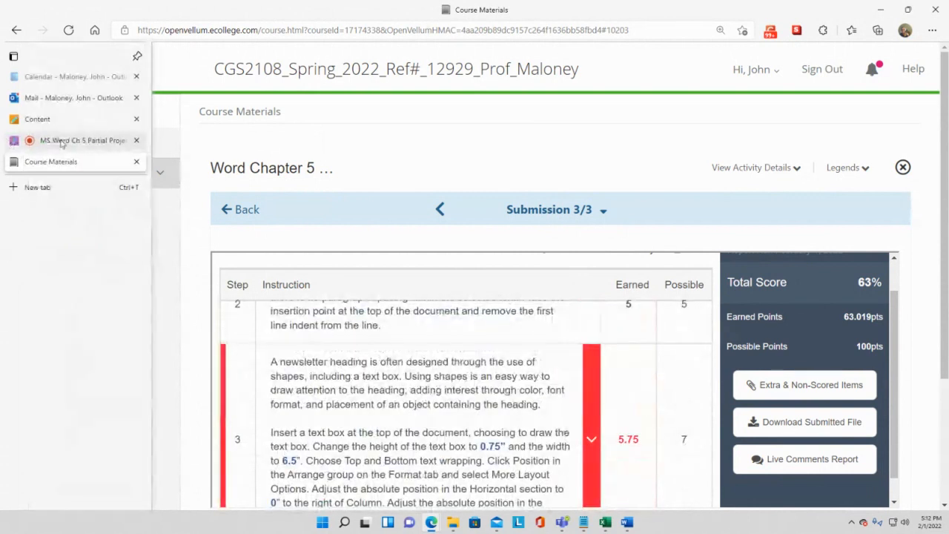
left_click(123, 142)
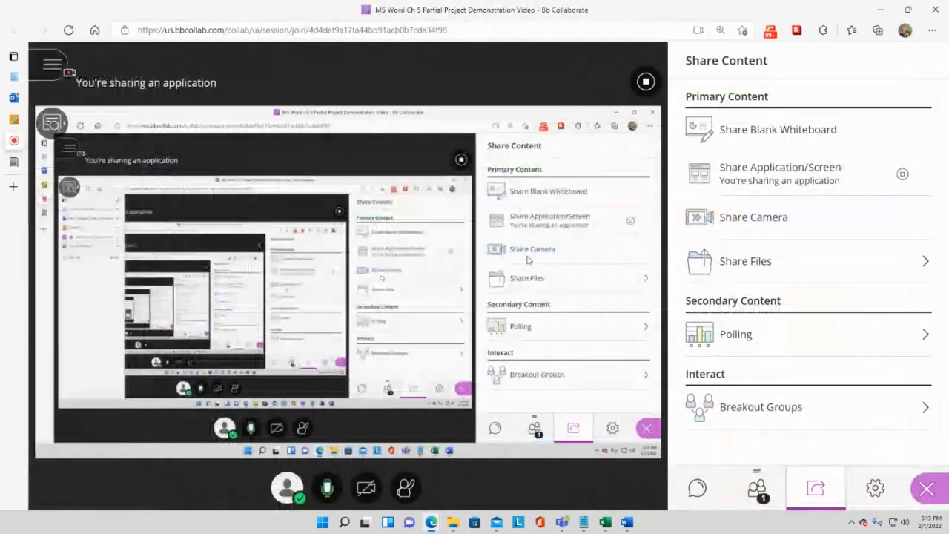
left_click(52, 64)
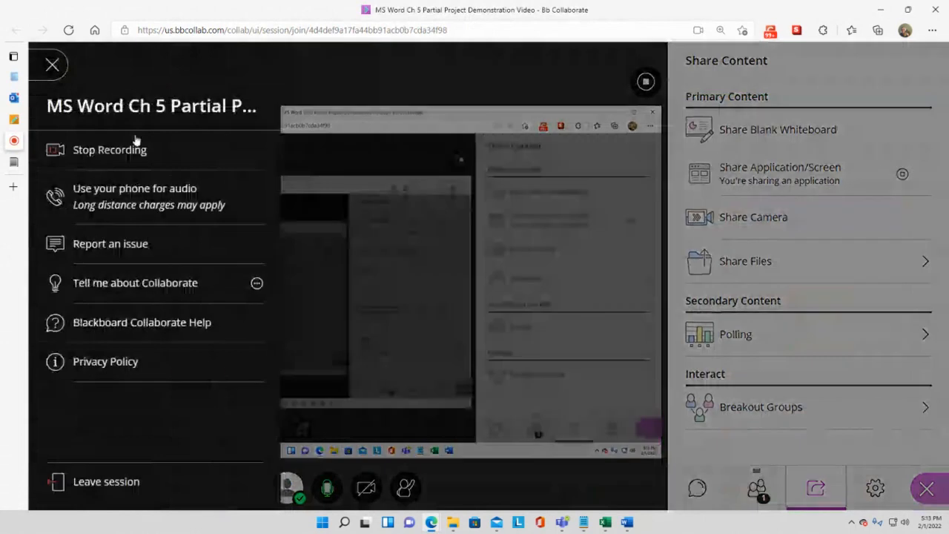